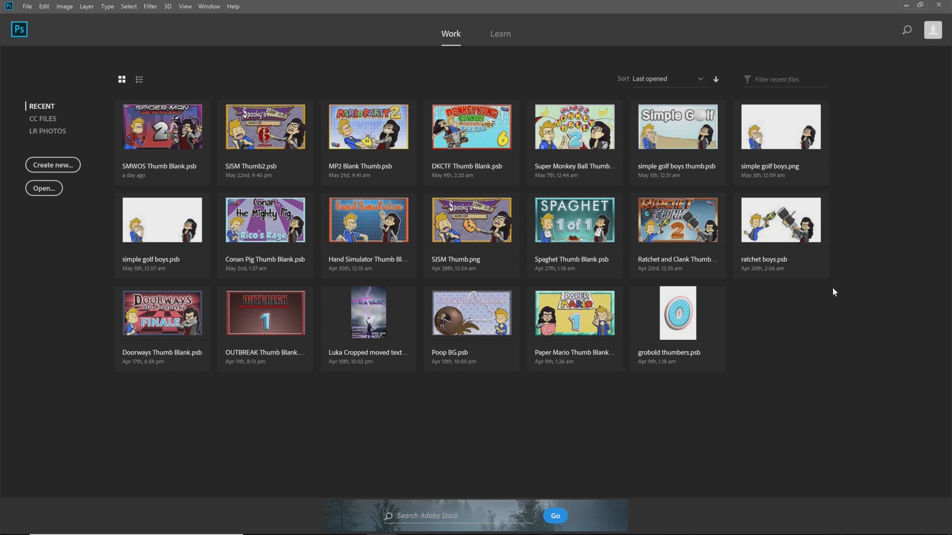
Create a new 1920 x 1080 px, 72 ppi document with a white background and add a blank layer above it
left_click(54, 165)
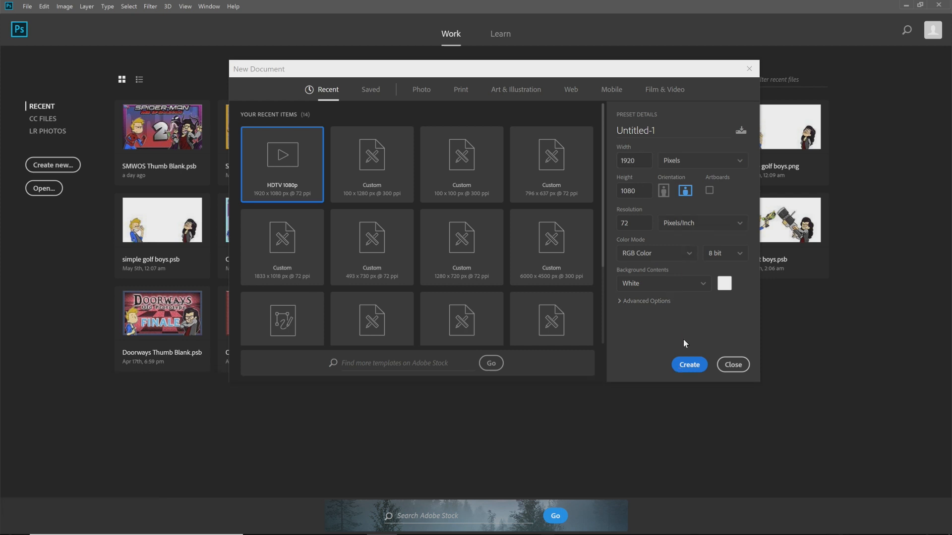
left_click(689, 369)
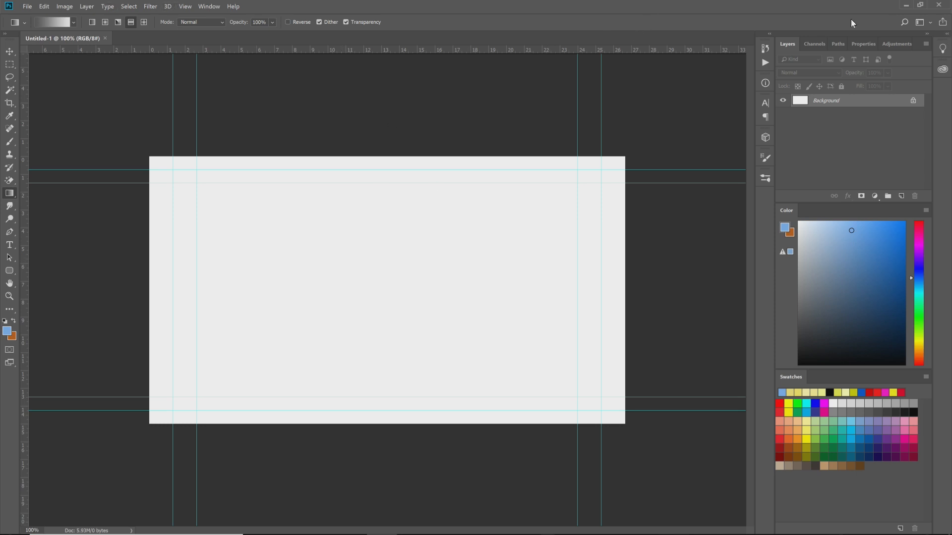
left_click(901, 196)
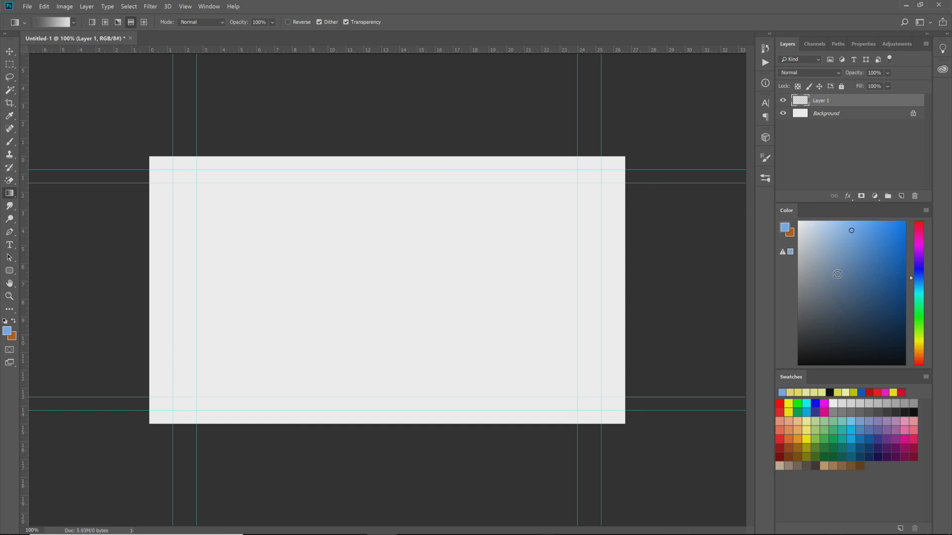
Switch to Chrome and search Google for "God of War PS4 art"
mouse_move(387, 533)
left_click(326, 523)
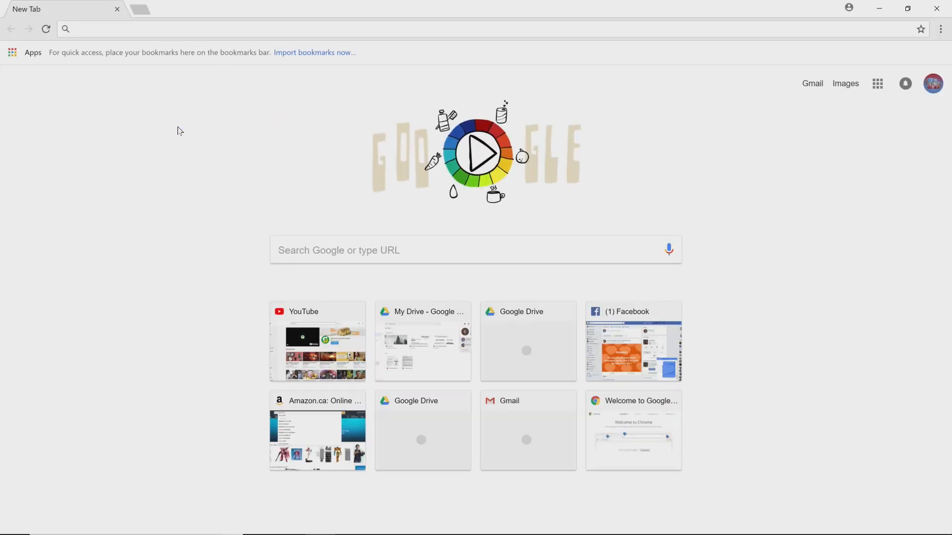
type("God of War PS4 art")
key("Return")
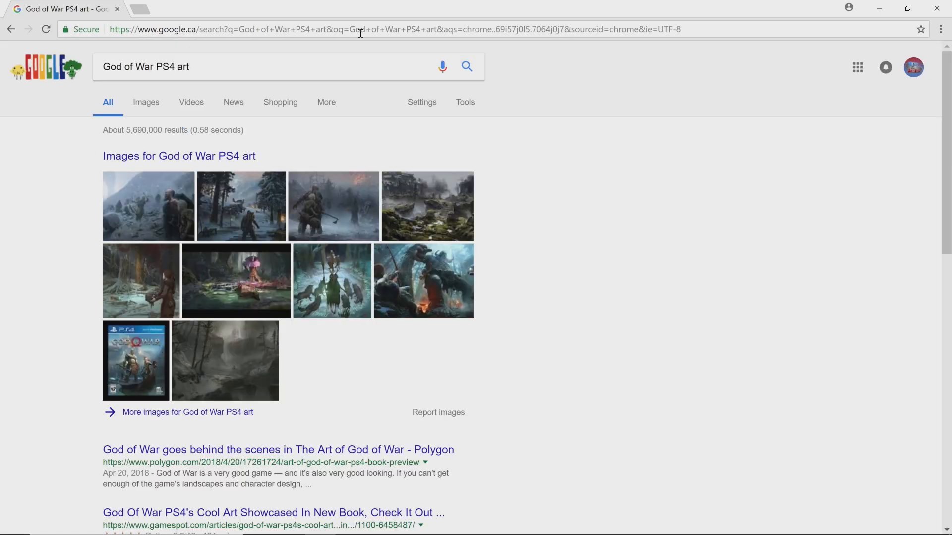
Examine the God of War artwork in the image results for background and colour reference, and switch back to Photoshop
left_click(125, 223)
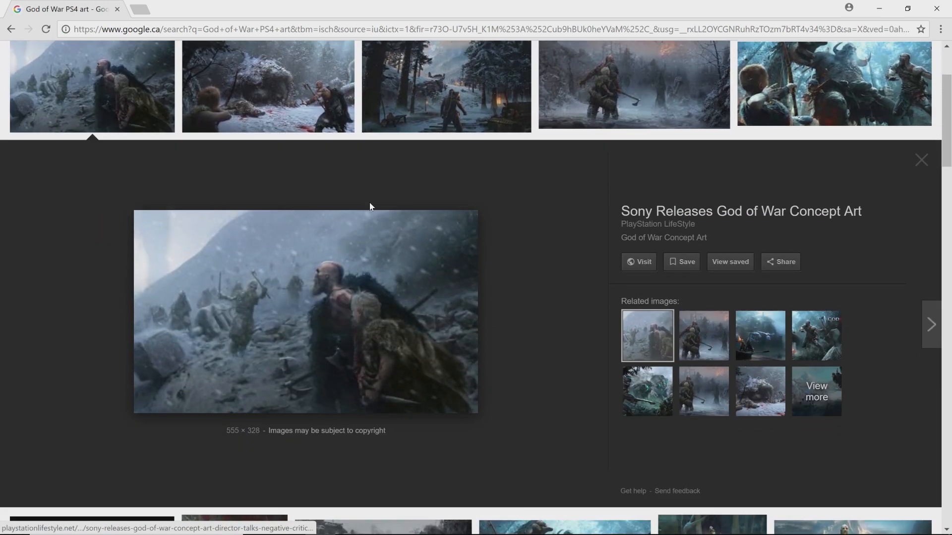
scroll(307, 238, "up", 3)
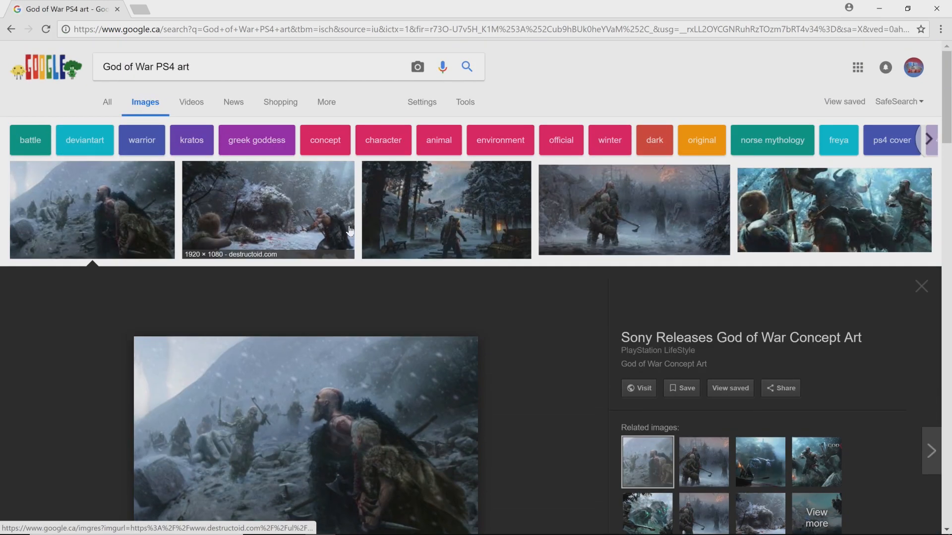
scroll(346, 233, "down", 7)
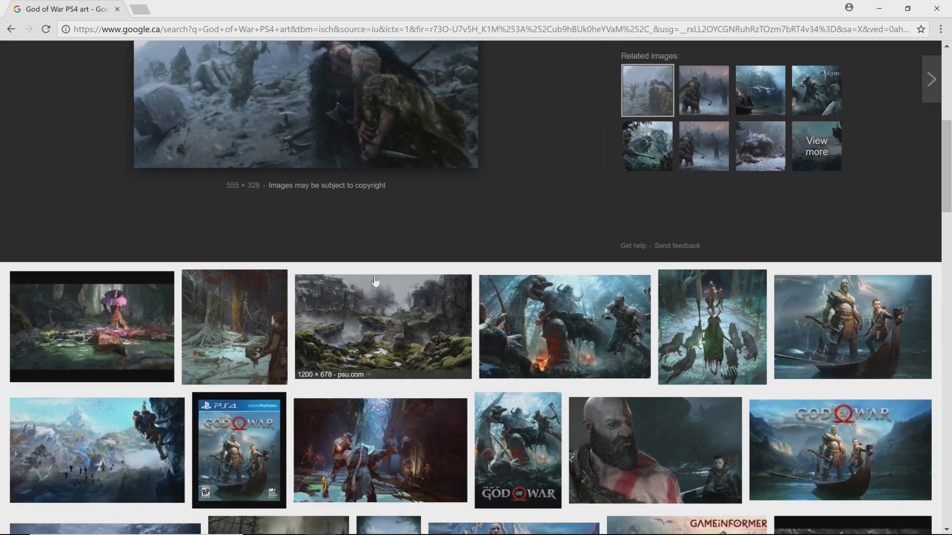
scroll(375, 281, "down", 3)
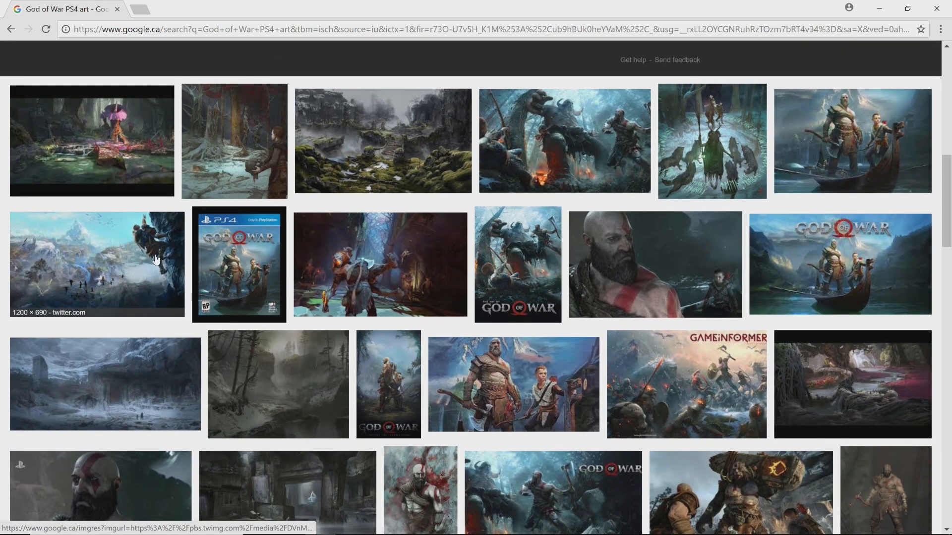
left_click(71, 239)
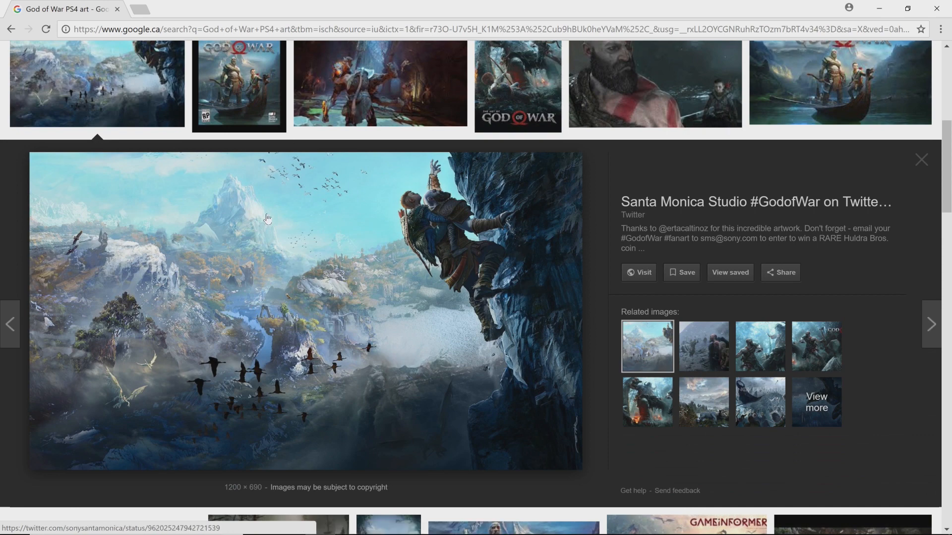
scroll(440, 251, "down", 9)
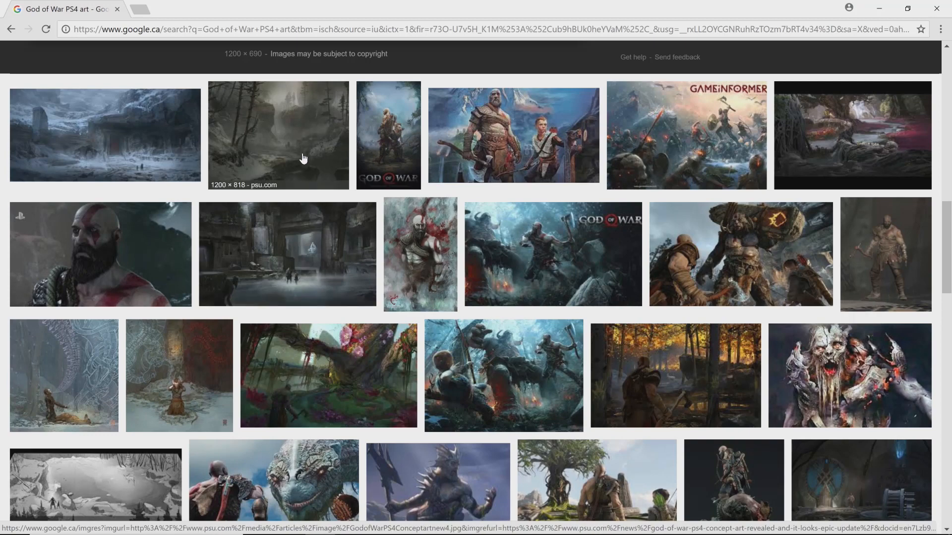
scroll(303, 159, "down", 4)
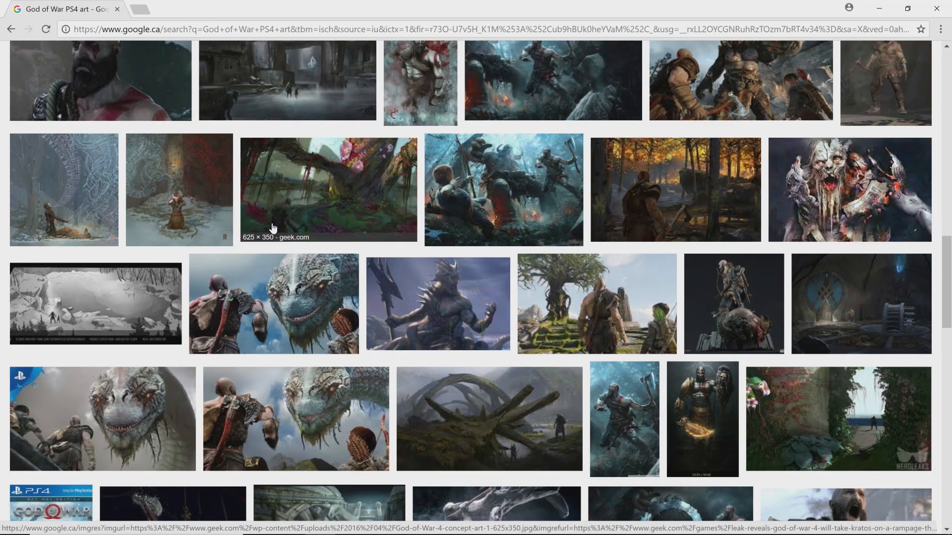
scroll(320, 335, "down", 4)
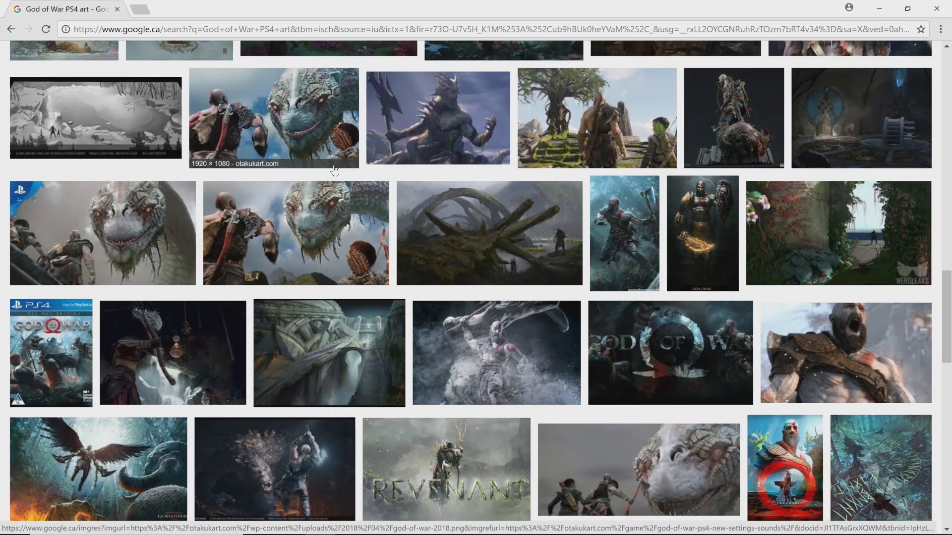
scroll(562, 219, "down", 5)
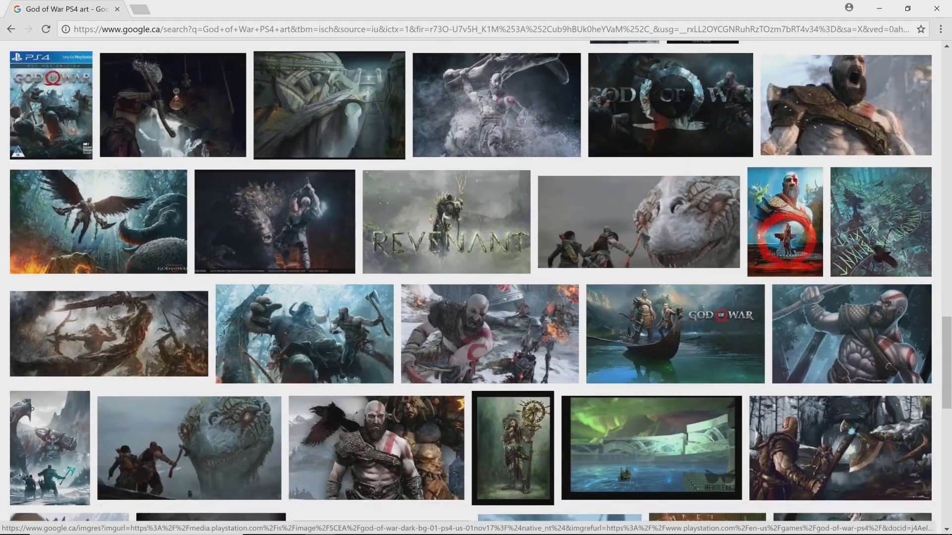
mouse_move(396, 531)
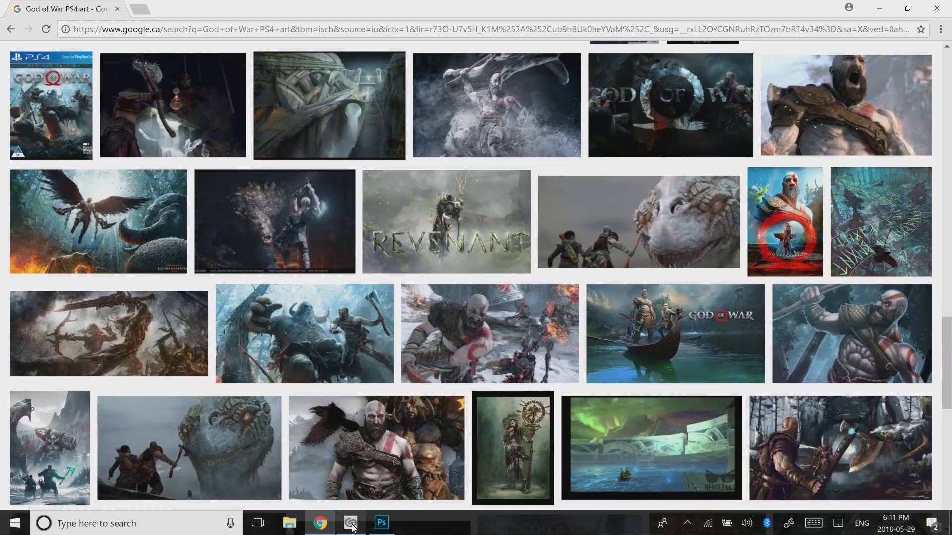
left_click(382, 523)
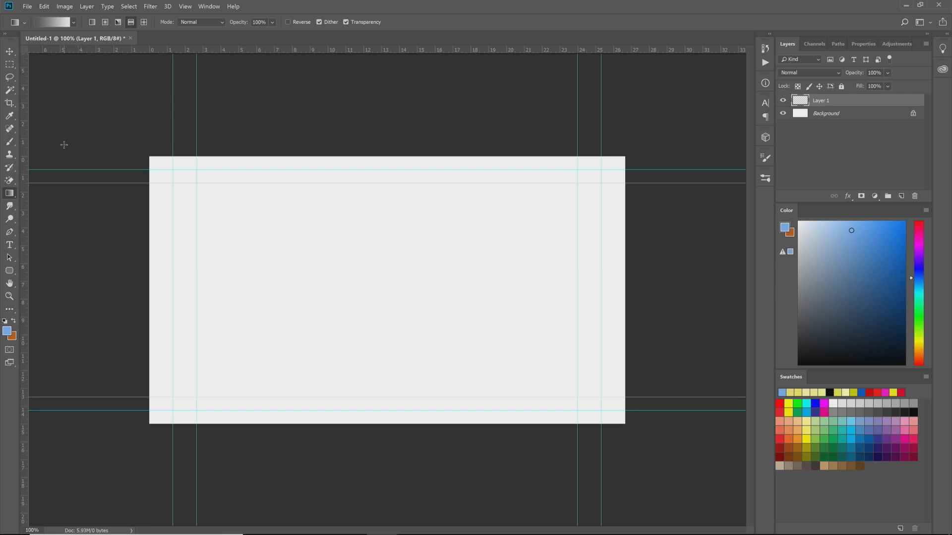
Try filling the whole of Layer 1 with the light blue foreground colour using the Paint Bucket, and undo the fill
left_click(8, 195)
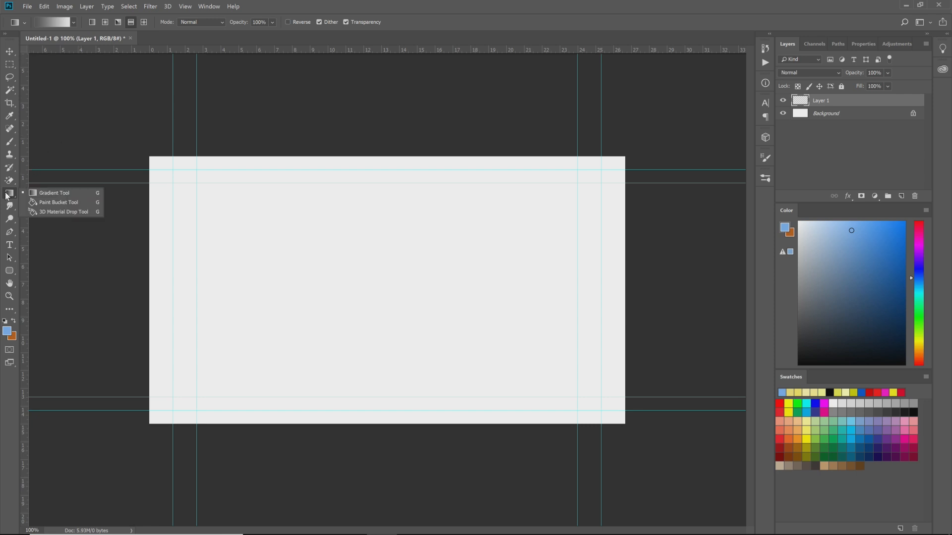
left_click(45, 203)
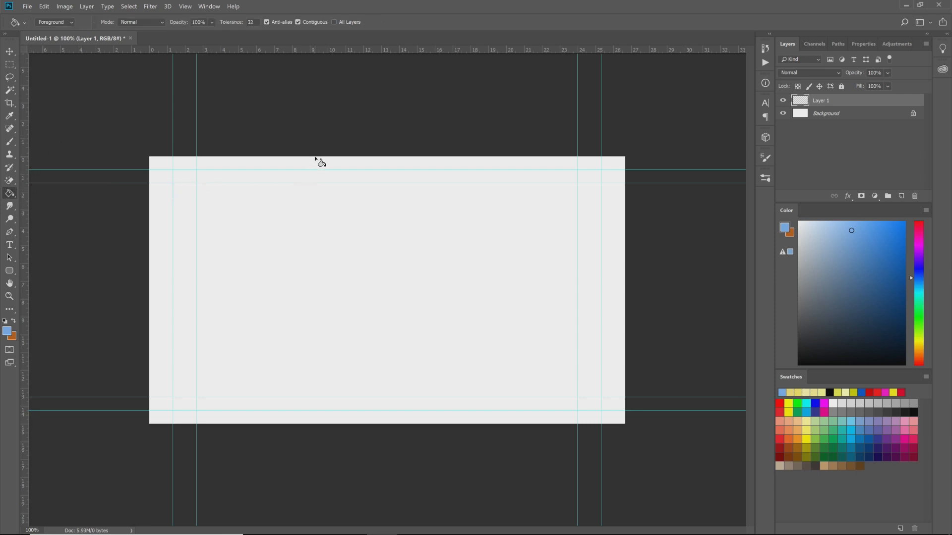
left_click(353, 297)
key("ctrl+z")
left_click(287, 218)
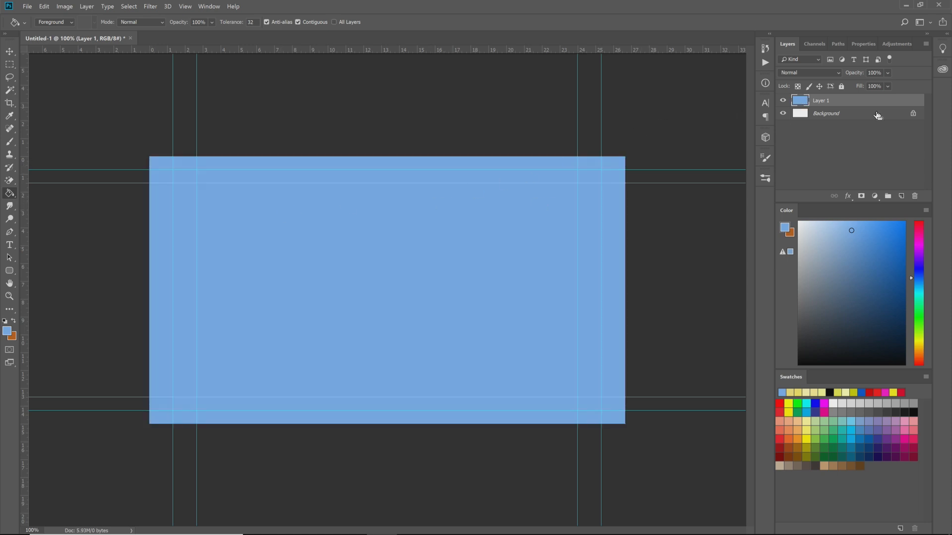
key("ctrl+z")
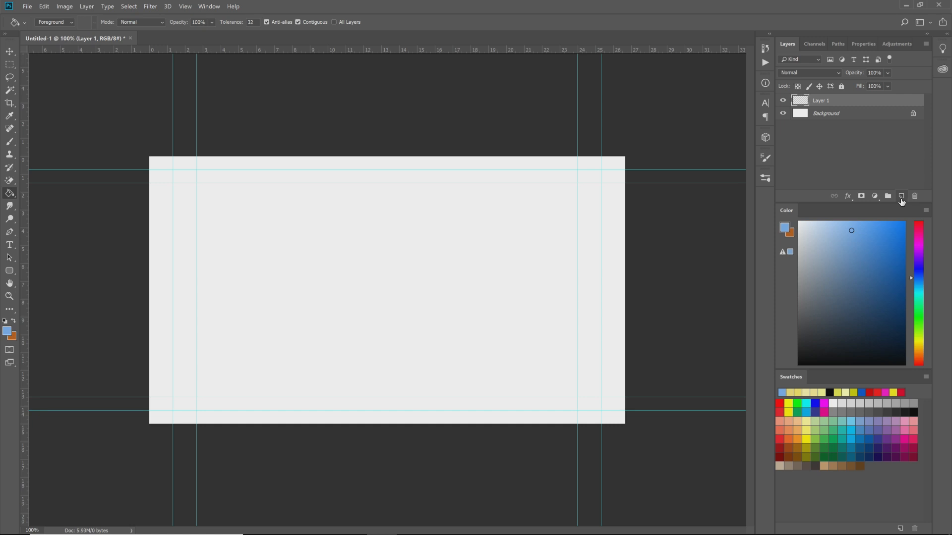
Paint loose, soft light blue brush strokes over the left half of the canvas on Layer 1
left_click(9, 142)
mouse_move(310, 210)
left_mouse_down()
mouse_move(410, 350)
mouse_move(392, 397)
mouse_move(414, 213)
left_mouse_up()
left_click_drag(402, 293, 294, 293)
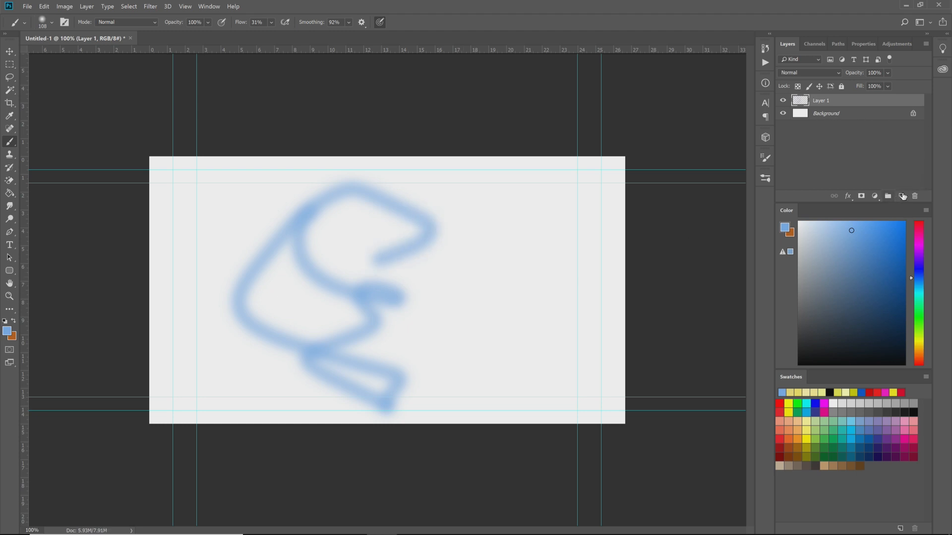
Add a second layer and paint loose light blue brush strokes over the right half of the canvas on it
left_click(901, 197)
left_click_drag(577, 184, 493, 217)
mouse_move(608, 251)
left_mouse_down()
mouse_move(398, 322)
mouse_move(530, 382)
mouse_move(547, 246)
mouse_move(421, 231)
mouse_move(379, 316)
mouse_move(480, 366)
left_mouse_up()
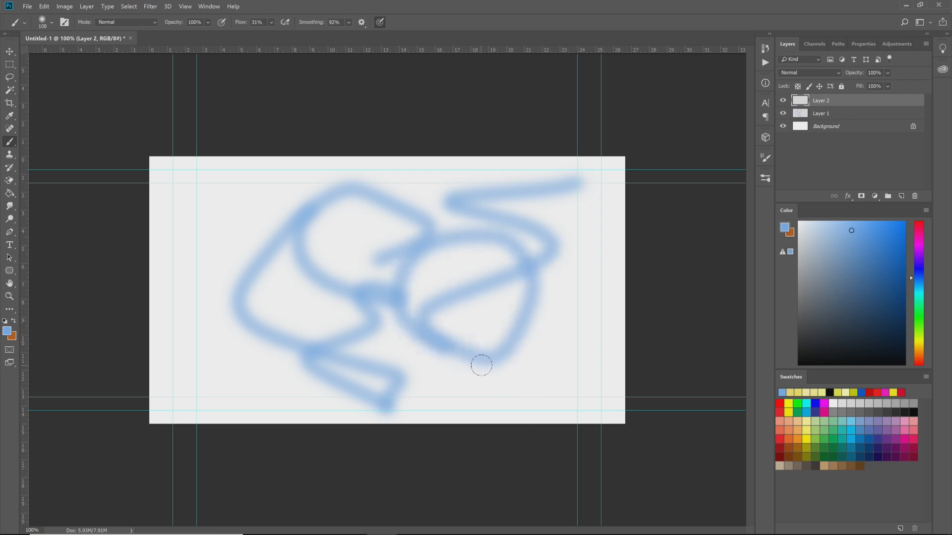
Delete both scribbled layers and add a fresh blank layer above the background
left_click(849, 116)
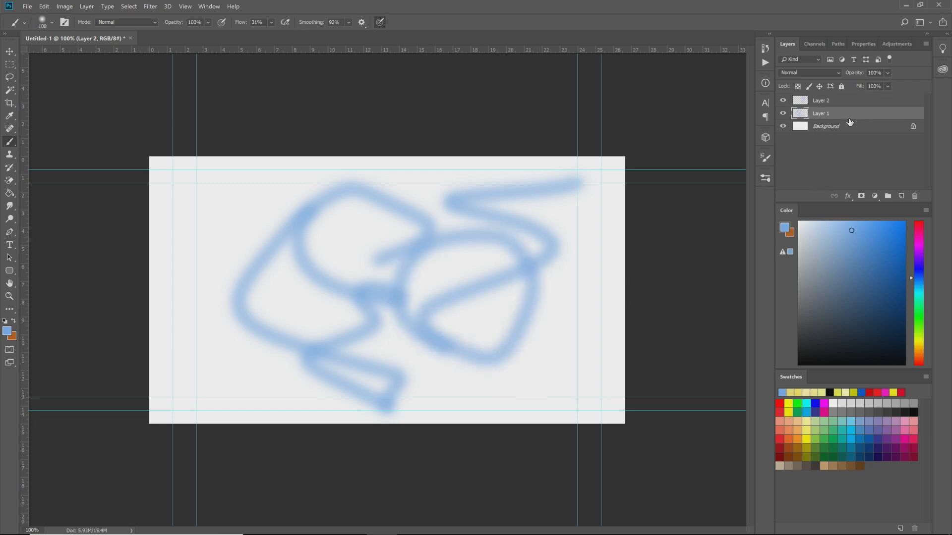
key("Delete")
left_click(827, 102)
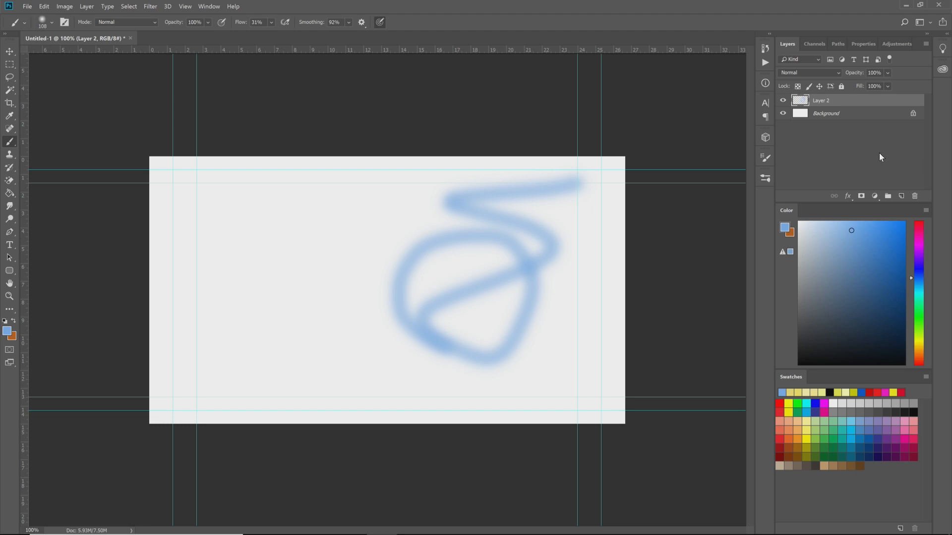
key("Delete")
left_click(902, 196)
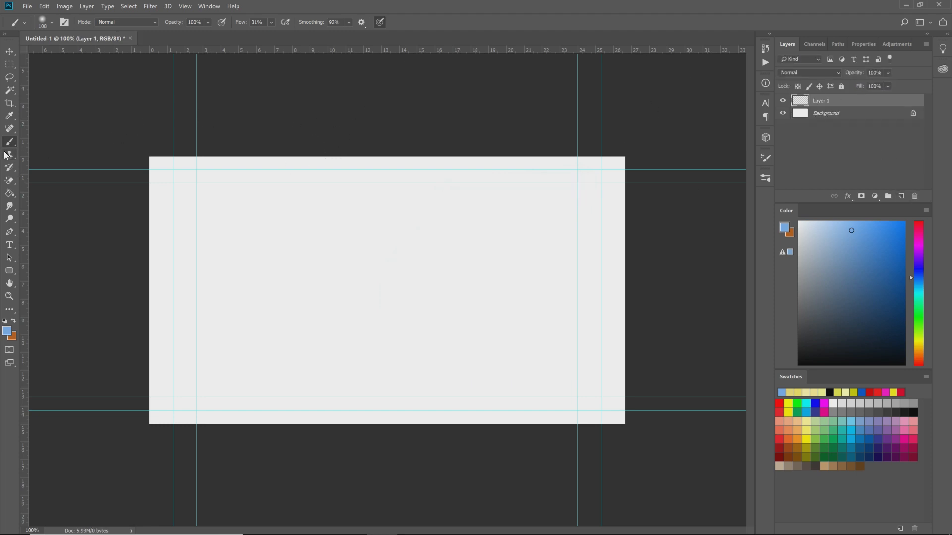
Try vertical grey gradients on the blank layer with the Gradient tool, one downward and one upward, undoing each
left_click(9, 195)
right_click(9, 199)
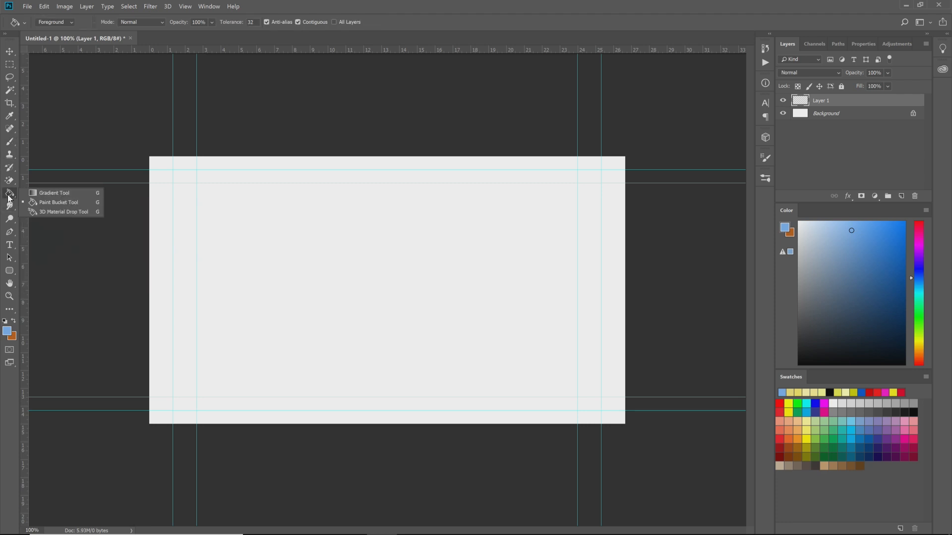
left_click(80, 203)
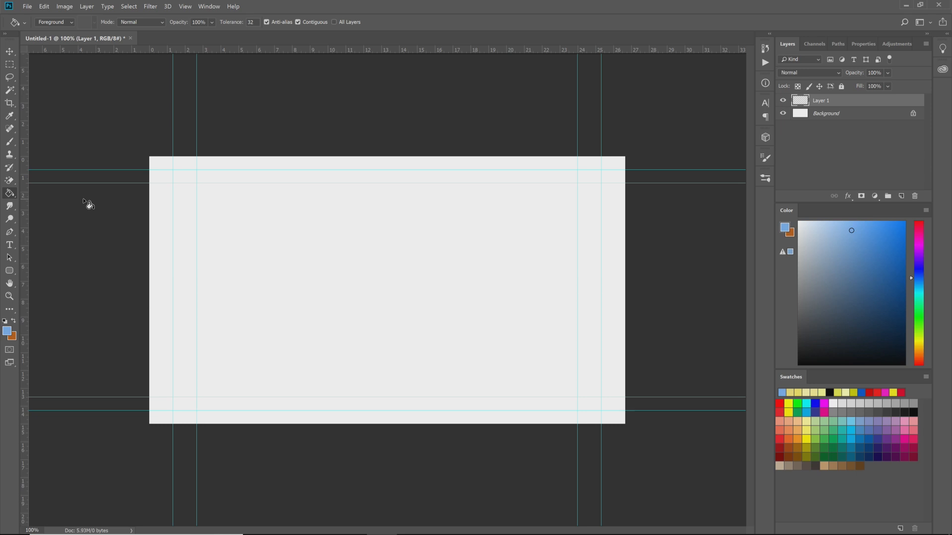
right_click(7, 197)
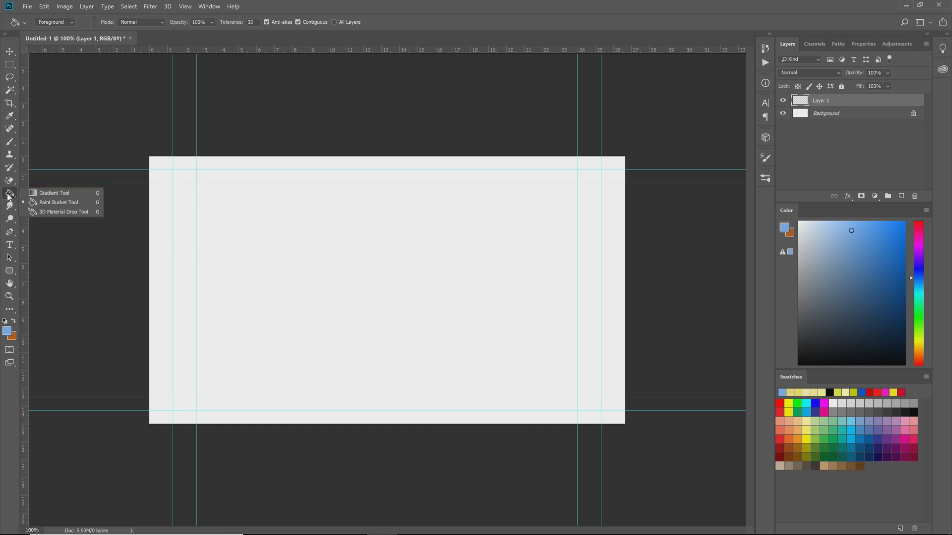
left_click(76, 192)
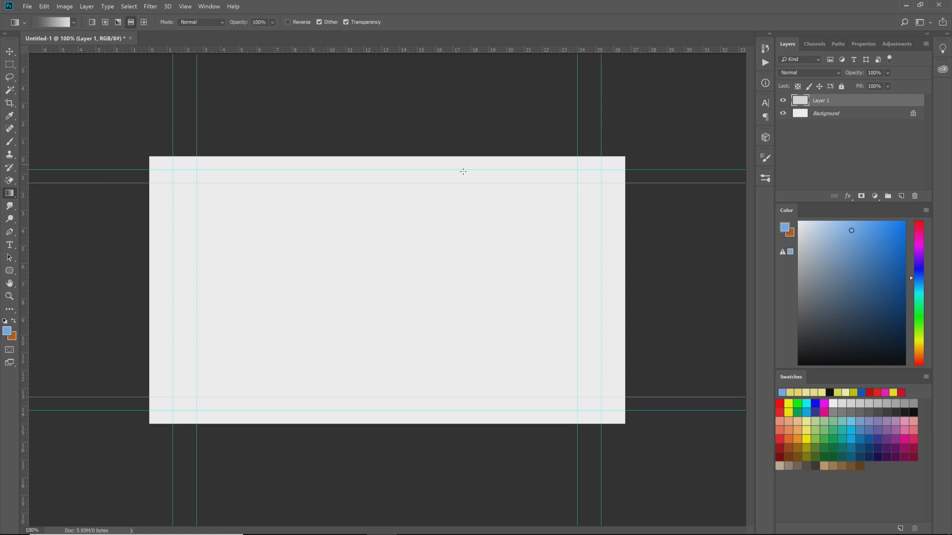
left_click_drag(379, 111, 369, 444)
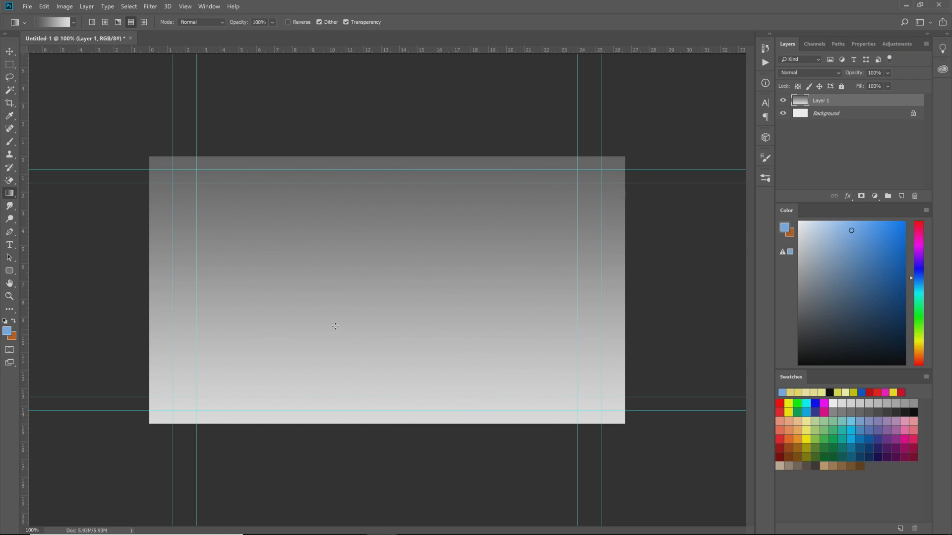
key("ctrl+z")
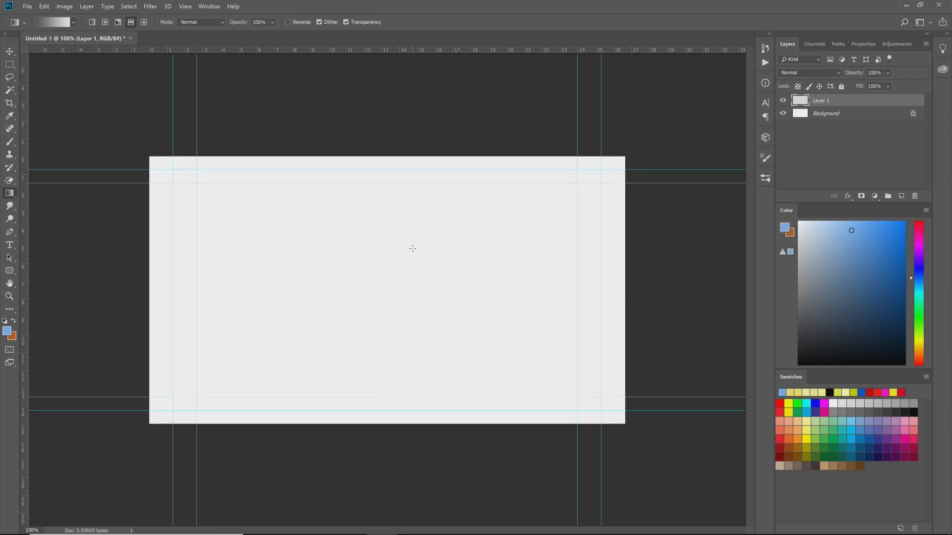
left_click_drag(373, 467, 369, 144)
key("ctrl+z")
Open the Gradient Editor, try several colour presets, and choose the Black, White preset
left_click(45, 22)
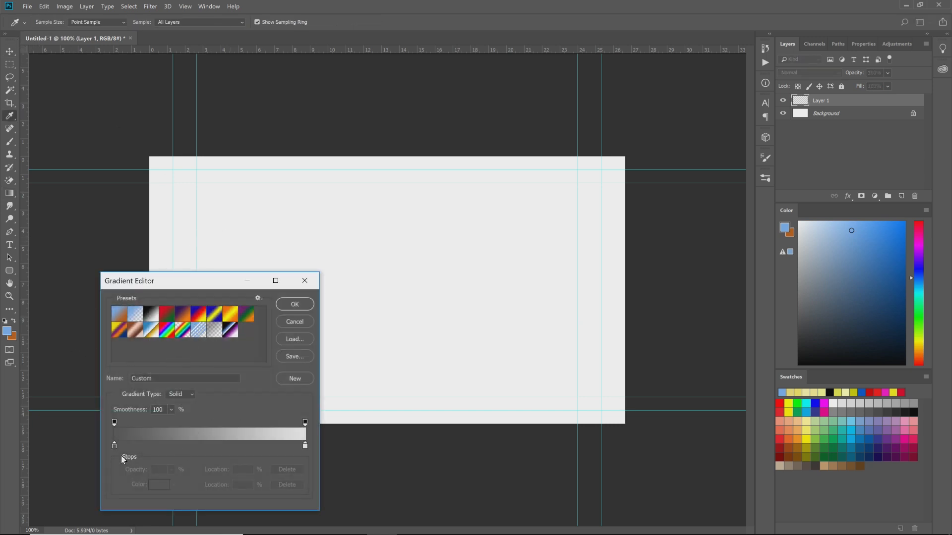
left_click(166, 315)
left_click(182, 315)
left_click(230, 315)
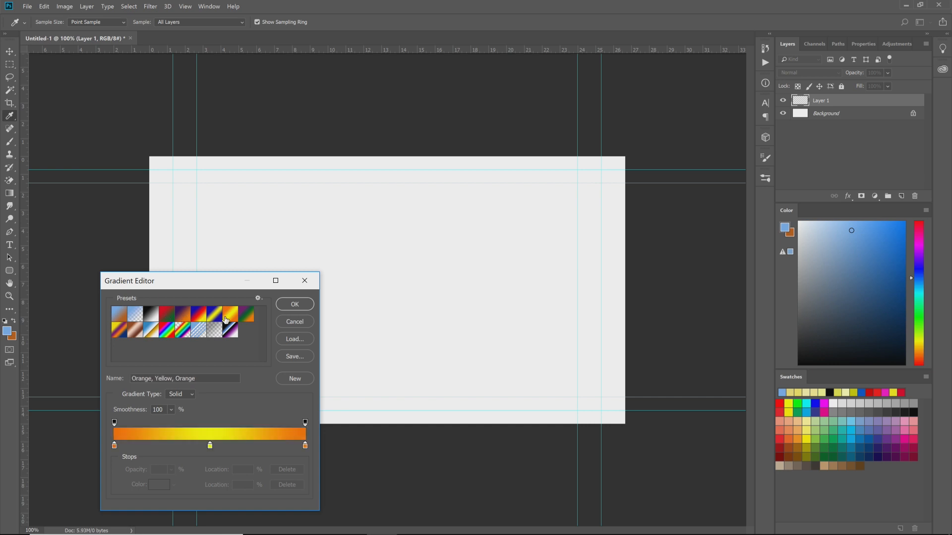
left_click(247, 316)
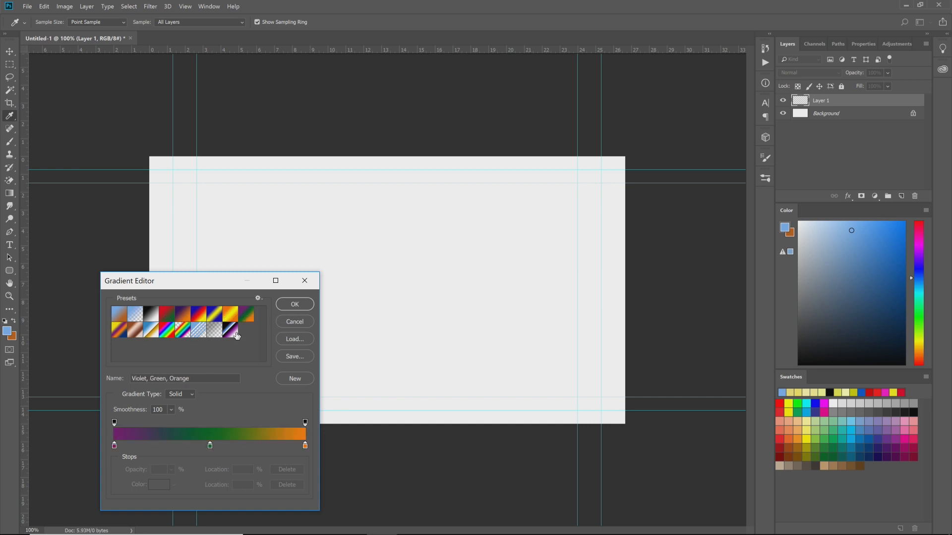
left_click(145, 320)
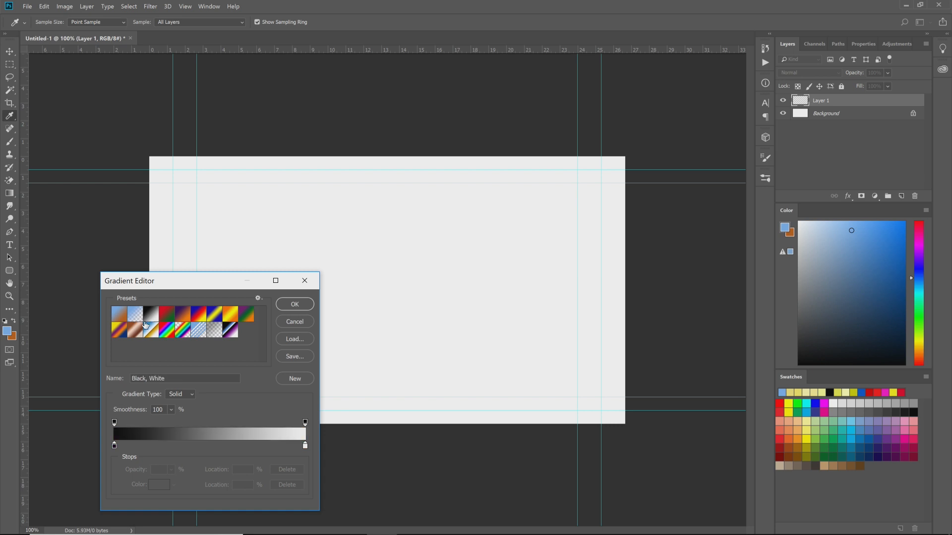
Set the gradient's start colour stop to bright blue #2398e2 and its end colour stop to grey-blue #738692
double_click(114, 446)
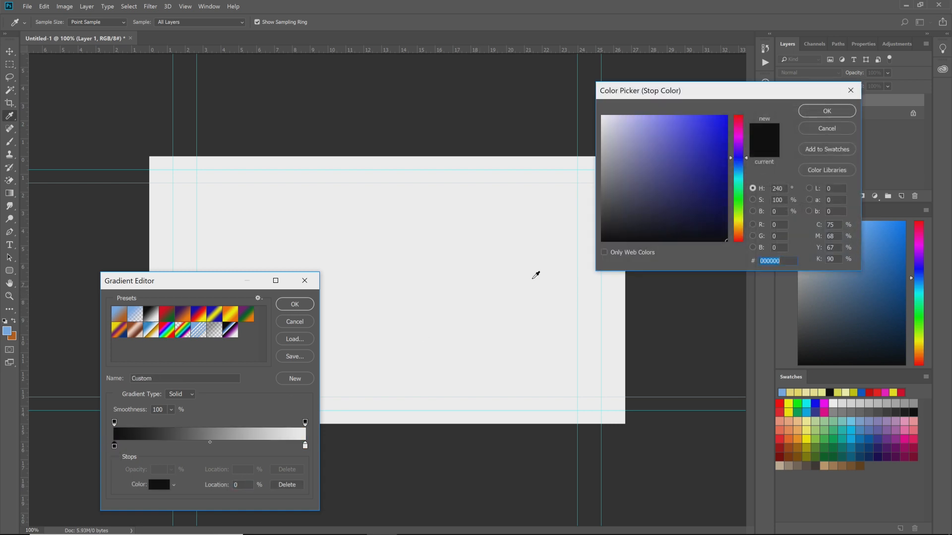
mouse_move(739, 171)
left_mouse_down()
mouse_move(719, 123)
mouse_move(708, 130)
left_mouse_up()
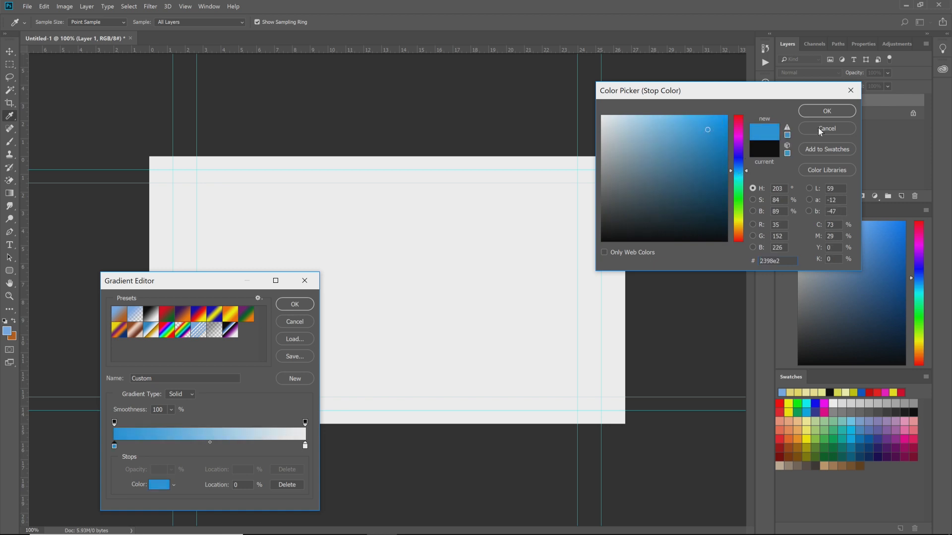
left_click(818, 111)
double_click(306, 445)
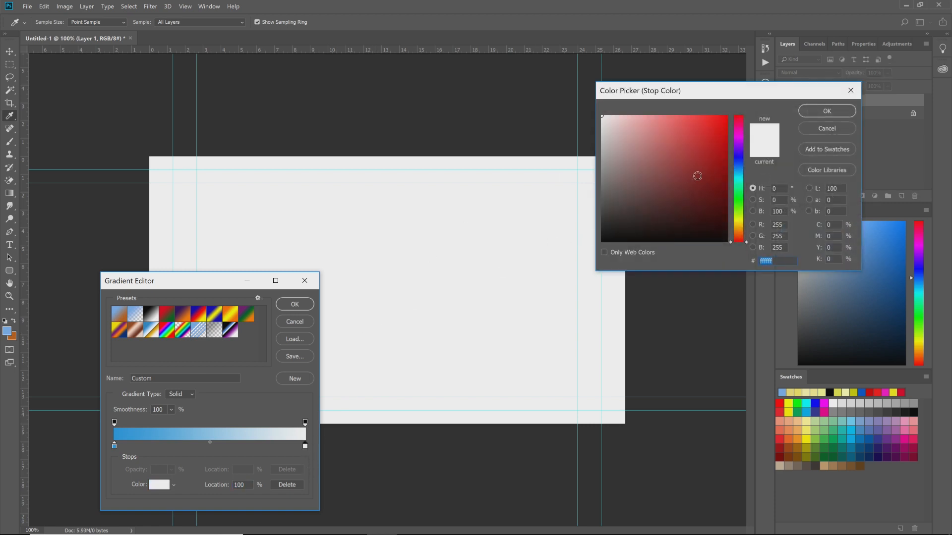
left_click(741, 171)
left_click_drag(659, 165, 628, 169)
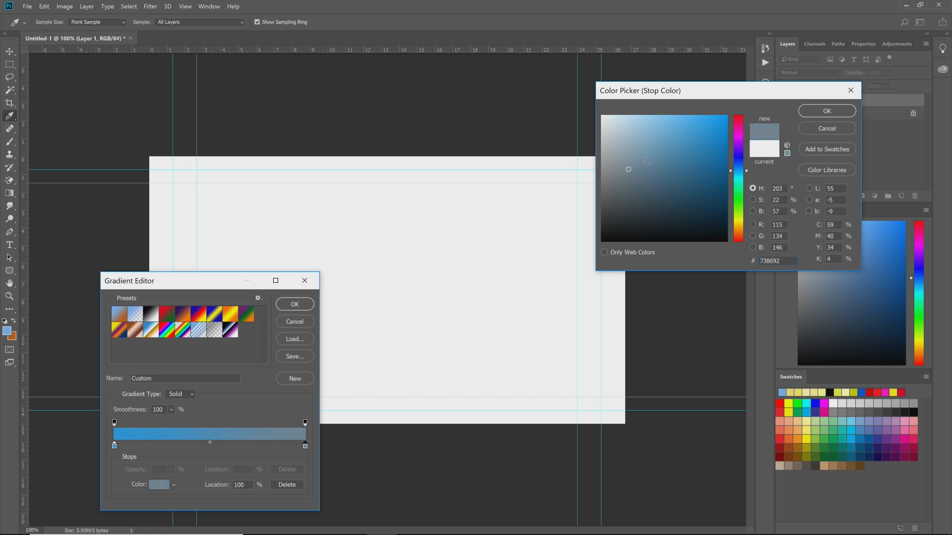
left_click(841, 118)
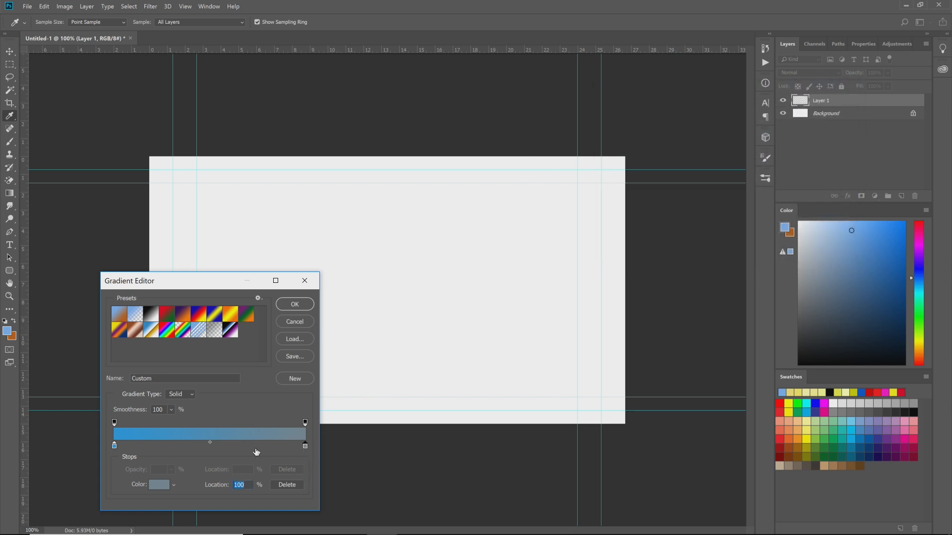
Change the gradient's start stop to softer blue #72acd1 and its end stop to a darker blue-grey, and accept the gradient
left_click(114, 446)
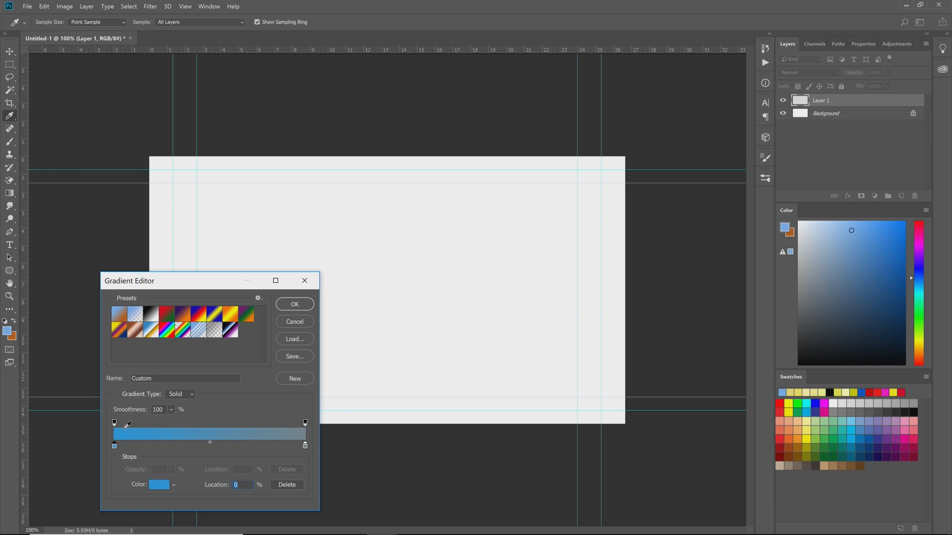
double_click(115, 446)
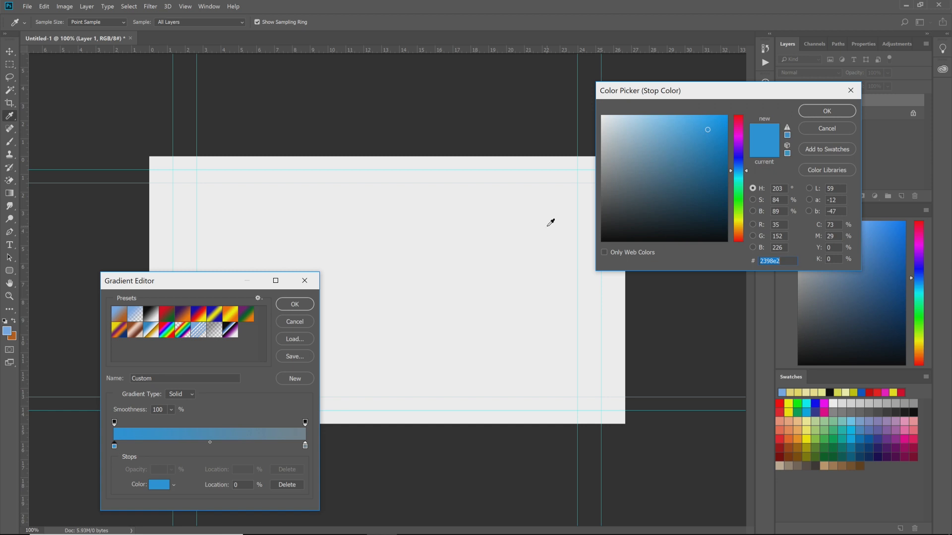
left_click_drag(666, 155, 658, 138)
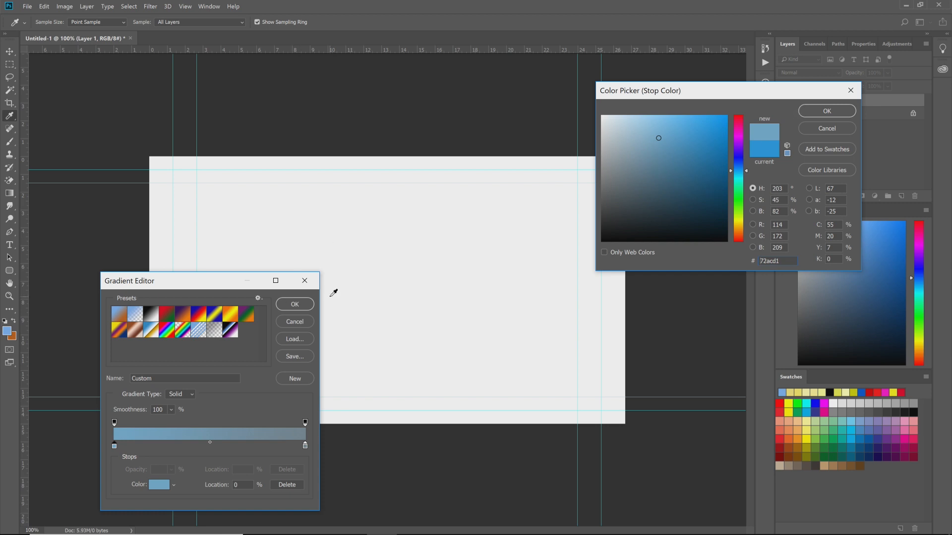
left_click(837, 115)
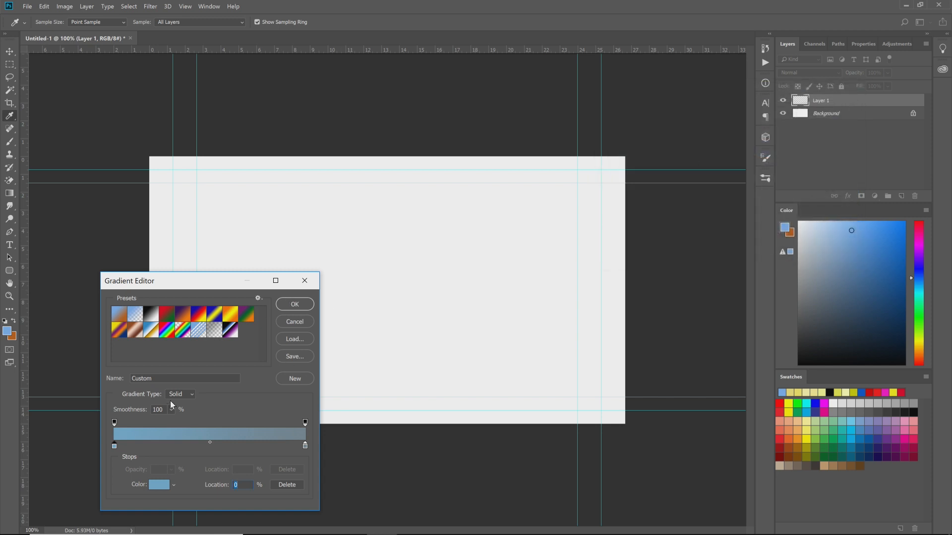
double_click(305, 447)
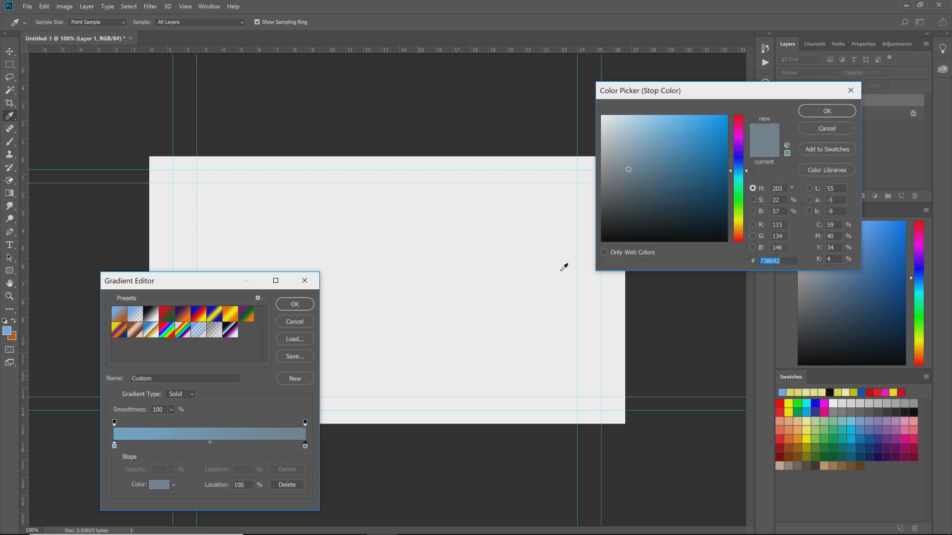
left_click_drag(636, 180, 647, 187)
left_click(827, 111)
left_click(293, 305)
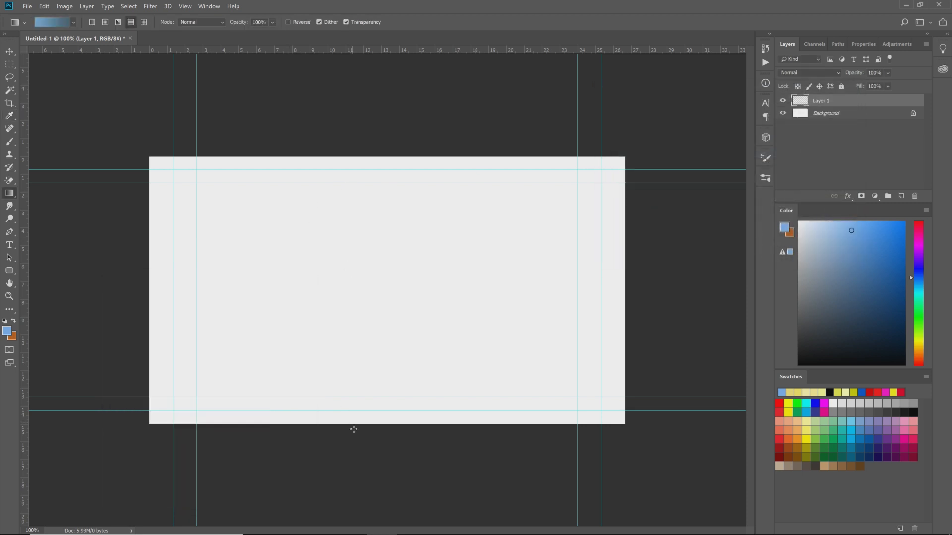
Try three vertical reflected gradients in the new blues on Layer 1, one upward and two downward, undoing each
left_click_drag(401, 306, 426, 150)
key("ctrl+z")
left_click_drag(386, 200, 406, 441)
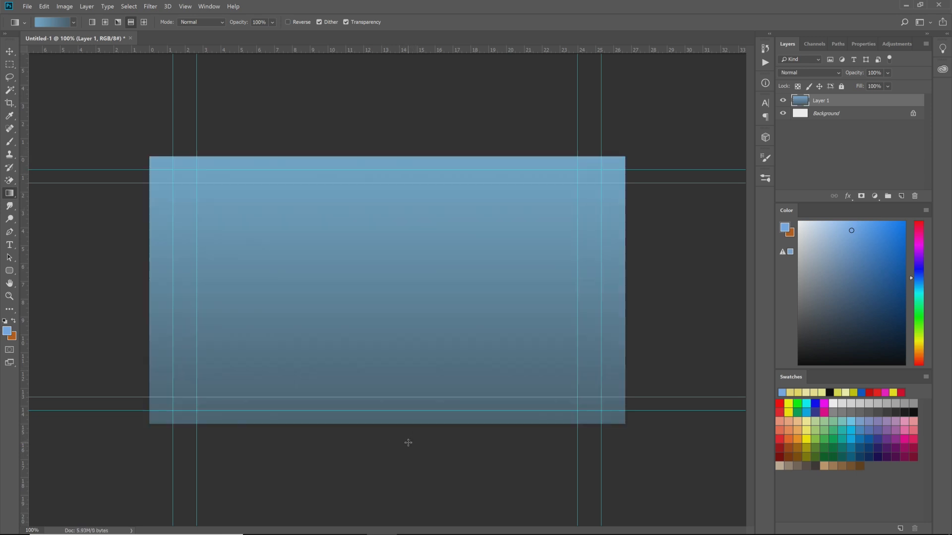
key("ctrl+z")
left_click_drag(385, 163, 389, 381)
key("ctrl+z")
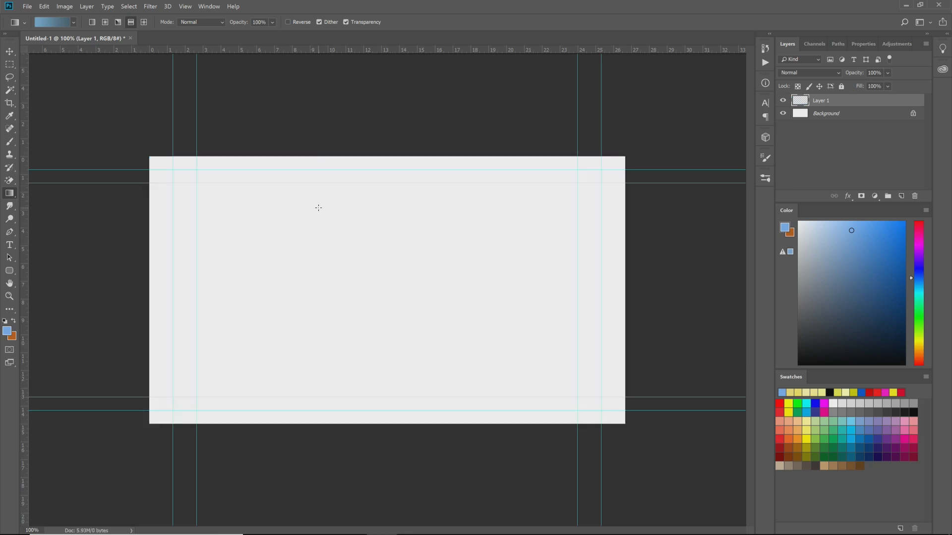
Try vertical linear gradients on Layer 1, one downward and one upward, and remove the result
left_click(97, 22)
left_click_drag(347, 121, 315, 500)
left_click_drag(370, 385, 365, 237)
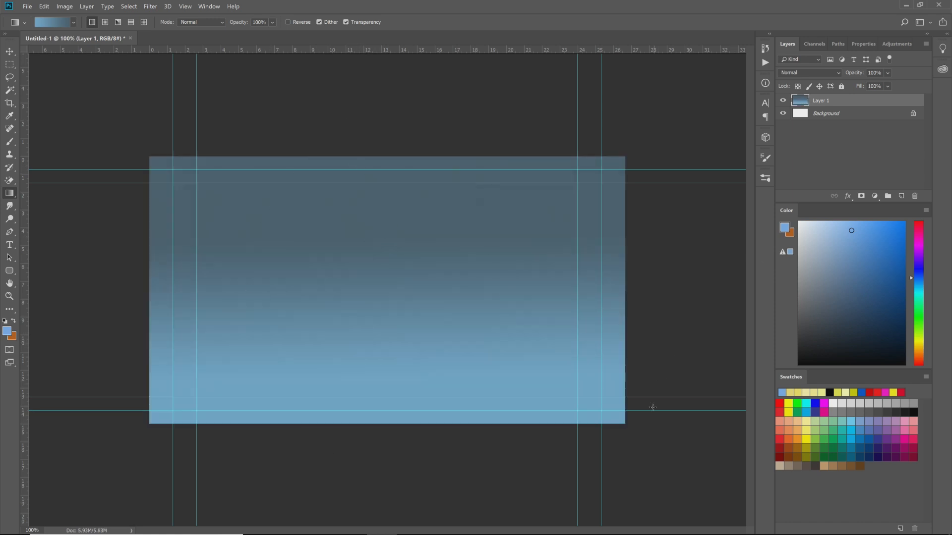
key("Delete")
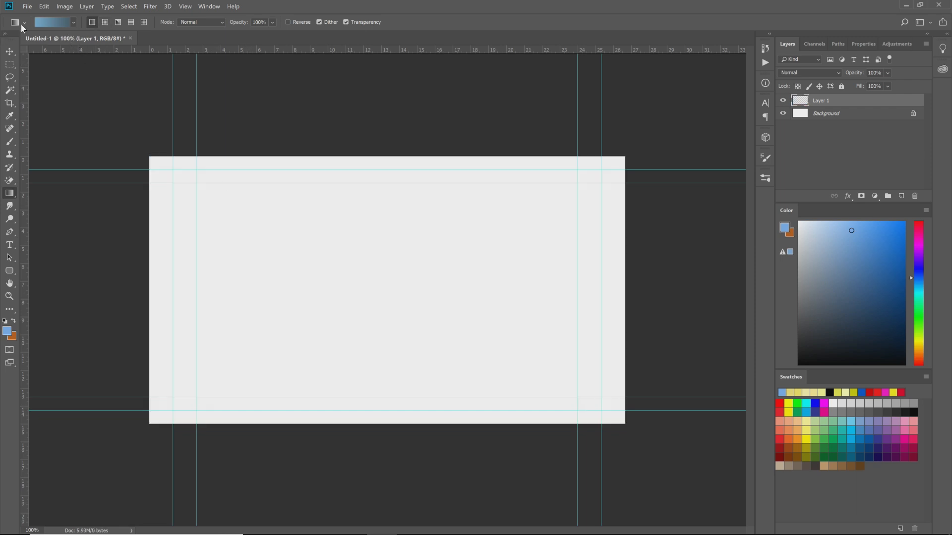
Try a radial gradient on Layer 1 that glows from the lower centre of the canvas, and undo it
mouse_move(412, 140)
left_mouse_down()
mouse_move(397, 386)
mouse_move(384, 205)
left_mouse_up()
key("ctrl+z")
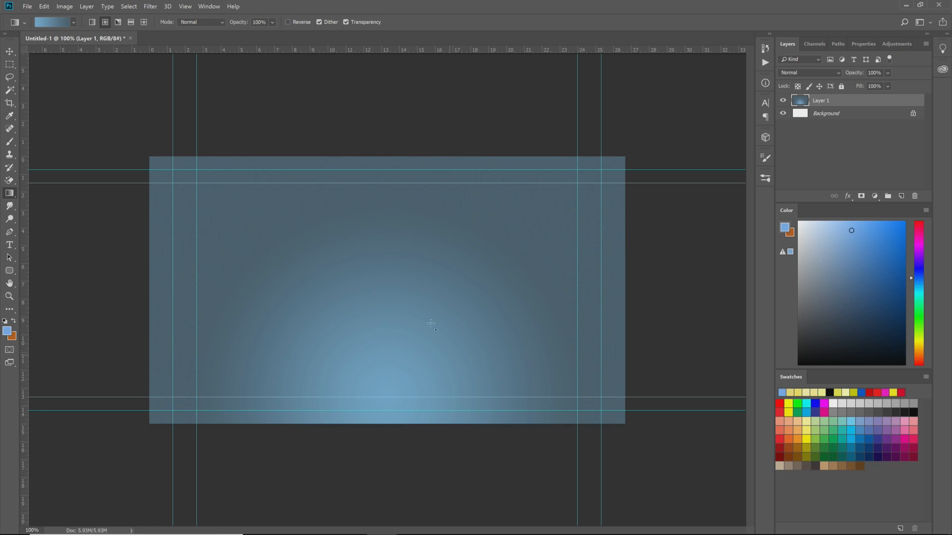
key("ctrl+z")
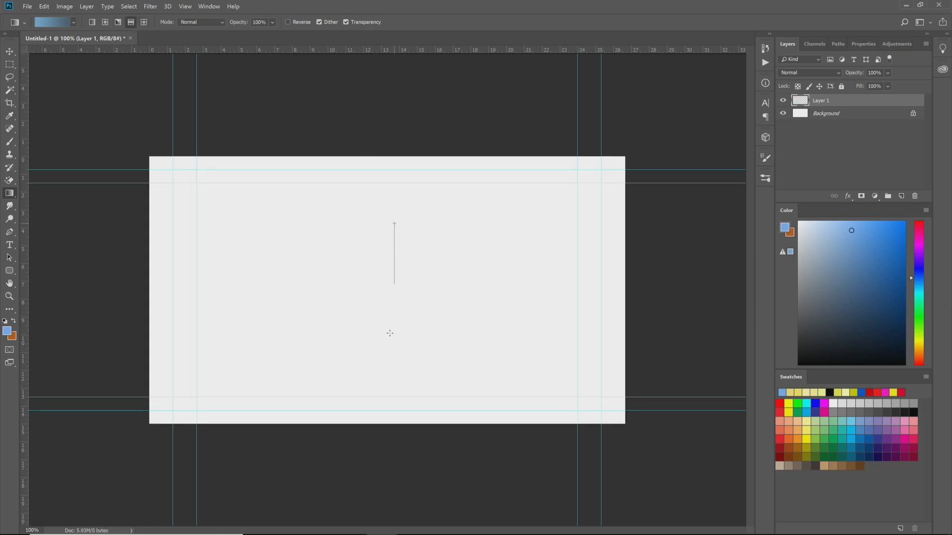
Try two downward reflected gradients on Layer 1, one short and one long, undoing each
left_click_drag(390, 303, 387, 345)
key("ctrl+z")
left_click_drag(355, 239, 314, 435)
key("ctrl+z")
Switch the gradient type to Radial and try two upward gradients starting near the canvas's bottom edge, undoing each
left_click(103, 23)
left_click_drag(403, 442, 403, 246)
key("ctrl+z")
left_click_drag(384, 393, 386, 226)
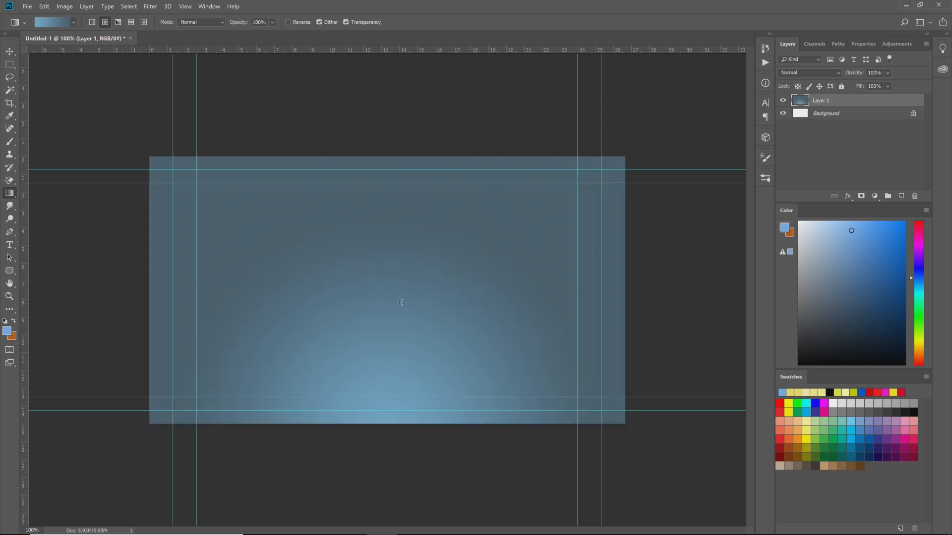
key("ctrl+z")
Try four radial gradients on Layer 1, three from the top centre and one diagonally from the upper left, undoing each
left_click_drag(384, 140, 384, 366)
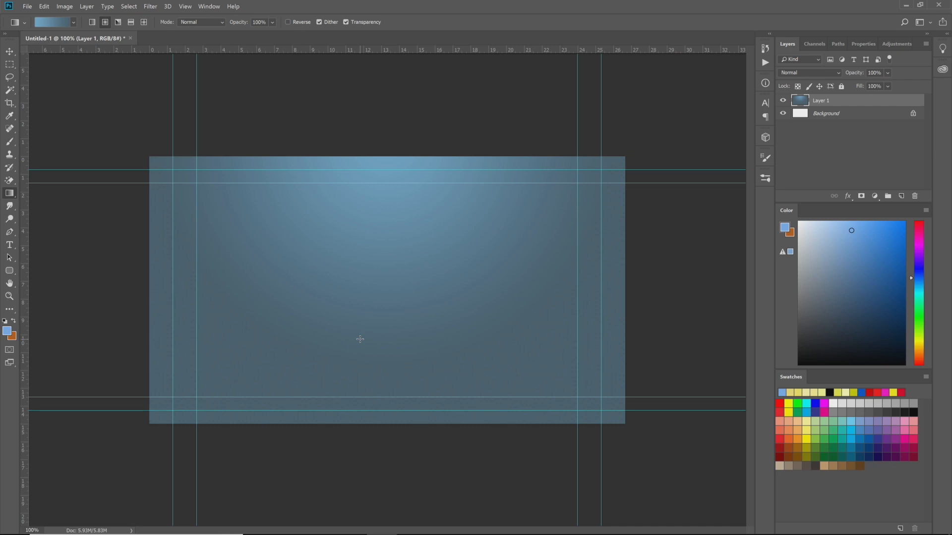
key("ctrl+z")
left_click_drag(378, 160, 464, 421)
key("ctrl+z")
left_click_drag(248, 196, 451, 388)
key("ctrl+z")
left_click_drag(370, 148, 367, 357)
key("ctrl+z")
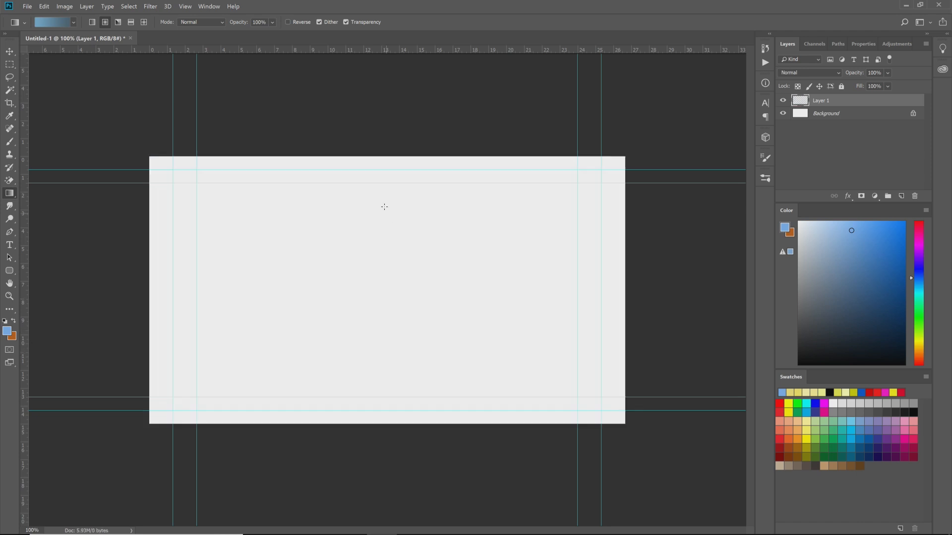
Fill Layer 1 with a radial gradient from the upper centre to just below the canvas, after undoing two trials started higher up
left_click_drag(396, 170, 396, 394)
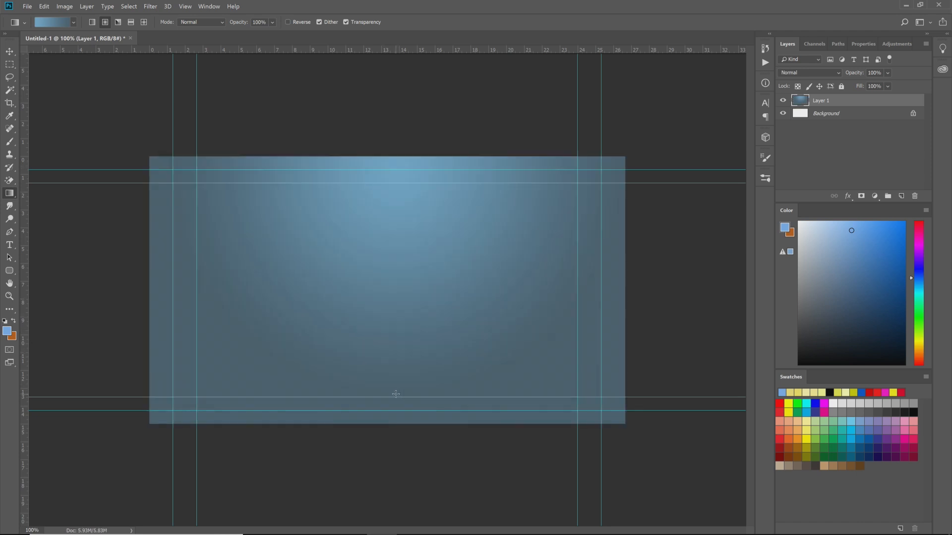
key("ctrl+z")
left_click_drag(395, 130, 401, 417)
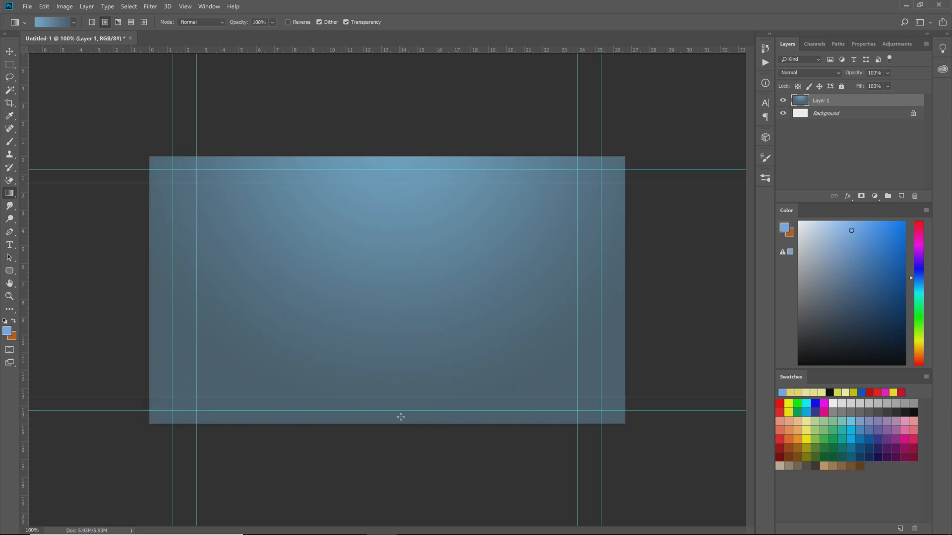
key("ctrl+z")
left_click_drag(389, 208, 361, 454)
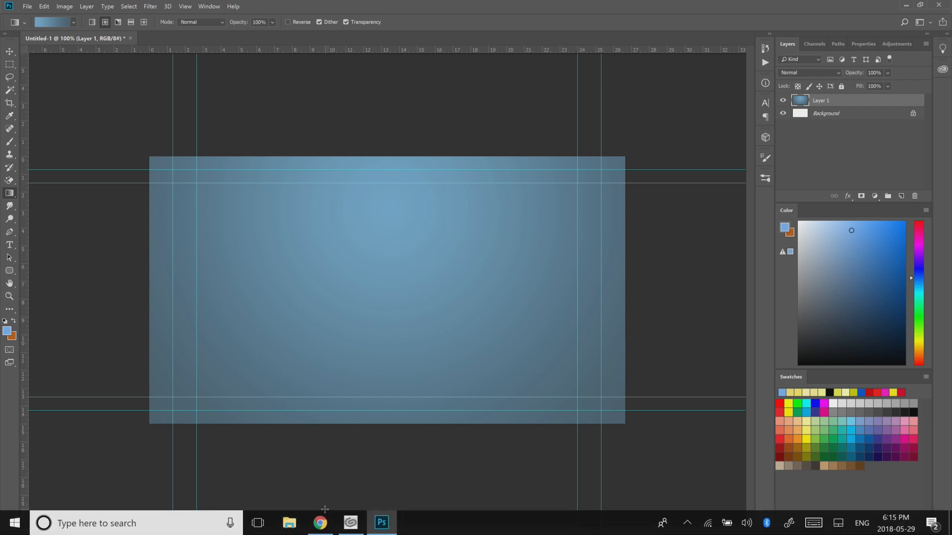
Switch to Chrome and look through the God of War PS4 art image results, previewing the Art of God of War cover
mouse_move(320, 531)
left_click(319, 471)
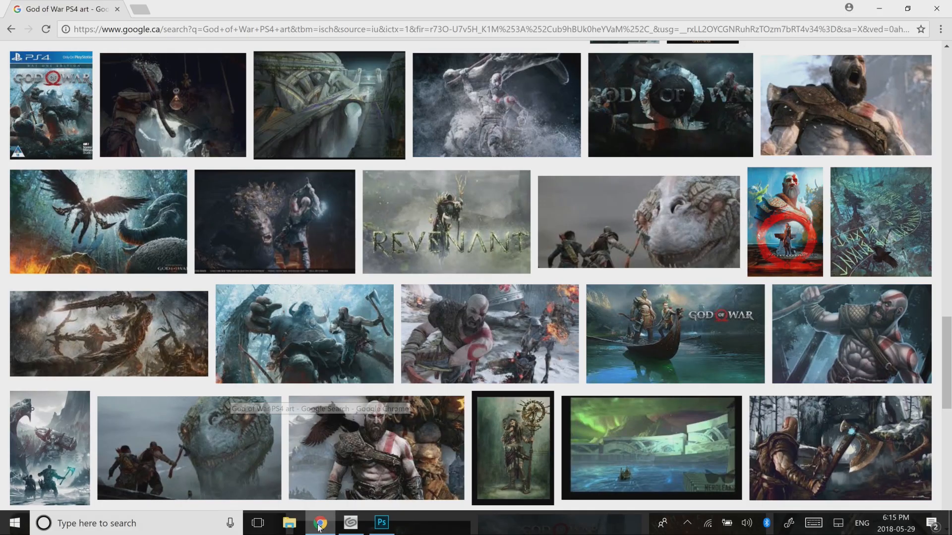
scroll(286, 148, "down", 10)
scroll(286, 148, "up", 10)
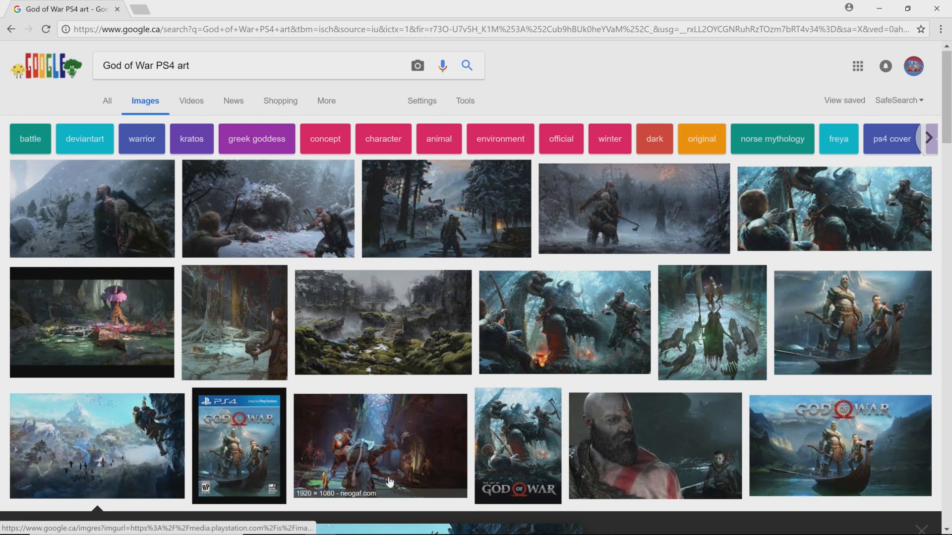
left_click(491, 469)
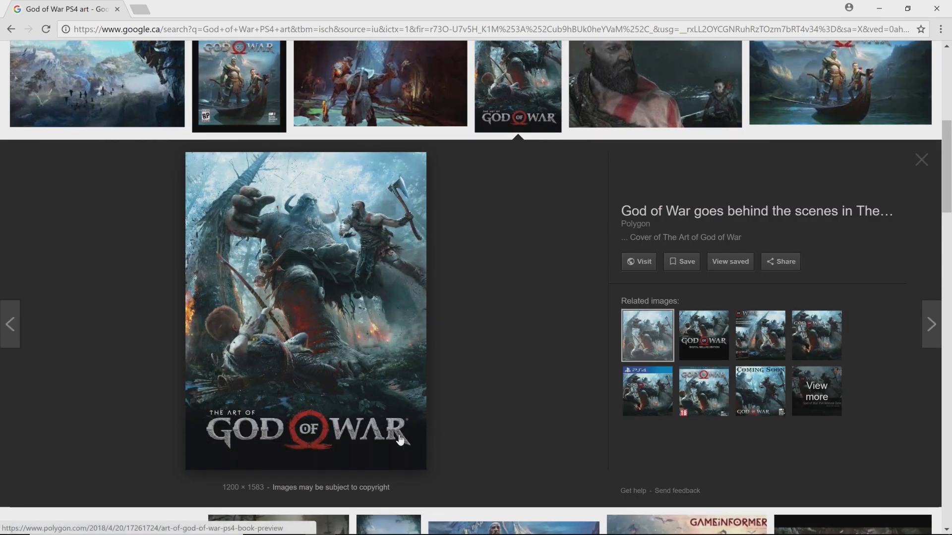
scroll(352, 355, "up", 7)
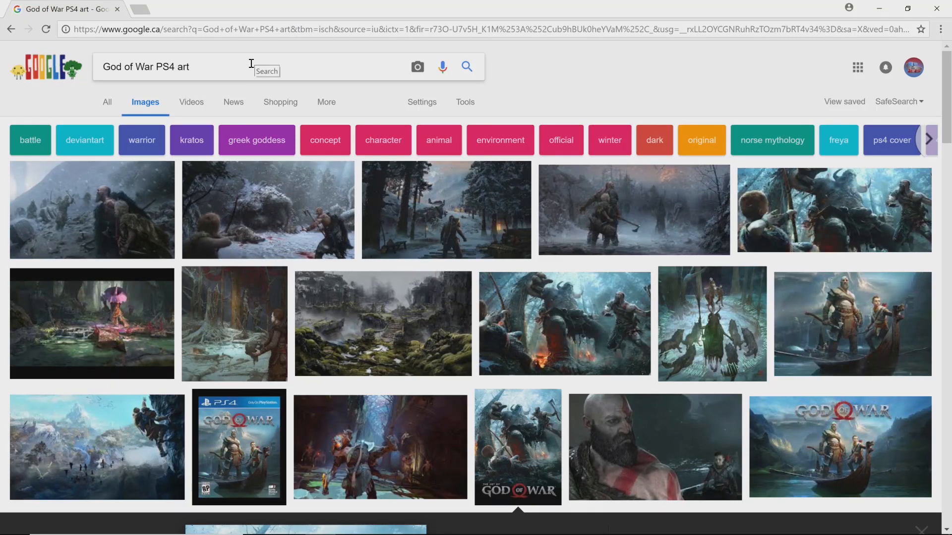
Change the image search to "god of war ps4 logo .png" and run it
left_click_drag(244, 64, 176, 83)
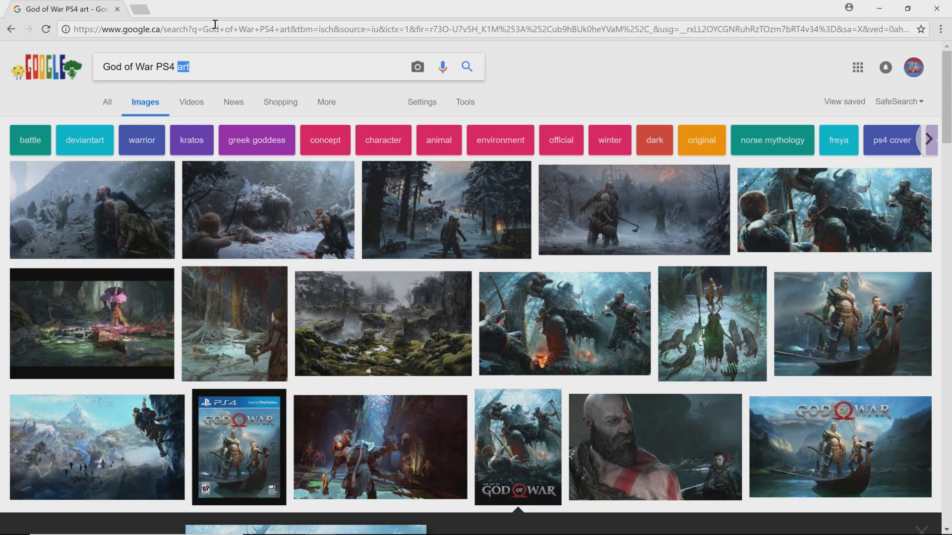
type("logo")
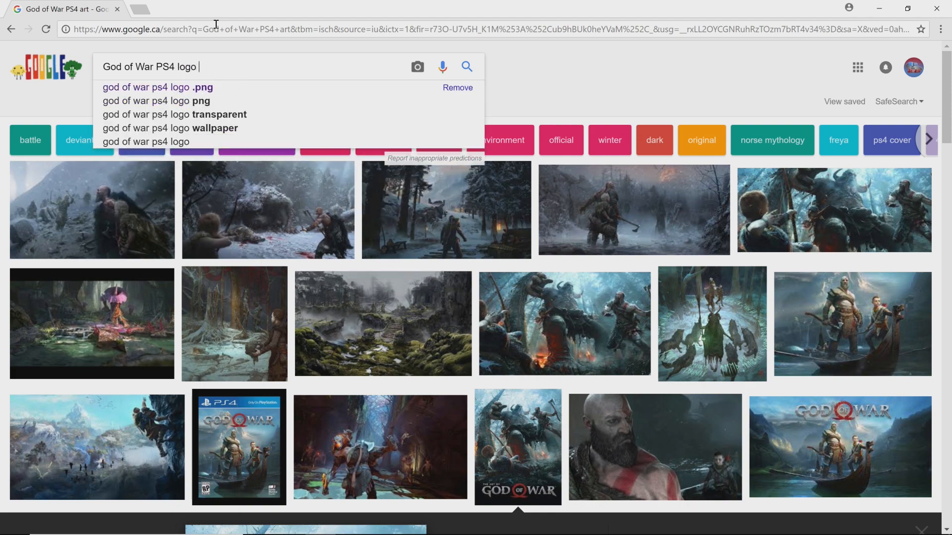
key("Down")
key("Return")
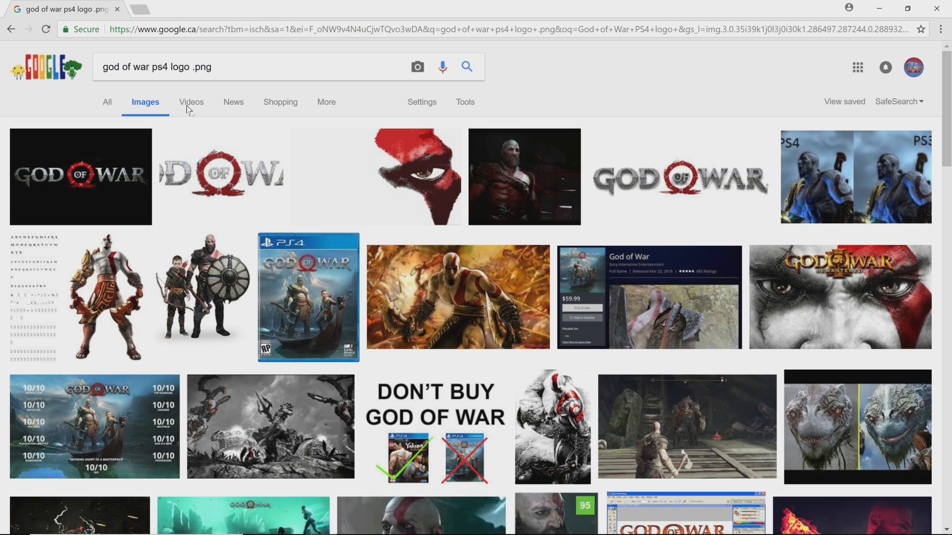
Browse the God of War PS4 logo image results, previewing several up to the transparent 5906 × 1667 God Of War Logo Png
left_click(229, 68)
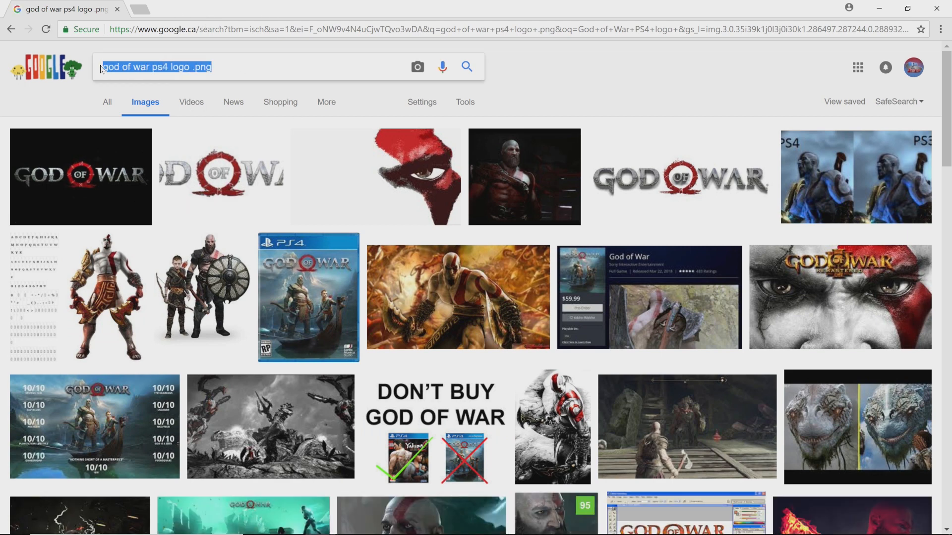
left_click(228, 63)
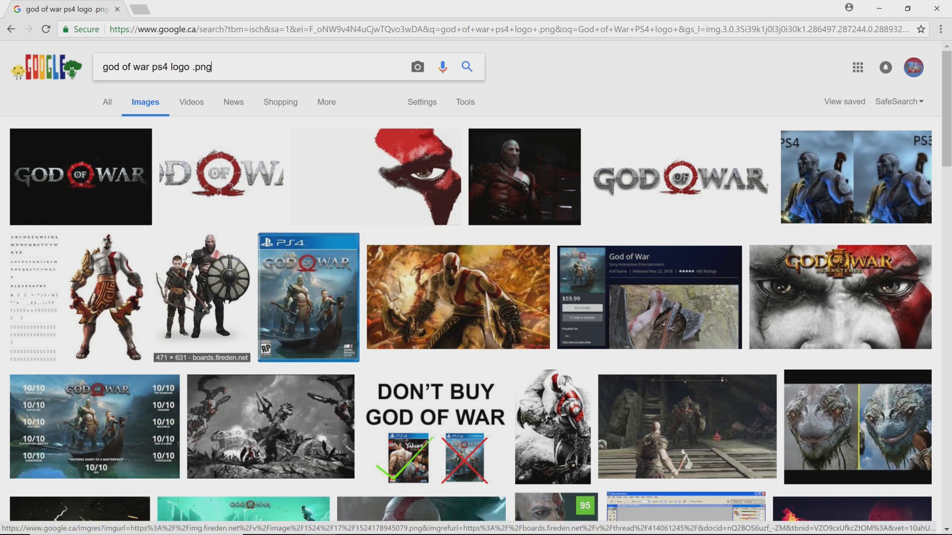
left_click(187, 177)
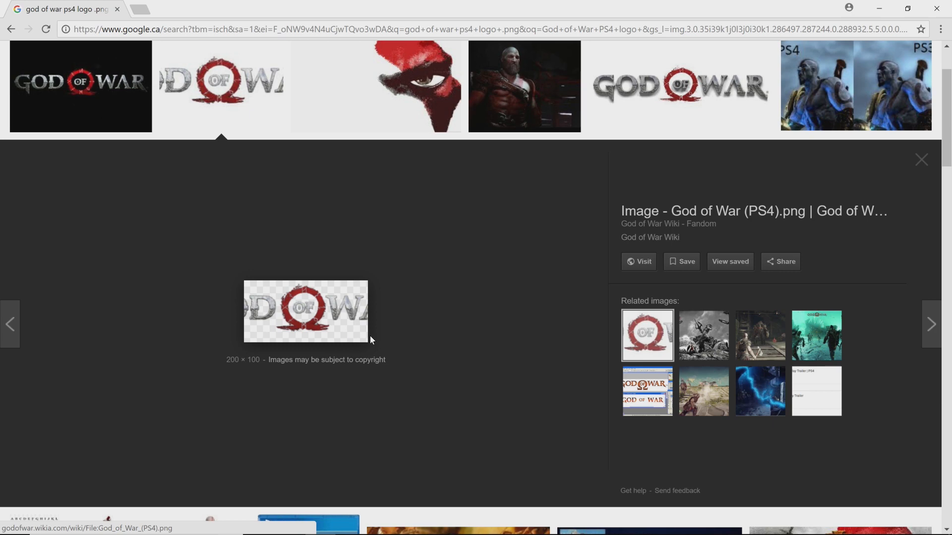
key("Right")
key("Left")
key("Right")
key("Right")
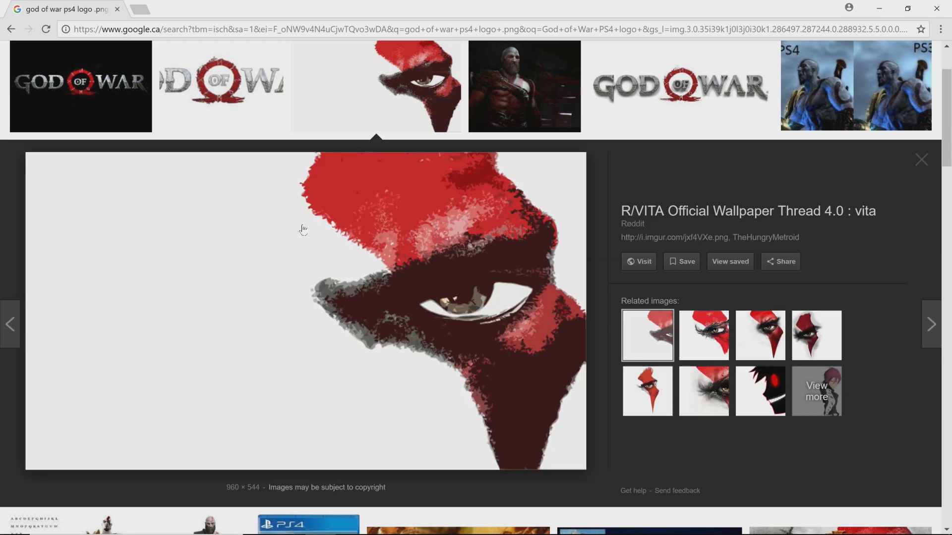
key("Right")
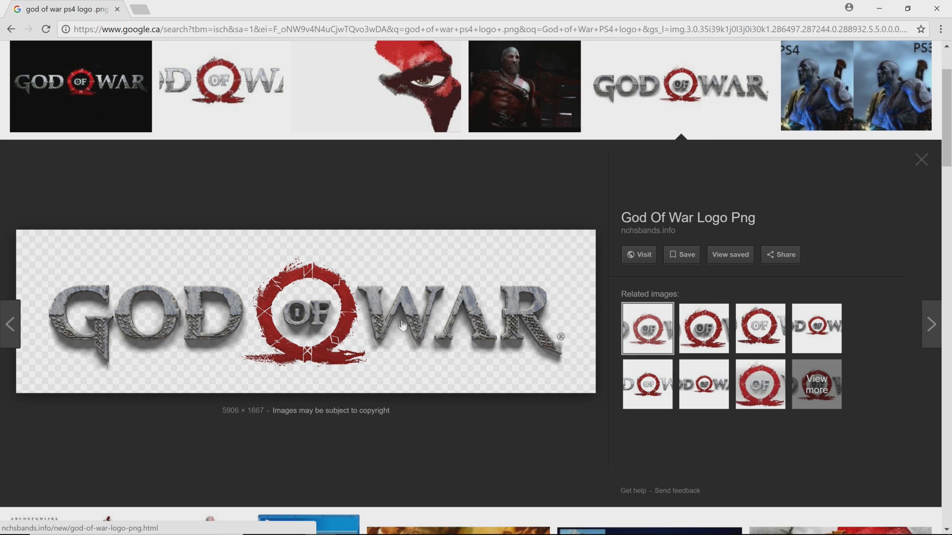
Save the full-size transparent God of War logo as the PNG image God_of_War_Logo in the ONE-OFFS folder
left_click(305, 320)
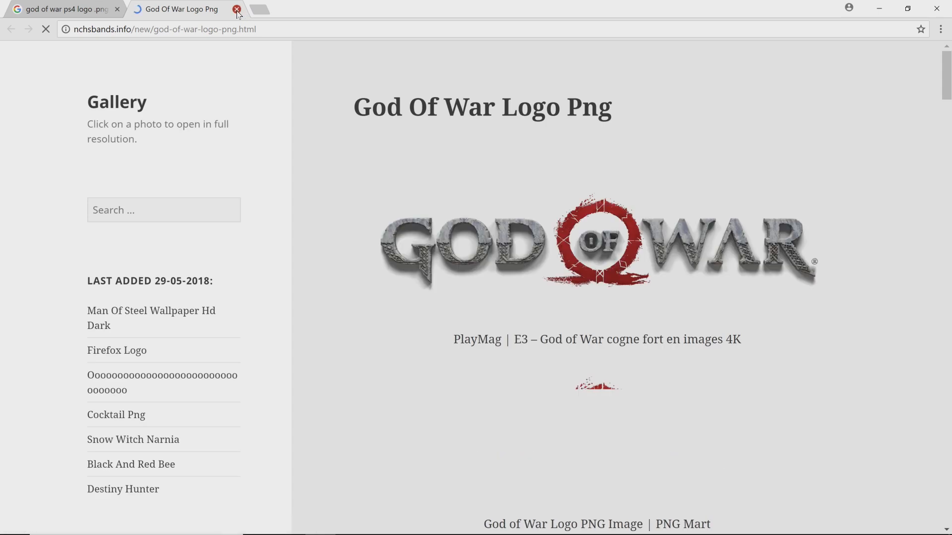
left_click(236, 9)
right_click(313, 271)
left_click(365, 379)
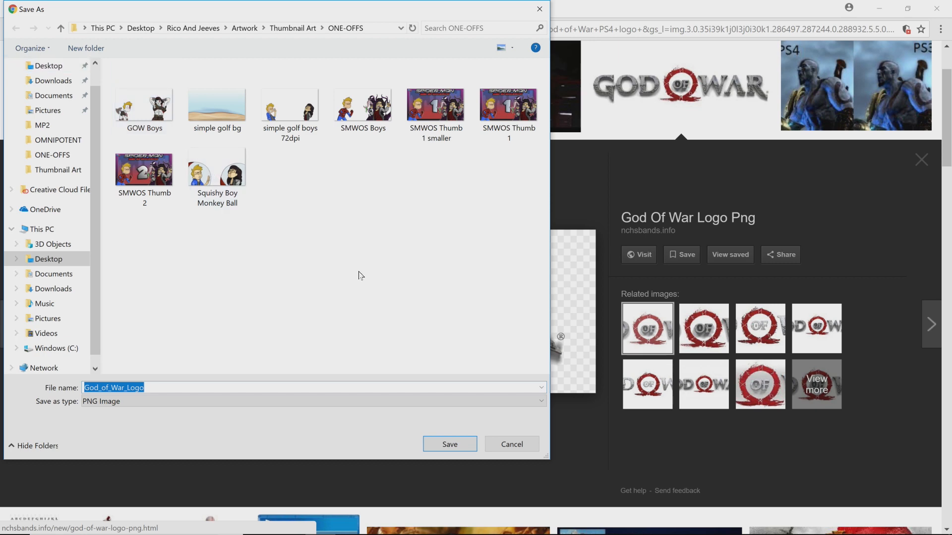
left_click(449, 444)
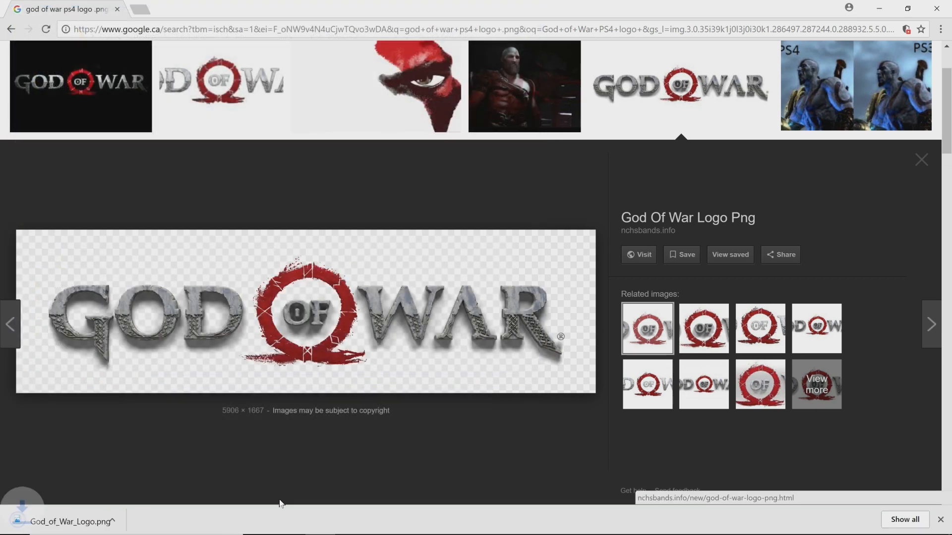
Switch to Photoshop and place the recent file God_of_War_Logo from File Explorer onto the canvas
left_click(381, 524)
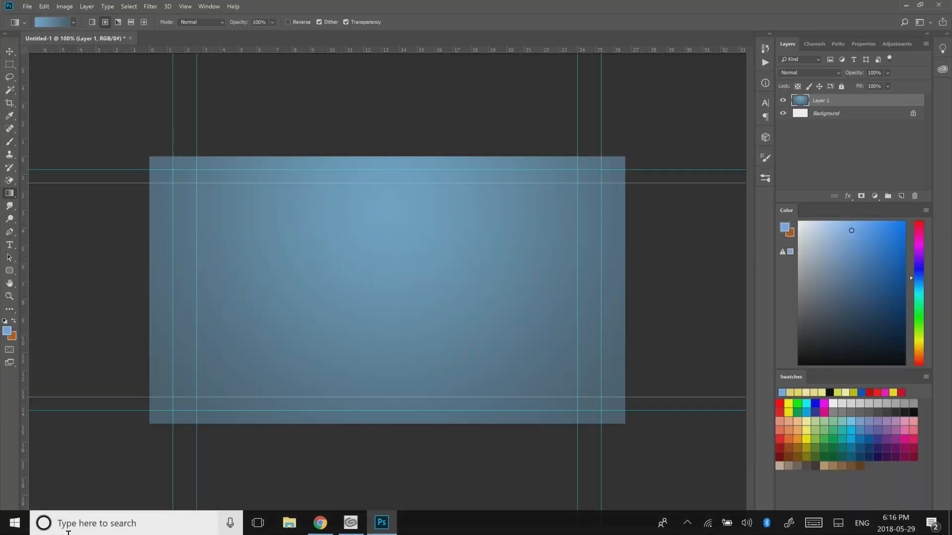
left_click(289, 523)
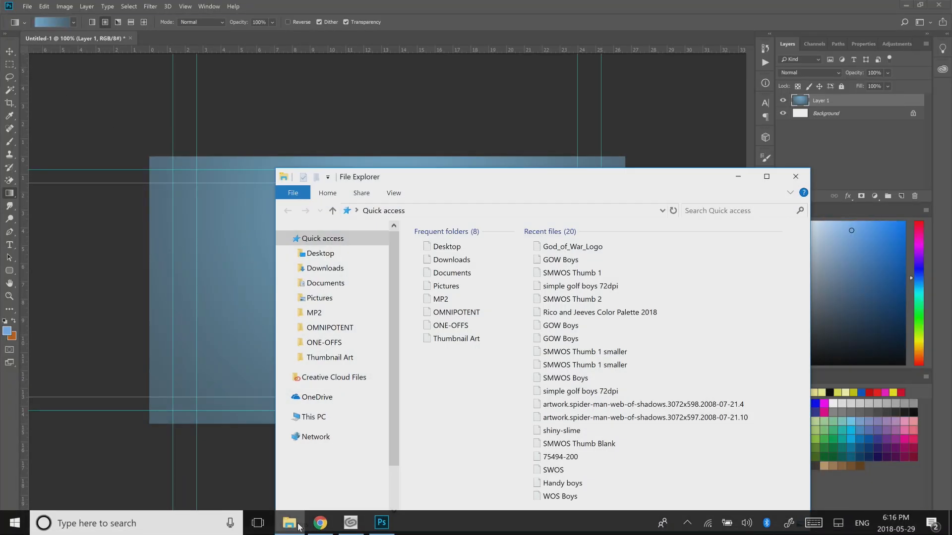
left_click_drag(570, 246, 177, 275)
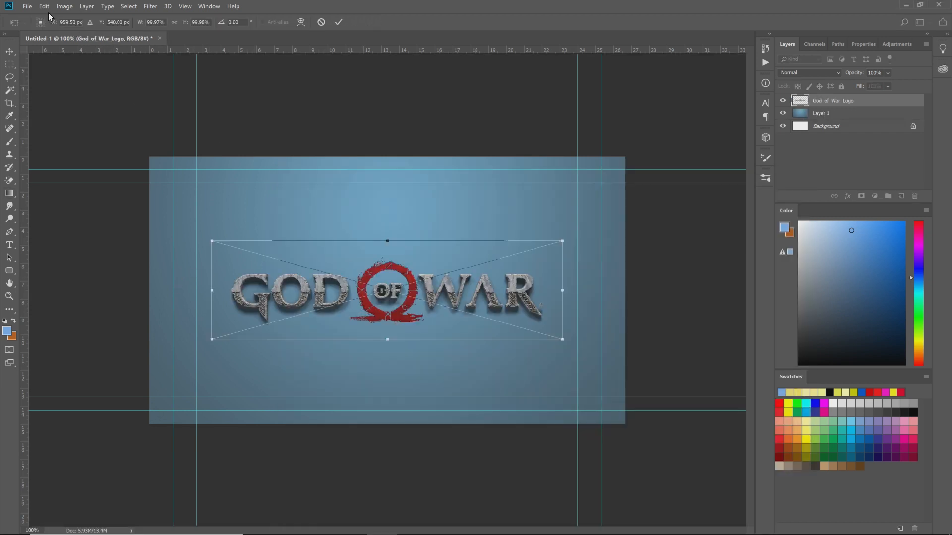
left_click(29, 7)
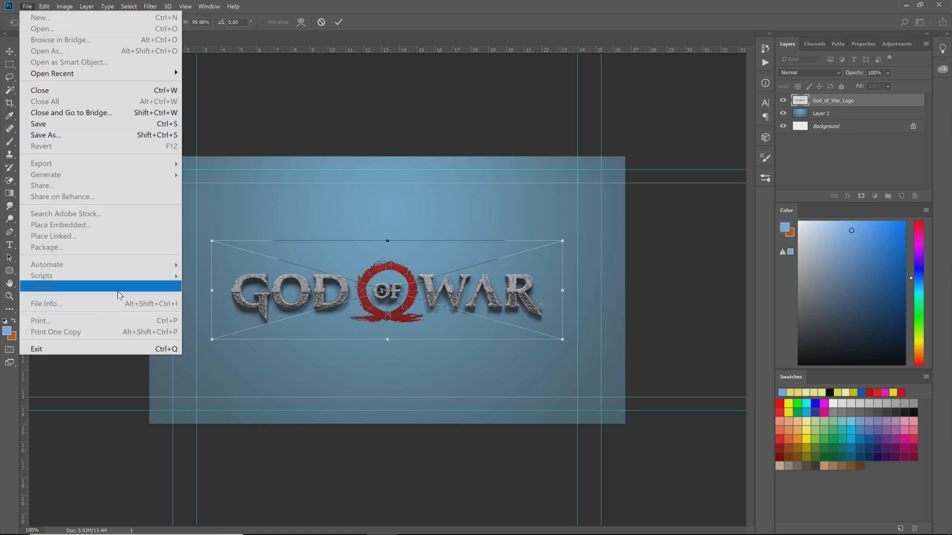
left_click(723, 169)
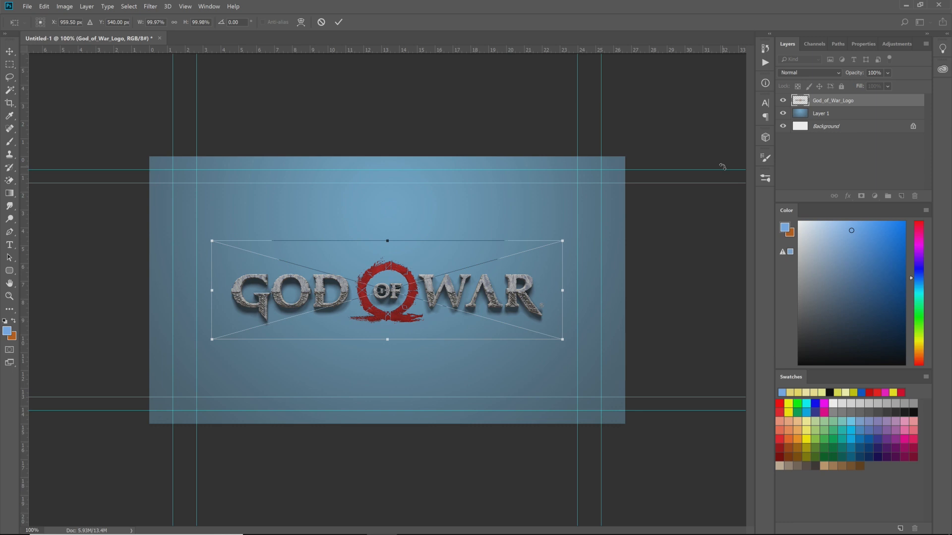
Move the placed logo to the upper centre, at about X 960.5 px and Y 254 px, and commit the placement
left_click_drag(411, 317, 404, 239)
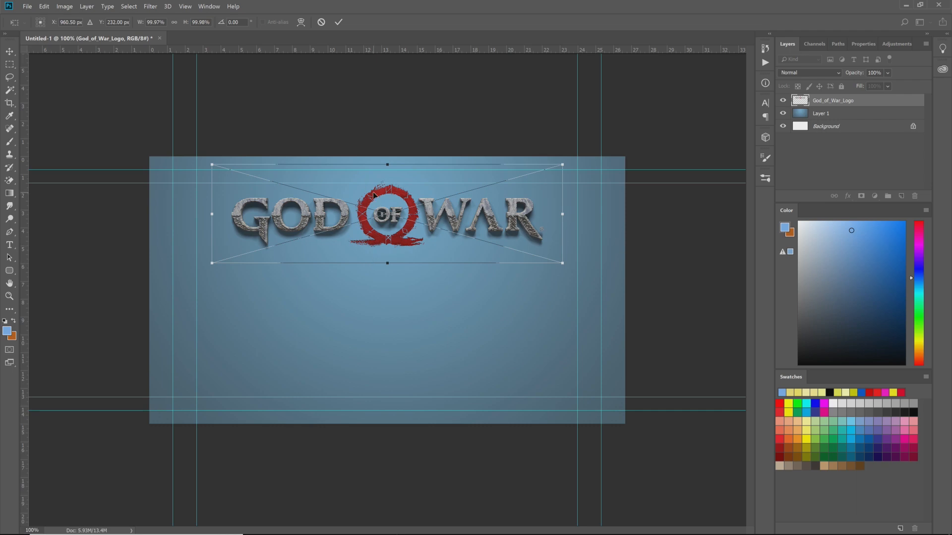
key("super")
left_click(645, 140)
key("ctrl+plus")
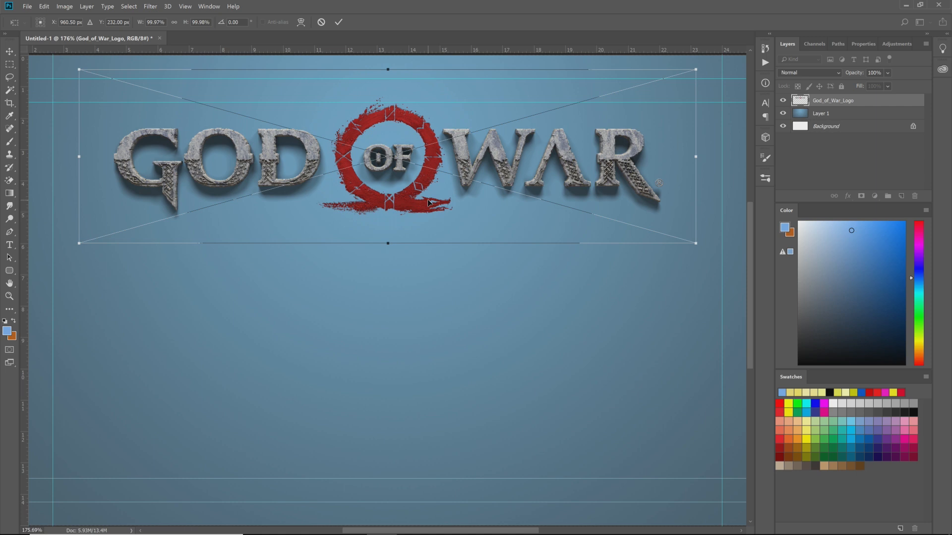
mouse_move(423, 178)
left_mouse_down()
mouse_move(461, 178)
mouse_move(421, 182)
left_mouse_up()
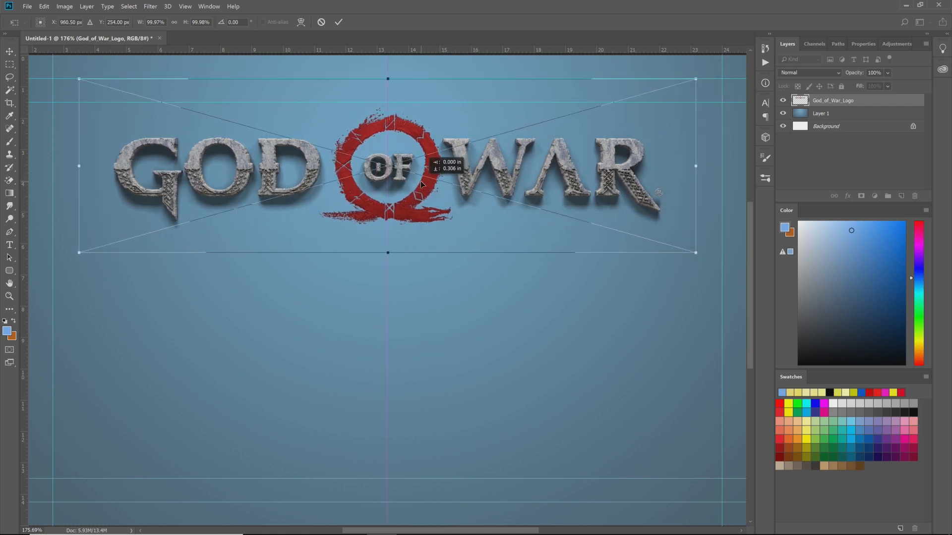
scroll(281, 161, "up", 4)
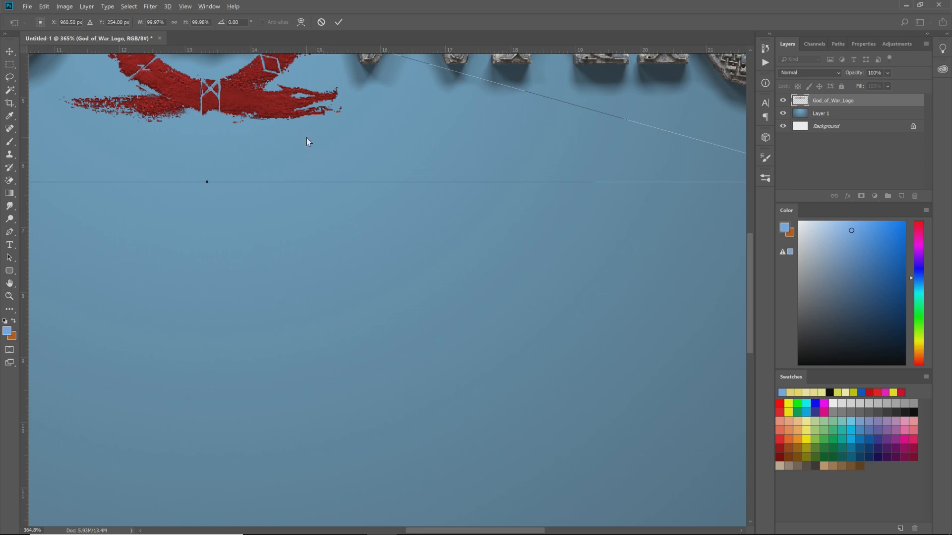
key("g")
Examine the placed logo's position, lettering and shadows against the gradient background, both close up and on the whole canvas
scroll(295, 142, "up", 3)
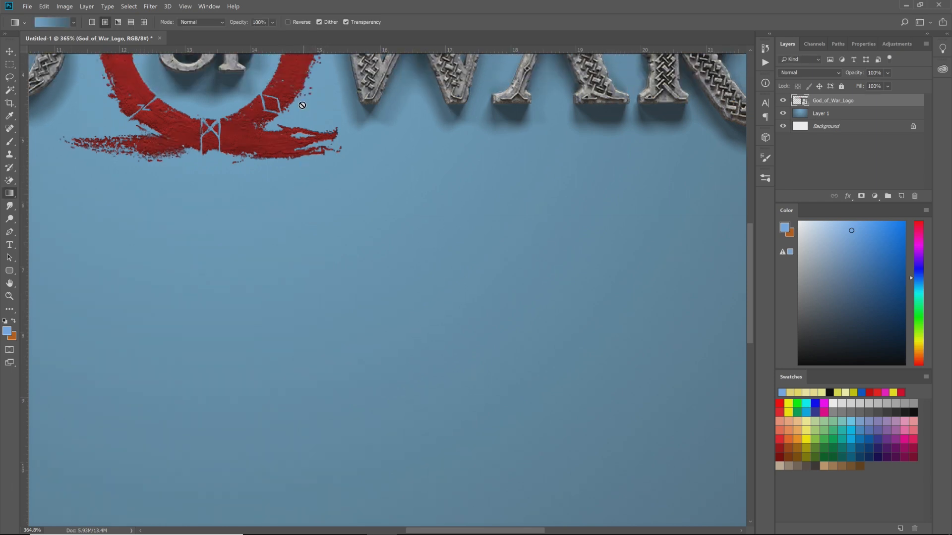
key("ctrl+0")
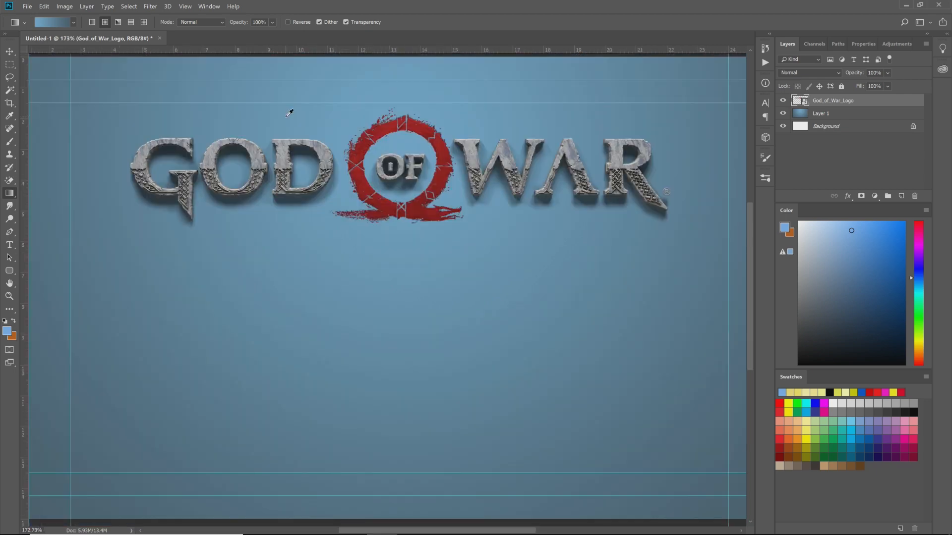
scroll(289, 112, "down", 2)
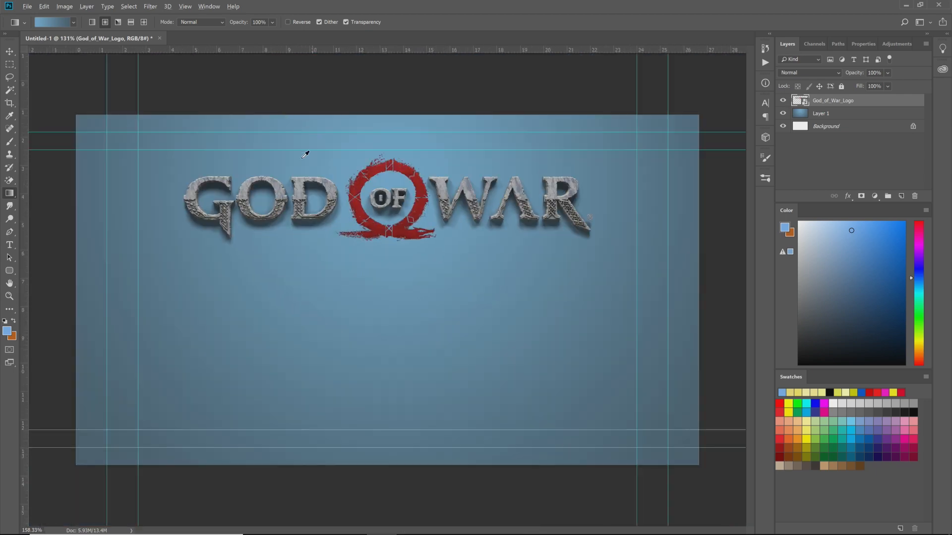
scroll(315, 133, "up", 3)
scroll(430, 72, "up", 2)
scroll(428, 77, "down", 3)
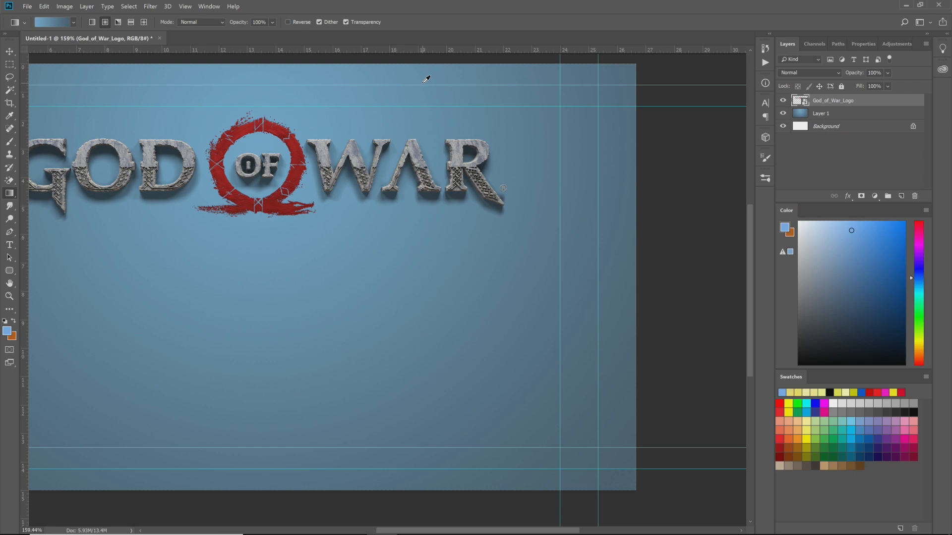
scroll(310, 213, "up", 2)
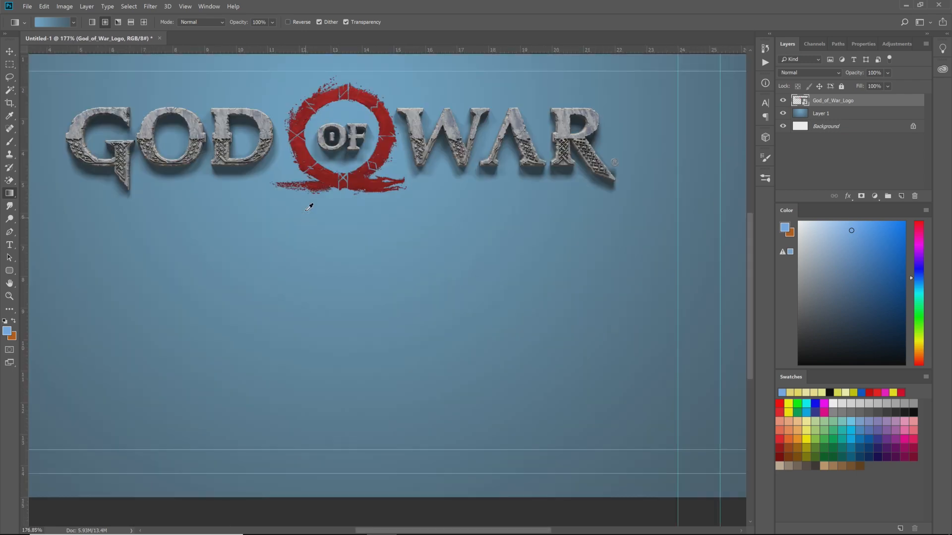
left_click_drag(290, 203, 469, 479)
scroll(403, 425, "up", 1)
scroll(405, 417, "up", 1)
scroll(406, 419, "down", 1)
scroll(407, 426, "up", 3)
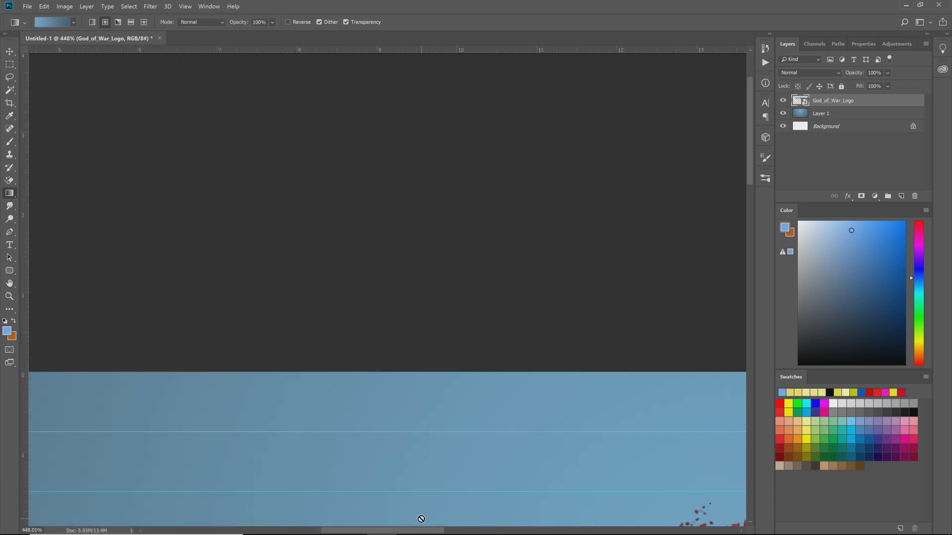
left_click_drag(420, 467, 443, 53)
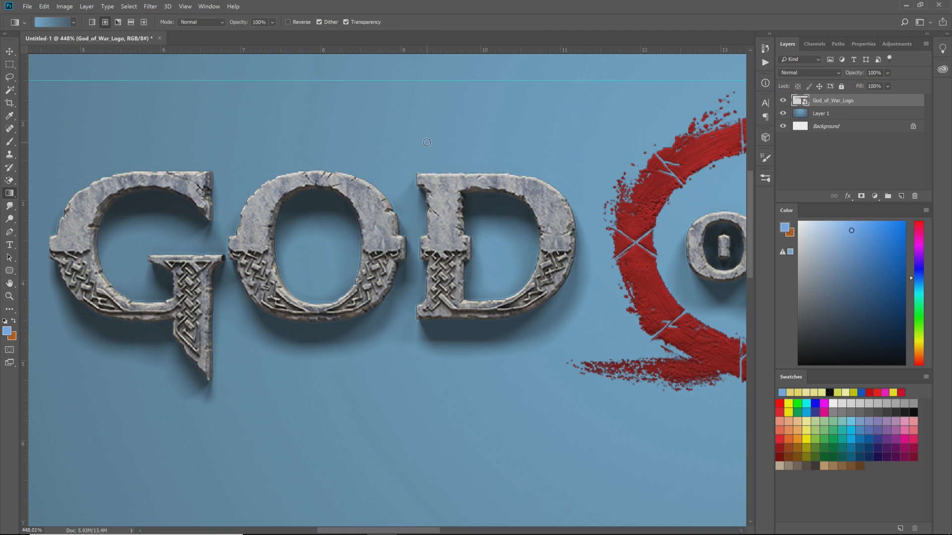
scroll(427, 142, "down", 6)
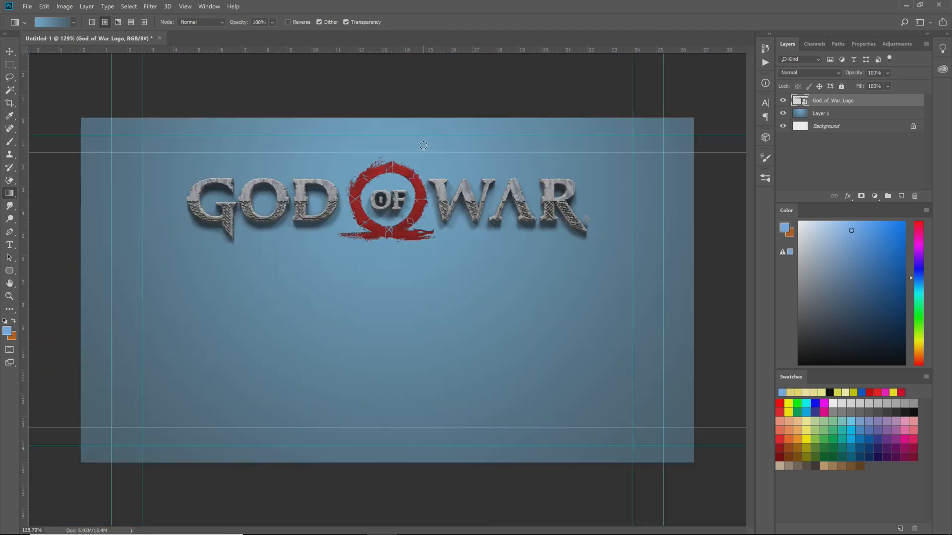
left_click(442, 190)
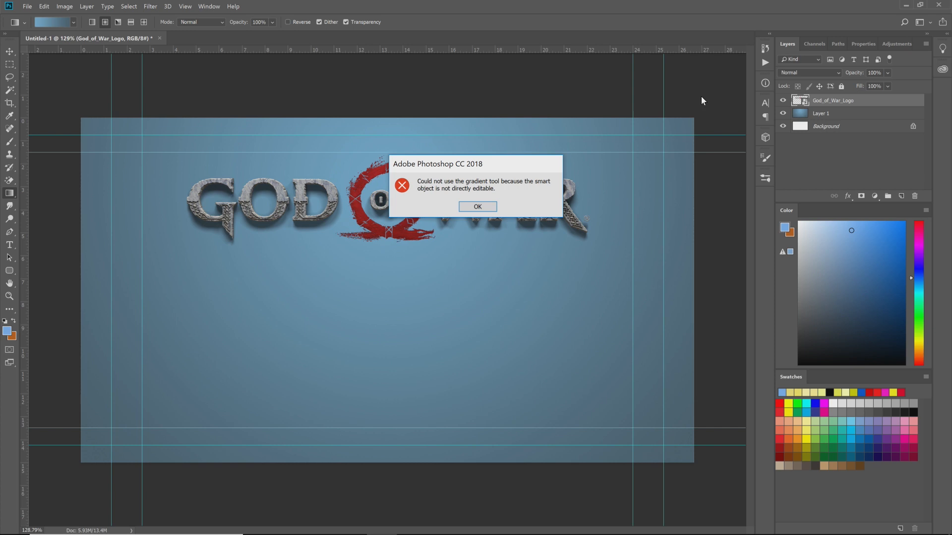
left_click(478, 206)
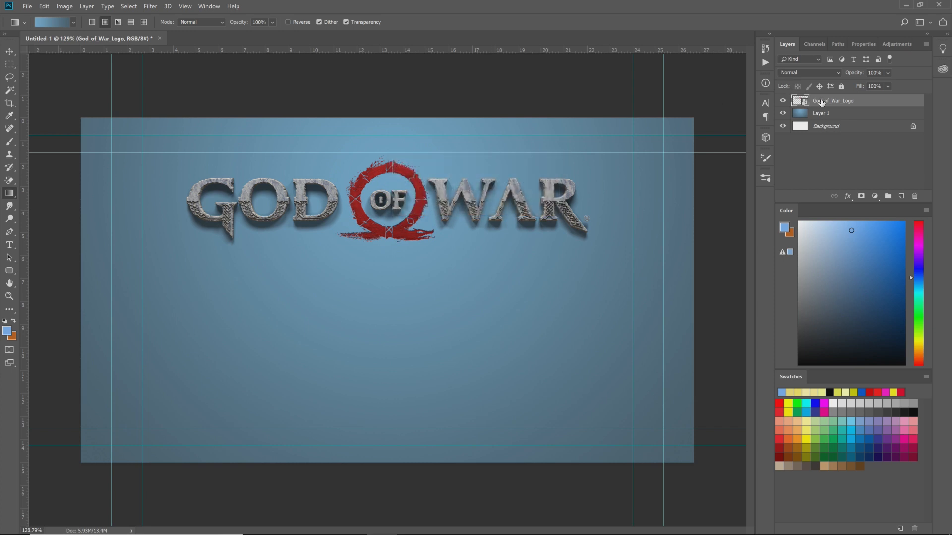
key("Delete")
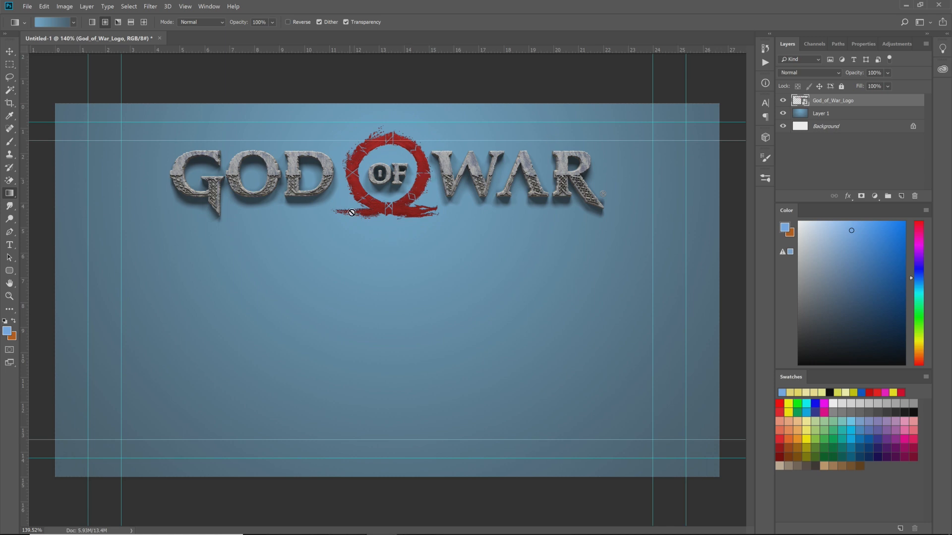
Select Layer 1, then hide and show it again to compare the logo with and without the gradient
left_click(838, 114)
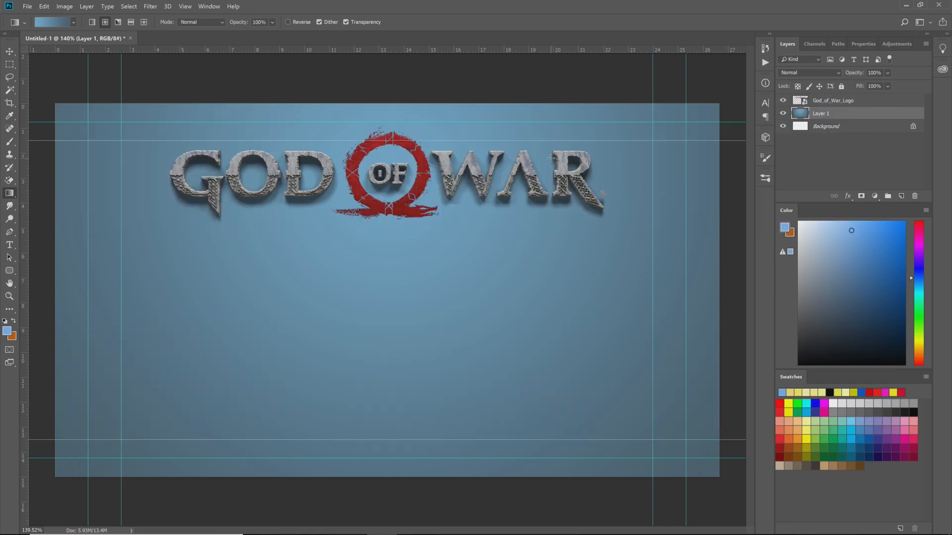
left_click(782, 113)
left_click(783, 114)
Nudge the God of War logo slightly with the Move tool, keeping it centred near the top of the canvas
key("v")
mouse_move(388, 171)
left_mouse_down()
mouse_move(427, 184)
mouse_move(304, 221)
mouse_move(429, 281)
mouse_move(335, 221)
mouse_move(385, 286)
mouse_move(399, 262)
mouse_move(392, 266)
mouse_move(388, 171)
left_mouse_up()
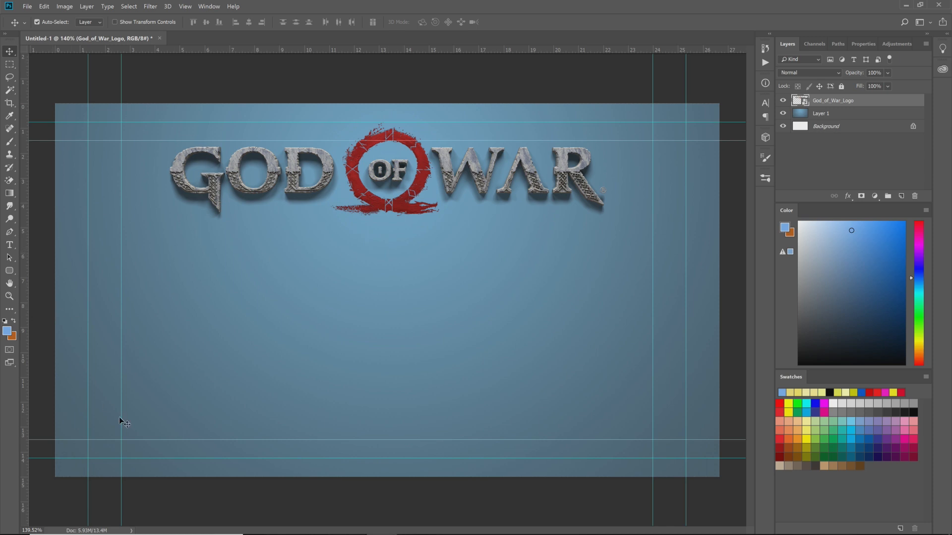
left_click_drag(398, 176, 394, 181)
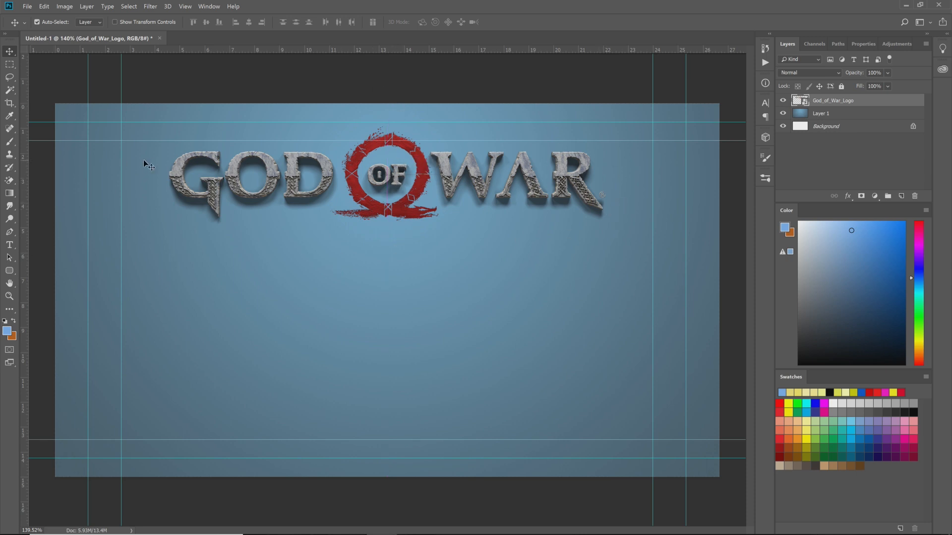
Hide the guides to check the thumbnail layout without them, and show them again
left_click(188, 7)
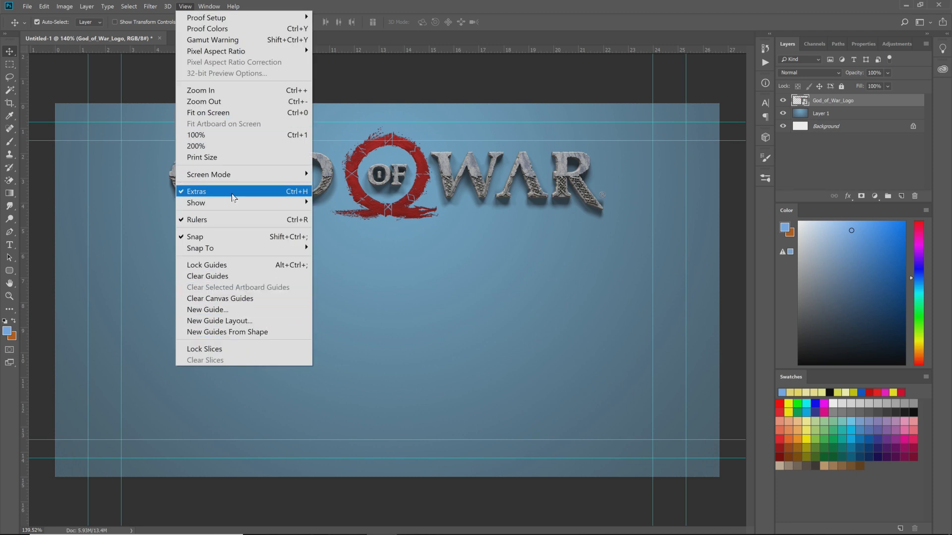
mouse_move(233, 204)
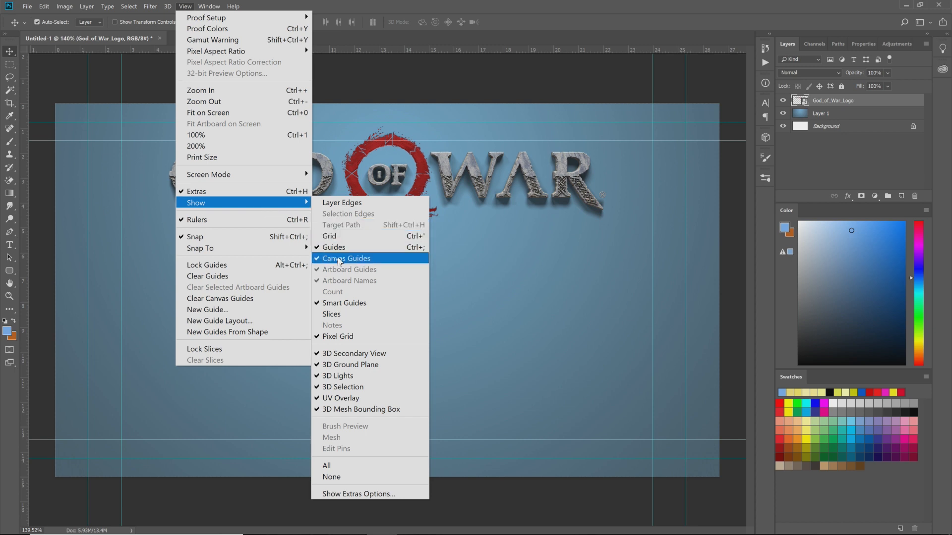
left_click(345, 246)
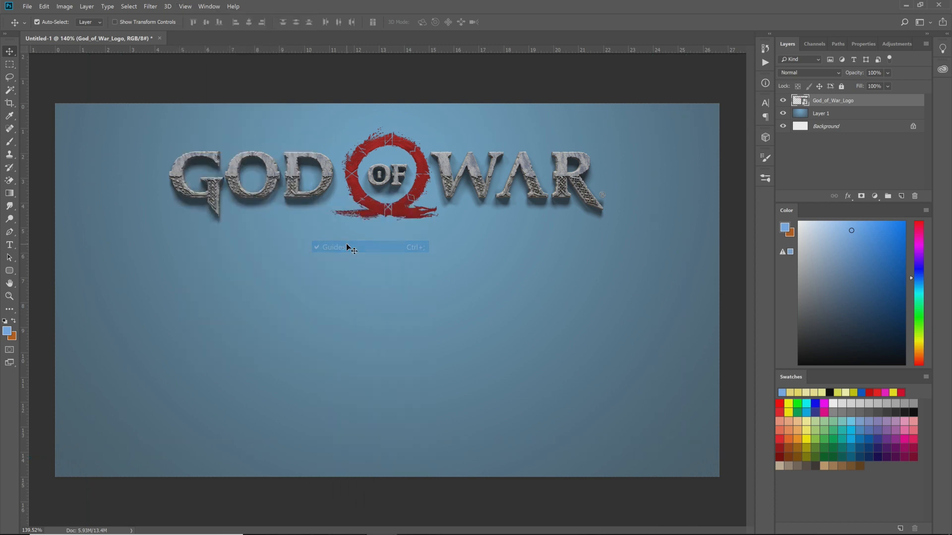
left_click(167, 6)
mouse_move(185, 6)
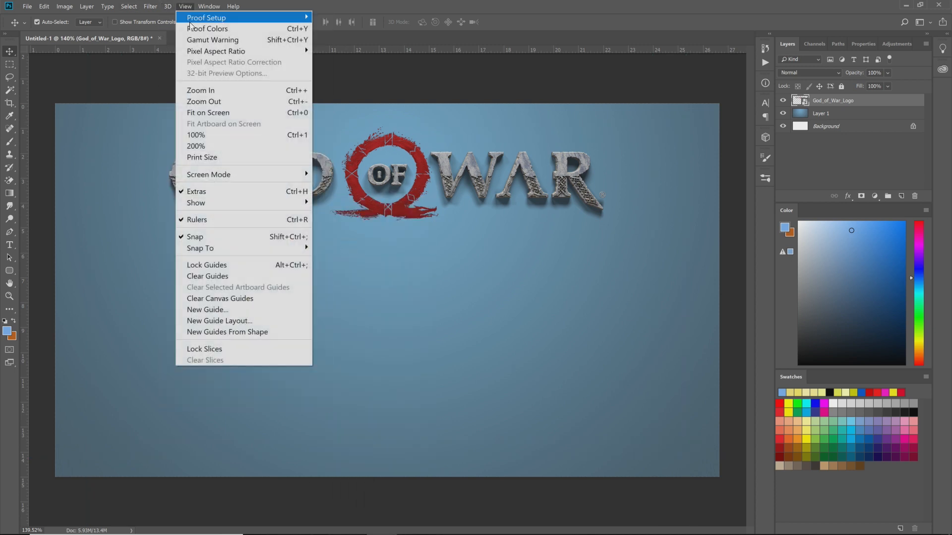
mouse_move(233, 205)
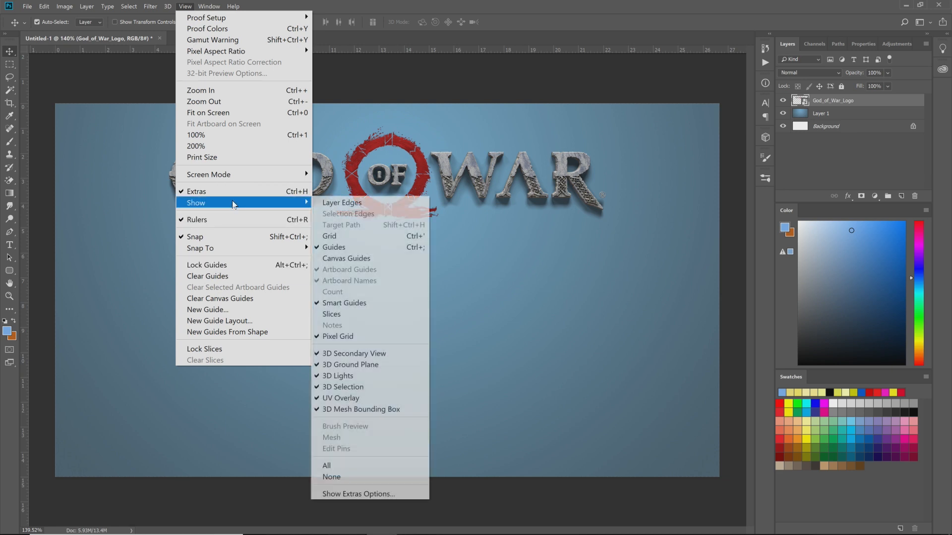
left_click(378, 248)
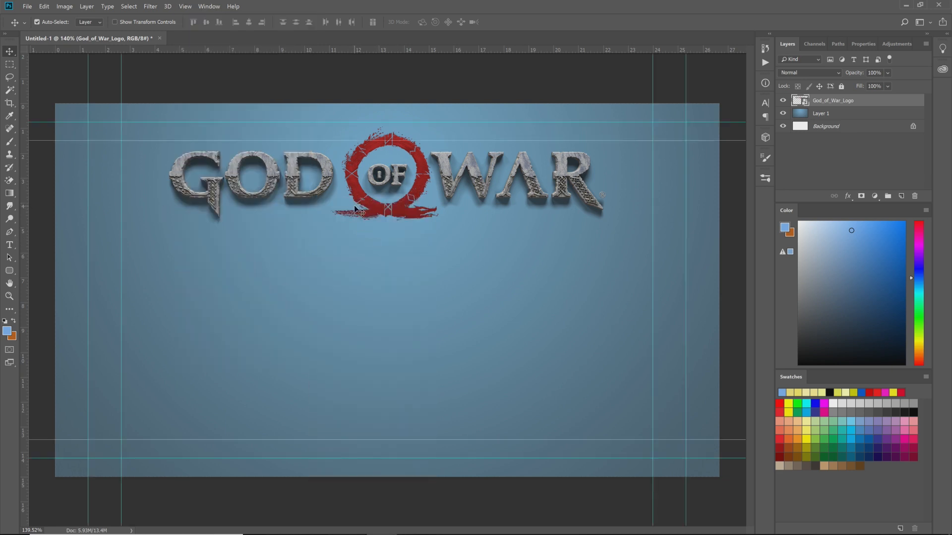
mouse_move(309, 534)
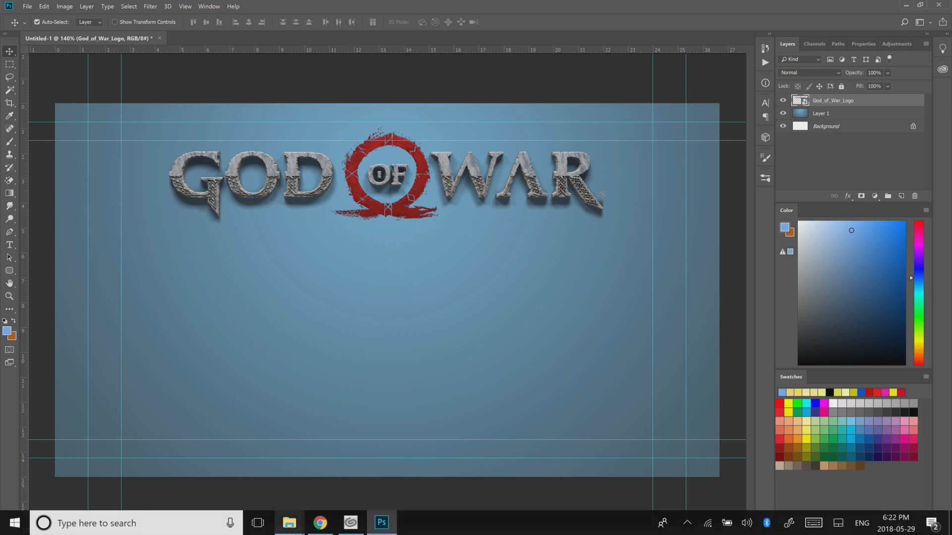
left_click(320, 523)
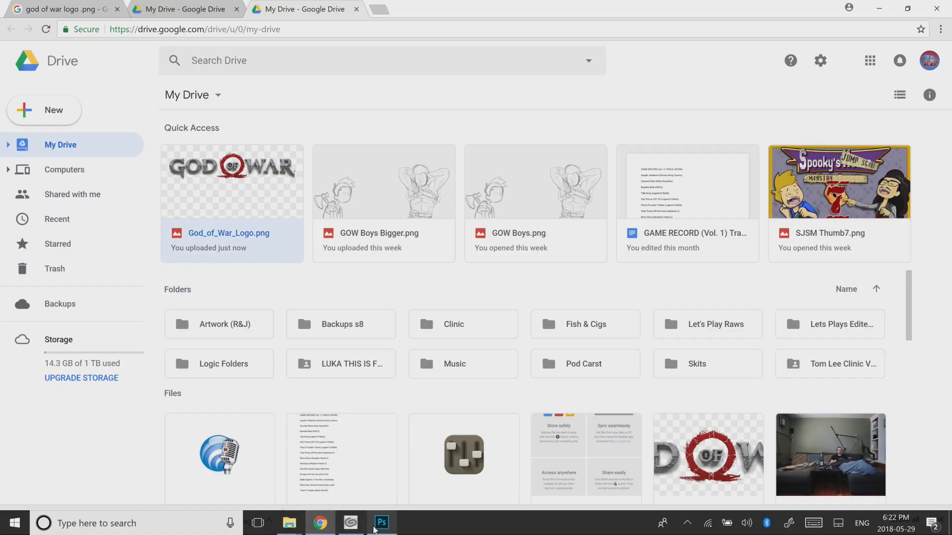
left_click(381, 523)
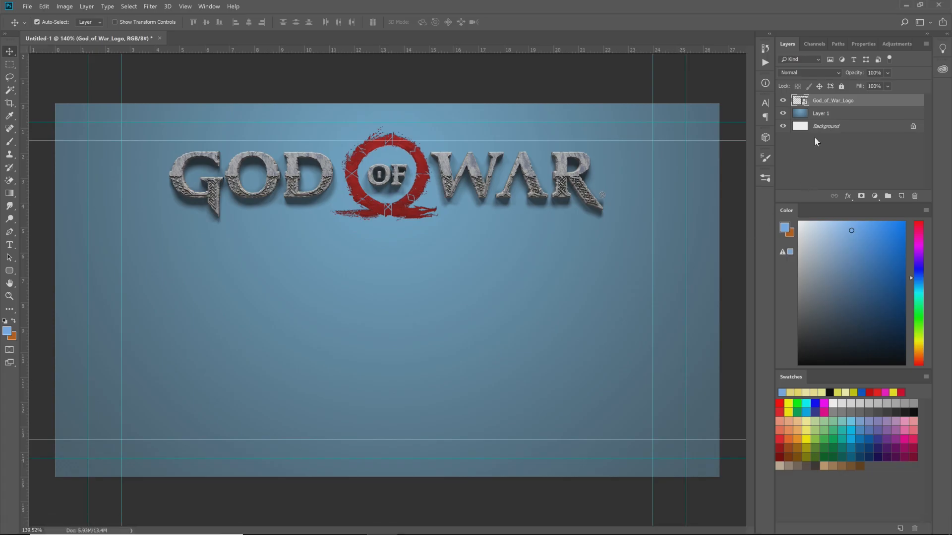
Select Layer 1, then switch to Chrome and bring up Google's image search by searching for "google"
left_click(833, 116)
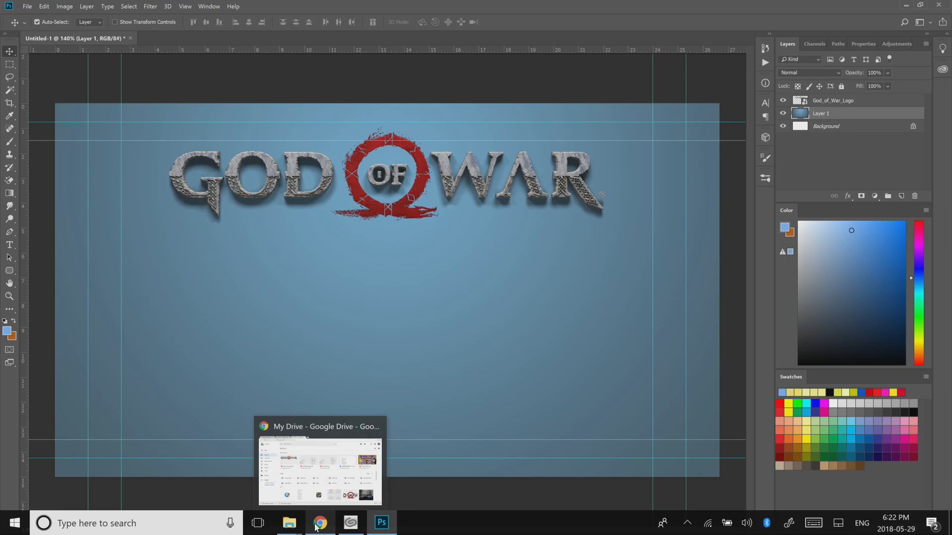
left_click(316, 526)
left_click(304, 31)
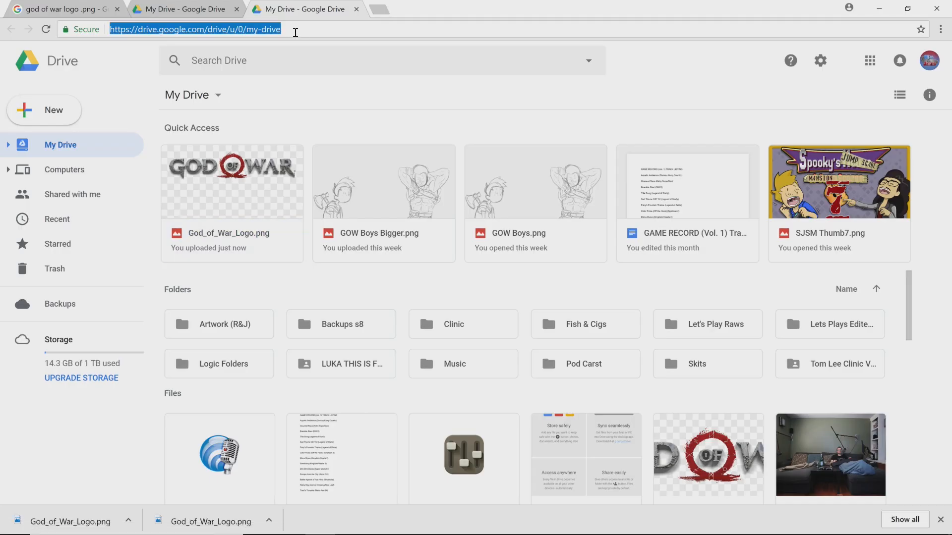
type("goo")
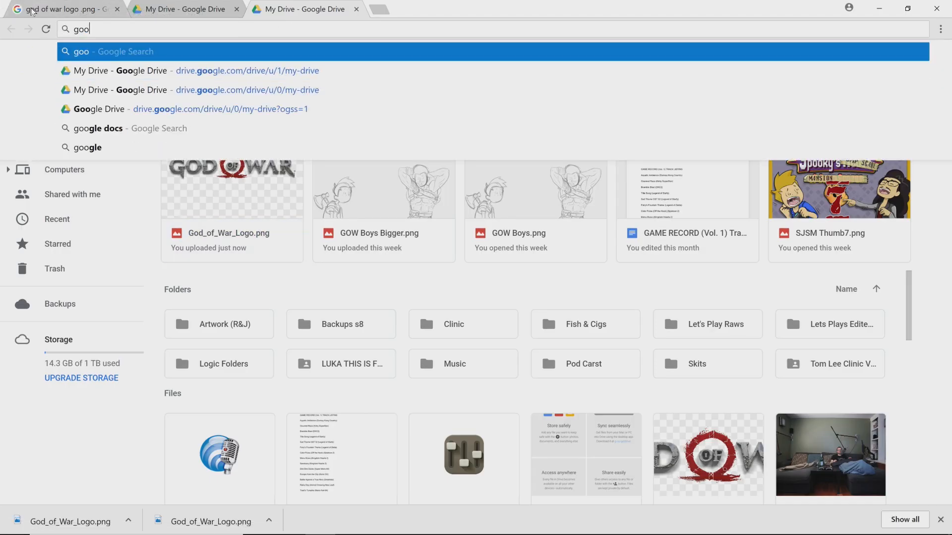
type("gl")
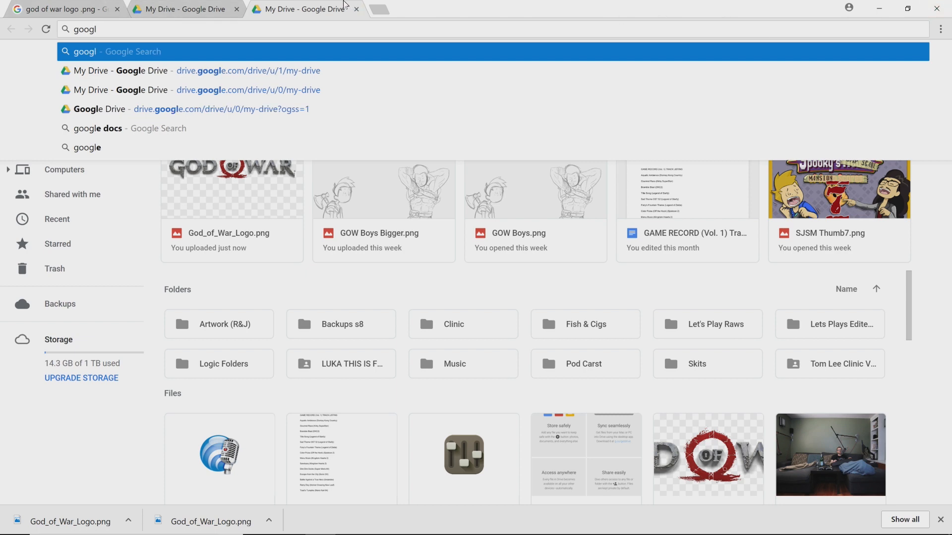
type("e")
key("Return")
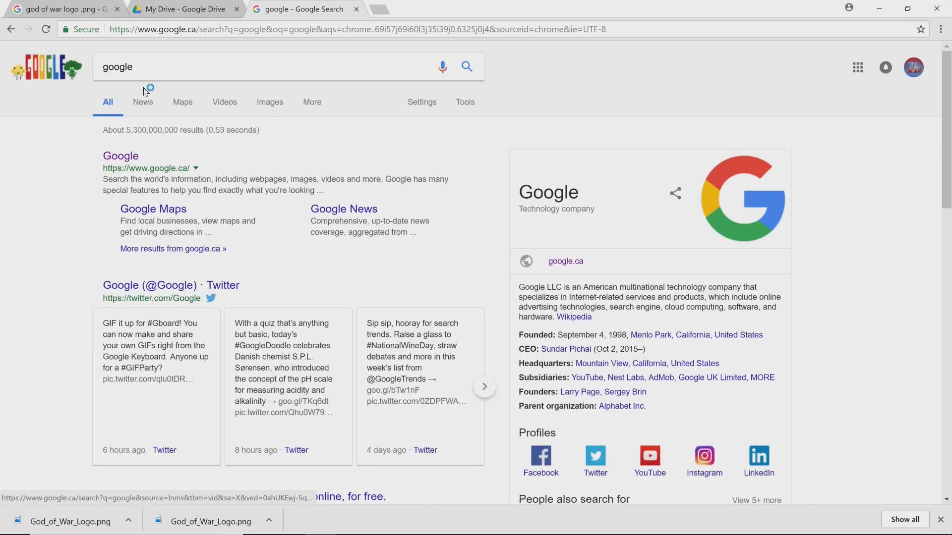
left_click(258, 107)
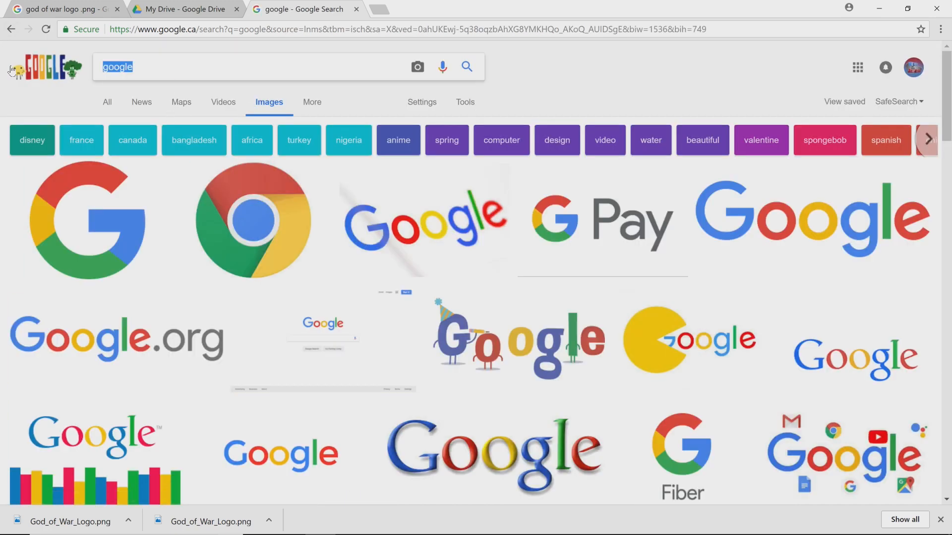
Search Google Images for "axe .png" and look through the results for a suitable axe
key("BackSpace")
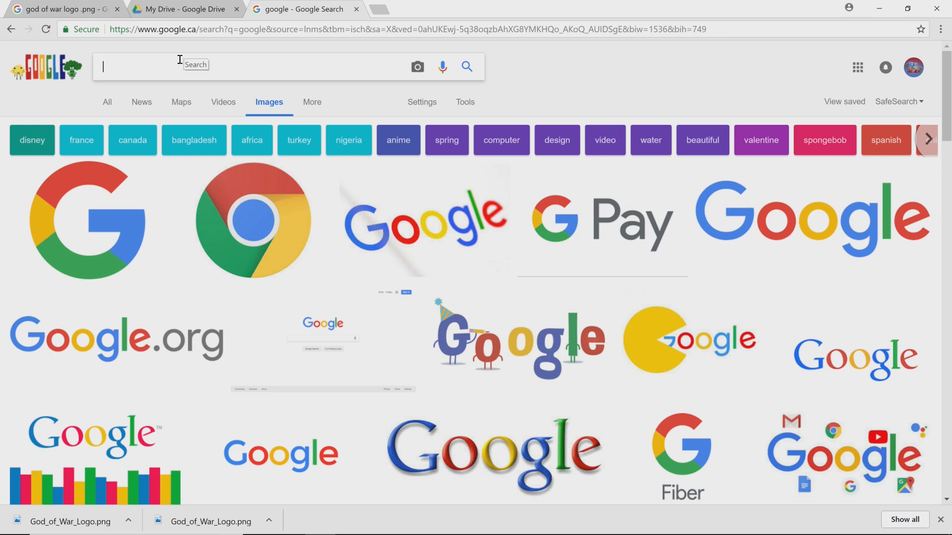
type("axe ")
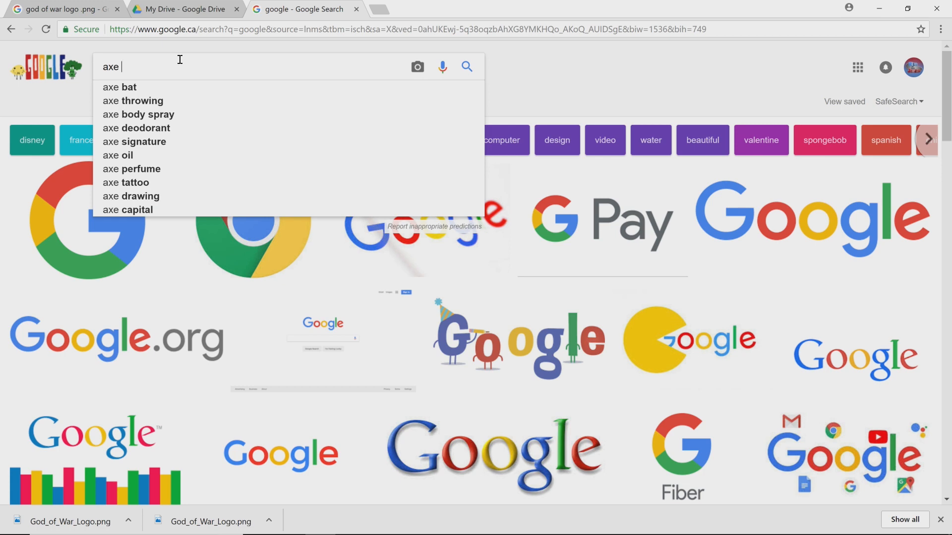
type(".")
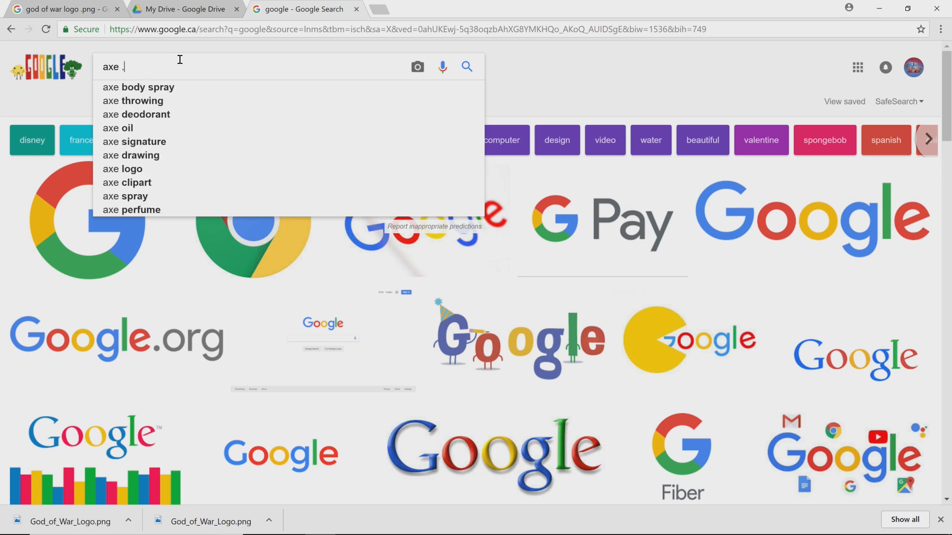
type("png")
key("Return")
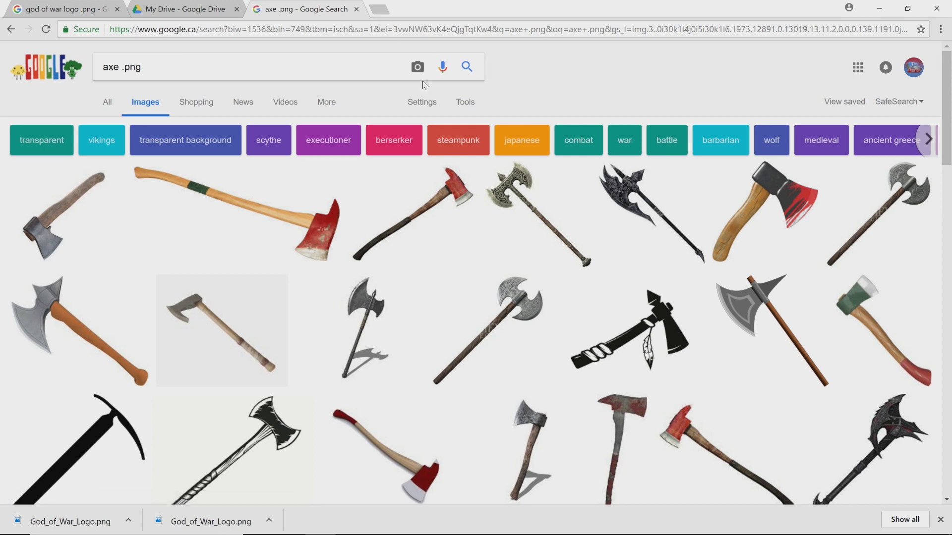
scroll(602, 274, "down", 2)
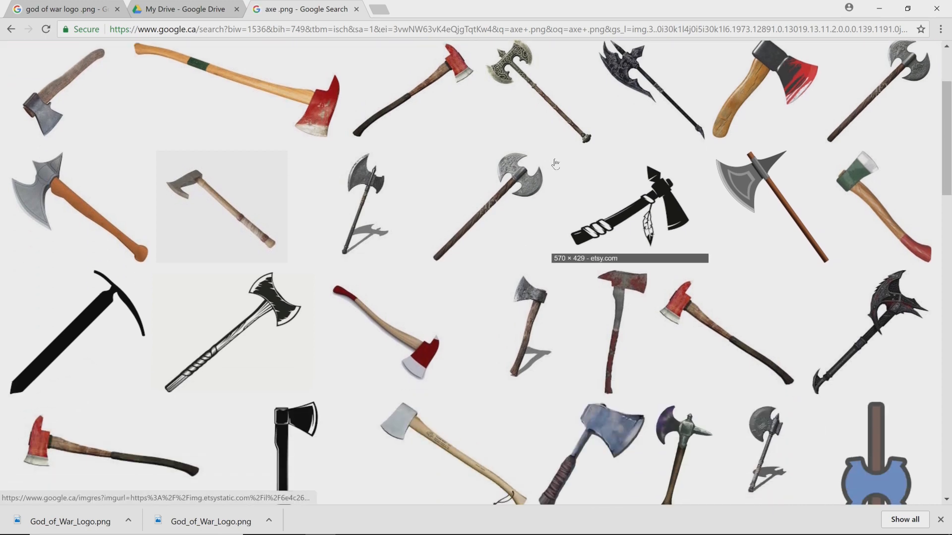
scroll(533, 164, "down", 2)
scroll(534, 164, "up", 1)
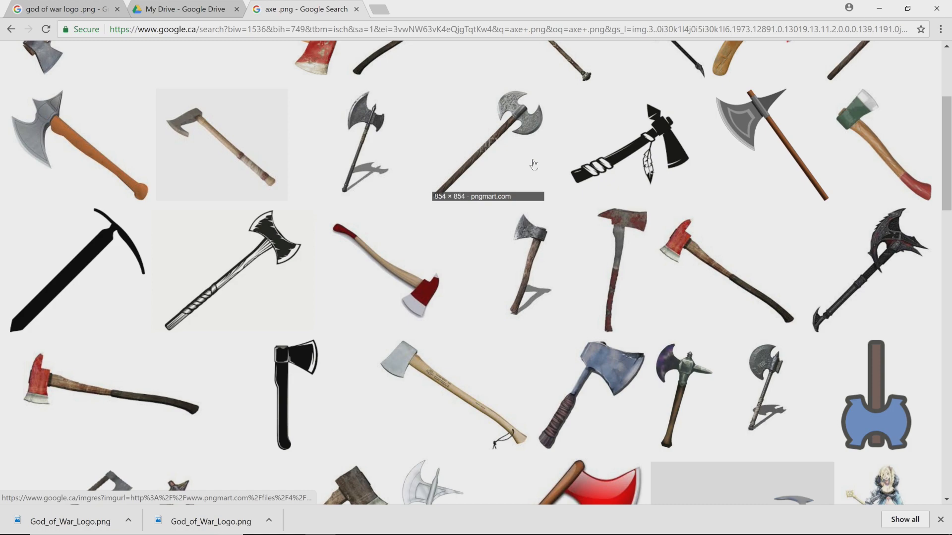
scroll(534, 164, "down", 5)
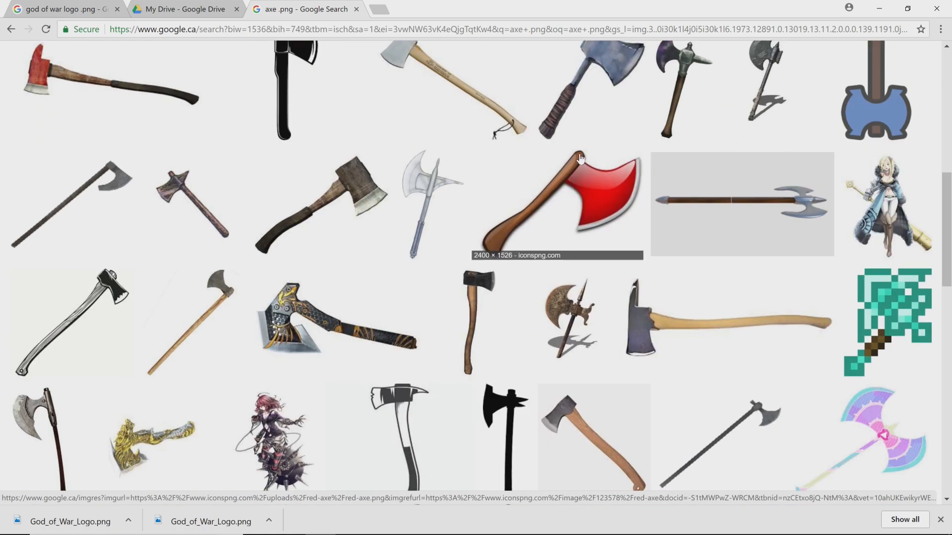
scroll(536, 143, "up", 8)
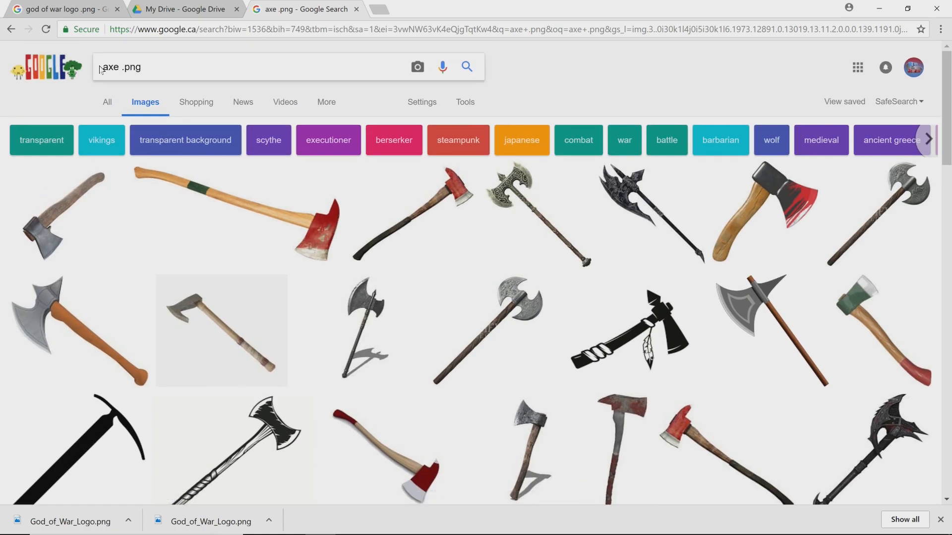
Refine the image search to "kratos axe .png", preview the Cosplay Junky prop replica axe, and look through the other results
type("kratos")
key("Return")
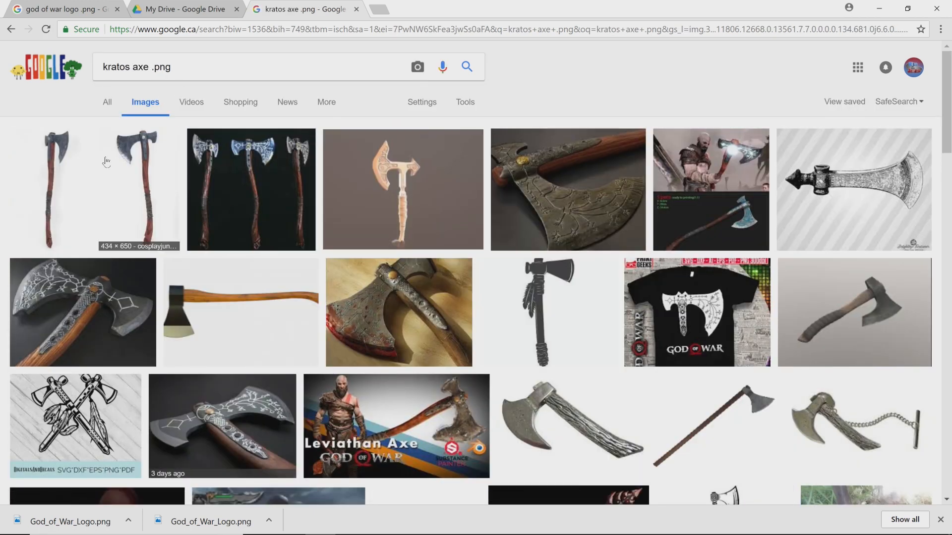
left_click(149, 160)
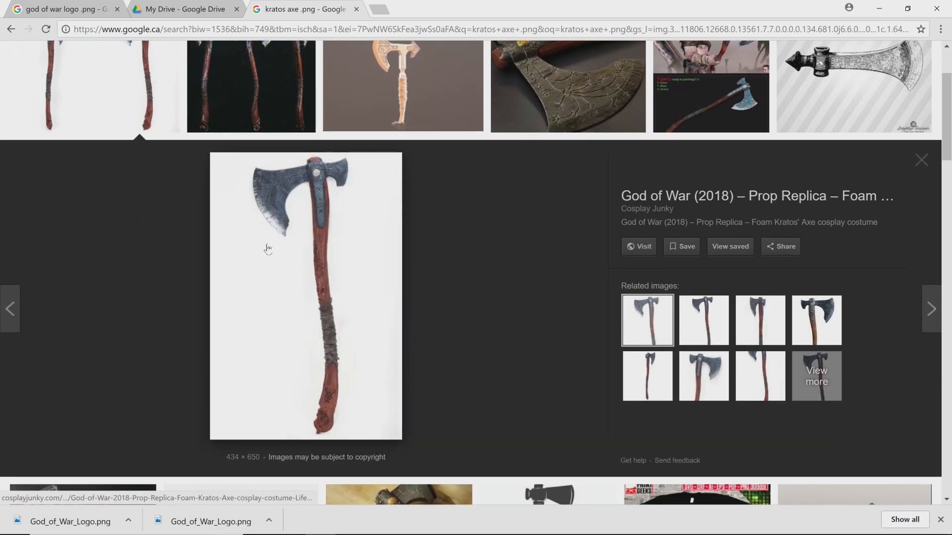
scroll(328, 208, "up", 3)
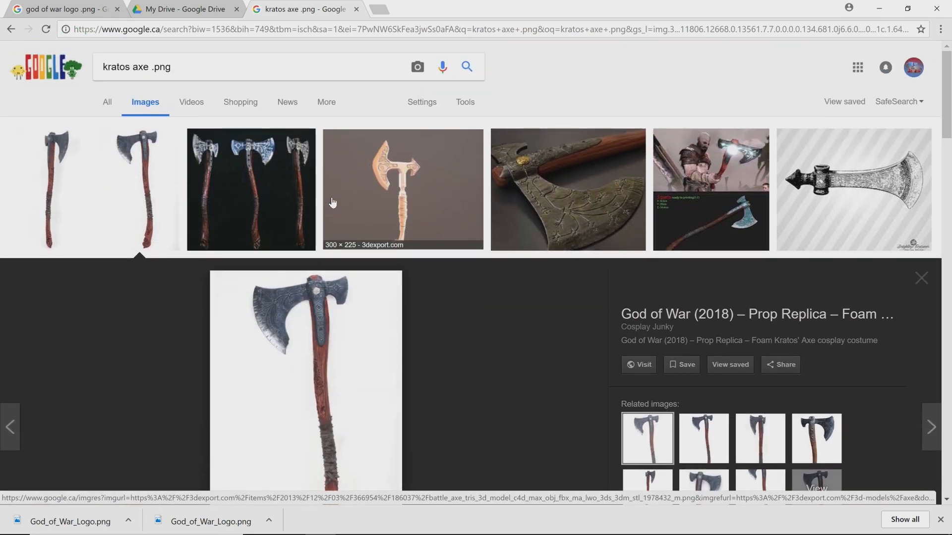
scroll(332, 203, "down", 7)
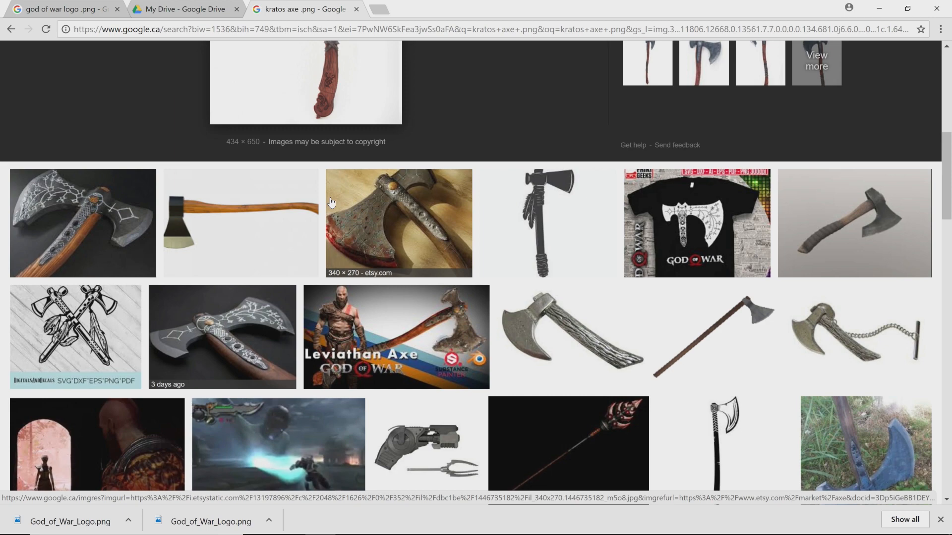
scroll(331, 201, "down", 2)
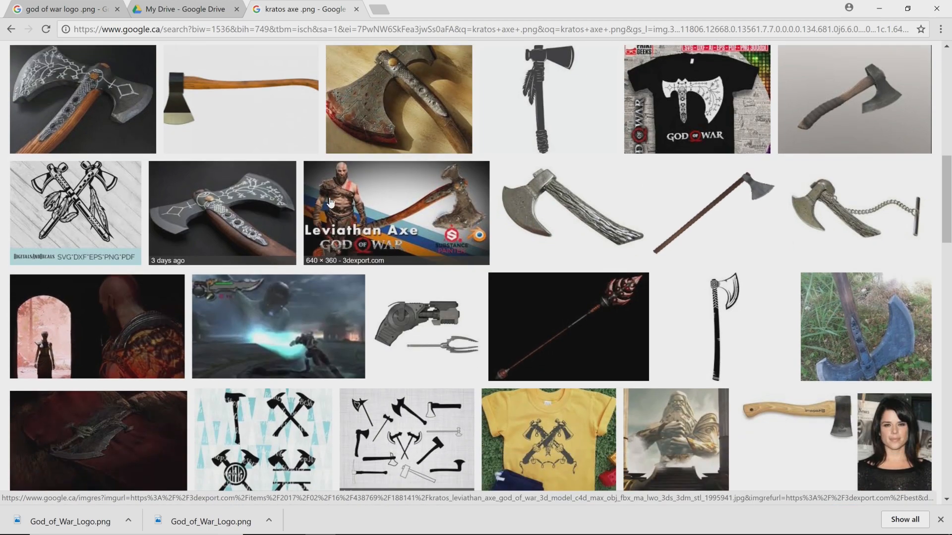
scroll(404, 205, "down", 4)
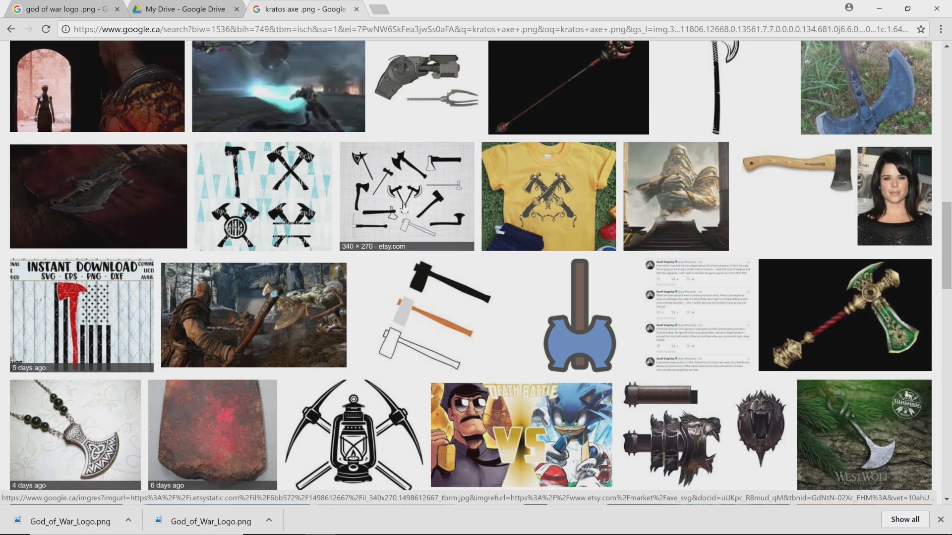
scroll(404, 206, "up", 15)
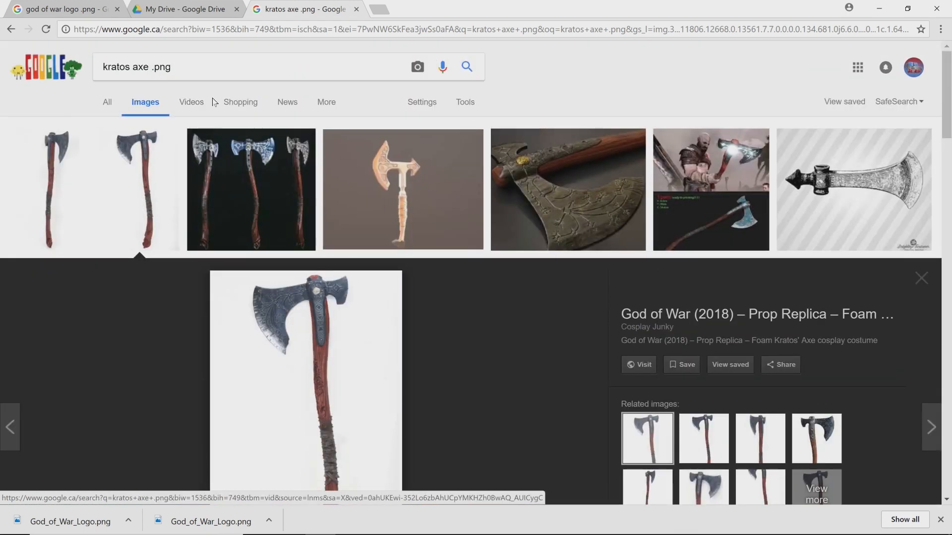
Change the image search to "battle axe .png"
double_click(132, 68)
type("batt")
type("lr")
key("BackSpace")
key("BackSpace")
type("e")
key("Return")
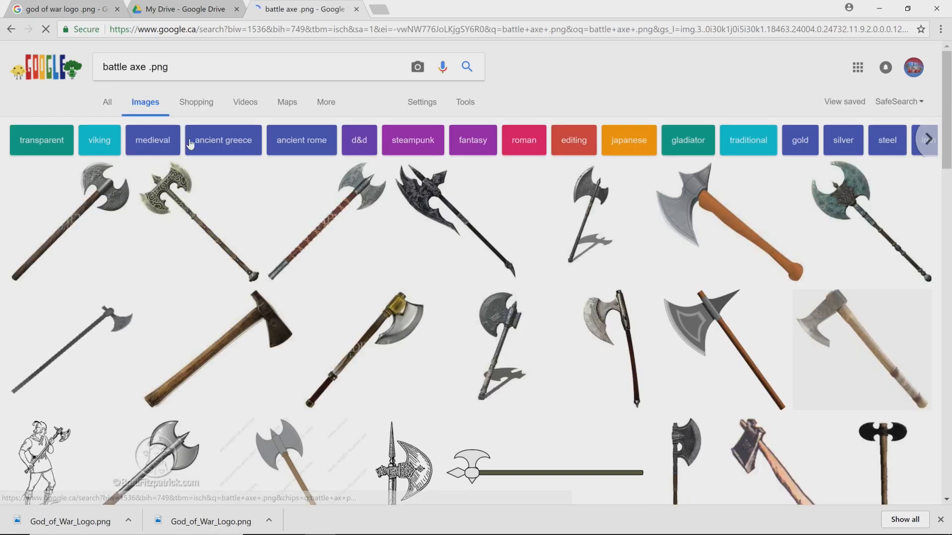
Visit the iconspng.com page of the medieval battle axe with the orange wooden handle and open its full-size image
left_click(733, 220)
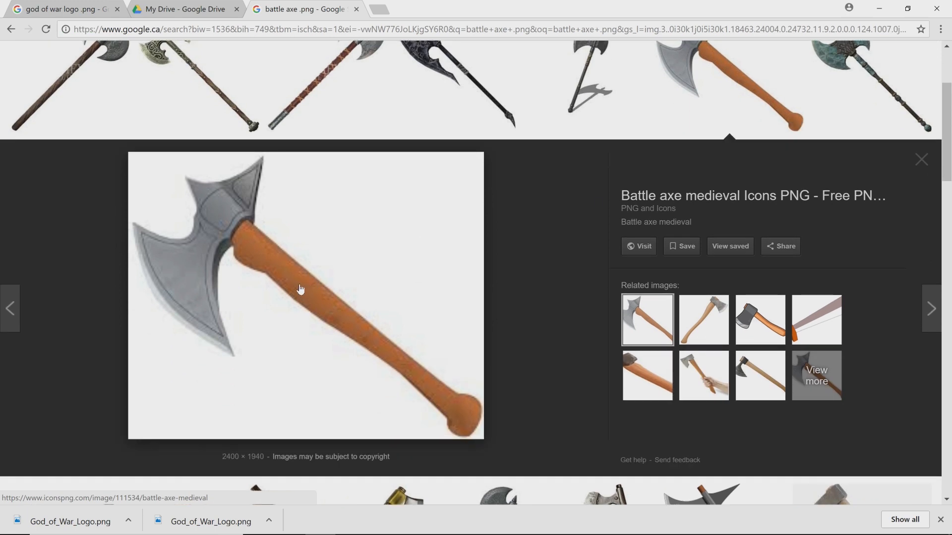
left_click(735, 197)
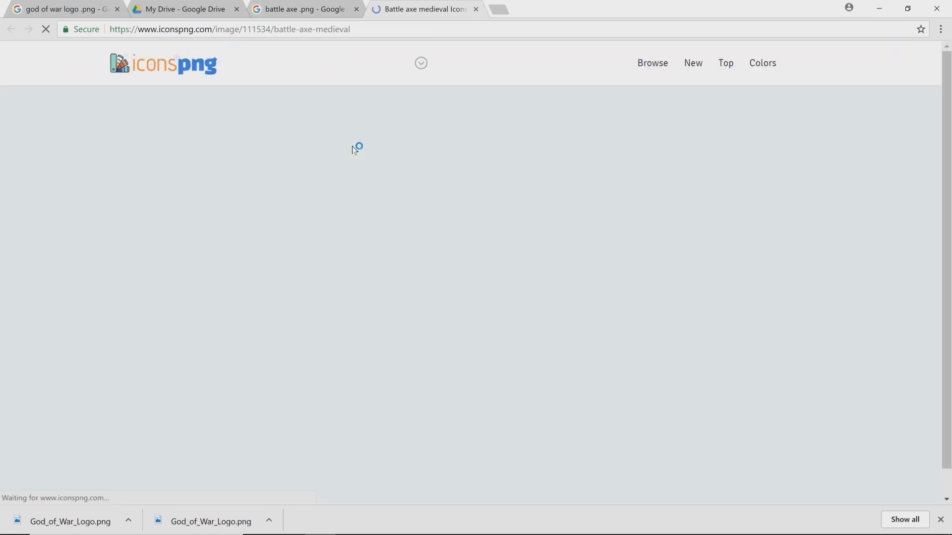
scroll(286, 196, "down", 4)
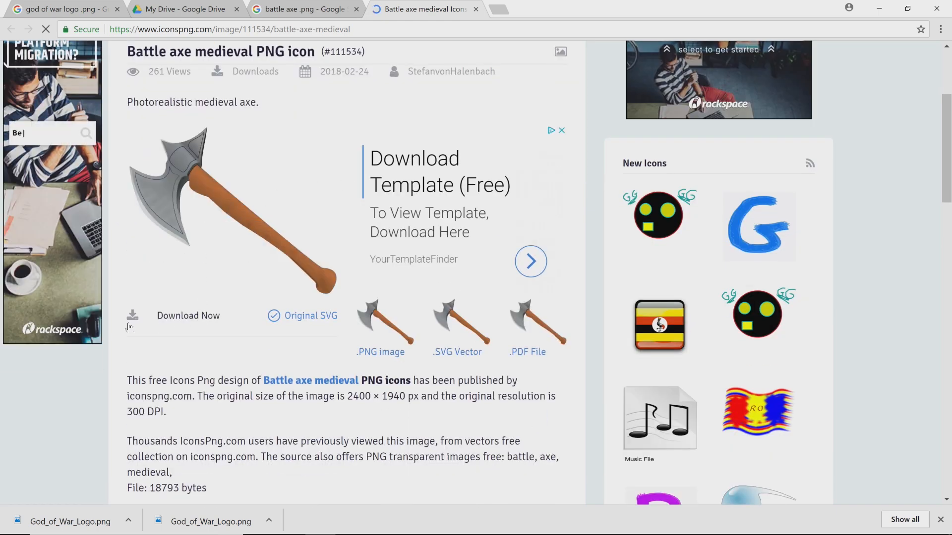
left_click(132, 320)
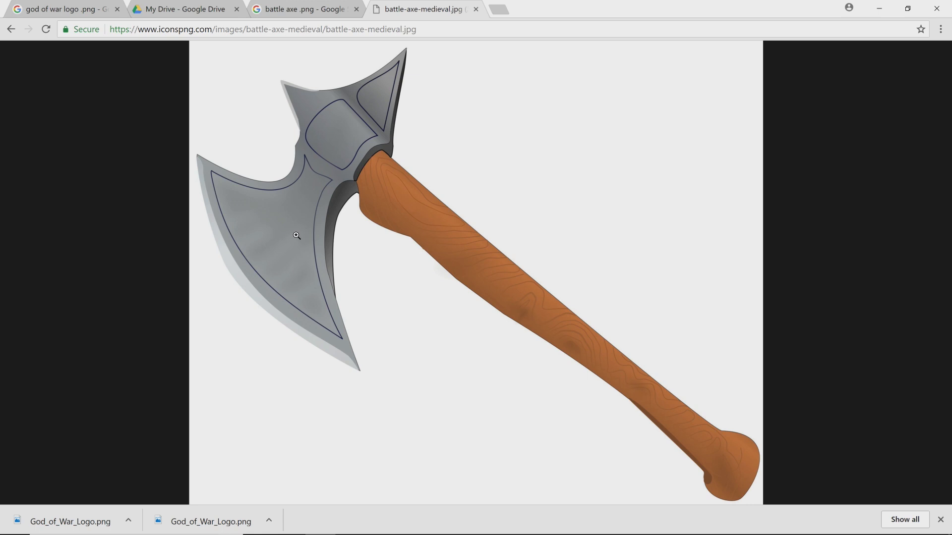
Open the battle axe's PNG version instead of the JPG, save it as battle-axe-medieval in the ONE-OFFS folder, and close the icon page
right_click(282, 236)
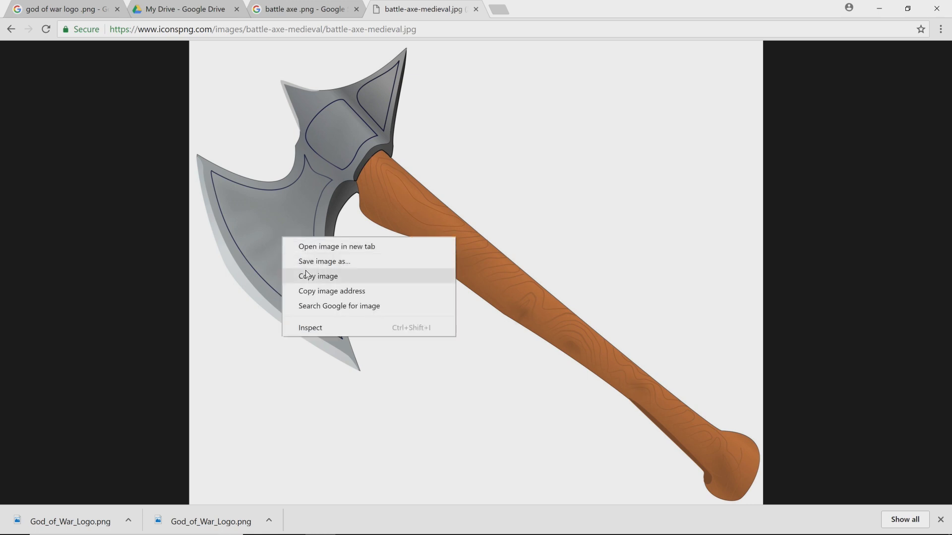
left_click(10, 31)
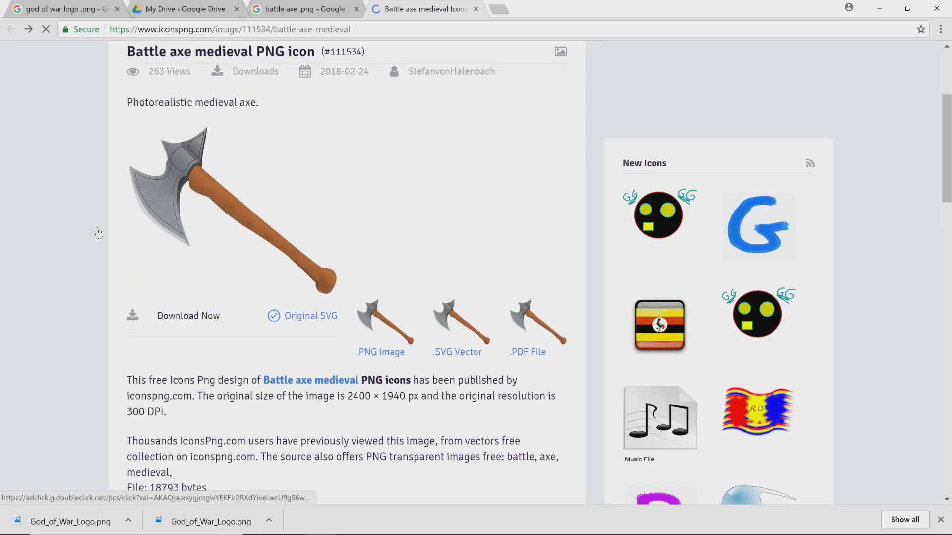
left_click(388, 337)
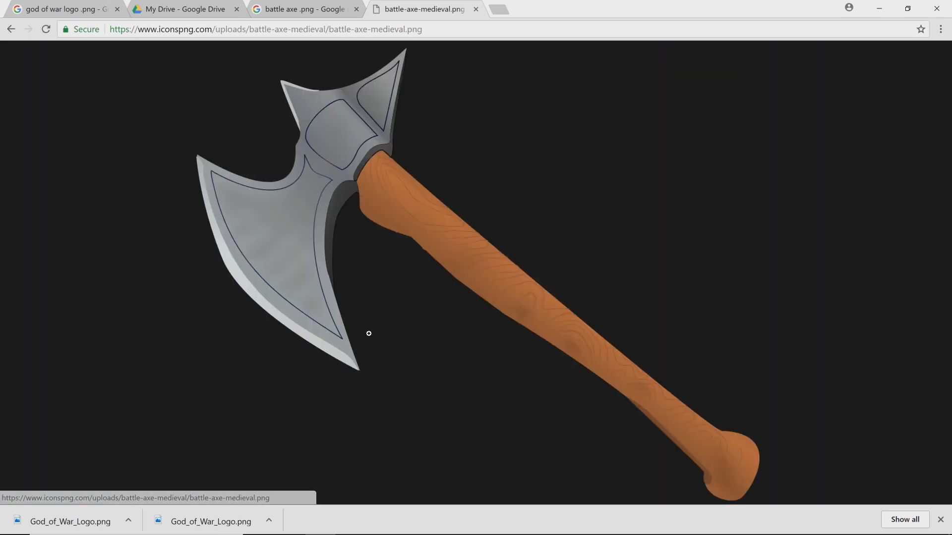
right_click(338, 211)
left_click(383, 240)
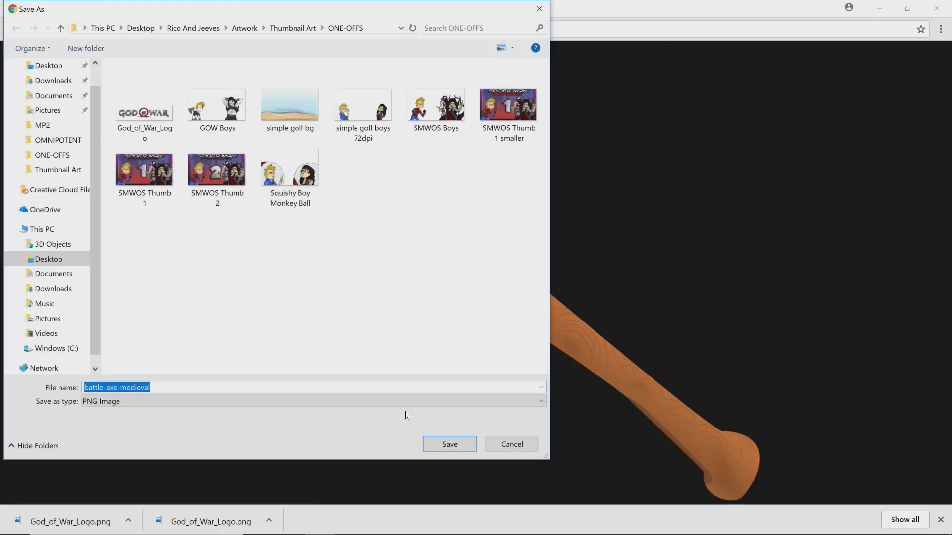
left_click(450, 444)
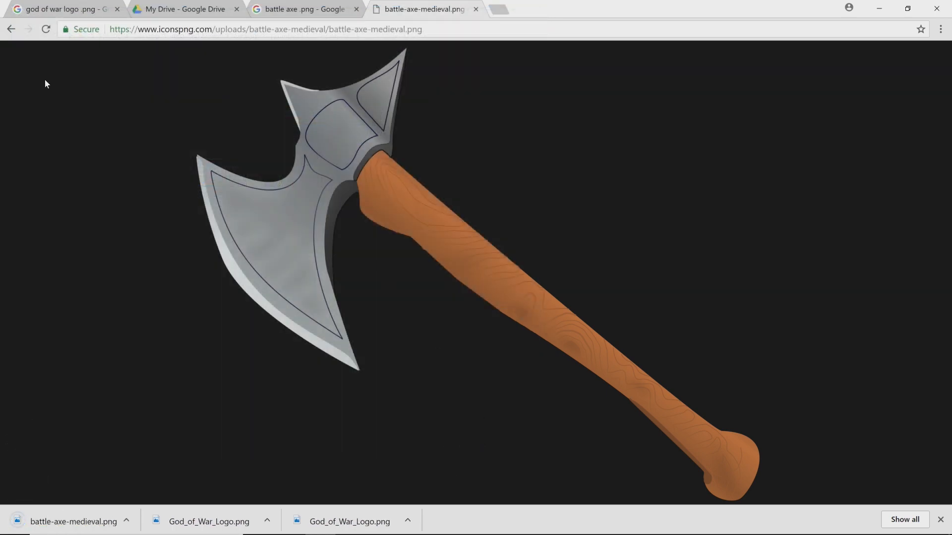
left_click(10, 30)
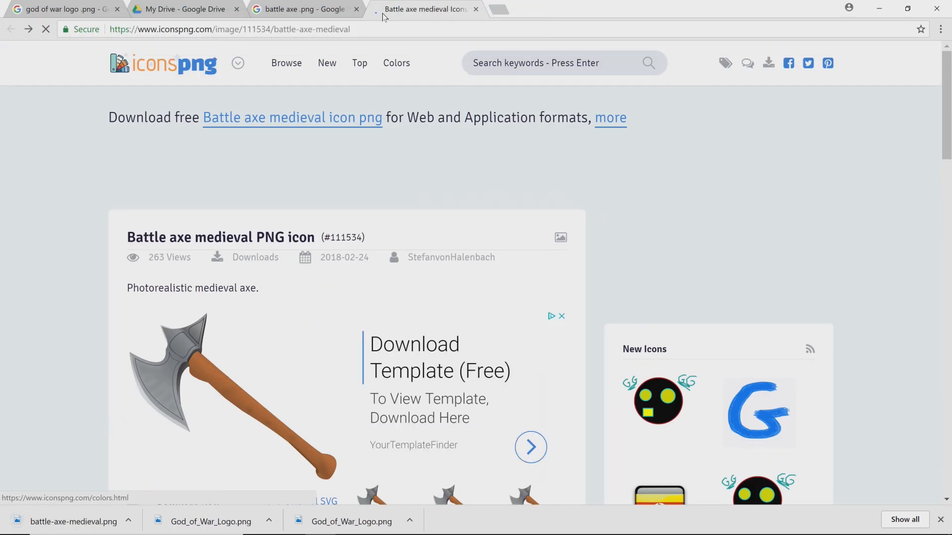
left_click(475, 9)
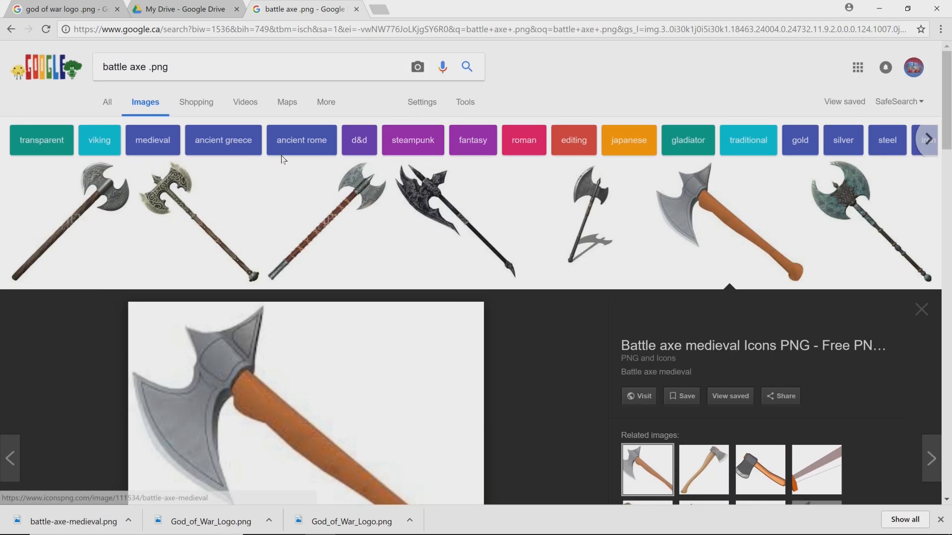
Change the image search from the battle axe to "sheild .png"
left_click(218, 65)
key("BackSpace")
key("BackSpace")
key("BackSpace")
key("BackSpace")
key("BackSpace")
double_click(125, 67)
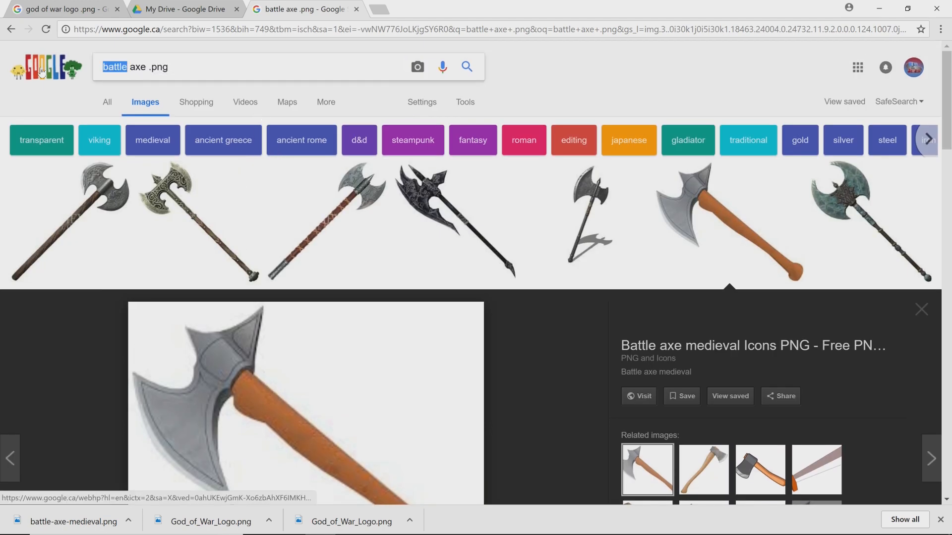
left_click_drag(142, 67, 101, 68)
type("she")
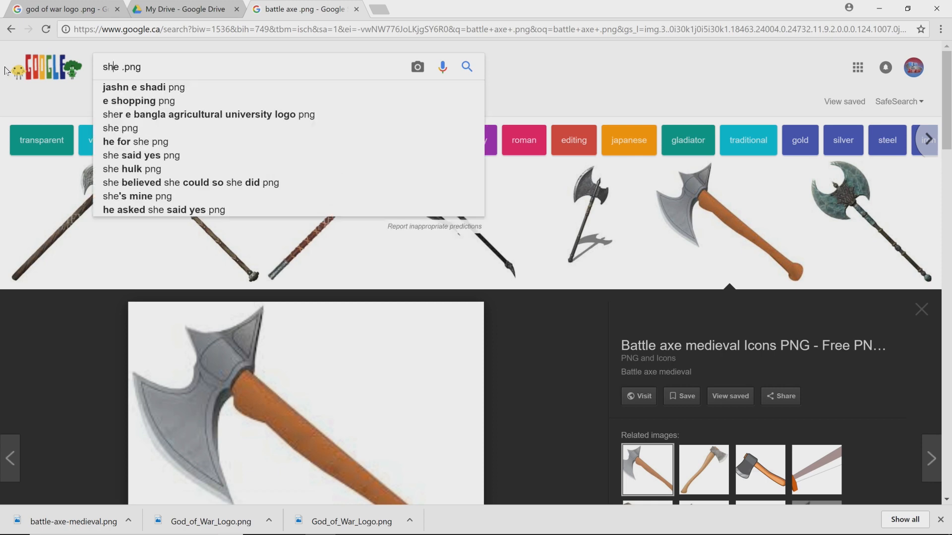
type("ild")
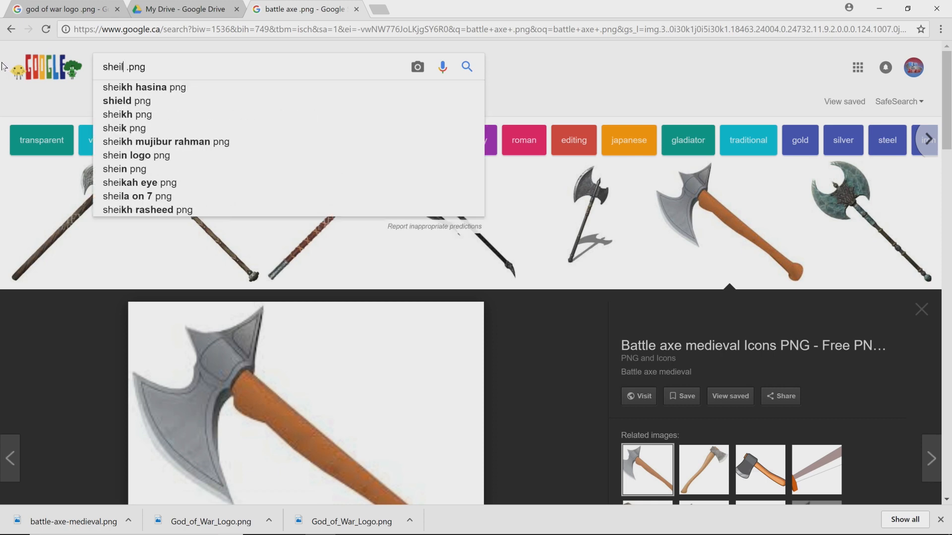
key("Return")
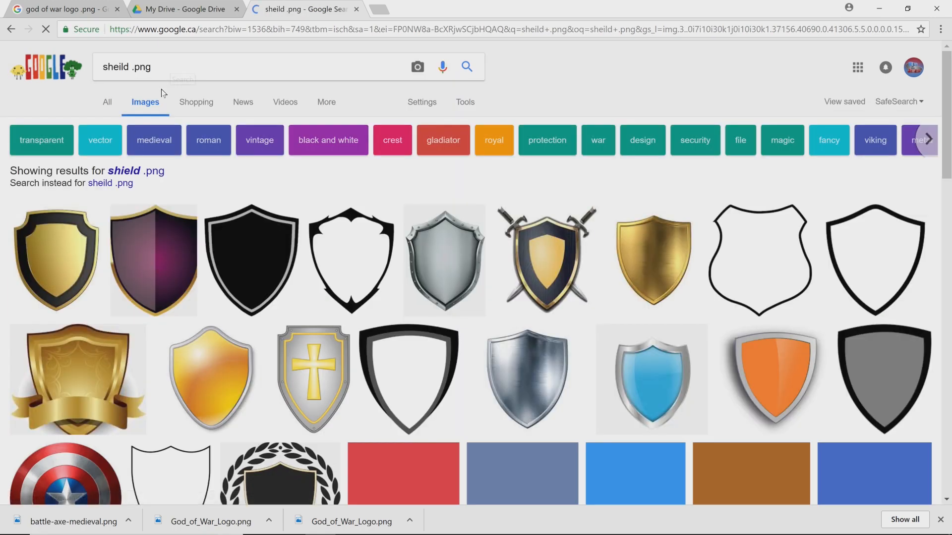
Find the frozenstocks image with the gold and dark dragon round shields and save it as a PNG in the ONE-OFFS folder
scroll(388, 225, "down", 3)
scroll(389, 225, "down", 3)
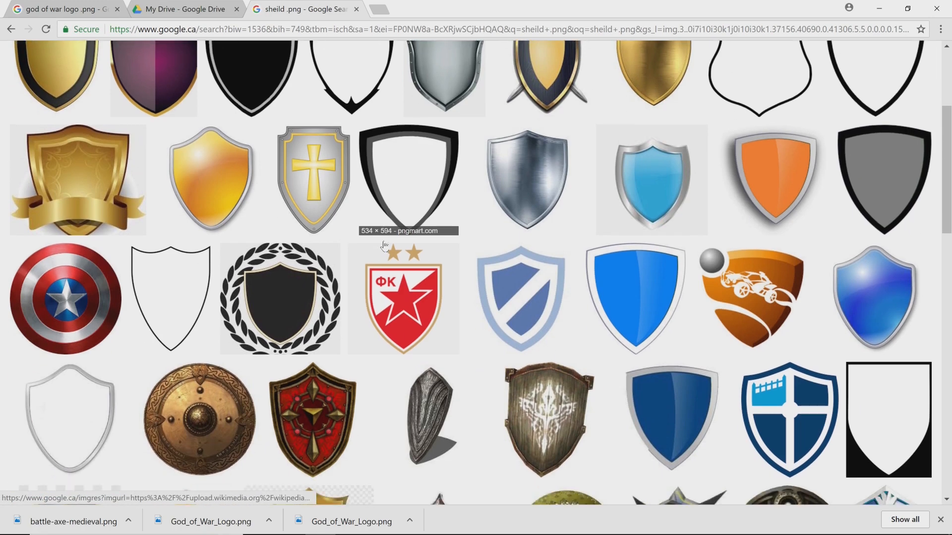
scroll(191, 300, "down", 3)
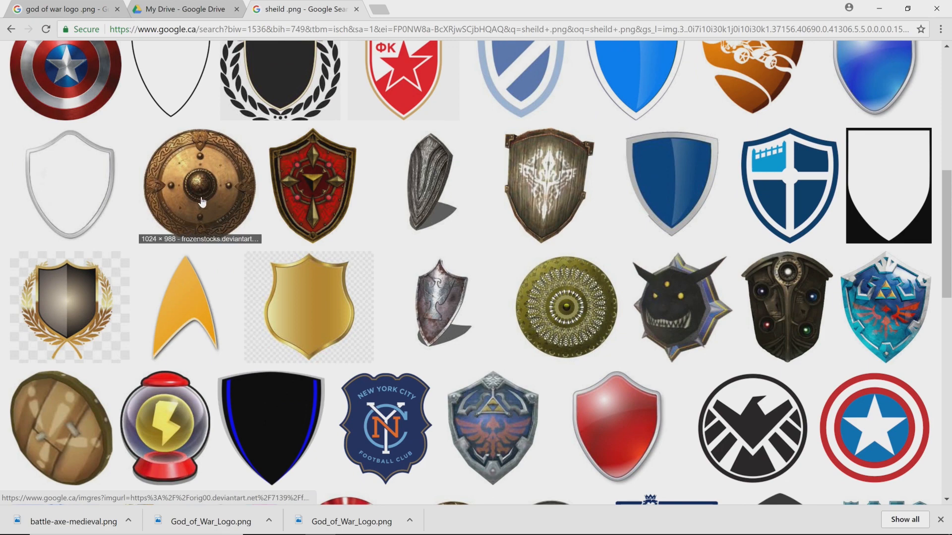
scroll(203, 201, "down", 4)
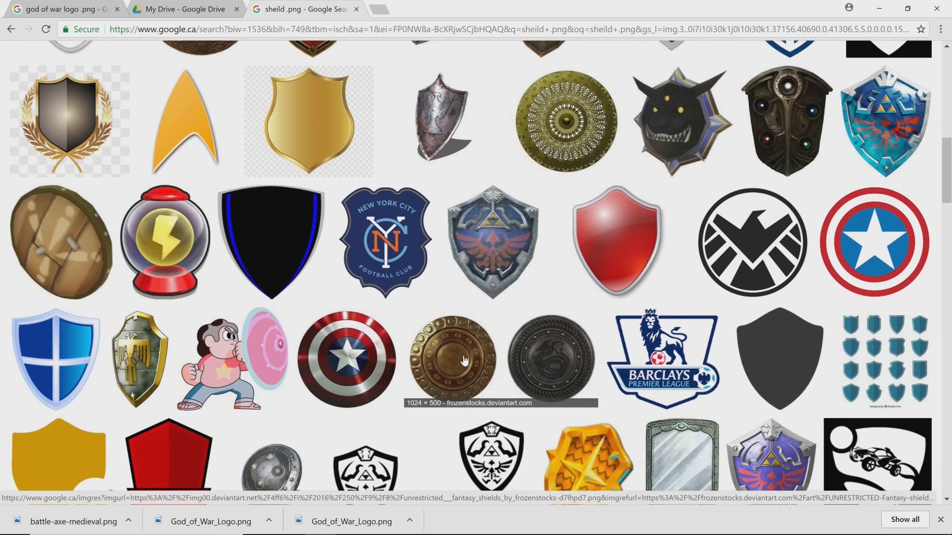
left_click(464, 360)
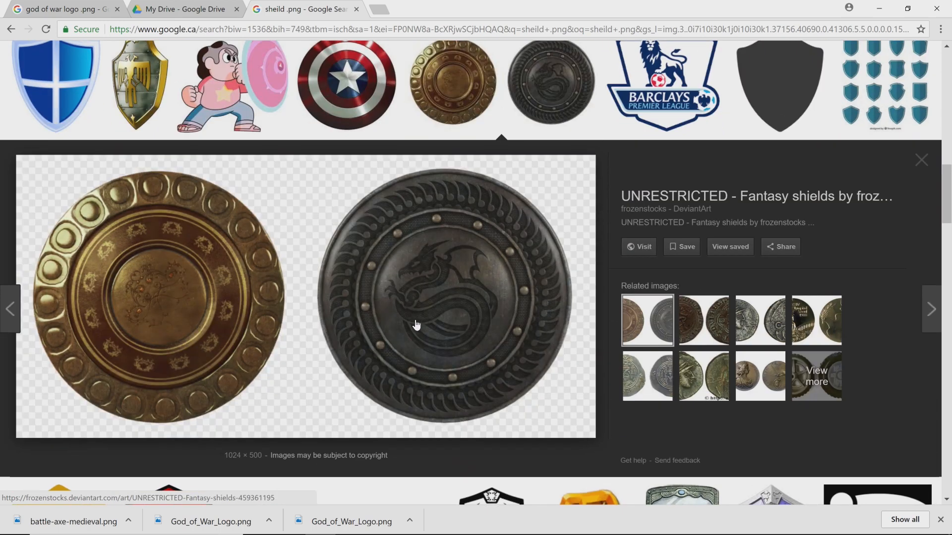
right_click(416, 324)
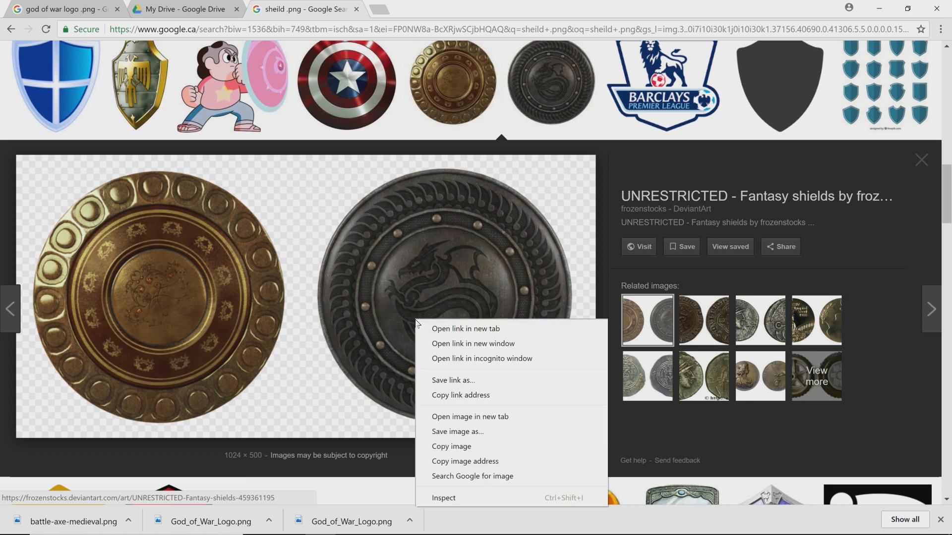
left_click(468, 431)
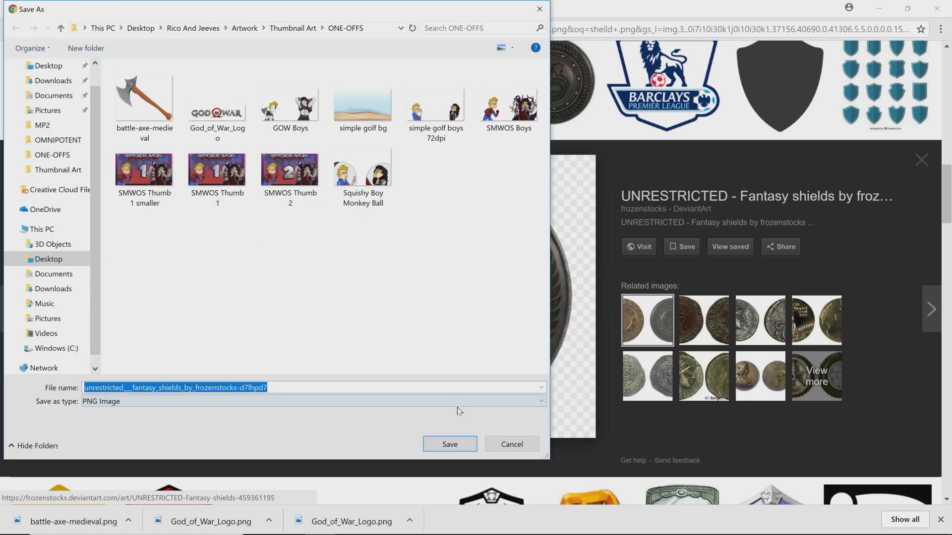
left_click(448, 444)
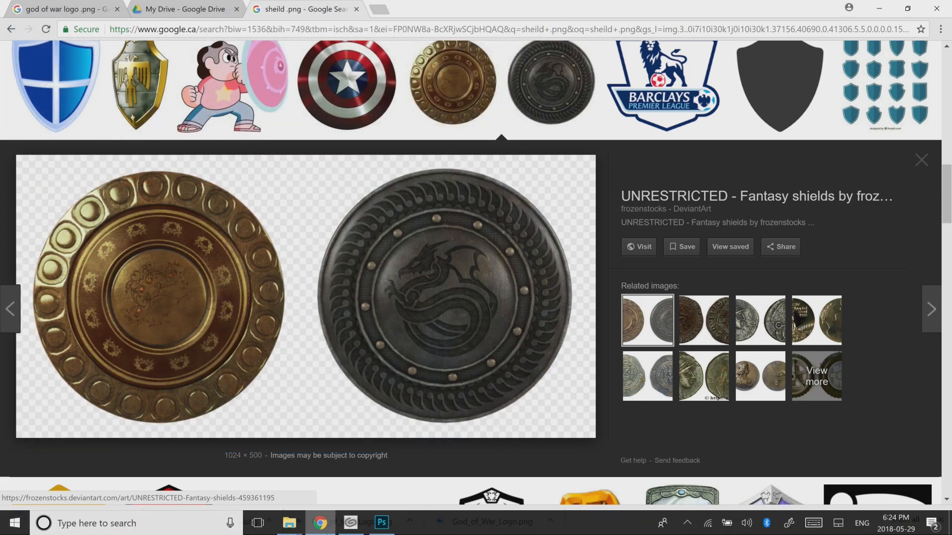
Switch to Photoshop and hide the God_of_War_Logo layer
left_click(380, 524)
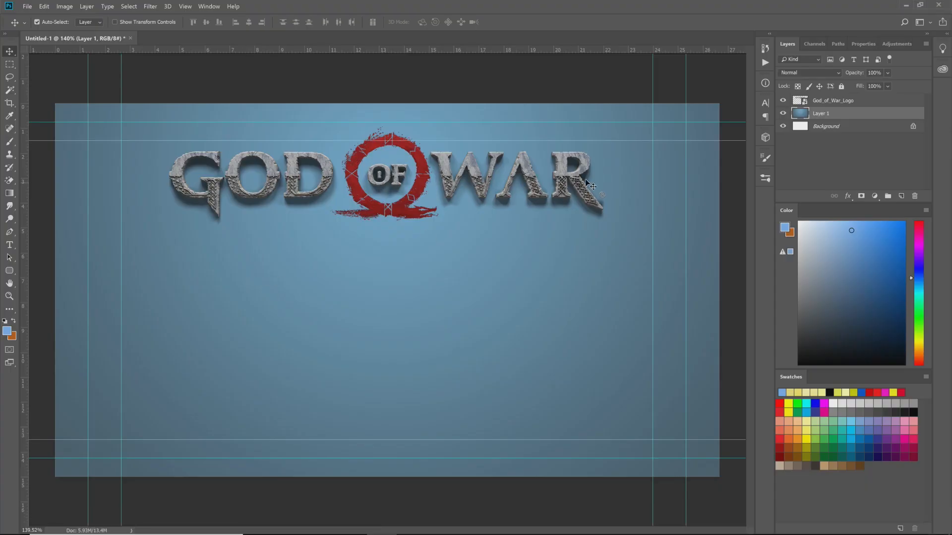
left_click(783, 101)
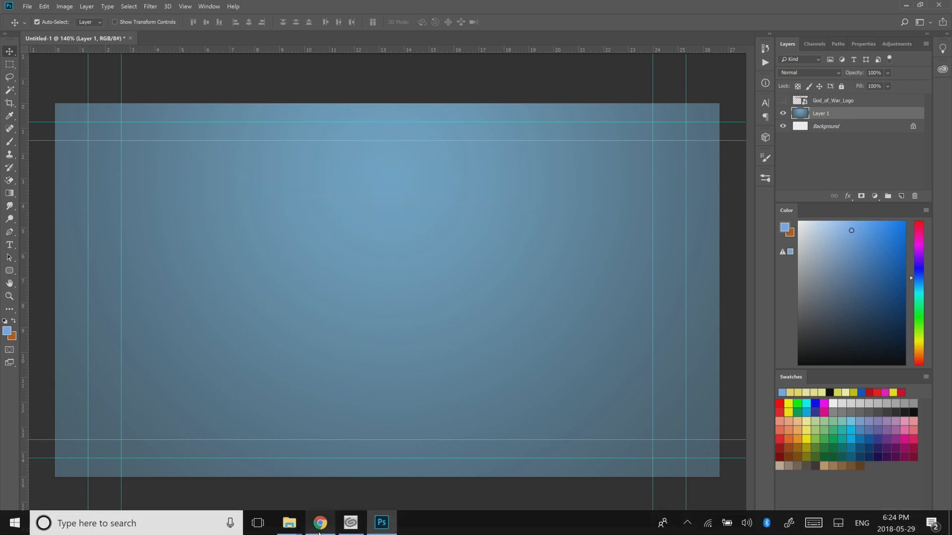
Return to Chrome, preview the carved bronze round shield, and look through the other shield results for an alternative
left_click(320, 523)
scroll(297, 377, "down", 10)
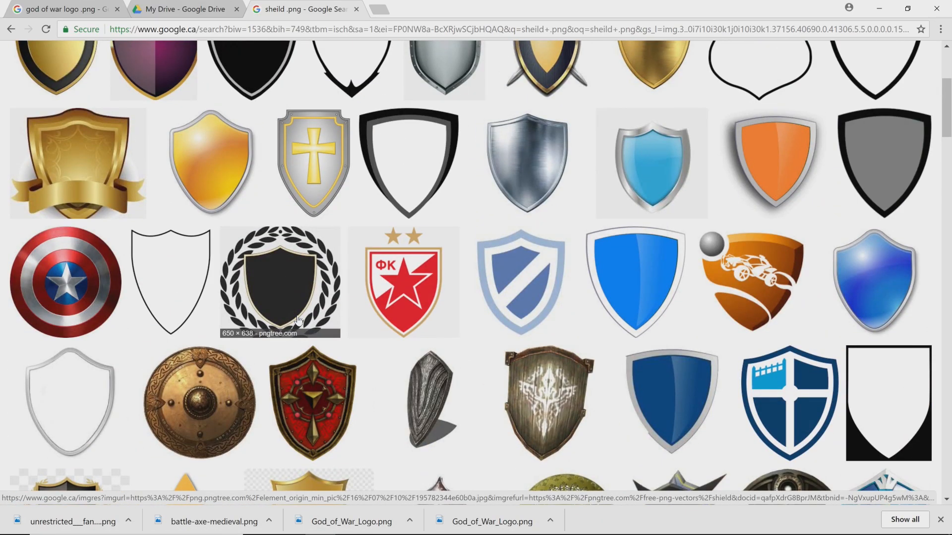
left_click(214, 394)
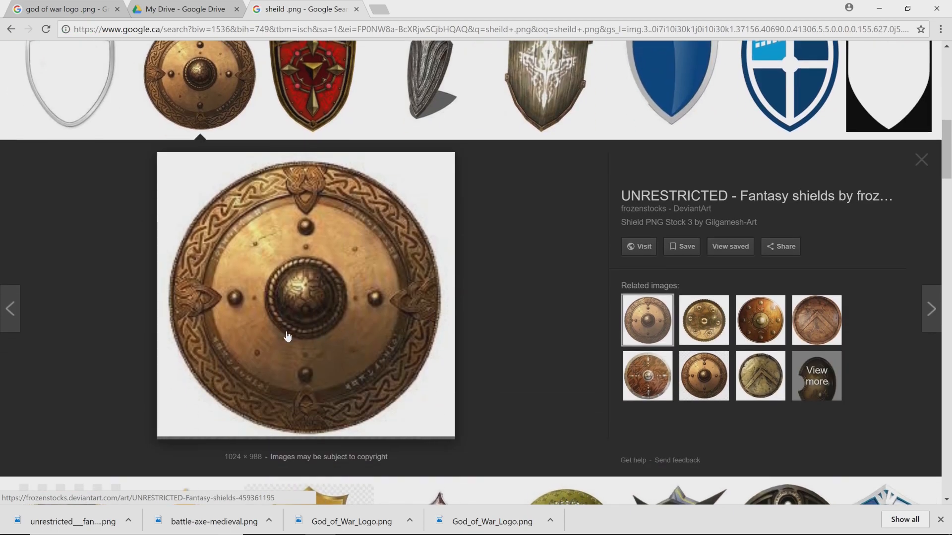
scroll(156, 334, "up", 5)
scroll(150, 331, "down", 10)
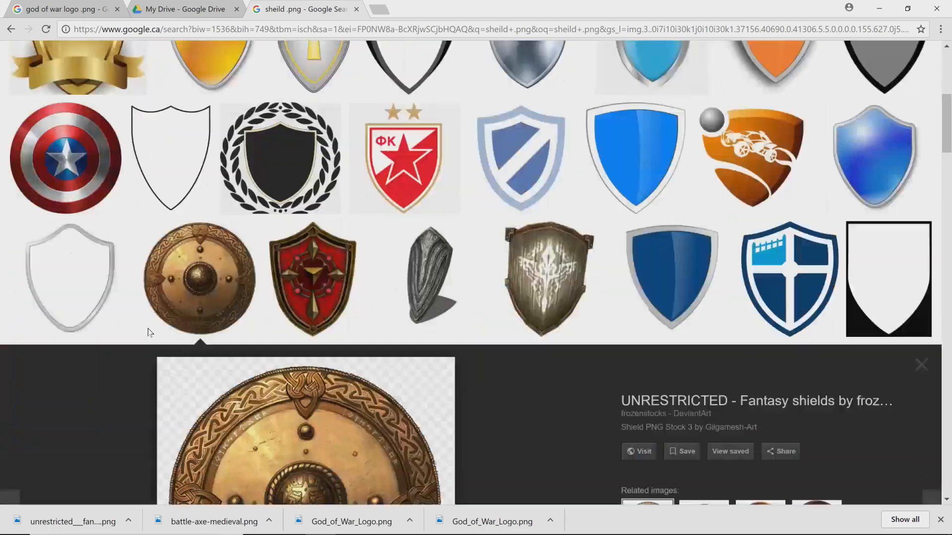
scroll(150, 331, "down", 8)
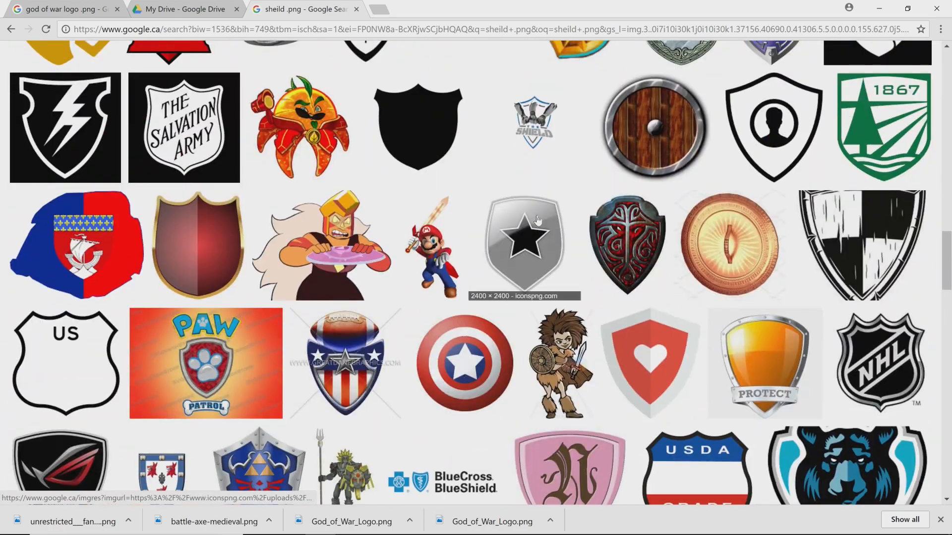
scroll(663, 129, "up", 15)
scroll(669, 144, "down", 15)
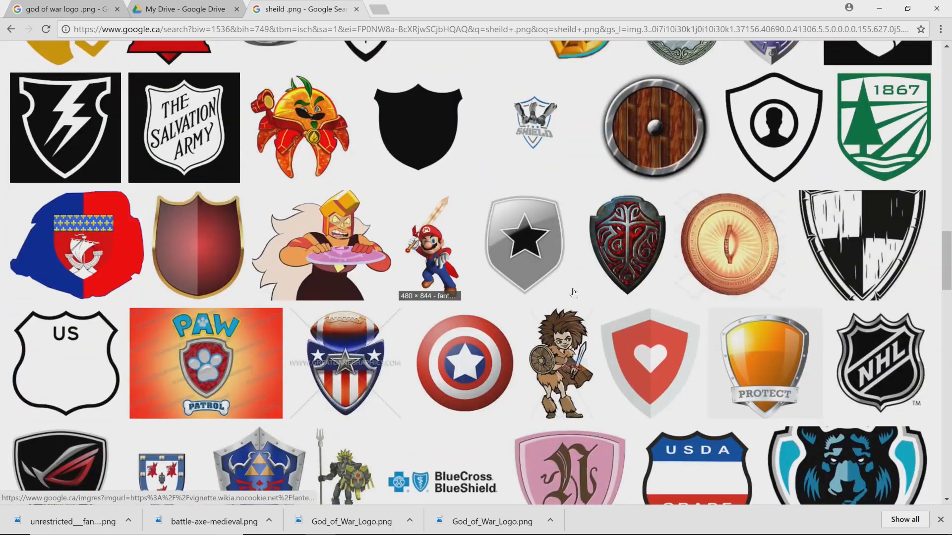
Preview the round wooden shield with the metal rim and save it as Shield in the ONE-OFFS folder
left_click(676, 159)
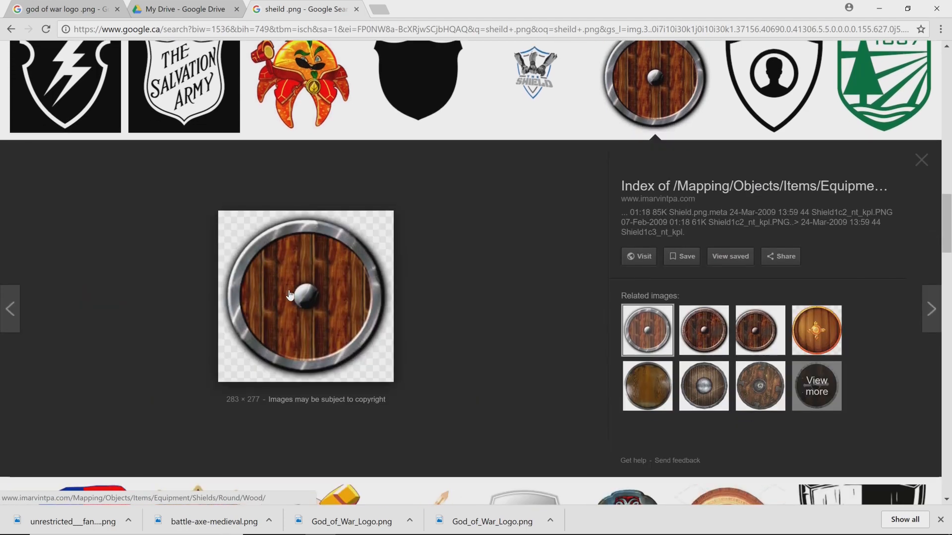
right_click(290, 295)
left_click(343, 405)
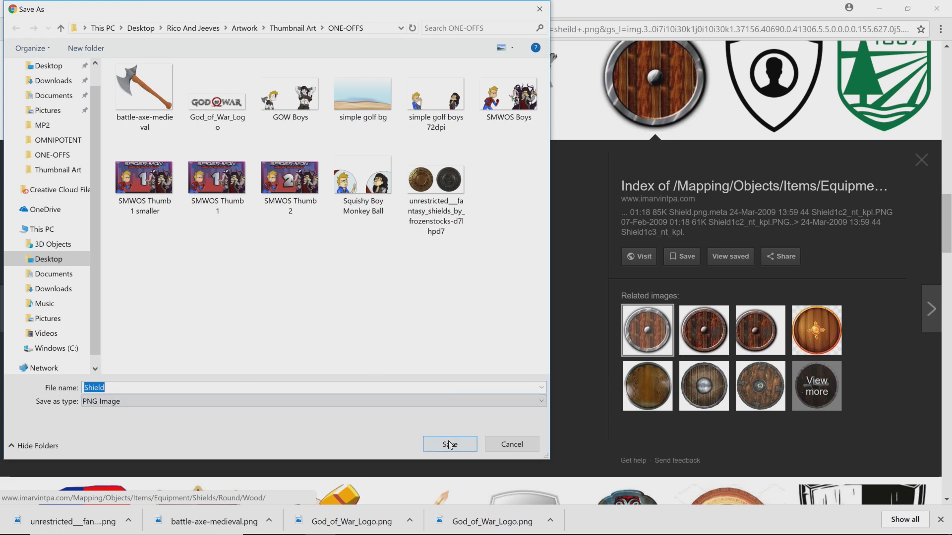
left_click(449, 444)
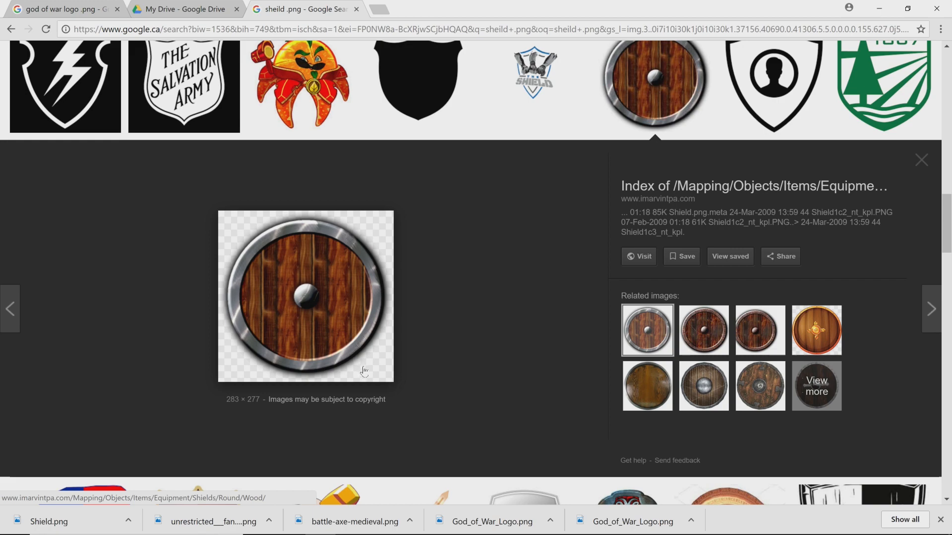
Switch to Photoshop and place the Shield image from File Explorer's recent files at the canvas centre at 100% scale
mouse_move(342, 533)
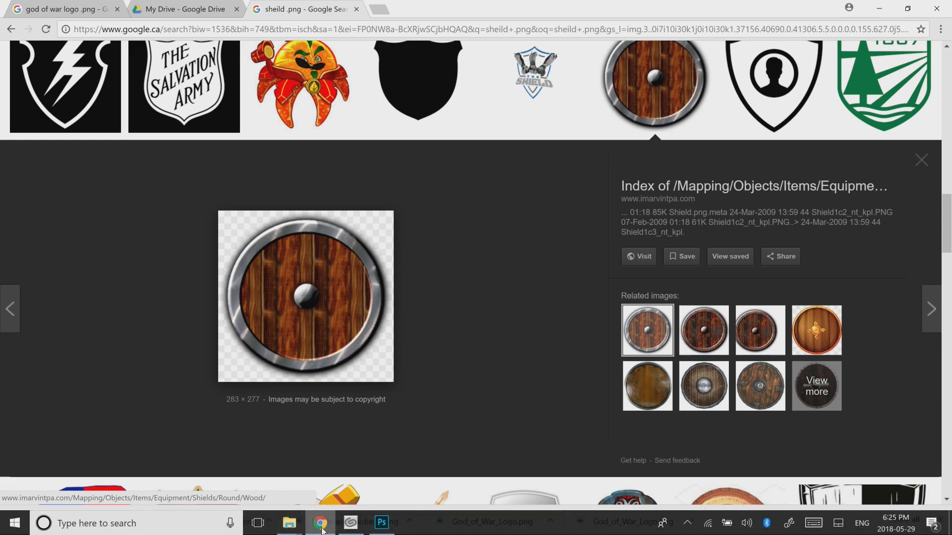
left_click(391, 531)
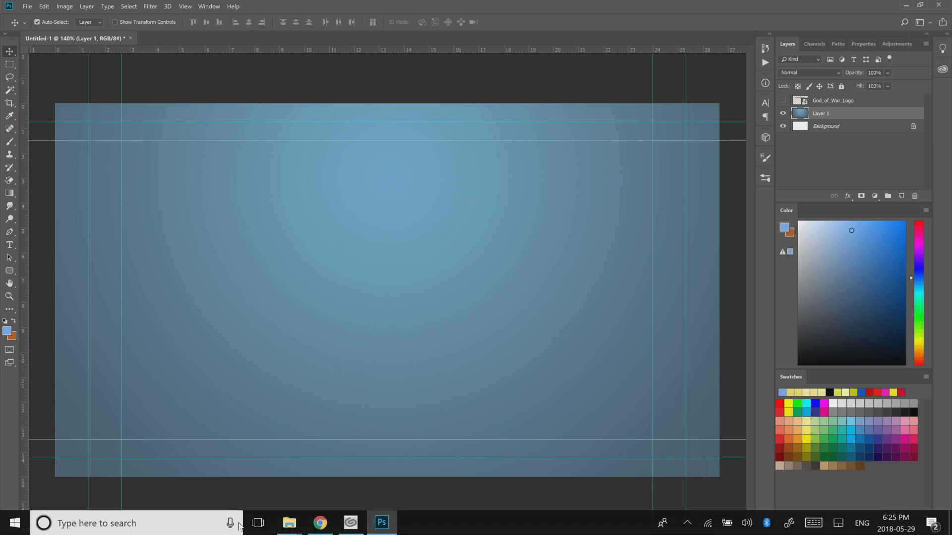
mouse_move(308, 528)
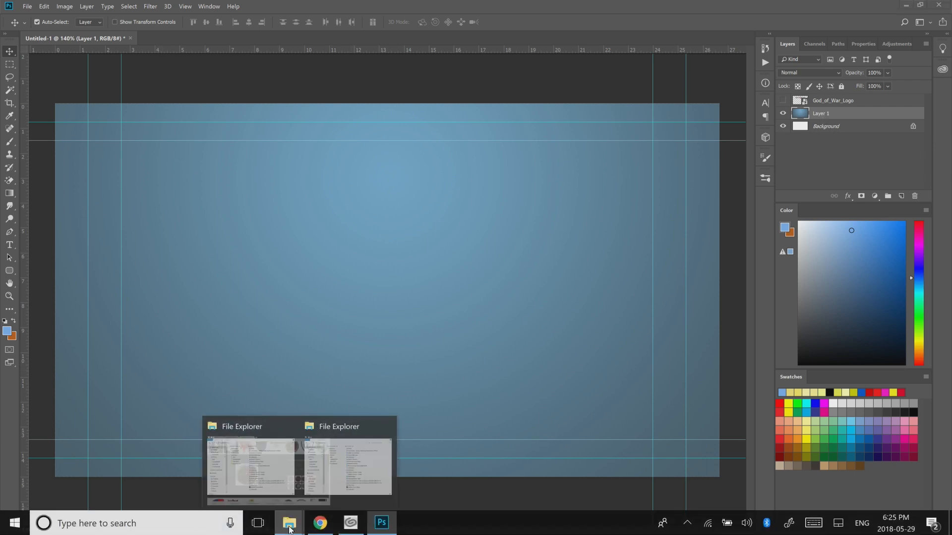
left_click(369, 446)
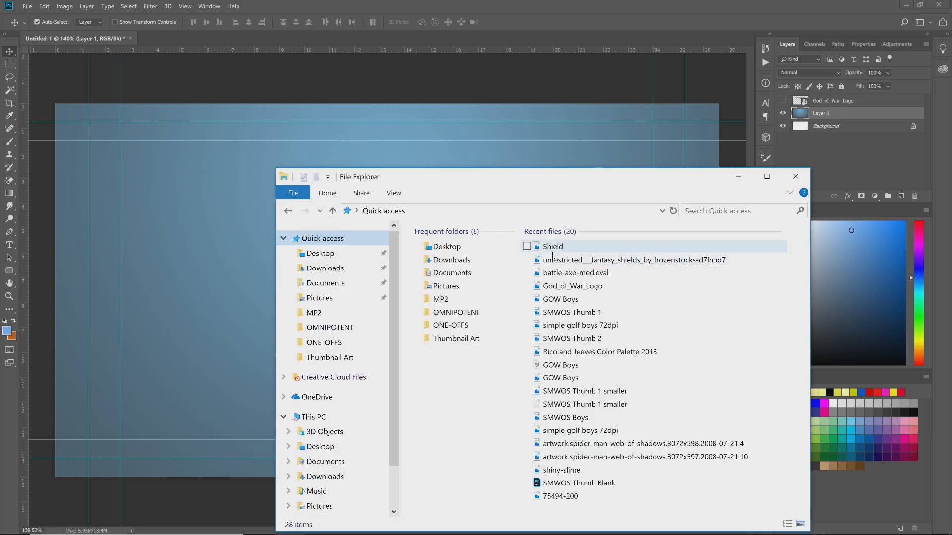
mouse_move(554, 250)
left_mouse_down()
mouse_move(436, 184)
mouse_move(325, 314)
mouse_move(548, 246)
left_mouse_up()
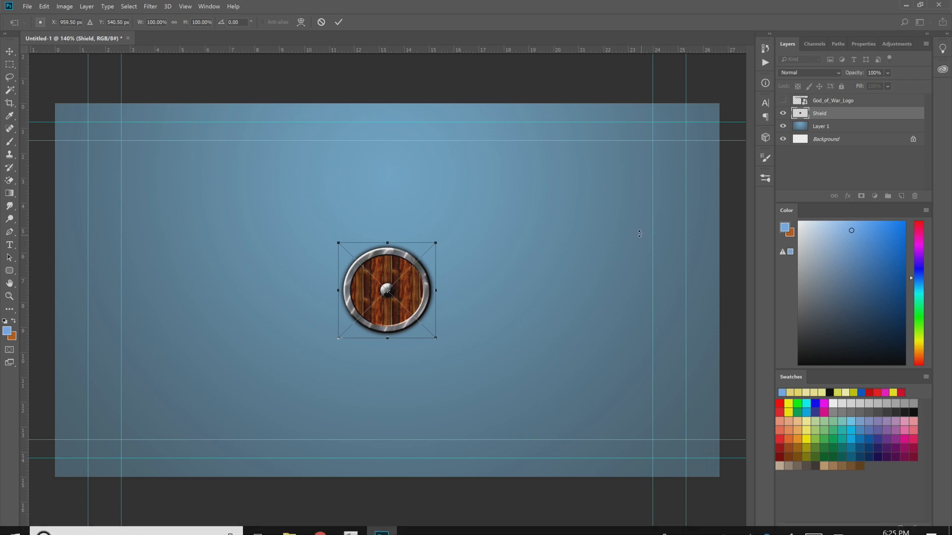
key("Return")
Commit the Shield placement, and place the battle-axe-medieval image from File Explorer beside the shield
mouse_move(312, 534)
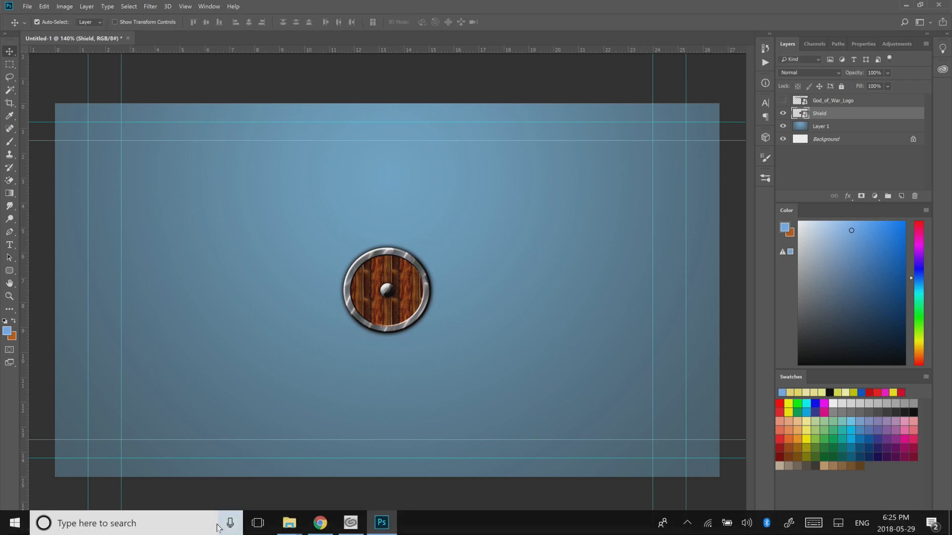
left_click(313, 527)
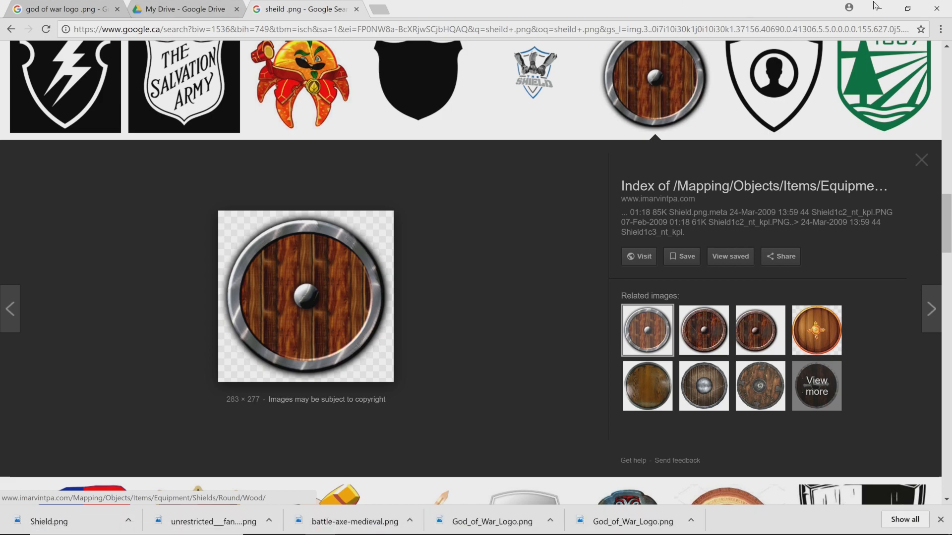
key("alt+Tab")
mouse_move(282, 534)
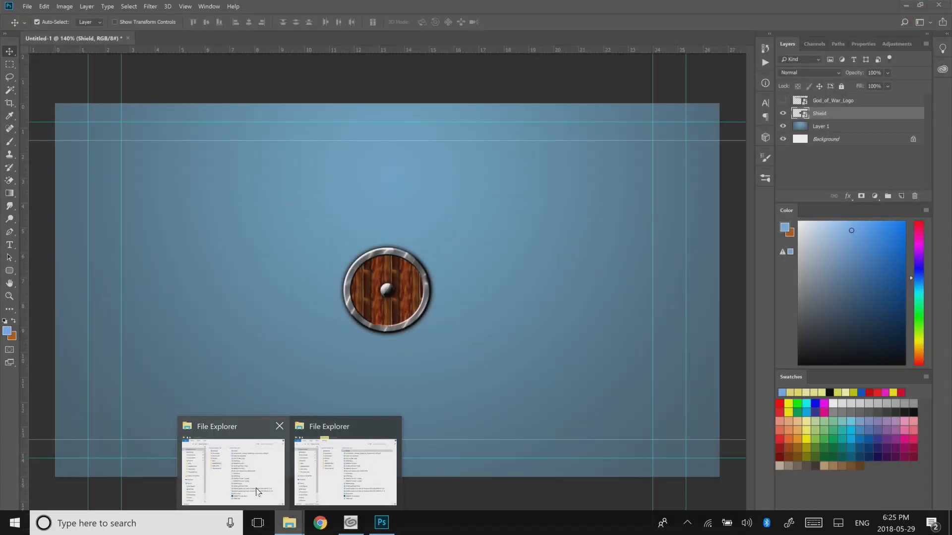
left_click(233, 471)
left_click(570, 262)
left_click_drag(573, 272, 206, 290)
left_click_drag(387, 289, 266, 286)
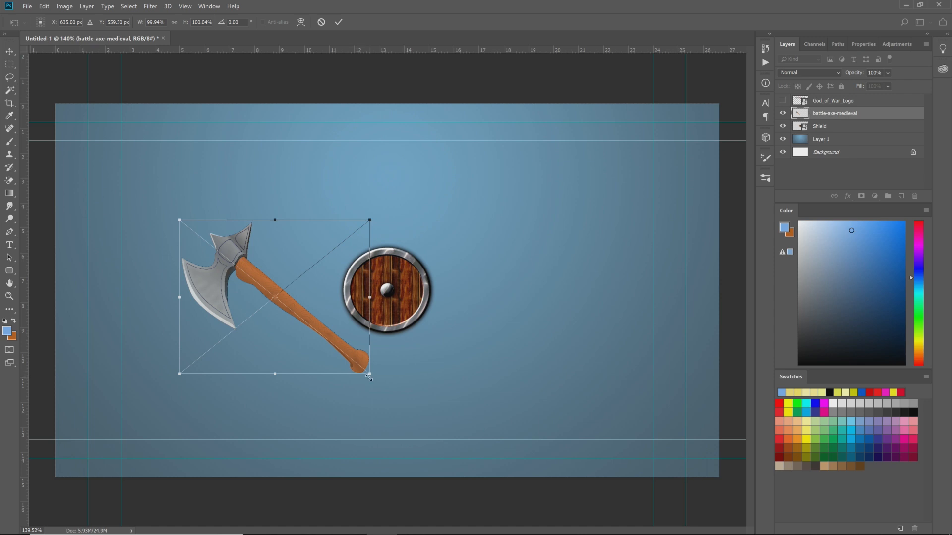
Scale the battle axe to about 57%, using the shield as size reference, and place it on the shield's right side
left_click_drag(370, 373, 279, 313)
left_click_drag(235, 259, 386, 283)
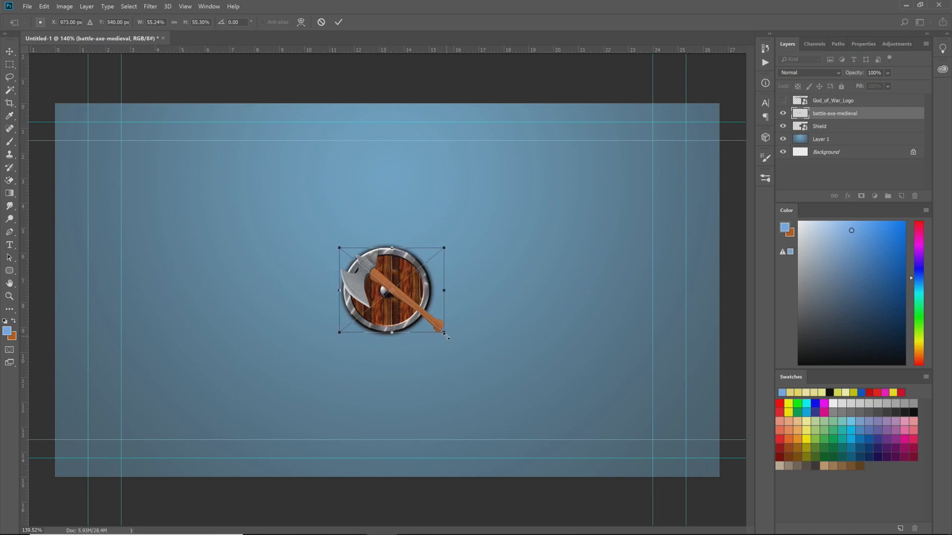
left_click_drag(443, 333, 420, 317)
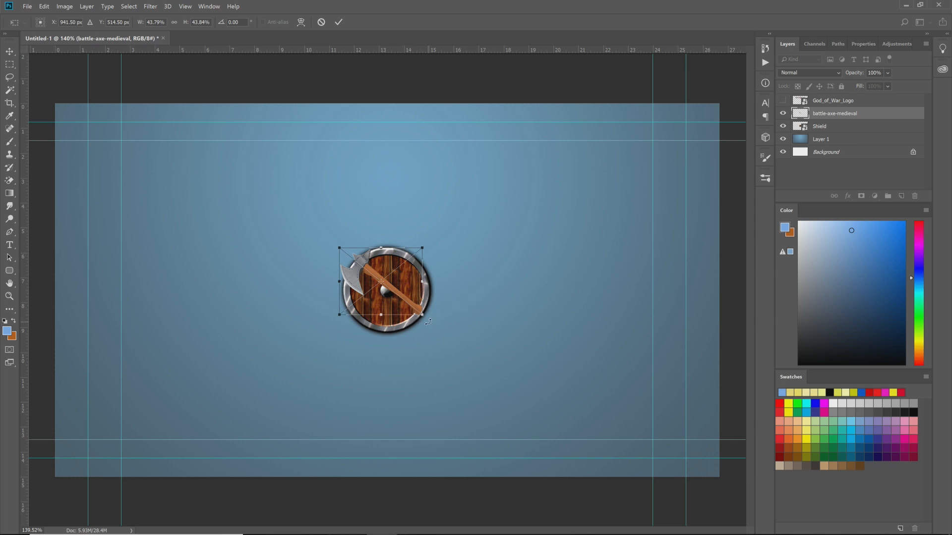
left_click_drag(422, 315, 436, 351)
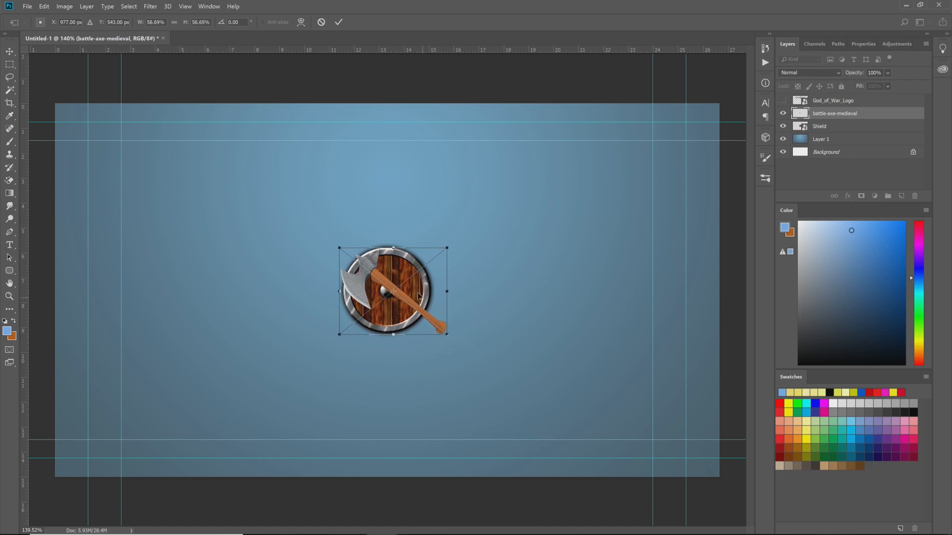
left_click_drag(412, 303, 532, 320)
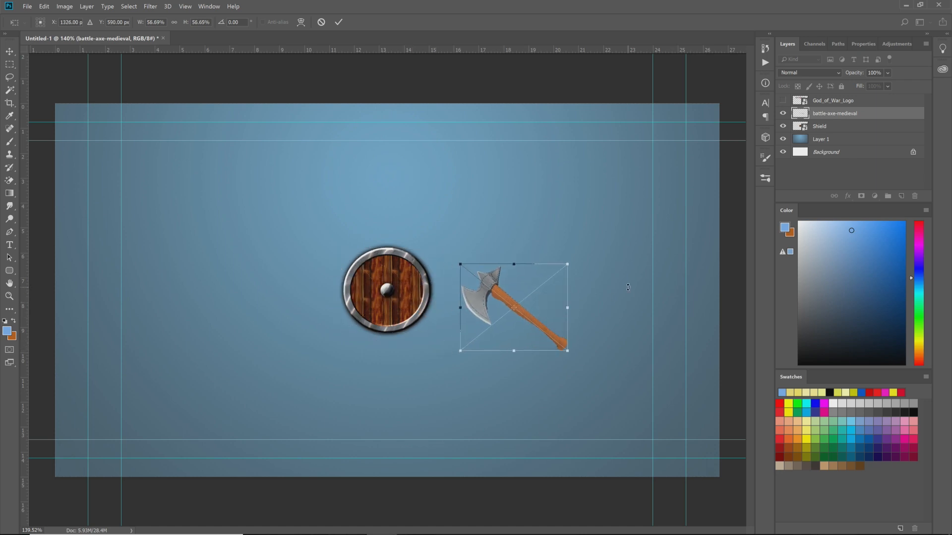
key("Return")
Duplicate the battle-axe-medieval layer within the Untitled-1 document, keeping the default copy name
right_click(871, 114)
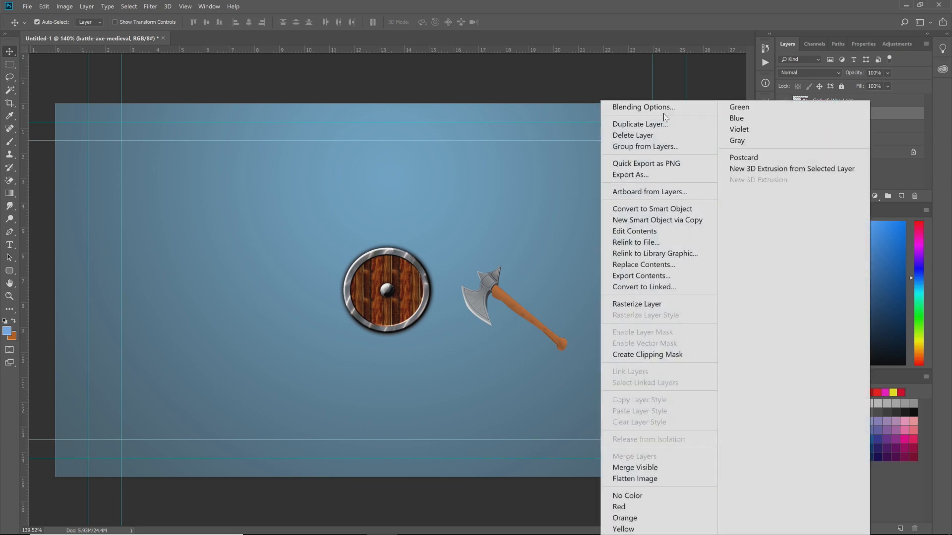
left_click(665, 130)
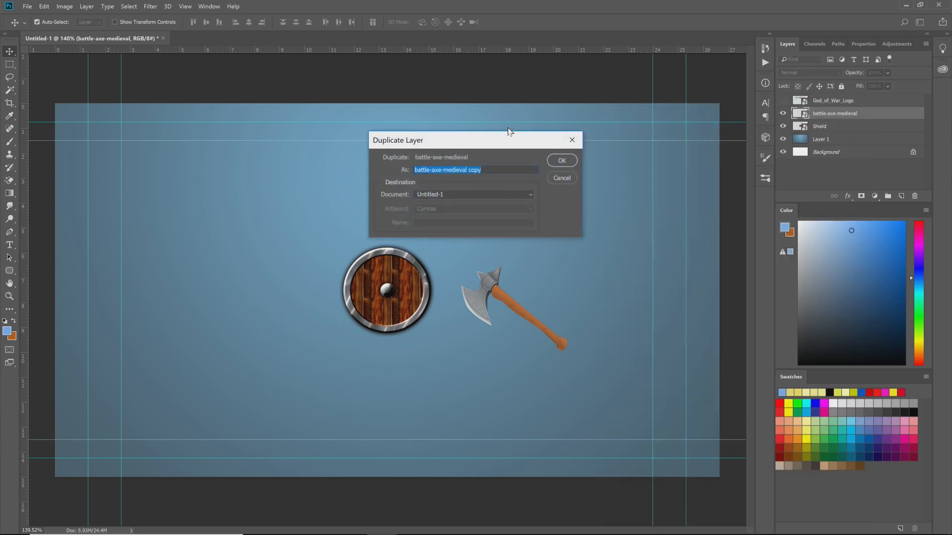
left_click(561, 162)
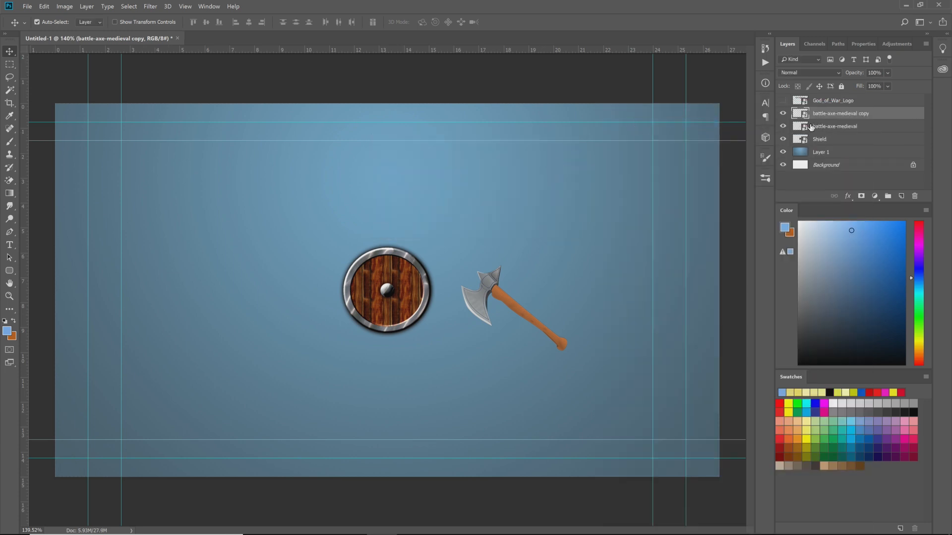
Flip the battle-axe copy horizontally and shift it slightly right so the two axes form a symmetrical cross
left_click(41, 6)
left_click(80, 6)
left_click(33, 5)
mouse_move(42, 11)
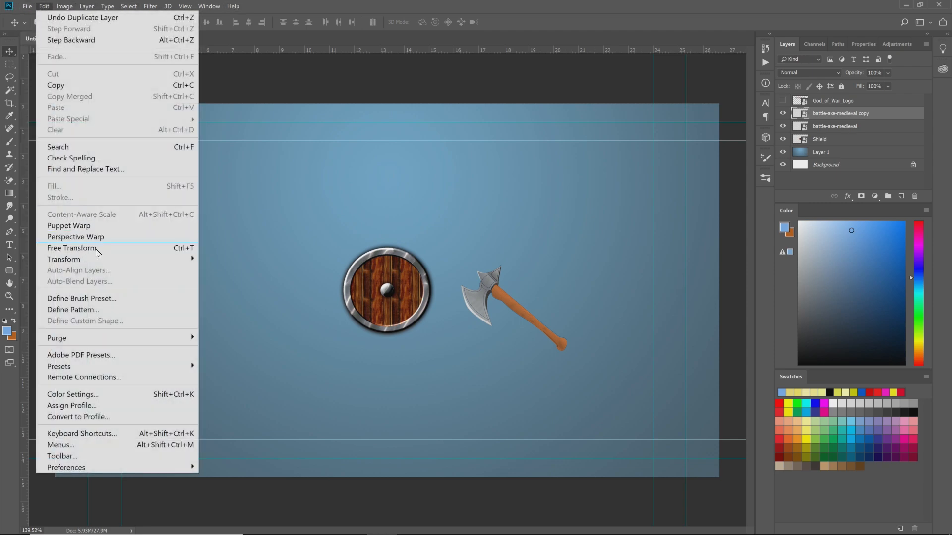
mouse_move(98, 263)
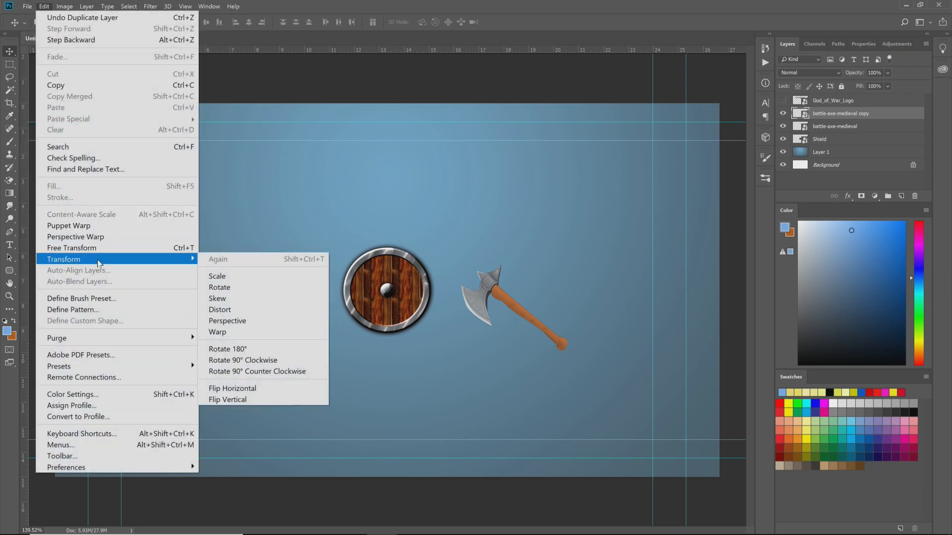
left_click(259, 388)
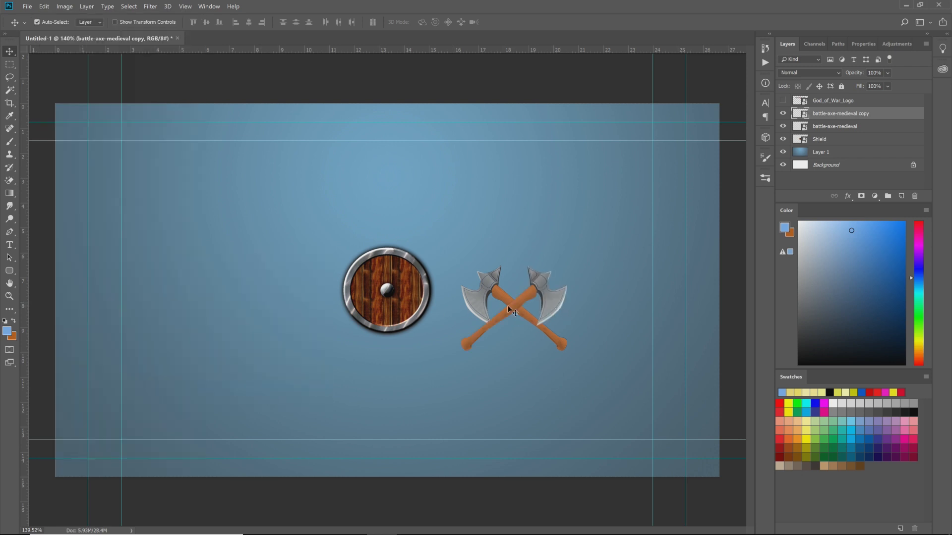
left_click_drag(513, 311, 525, 309)
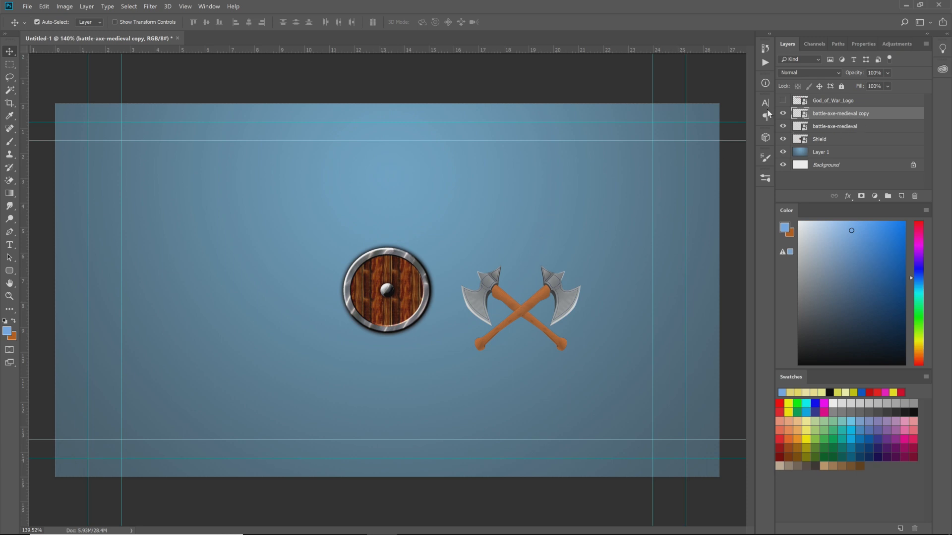
Merge the battle-axe-medieval layer and its copy into one layer, checking their visibility
left_click(783, 127)
left_click(782, 126)
left_click(782, 126)
left_click(783, 127)
left_click(882, 130, "shift")
right_click(884, 128)
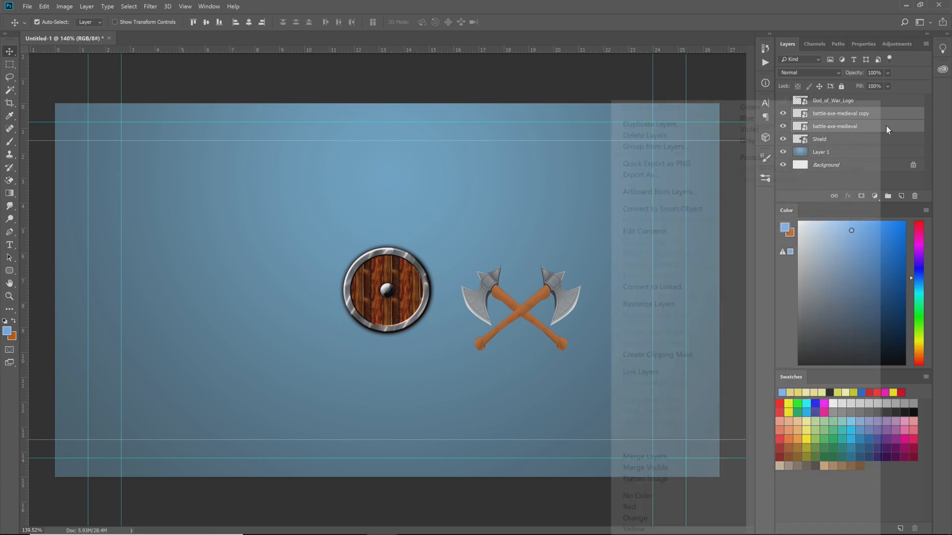
left_click(889, 125)
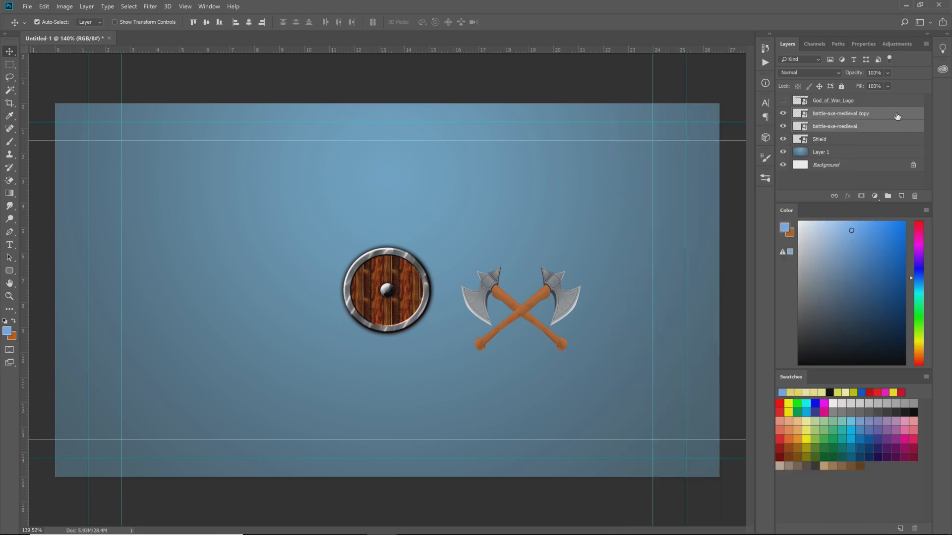
right_click(874, 126)
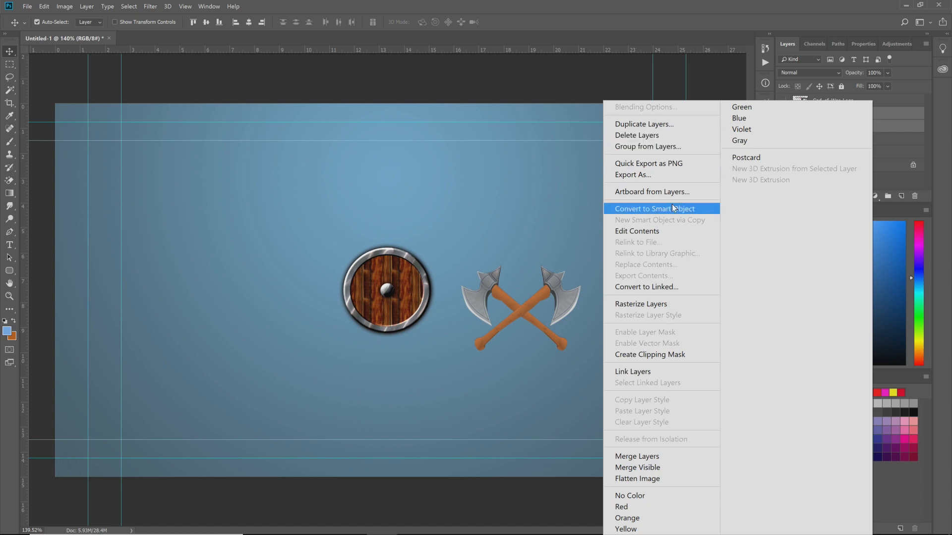
left_click(659, 455)
left_click(782, 113)
left_click(783, 113)
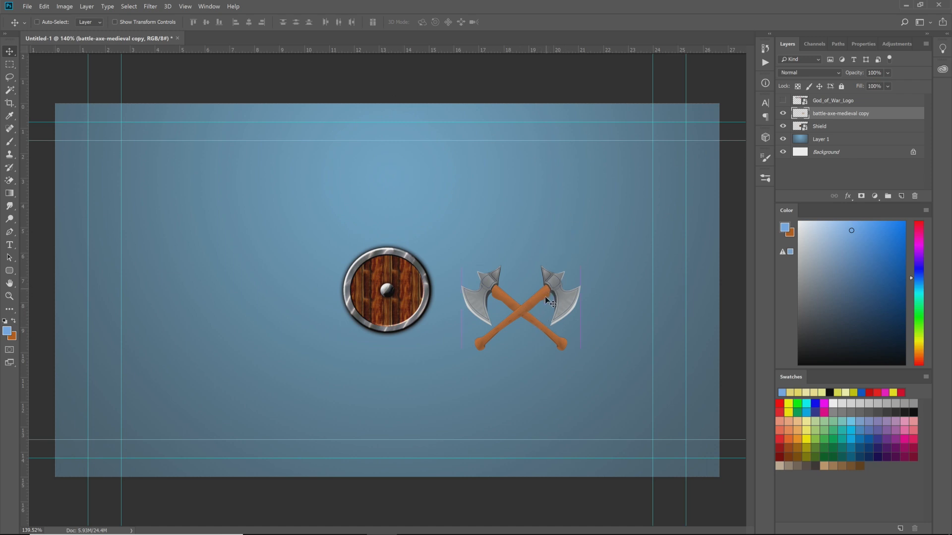
Scale the merged crossed axes to about 90% to match the shield and place them just to its right
key("ctrl+t")
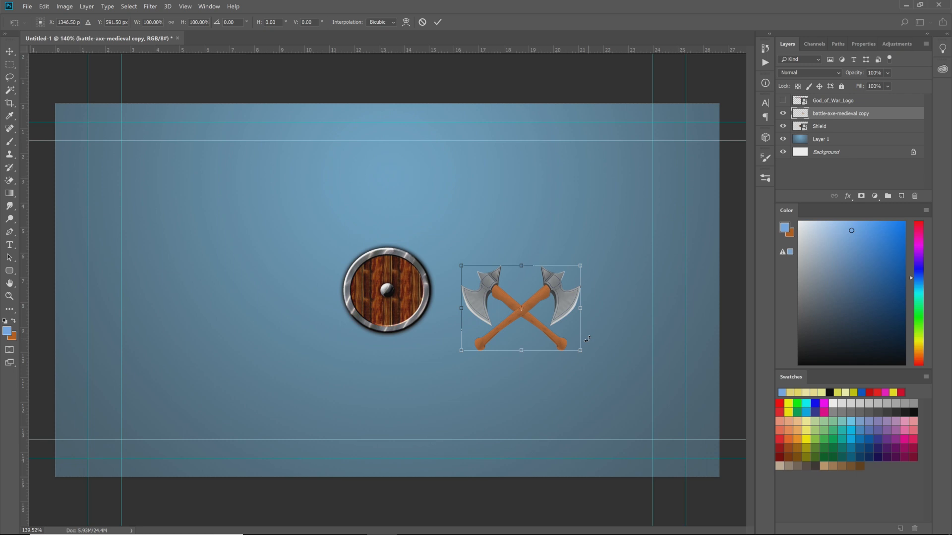
left_click_drag(580, 351, 562, 340)
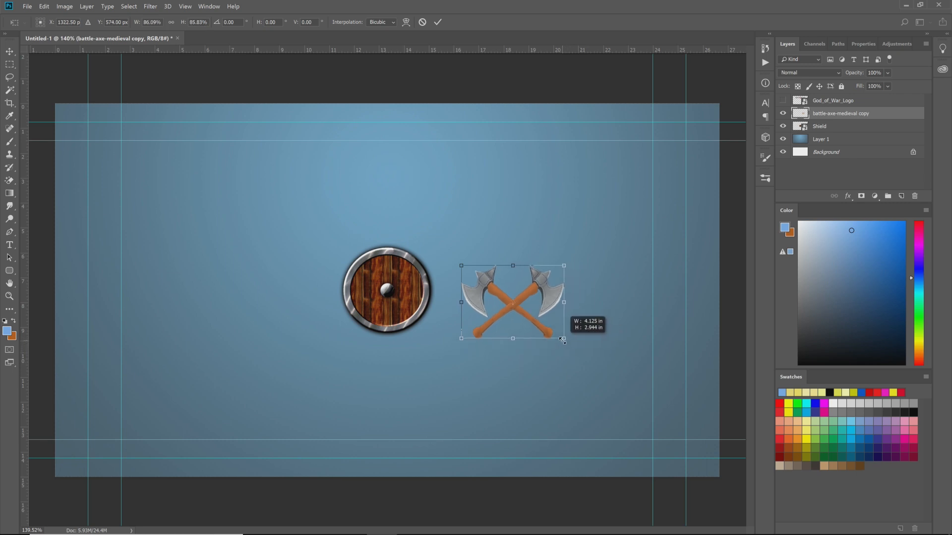
left_click_drag(511, 311, 395, 297)
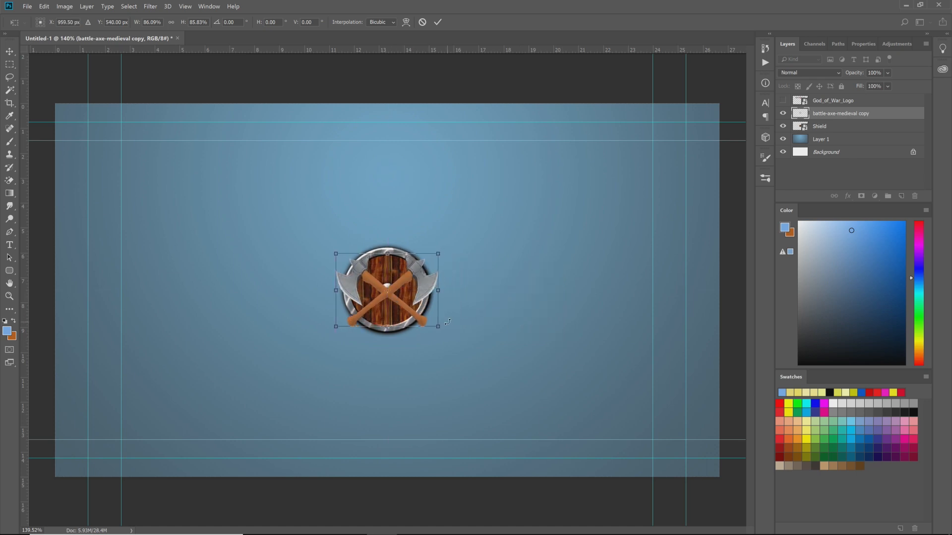
left_click_drag(437, 328, 441, 332)
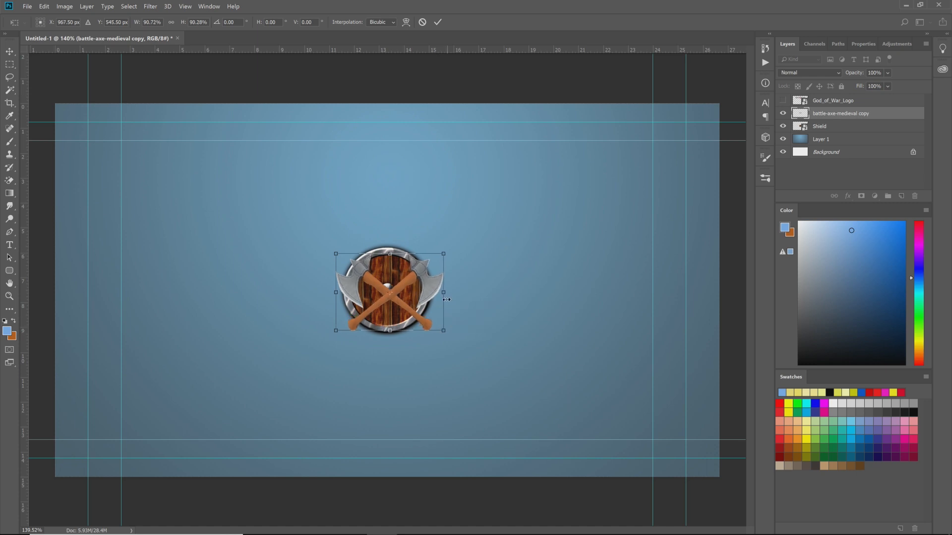
left_click_drag(400, 299, 506, 298)
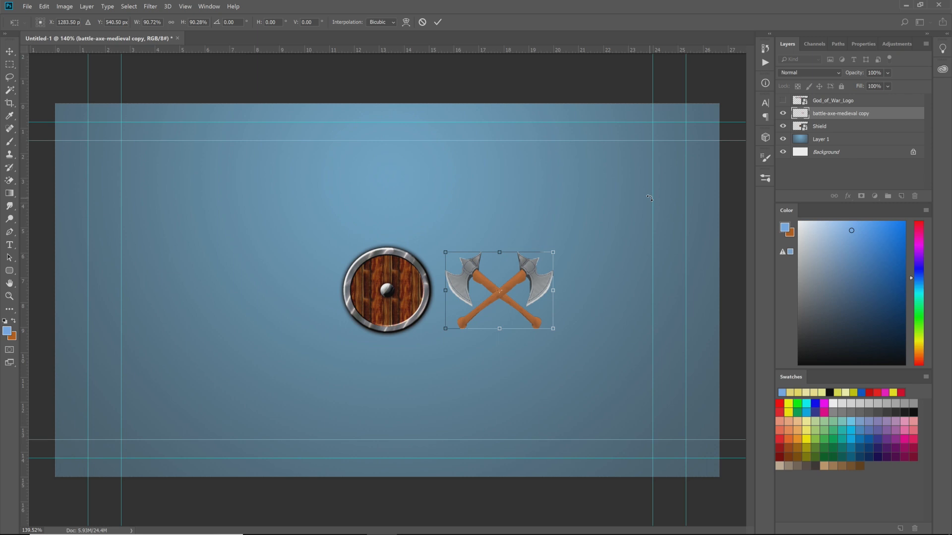
key("Return")
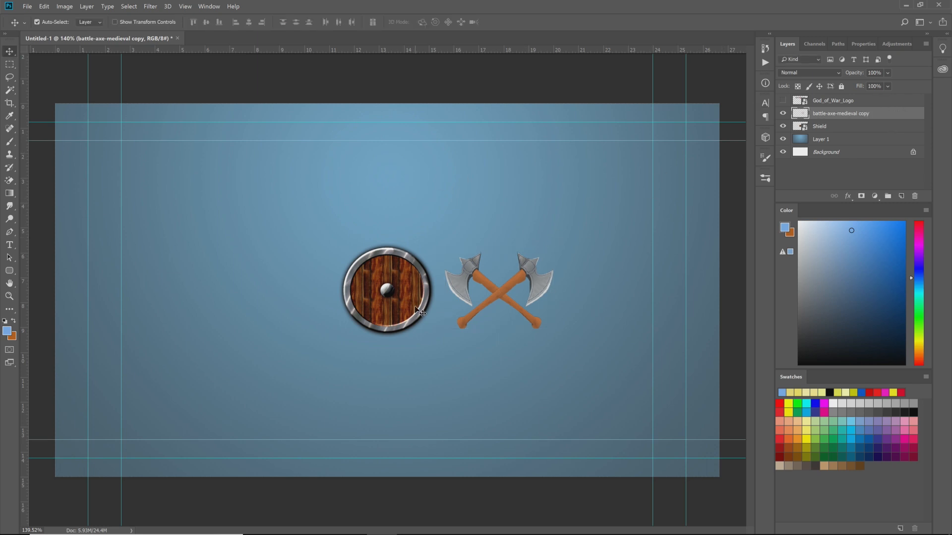
scroll(444, 248, "up", 4)
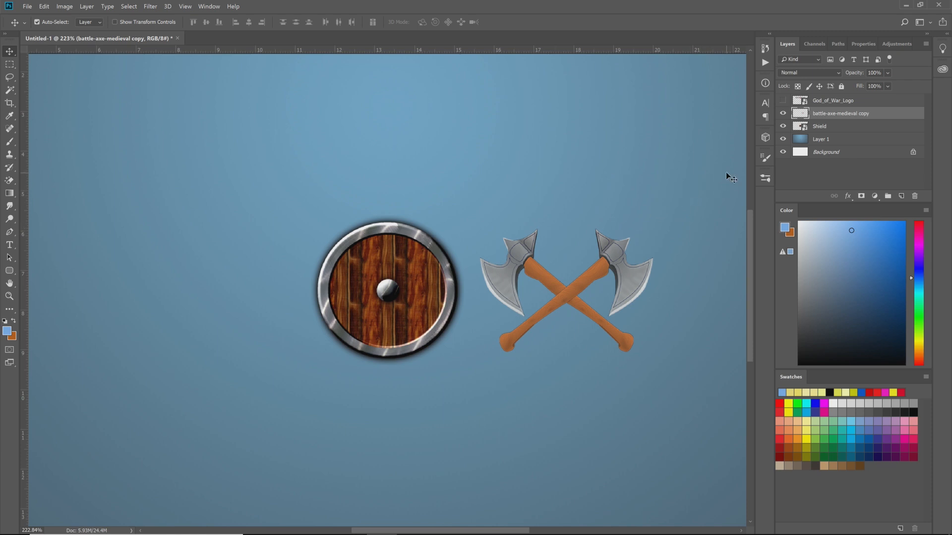
double_click(885, 116)
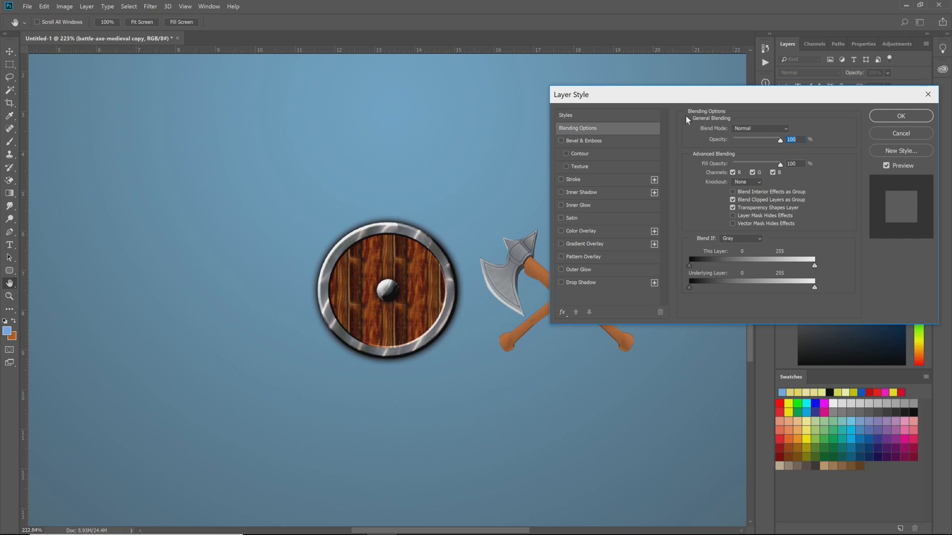
left_click_drag(792, 97, 638, 92)
left_click(783, 93)
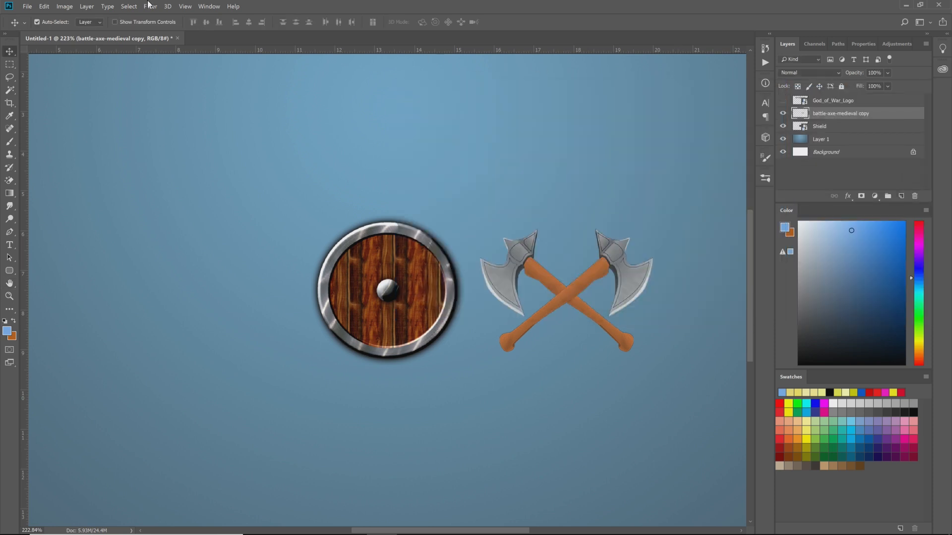
left_click(87, 6)
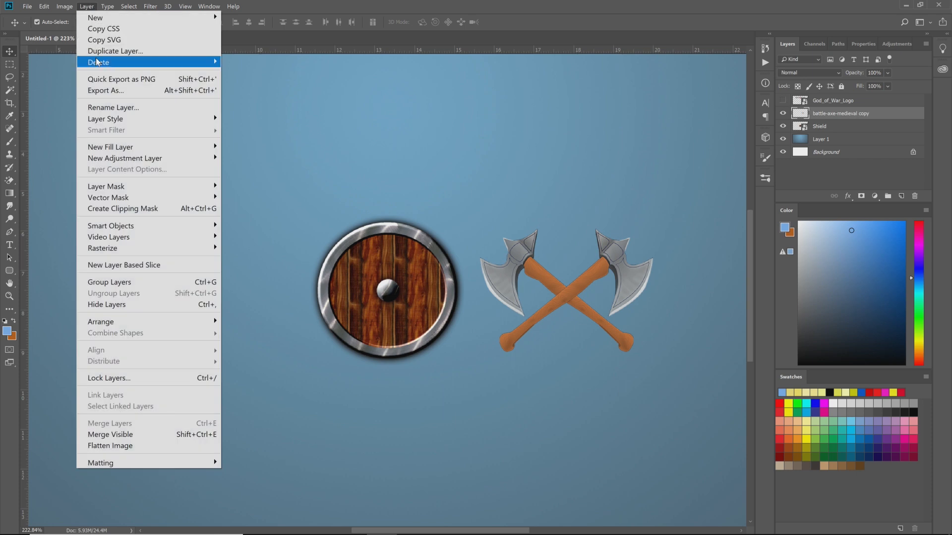
mouse_move(144, 124)
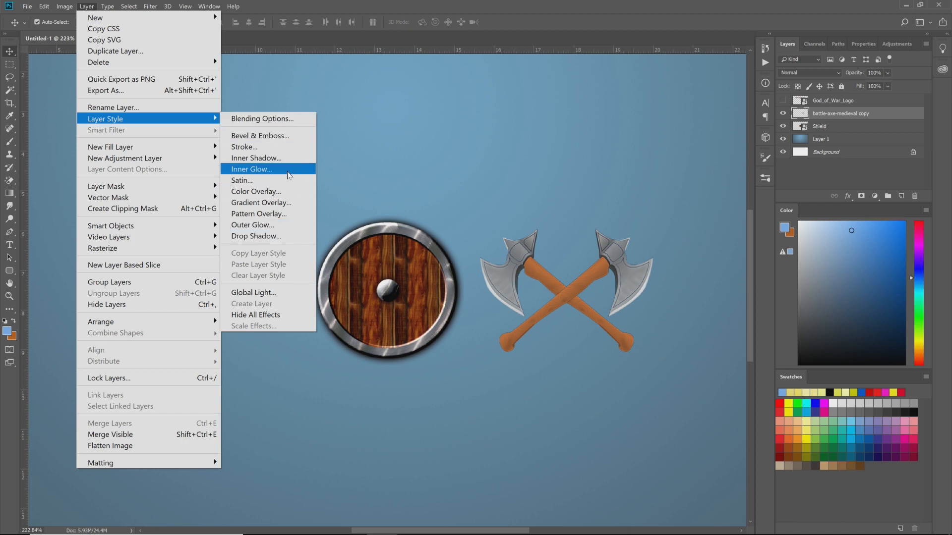
left_click(881, 114)
Add a black Outer Glow to the battle-axe-medieval copy layer with 92% opacity, 0% spread and a 14 px size
double_click(881, 116)
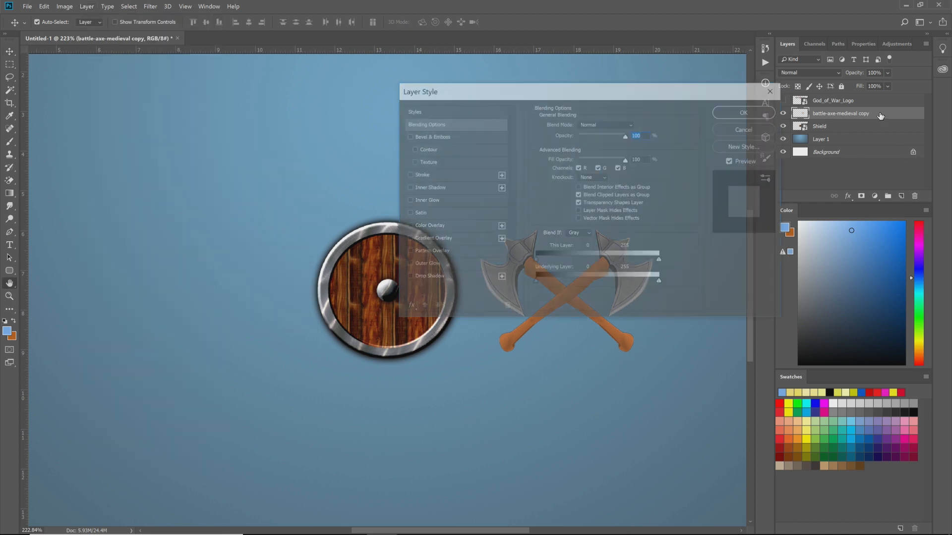
left_click_drag(668, 94, 951, 102)
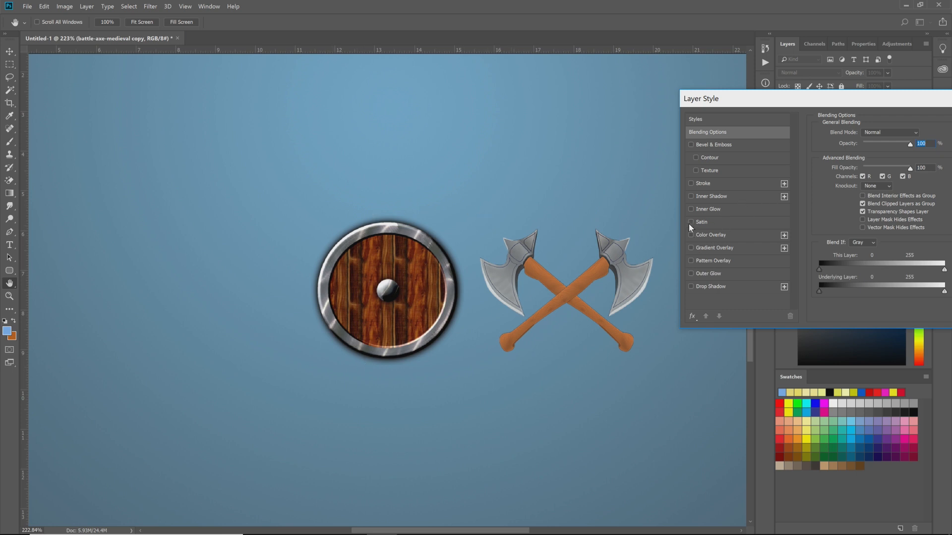
left_click(707, 274)
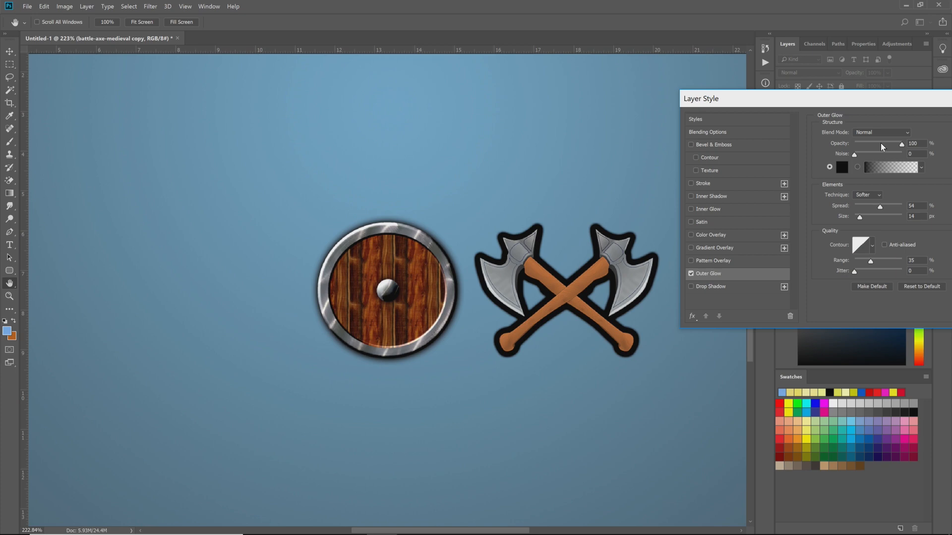
double_click(915, 143)
left_click_drag(880, 208, 848, 210)
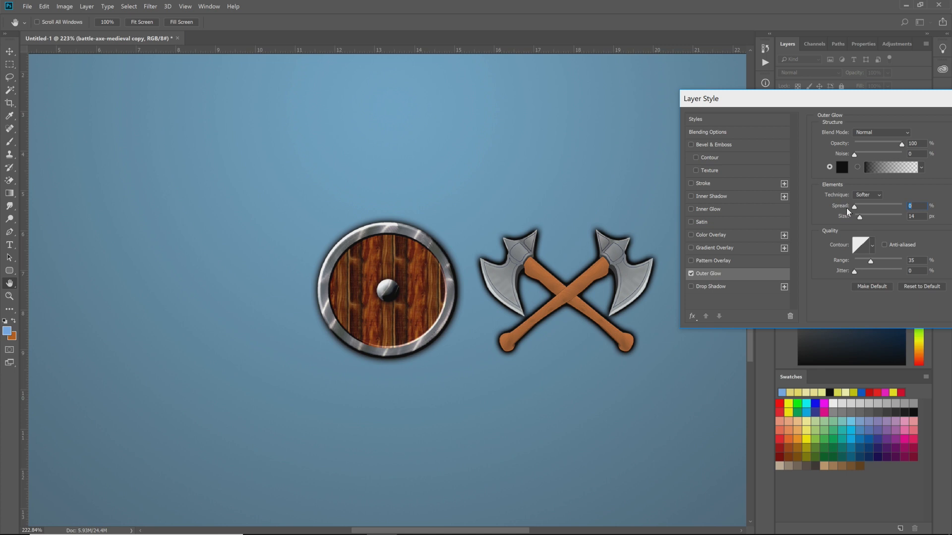
left_click_drag(859, 220, 860, 218)
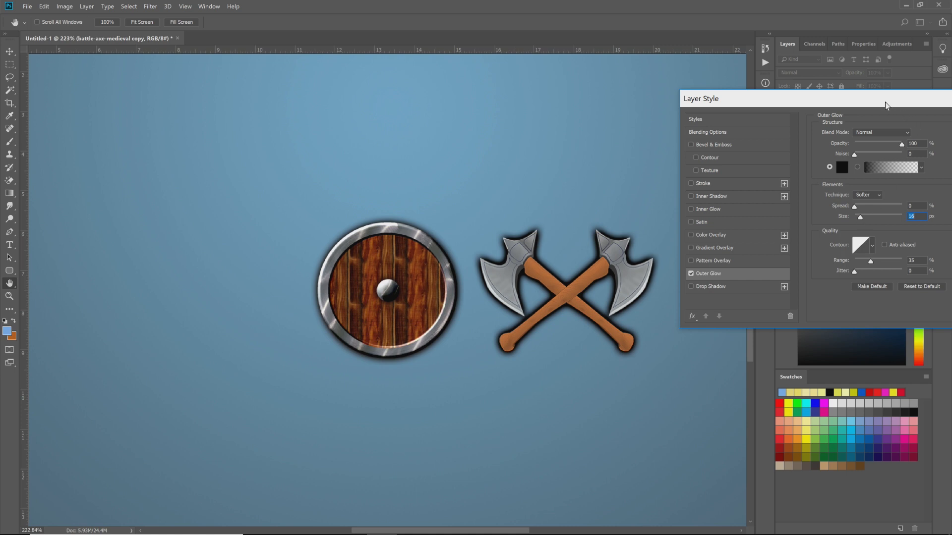
key("Down")
key("Down")
left_click_drag(900, 142, 899, 144)
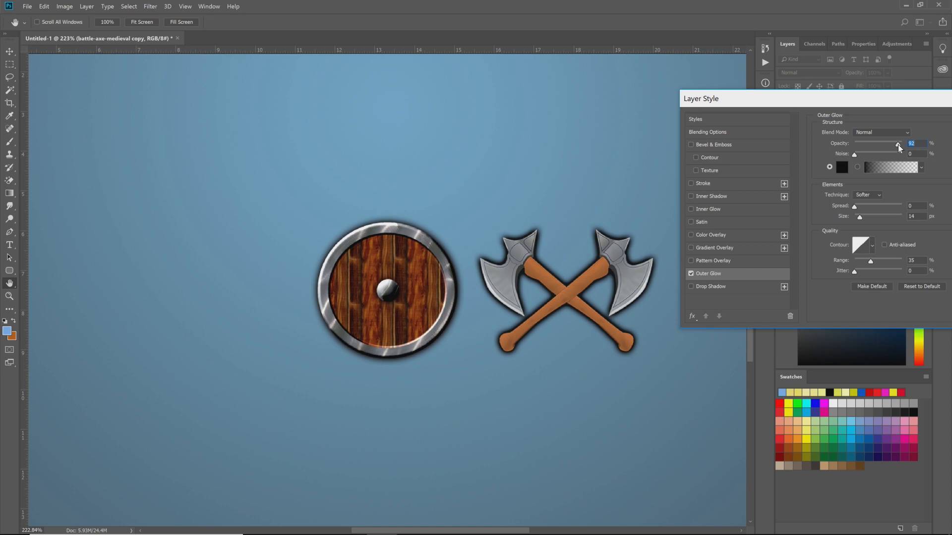
left_click_drag(914, 99, 636, 83)
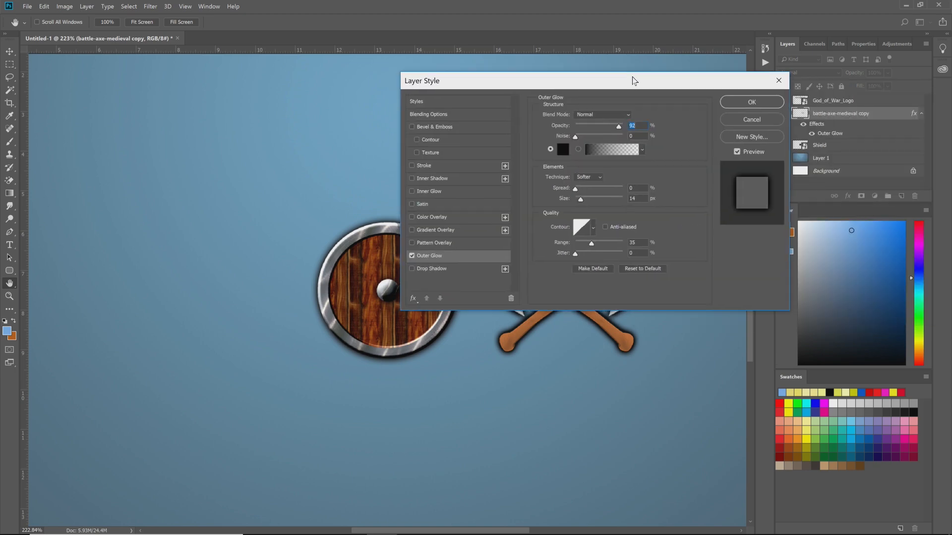
left_click(753, 103)
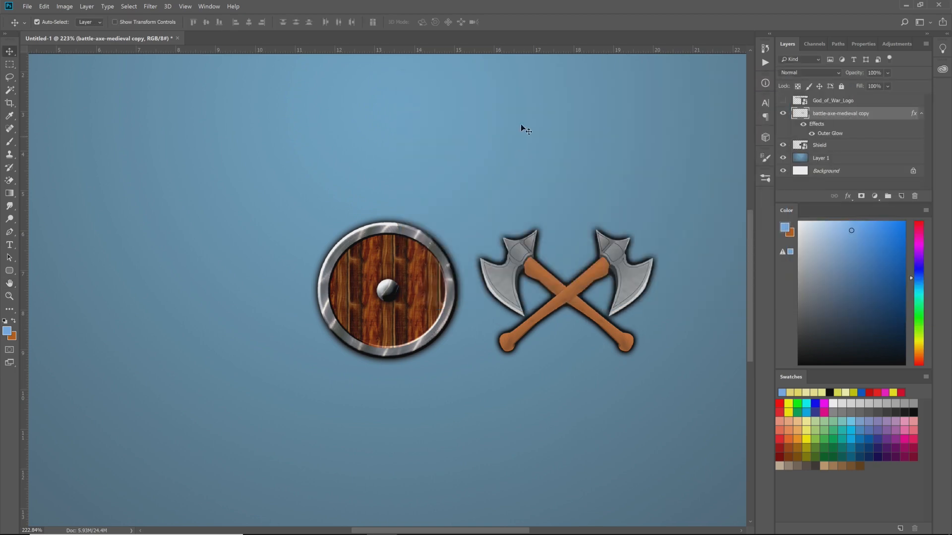
Try to paint on the Shield smart object with the Brush tool, declining to rasterize it
key("ctrl+0")
left_click(827, 144)
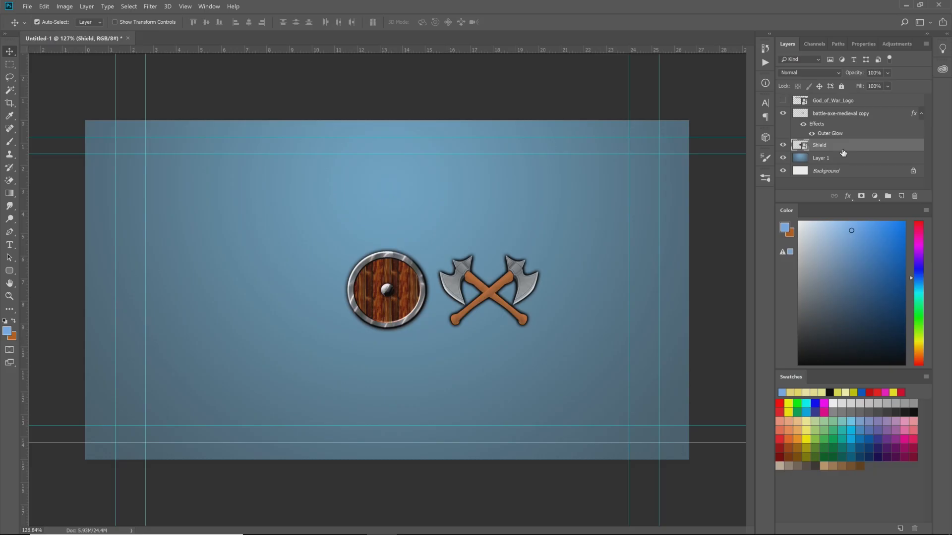
right_click(842, 149)
left_click(851, 147)
left_click(10, 143)
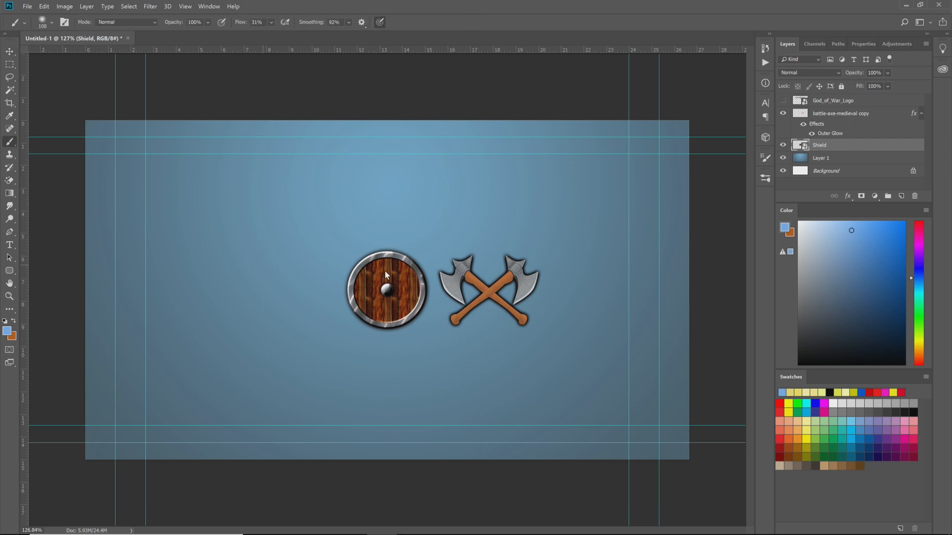
left_click(444, 298)
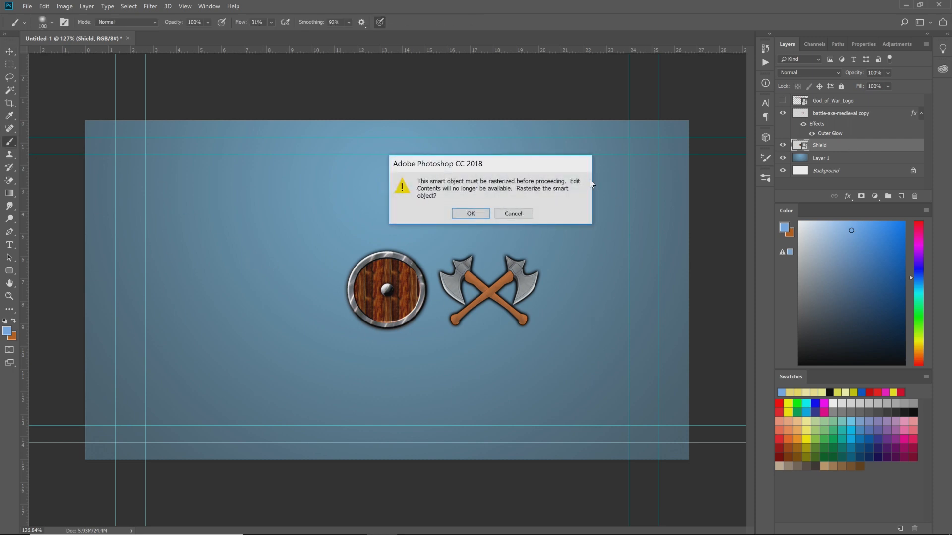
left_click(523, 217)
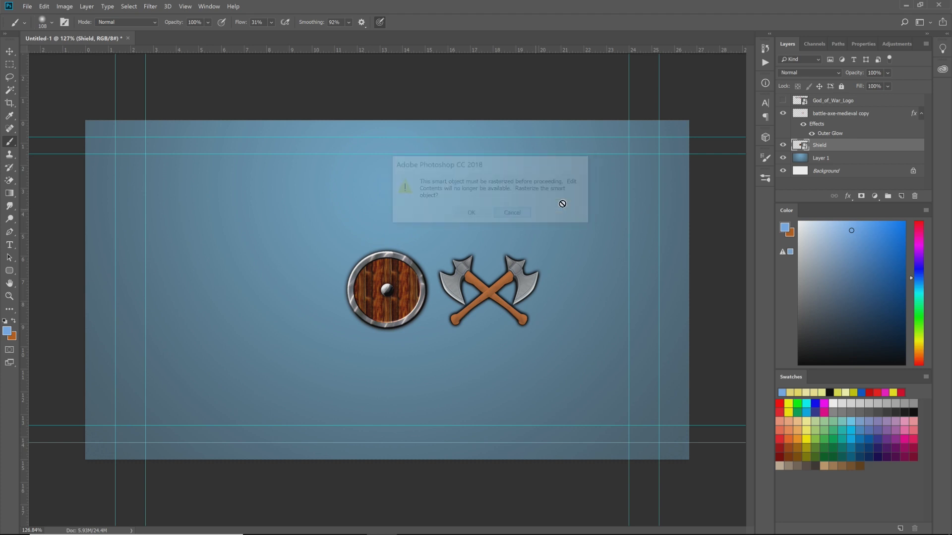
Rasterize the Shield layer and return to the Move tool
right_click(875, 147)
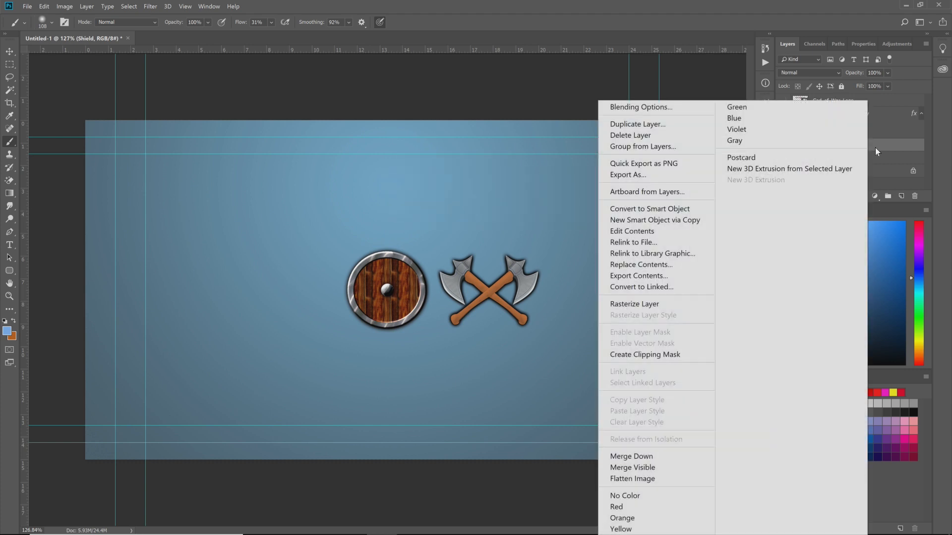
left_click(659, 304)
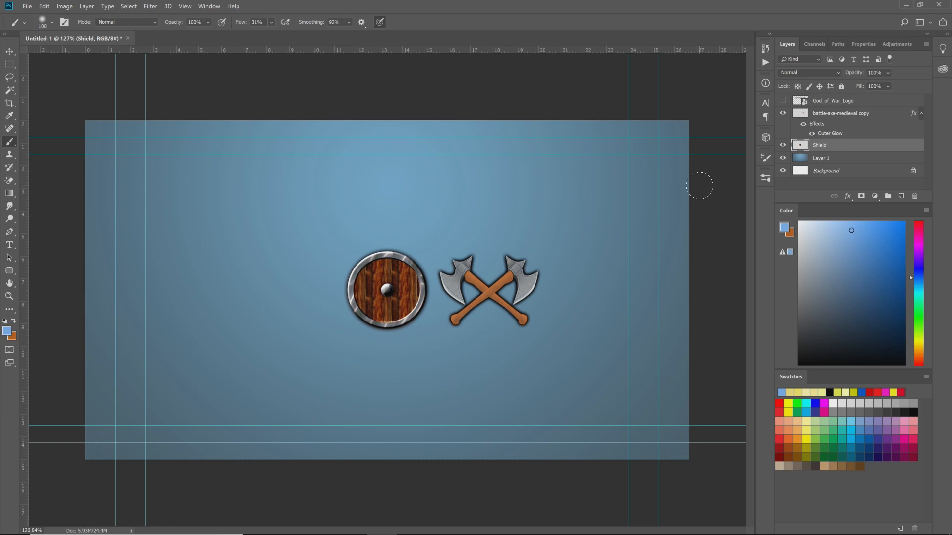
key("v")
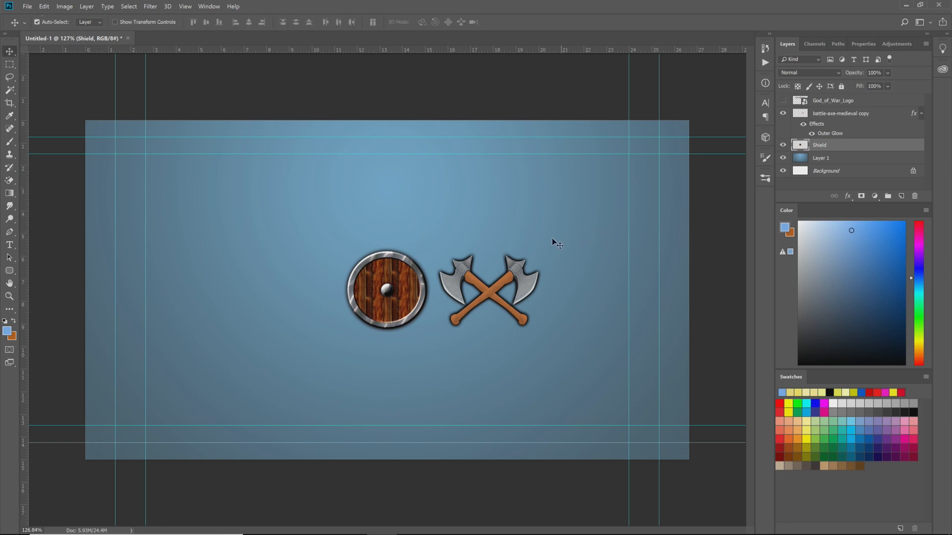
Rasterize the layer style of the battle-axe-medieval copy layer and leave all layers deselected
left_click(878, 118)
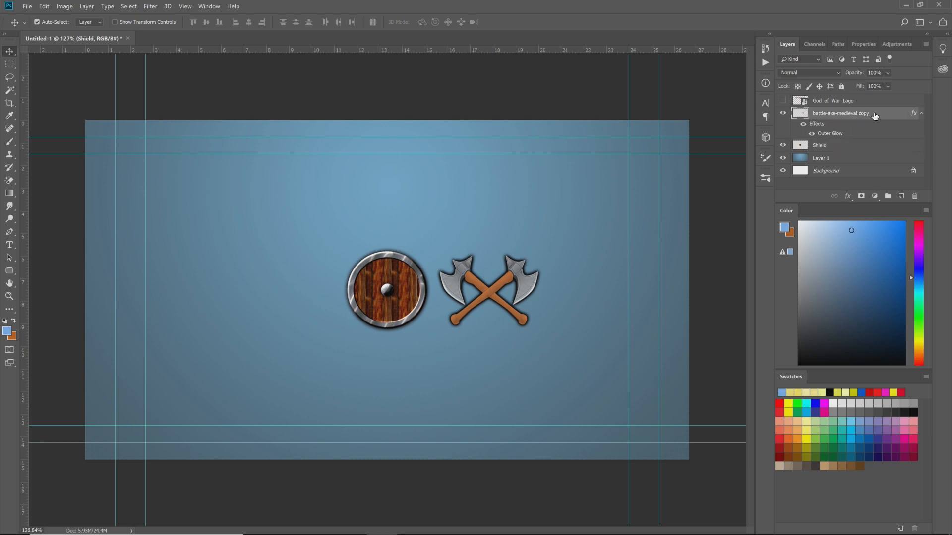
right_click(880, 114)
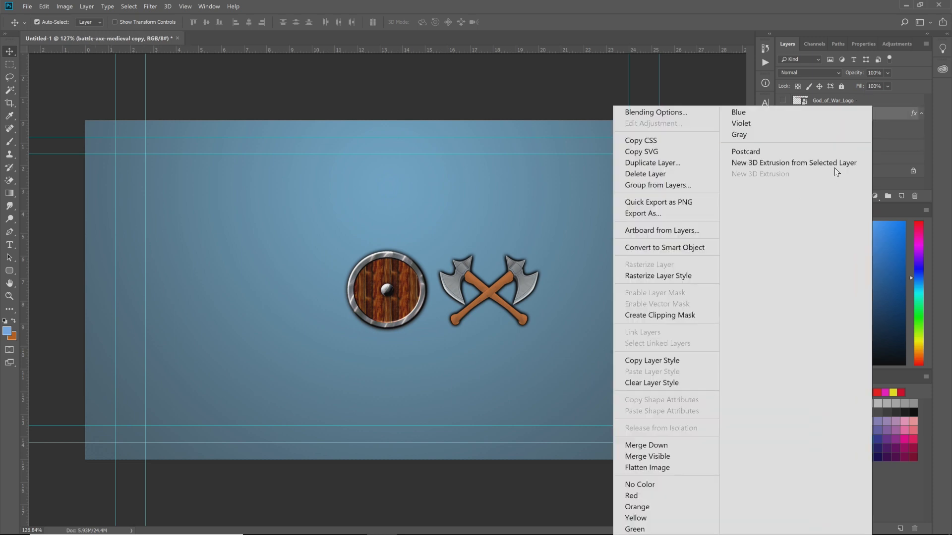
left_click(698, 275)
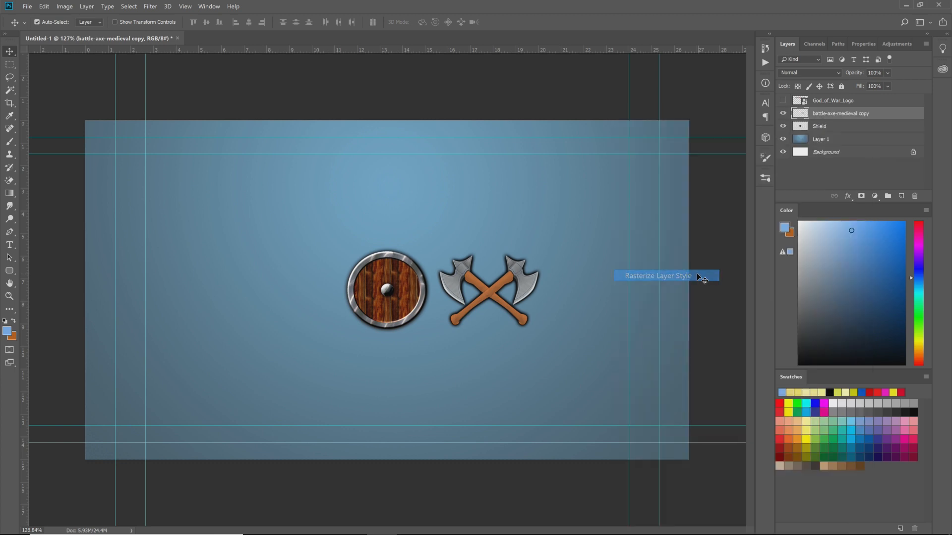
left_click(832, 128, "shift")
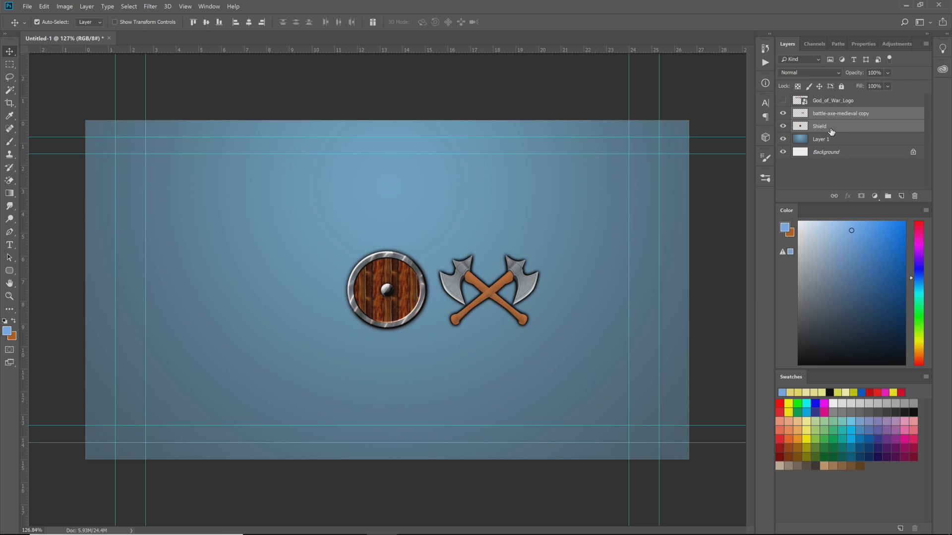
left_click(844, 171)
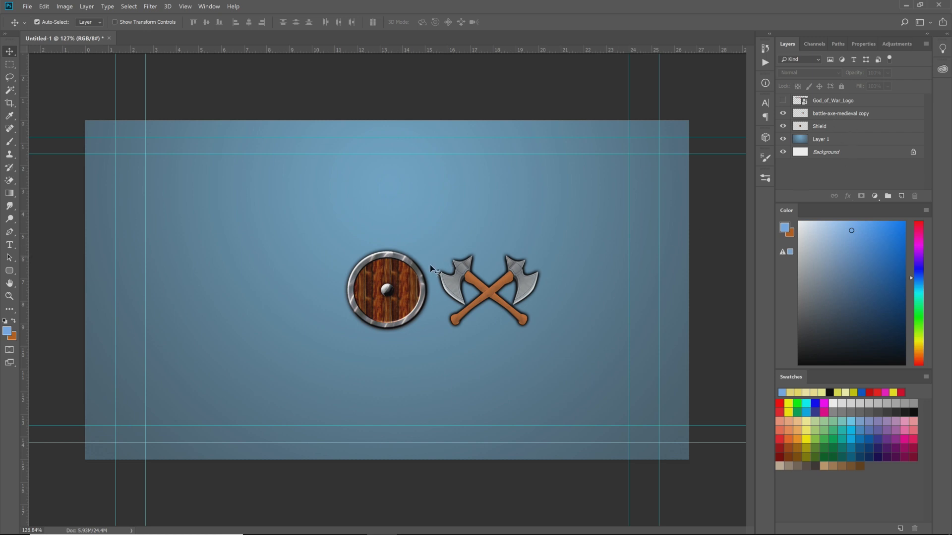
Move the shield to the lower-left area of the canvas and scale it down to about 27%
left_click_drag(398, 307, 254, 359)
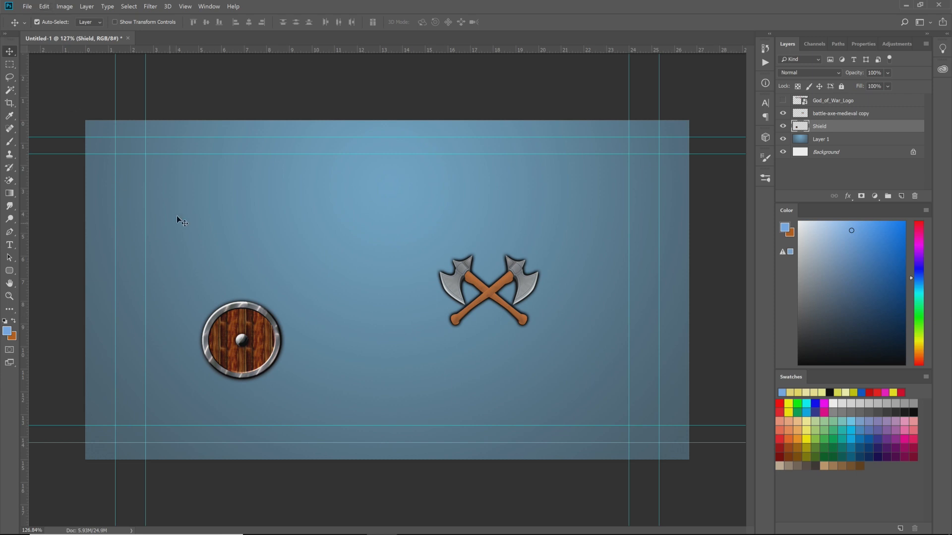
key("ctrl+t")
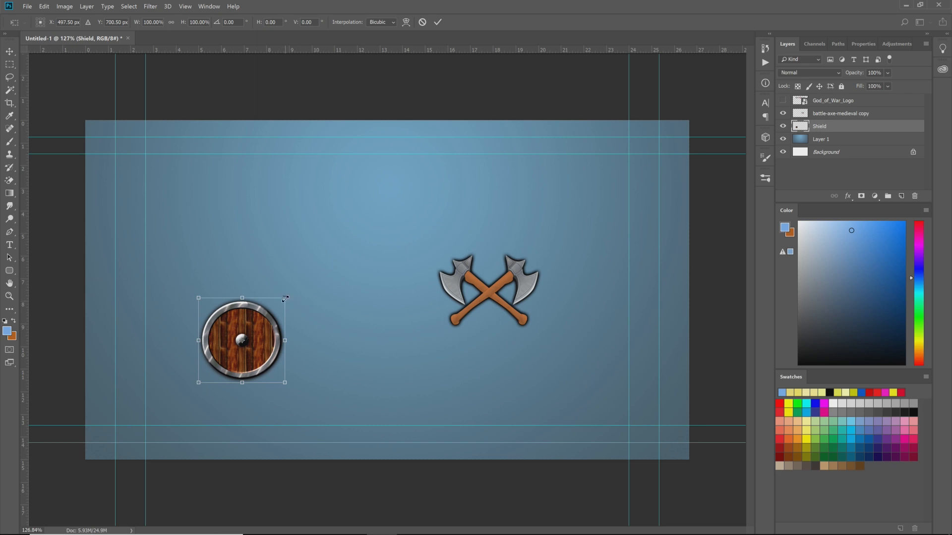
left_click_drag(285, 299, 222, 359)
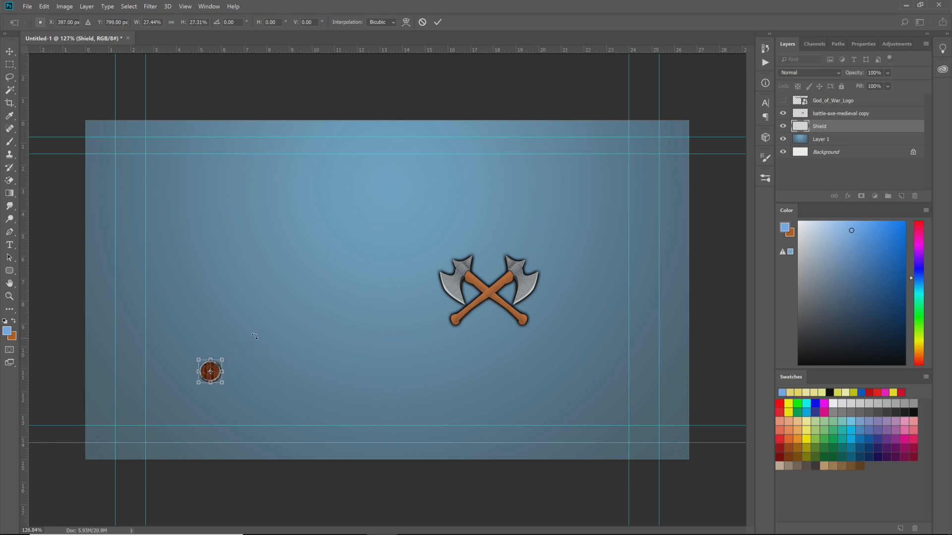
key("Return")
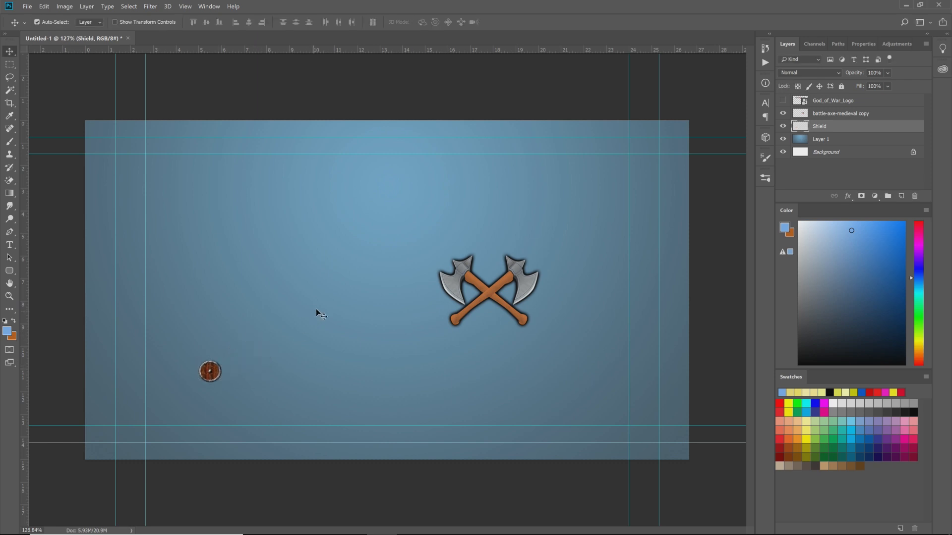
left_click_drag(558, 240, 461, 315)
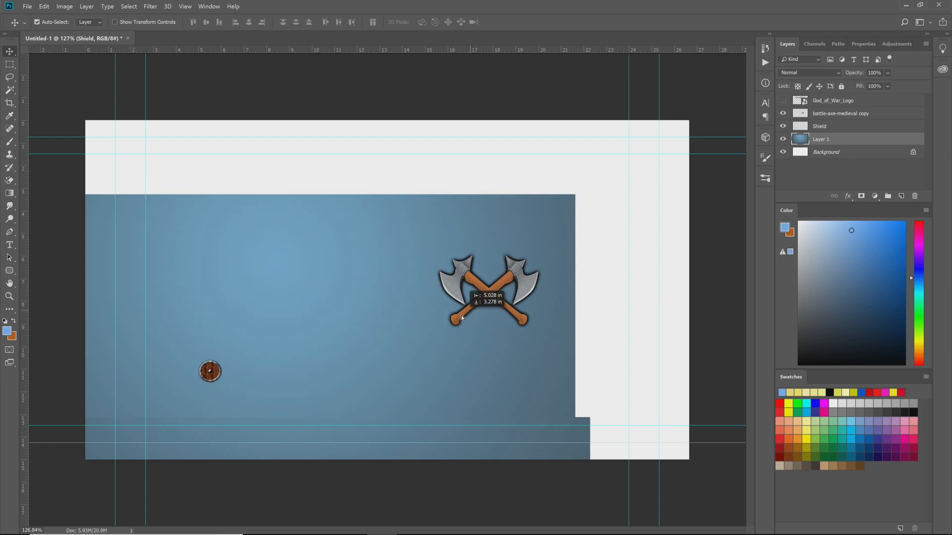
key("ctrl+z")
Move the crossed axes just to the right of the small shield and scale them down to about 30% to match it
left_click(492, 291)
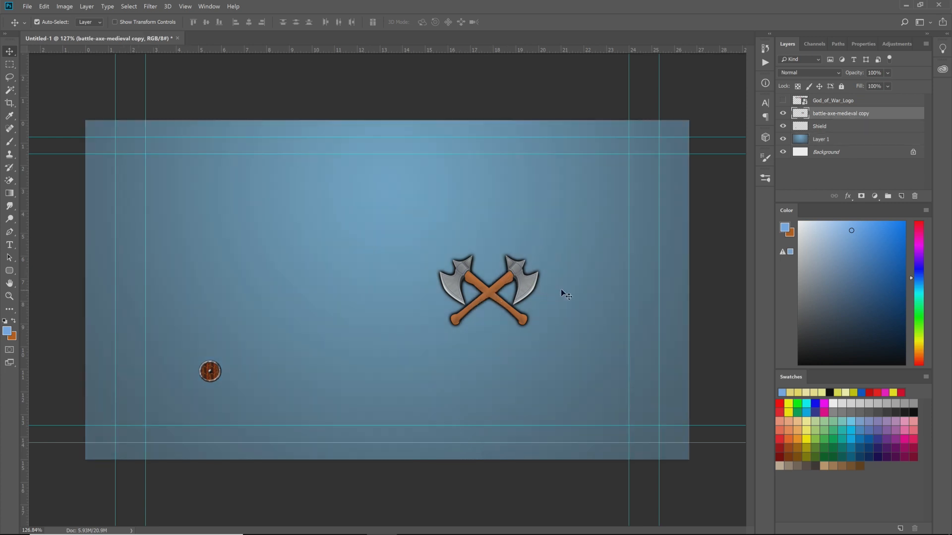
key("ctrl+t")
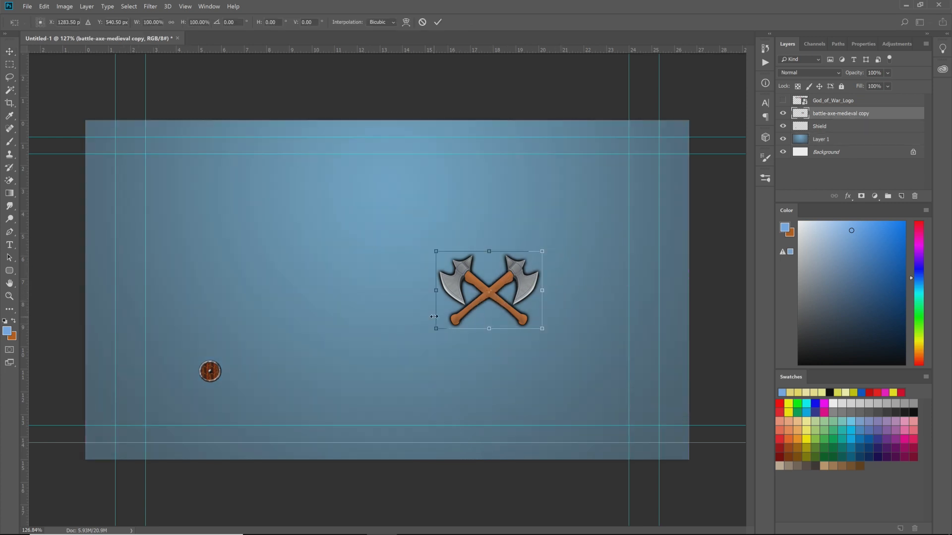
left_click_drag(484, 305, 277, 353)
key("ctrl+plus")
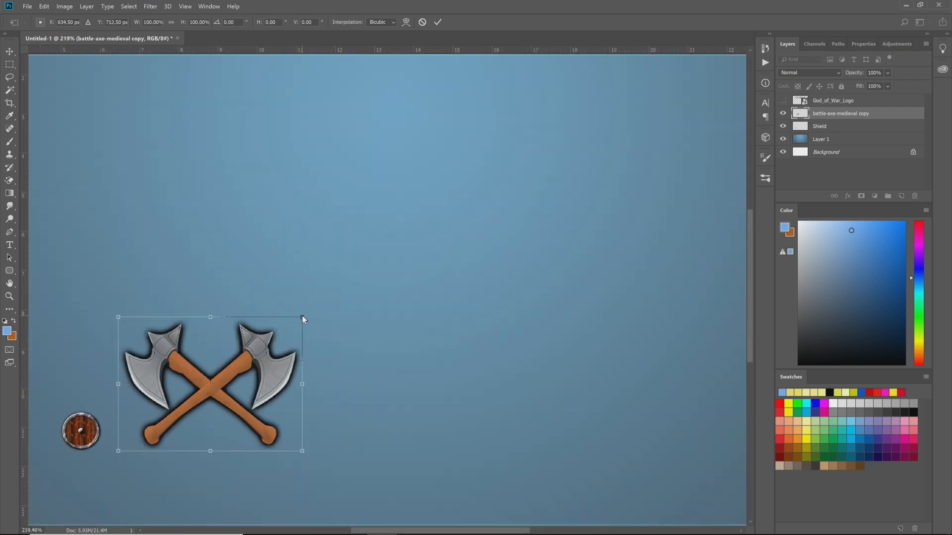
left_click_drag(303, 317, 145, 422)
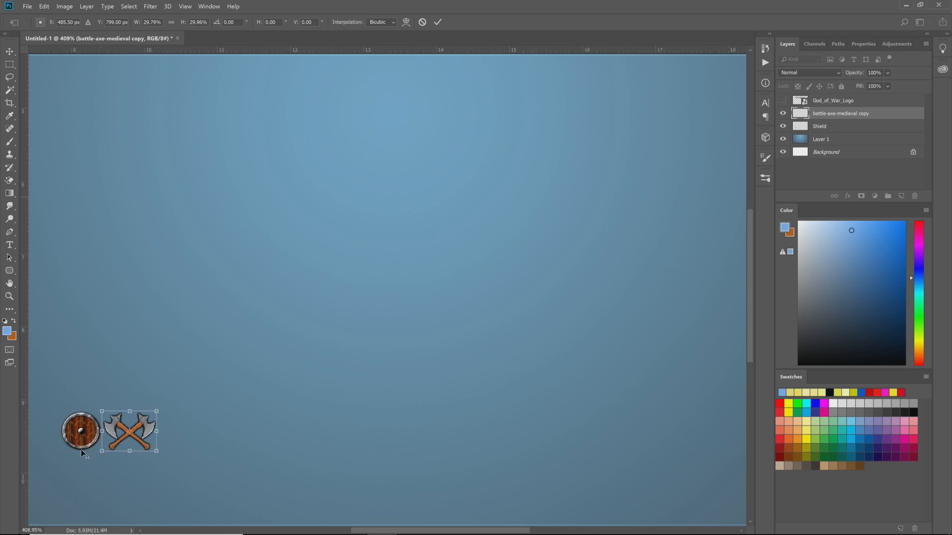
scroll(82, 450, "up", 5)
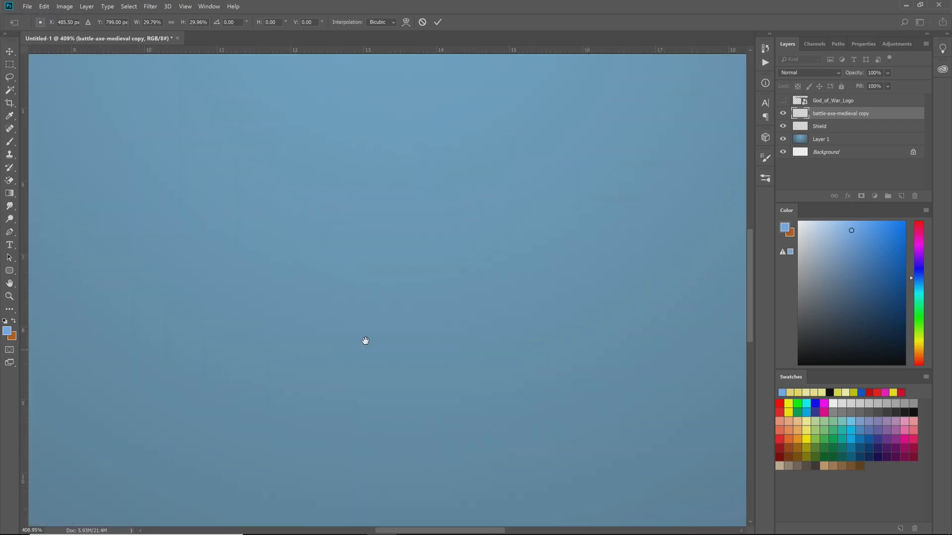
scroll(345, 310, "down", 2)
scroll(159, 387, "down", 5)
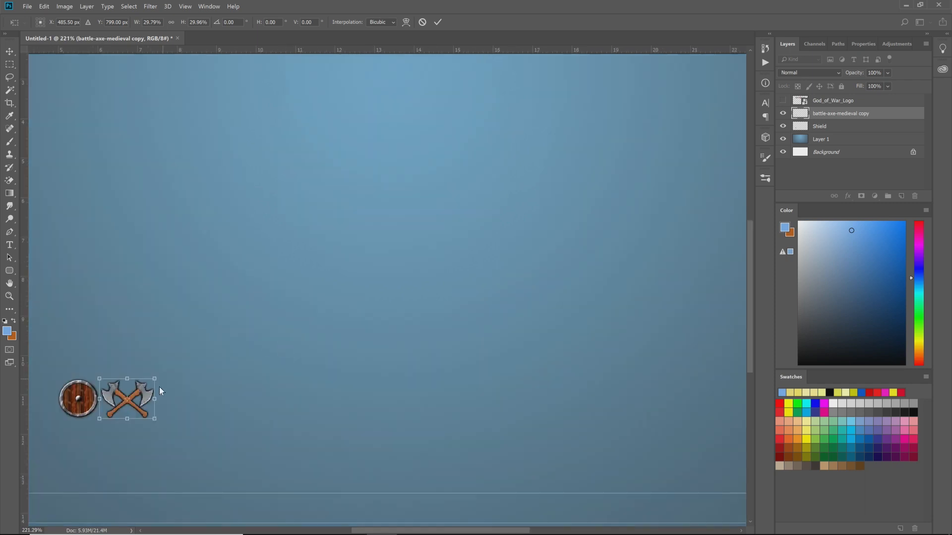
scroll(75, 416, "up", 2)
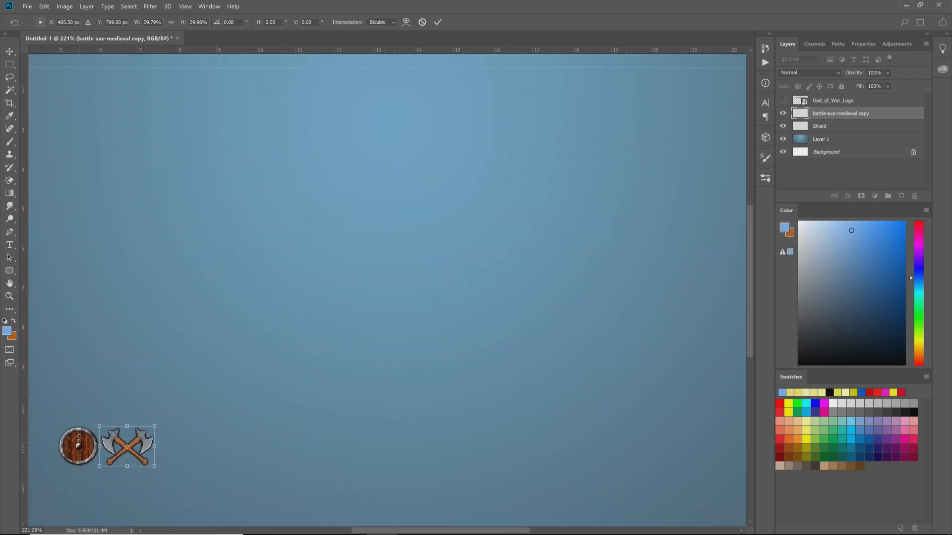
scroll(76, 421, "left", 2)
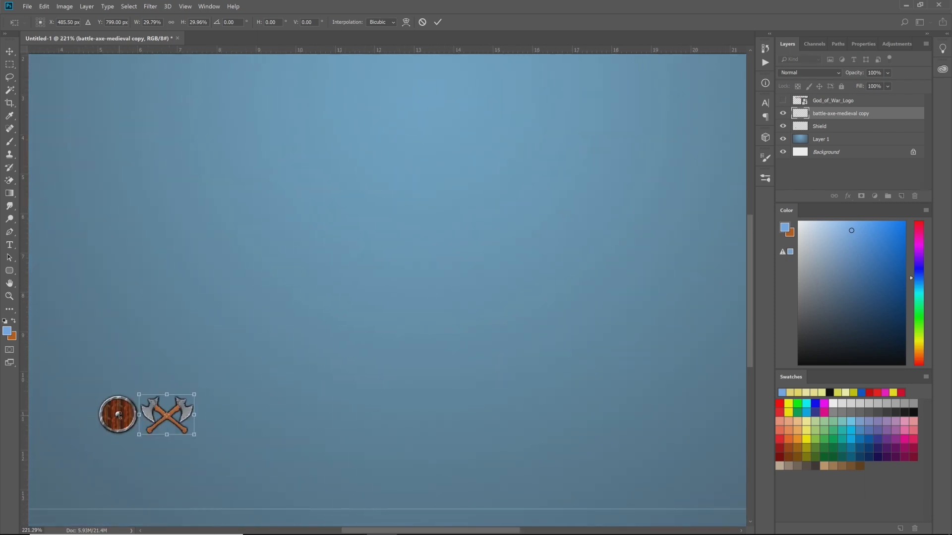
scroll(87, 403, "up", 3)
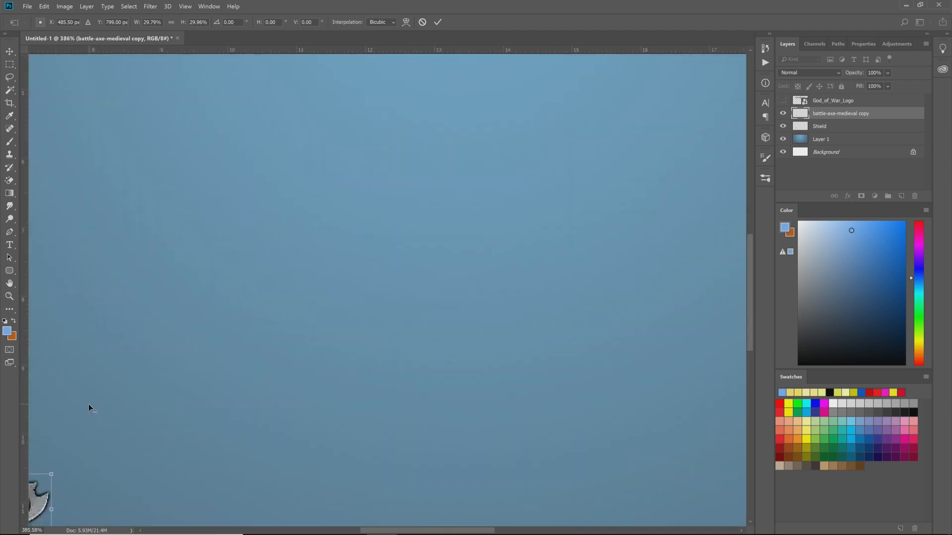
key("alt+space")
left_click(85, 442)
left_click_drag(209, 417, 604, 236)
key("Return")
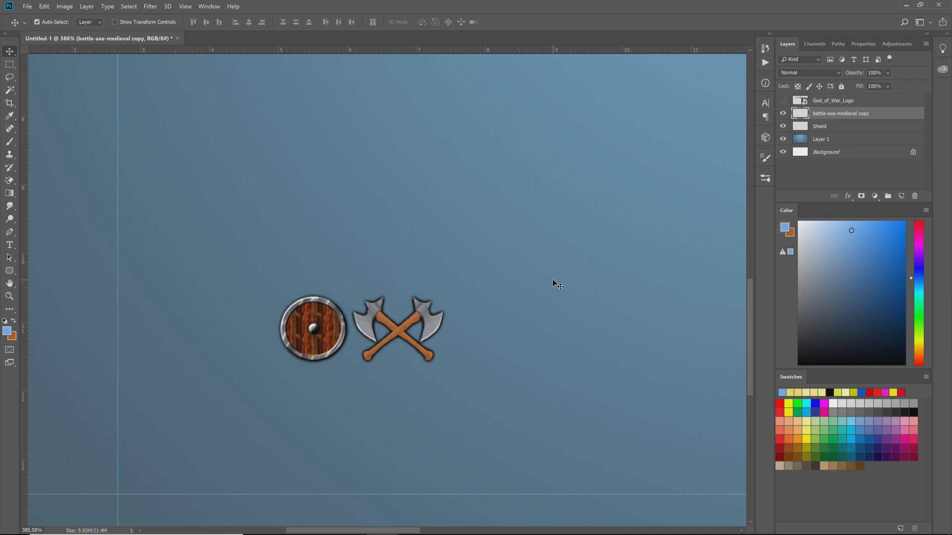
Merge the Shield layer and the battle-axe-medieval copy layer into one layer
left_click_drag(292, 312, 296, 335)
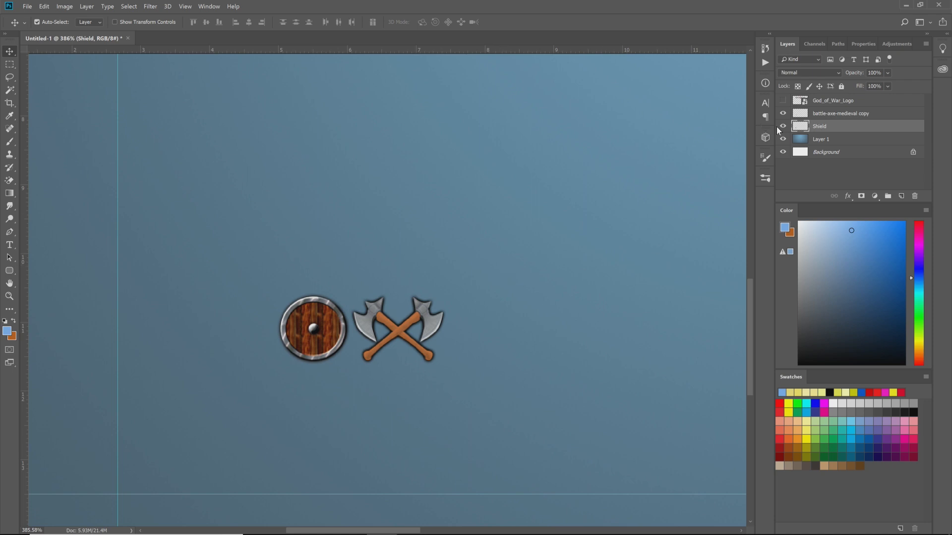
left_click(865, 114, "shift")
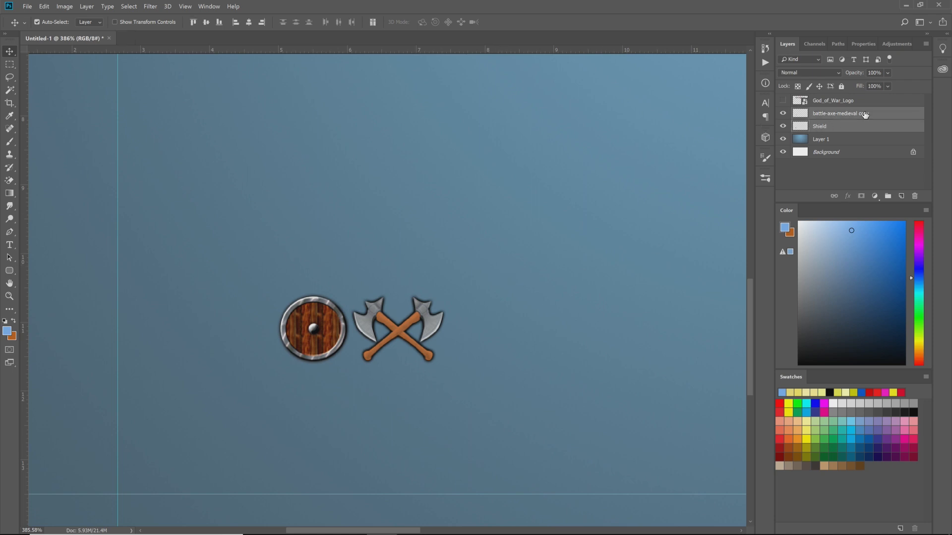
right_click(866, 113)
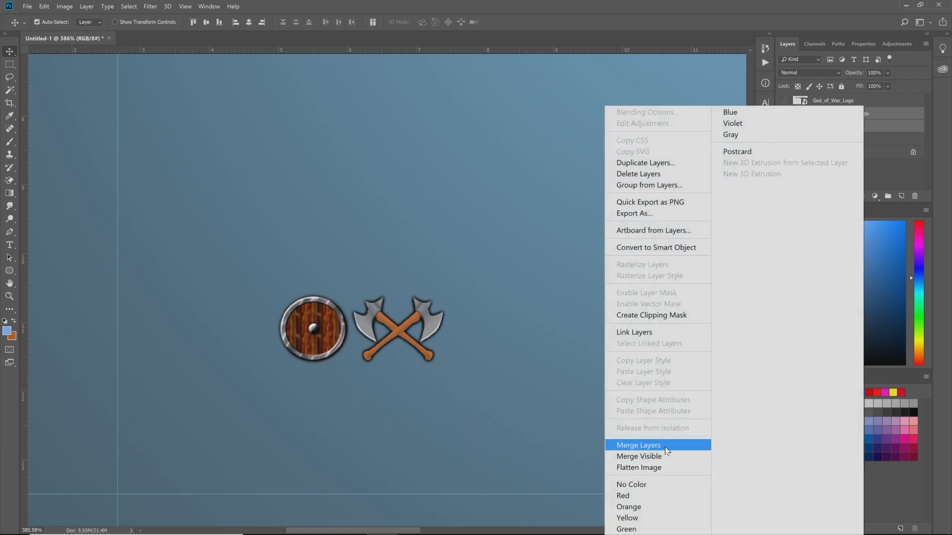
left_click(644, 445)
scroll(547, 330, "down", 3)
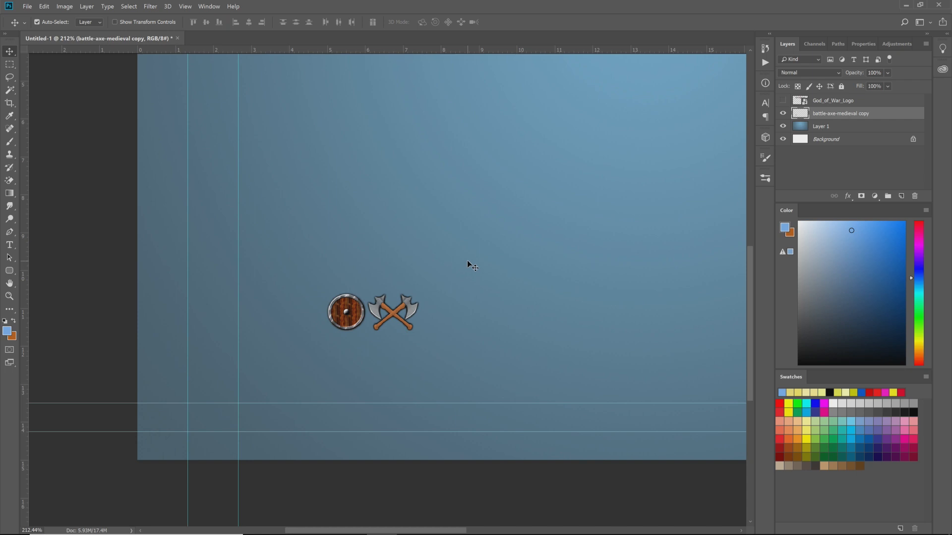
Move the merged shield-and-axes pair into the lower-left corner of the canvas, undoing any shift of the gradient background
left_click_drag(463, 261, 275, 340)
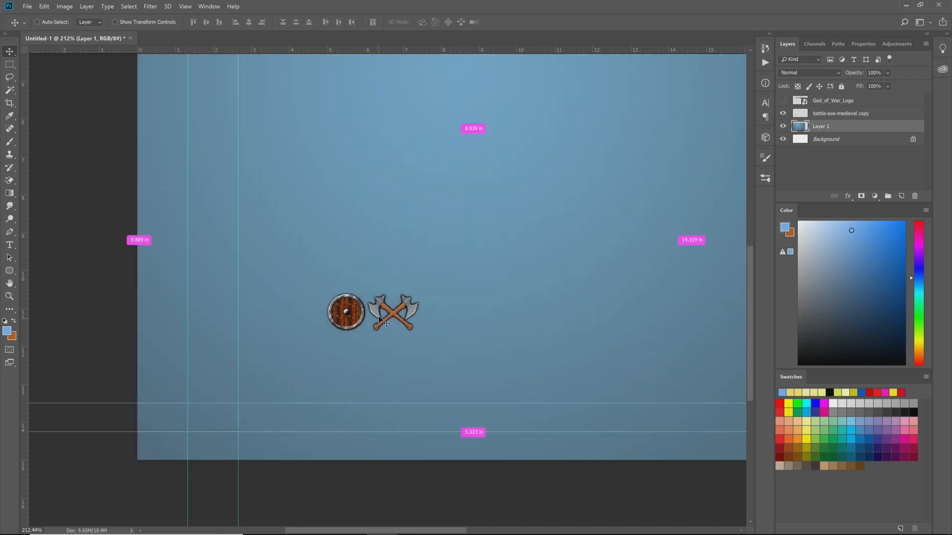
key("ctrl+z")
left_click_drag(386, 314, 195, 445)
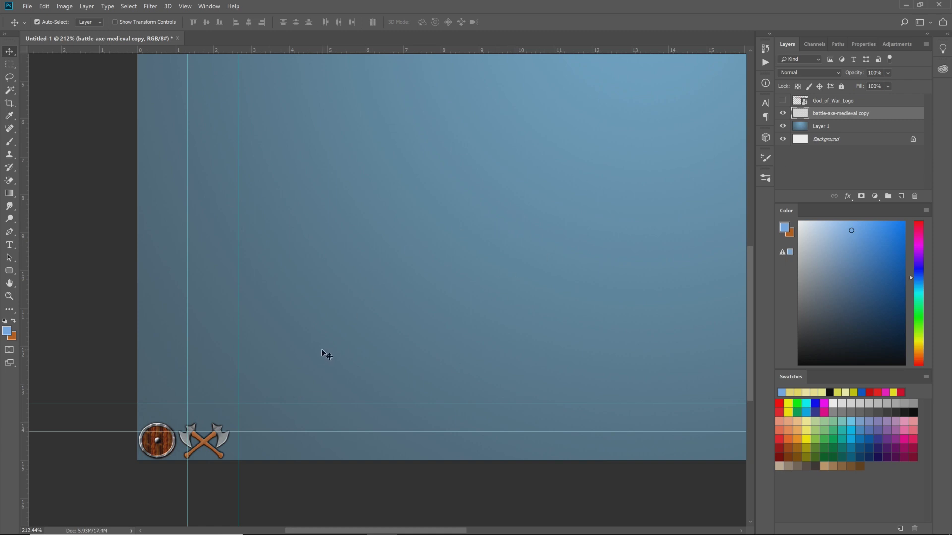
Undo the accidental move of the gradient background and fully lock Layer 1
left_click_drag(321, 349, 251, 409)
key("ctrl+z")
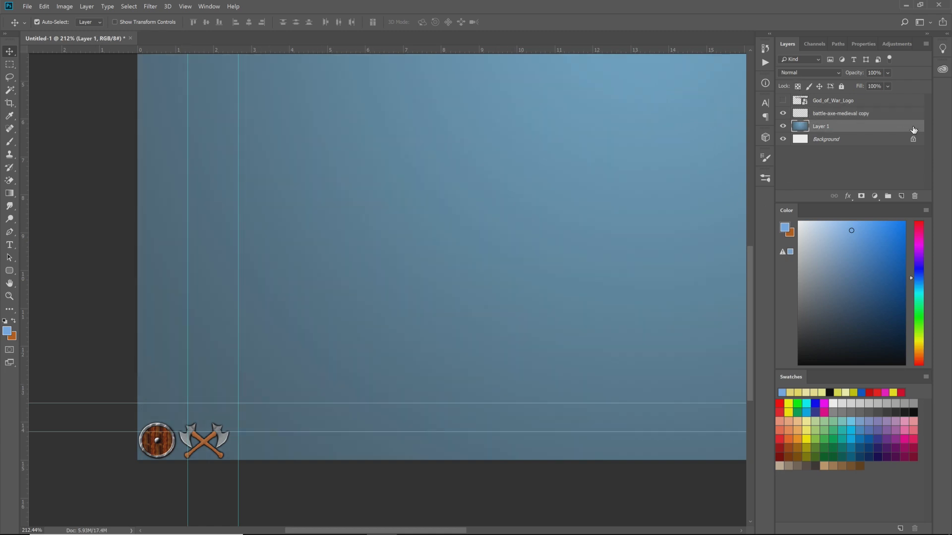
right_click(907, 133)
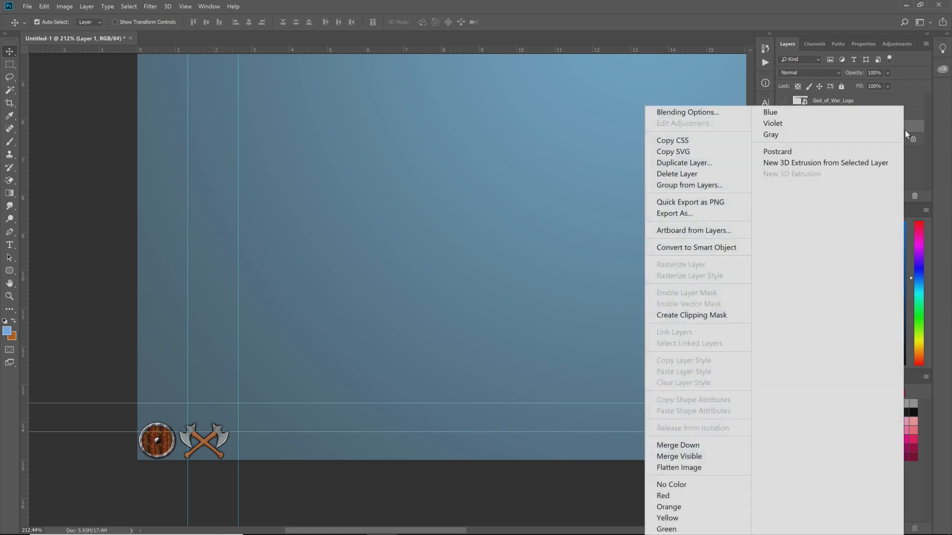
left_click(915, 126)
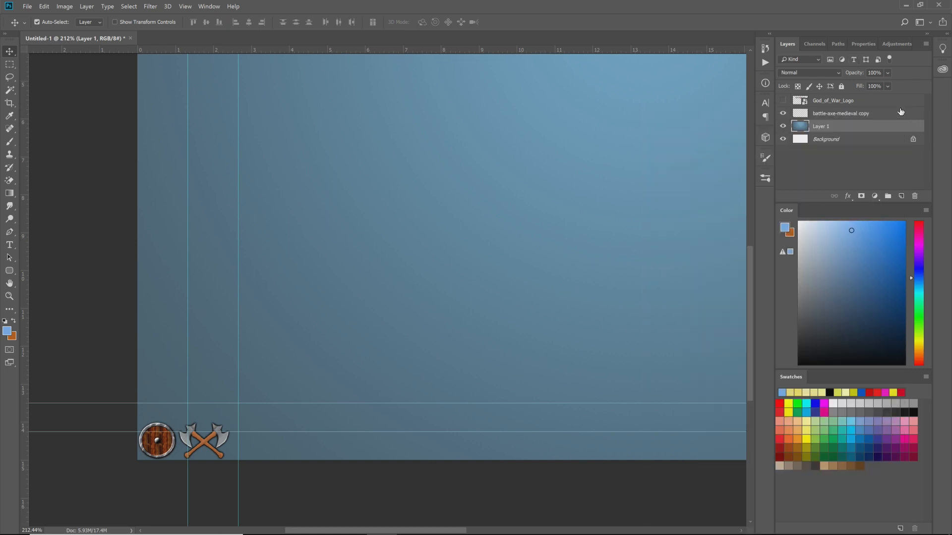
left_click(842, 87)
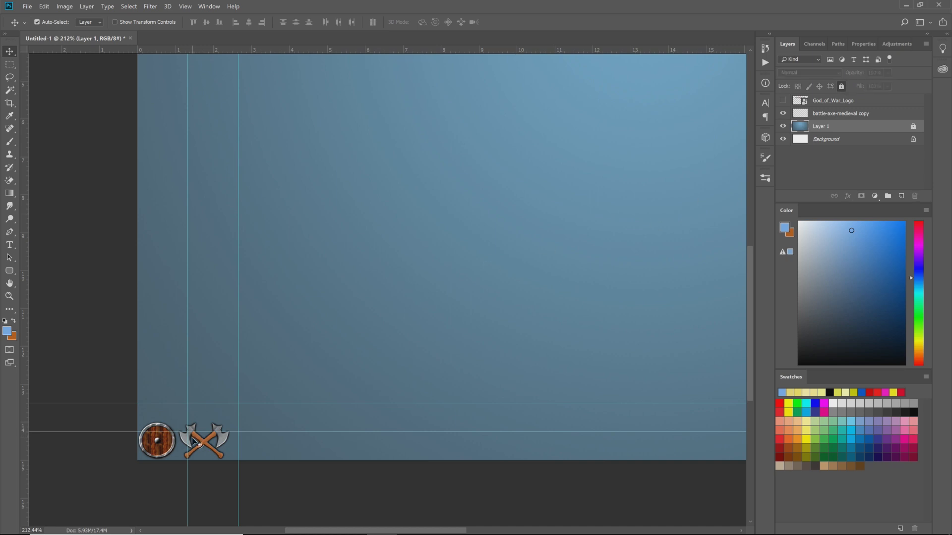
Copy the shield-and-axes pair, paste it in place, and position the copy directly to the right of the original on the bottom edge
left_click_drag(479, 241, 427, 353)
left_click_drag(308, 367, 106, 460)
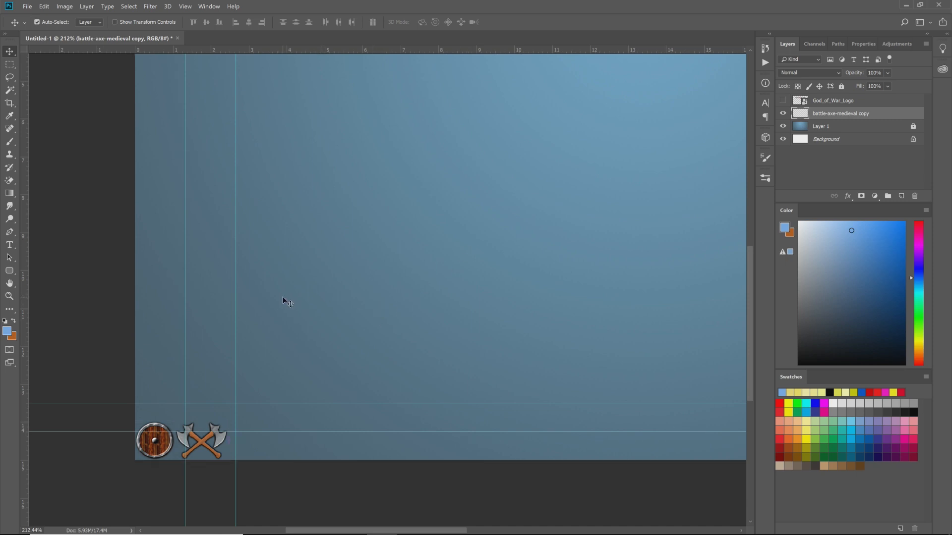
key("ctrl+c")
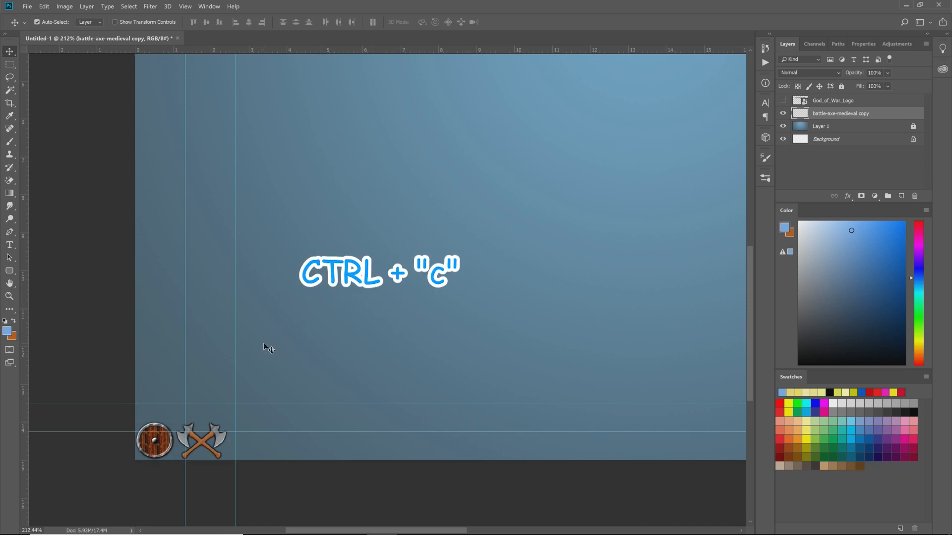
key("ctrl+shift+v")
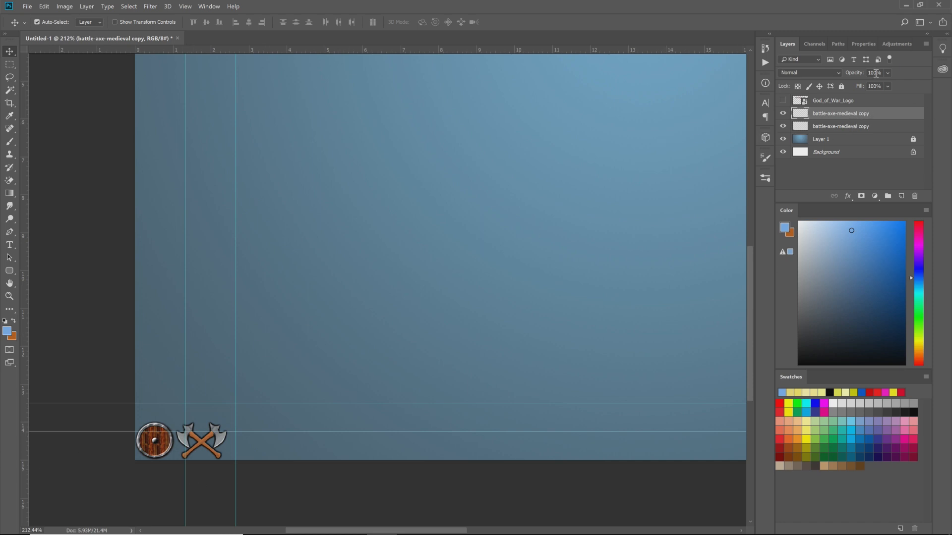
left_click(783, 115)
left_click(783, 126)
left_click_drag(783, 122, 782, 113)
left_click_drag(163, 435, 252, 411)
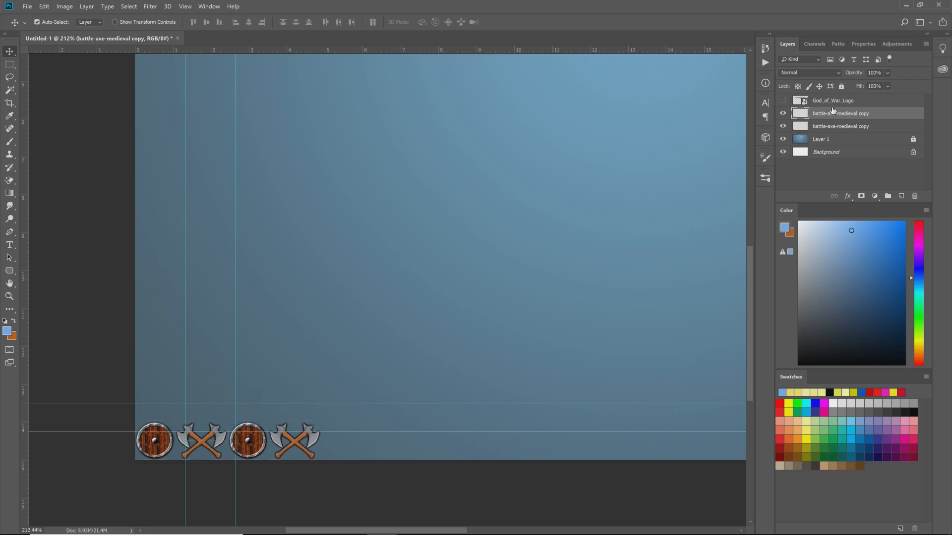
Merge the two shield-and-axes pair layers and place a duplicate of the four-icon strip directly to its right
left_click(840, 127, "shift")
right_click(840, 127)
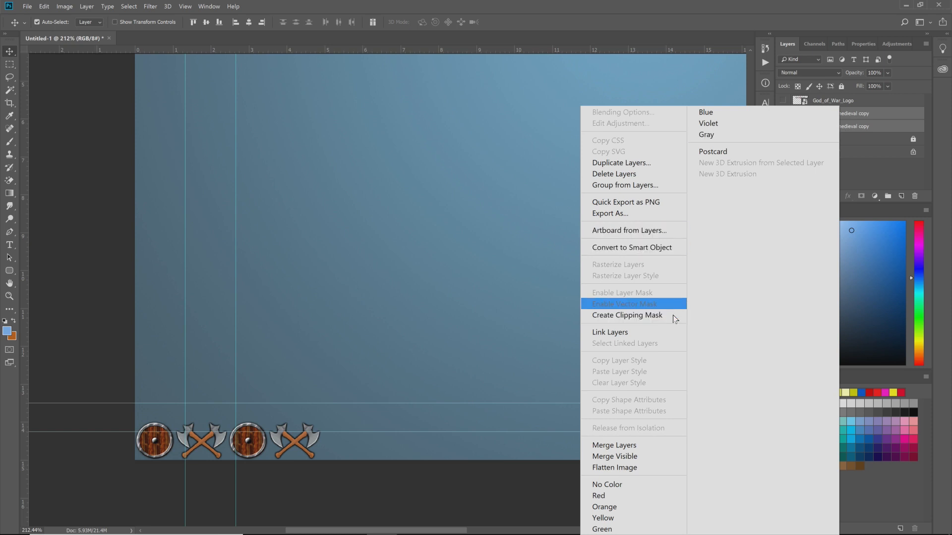
left_click(653, 444)
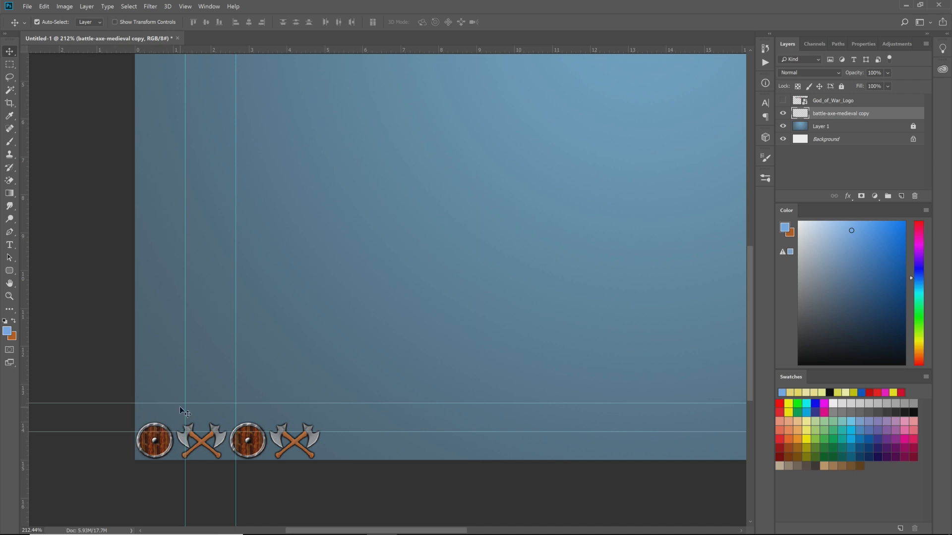
key("ctrl")
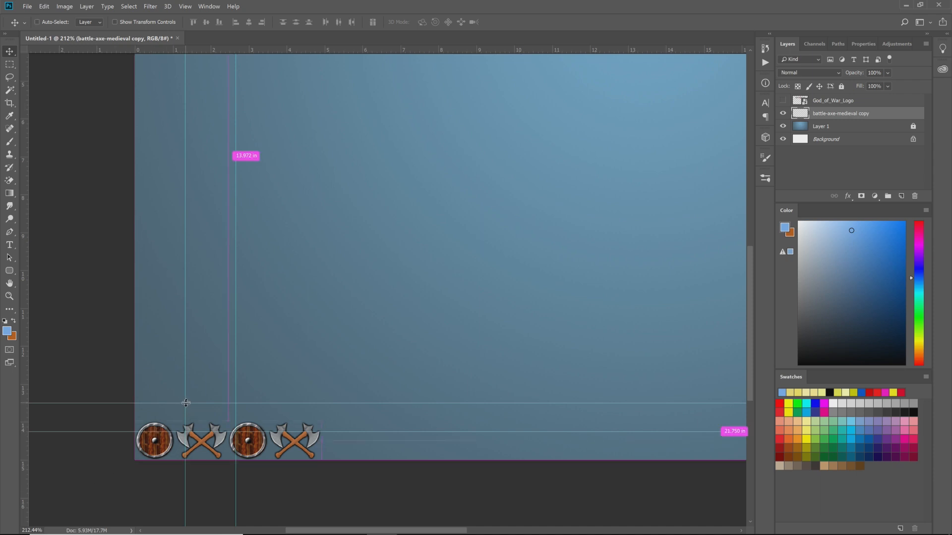
left_click_drag(187, 457, 387, 460)
key("ctrl+0")
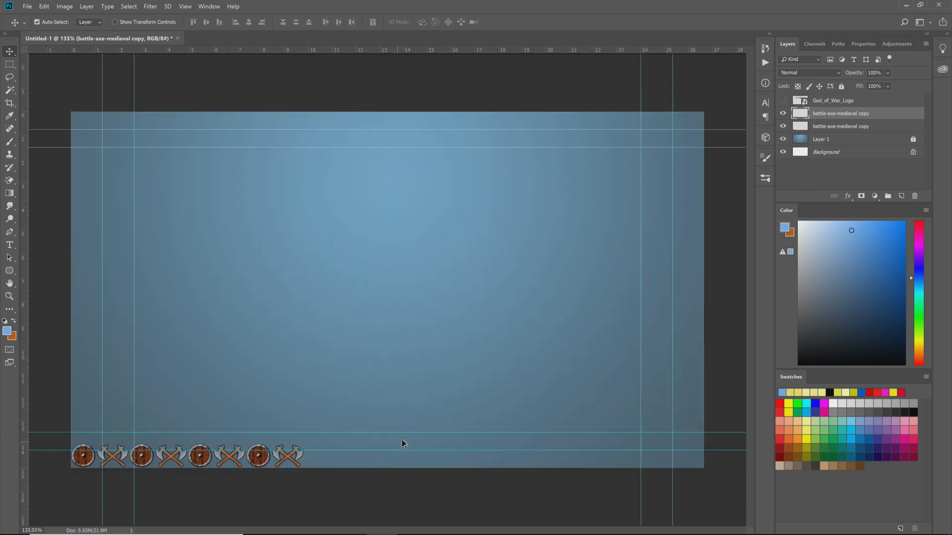
Merge the two four-icon strips and place a duplicate of the eight-icon strip directly to its right
left_click(833, 127, "shift")
right_click(834, 127)
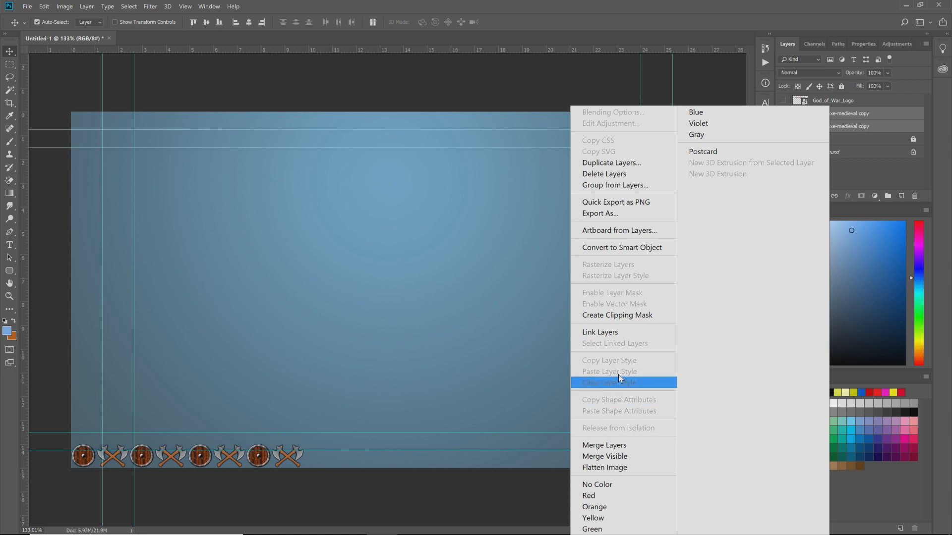
left_click(621, 446)
left_click_drag(52, 421, 347, 509)
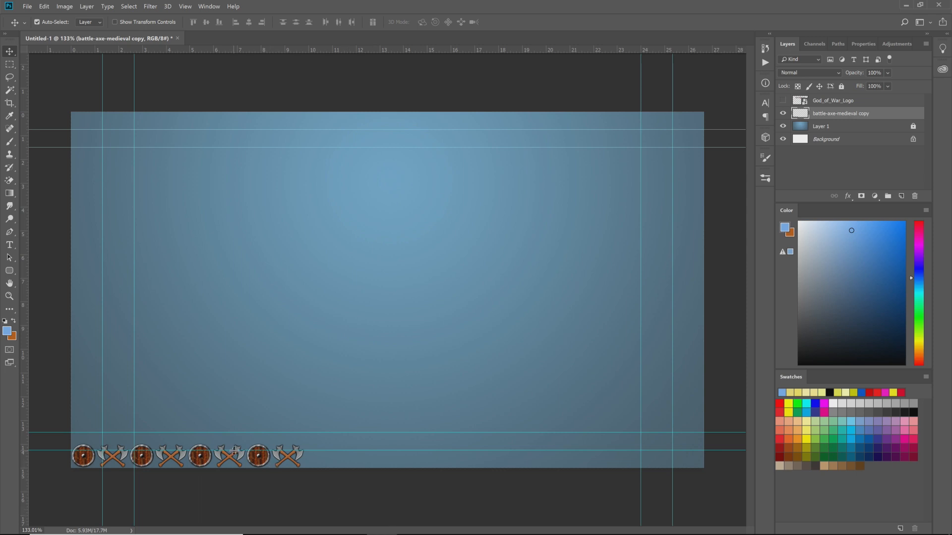
key("ctrl+j")
left_click_drag(234, 459, 467, 468)
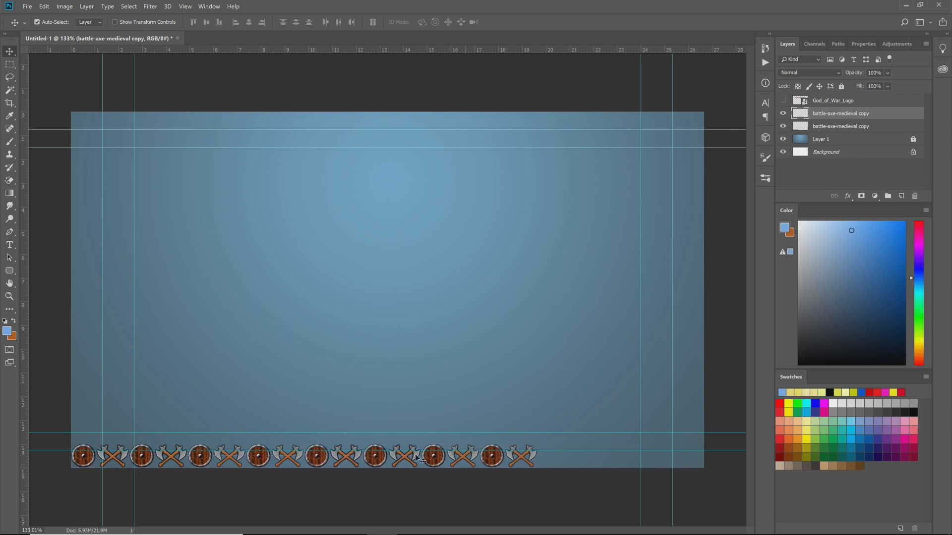
Merge the two eight-icon strips and place a duplicate to the right so the row reaches past the canvas's right edge
left_click(825, 130, "shift")
right_click(825, 132)
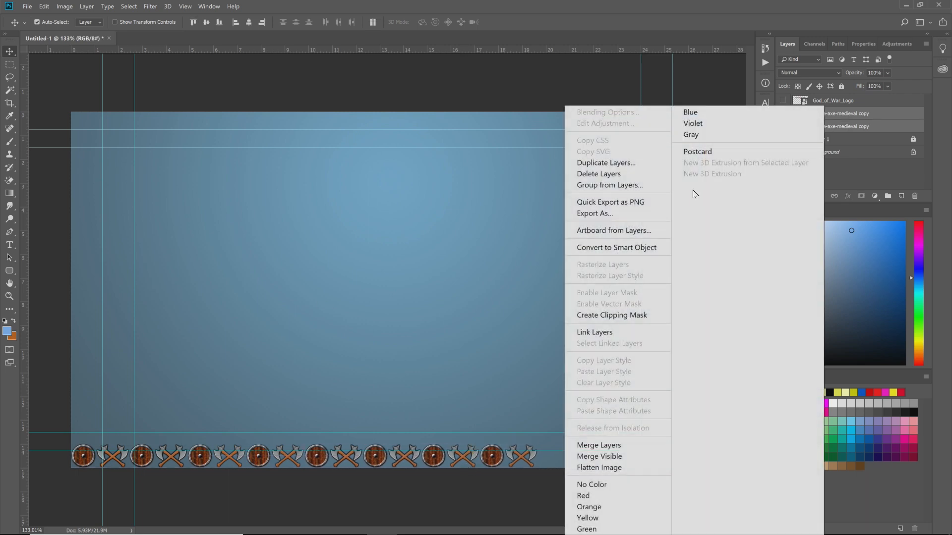
left_click(611, 446)
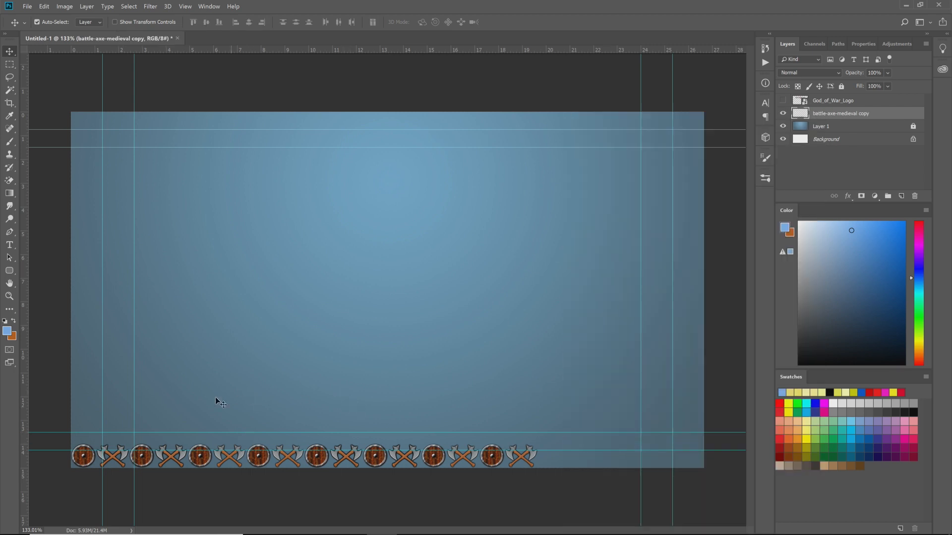
left_click_drag(640, 521, 639, 521)
key("ctrl+j")
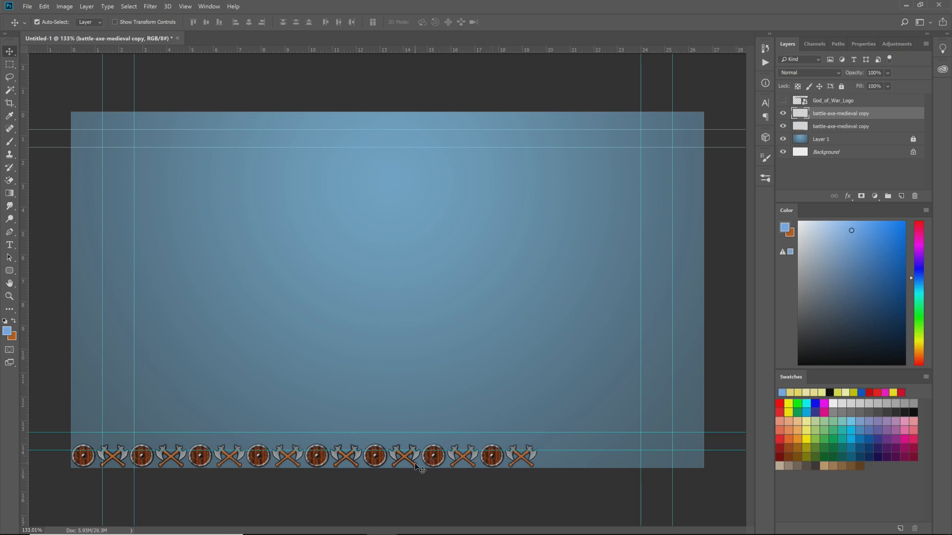
left_click_drag(425, 460, 861, 456)
left_click_drag(322, 459, 750, 459)
key("ctrl+z")
left_click_drag(72, 457, 552, 455)
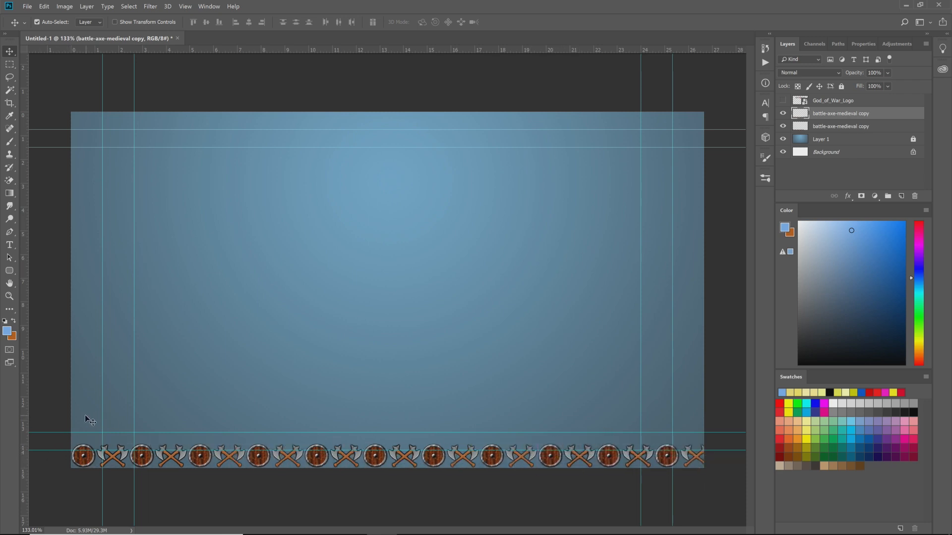
Merge the two strip layers into a single full-width row of icons along the bottom edge
left_click(853, 127, "shift")
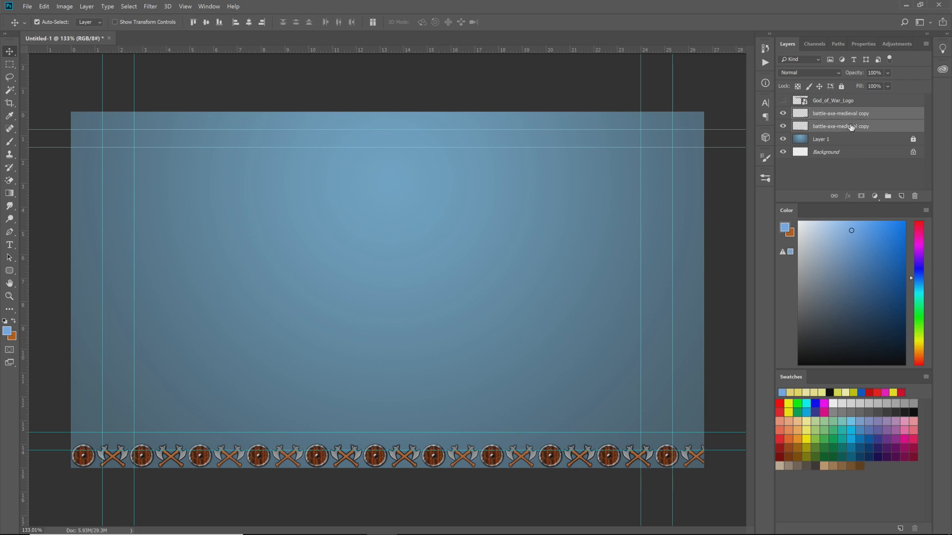
right_click(851, 124)
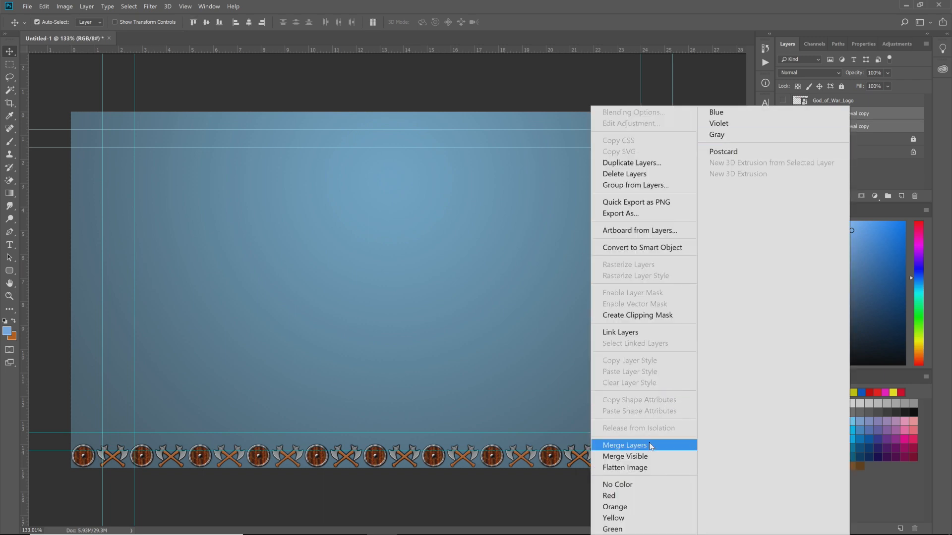
left_click(649, 445)
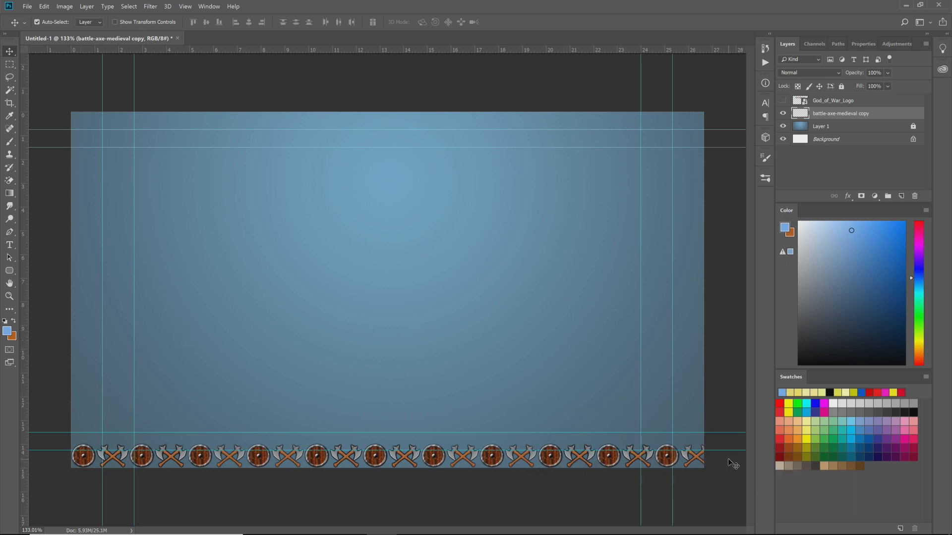
Duplicate the full icon row and place the copy just above it, offset right so its shields sit over the axes below
key("ctrl")
key("ctrl+j")
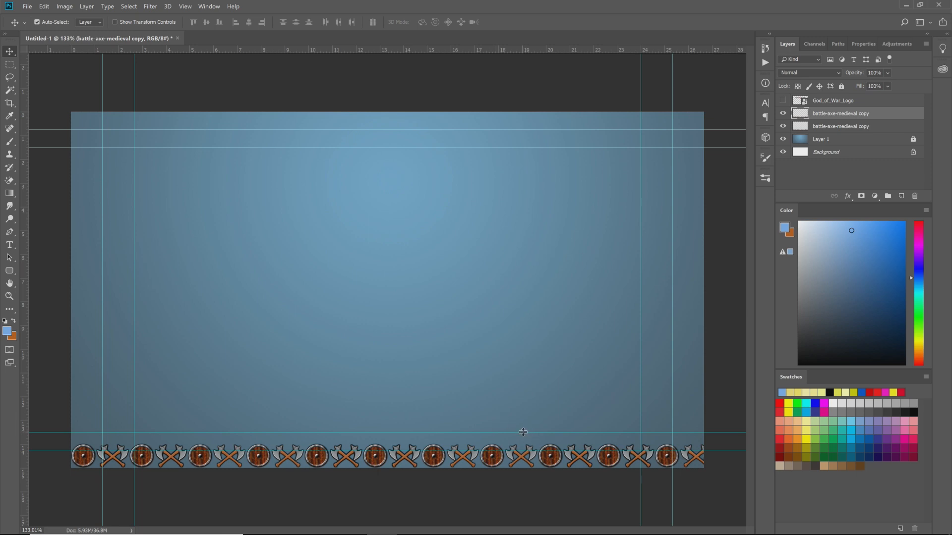
left_click_drag(498, 456, 524, 434)
key("Right")
key("Right")
key("Right")
key("Right")
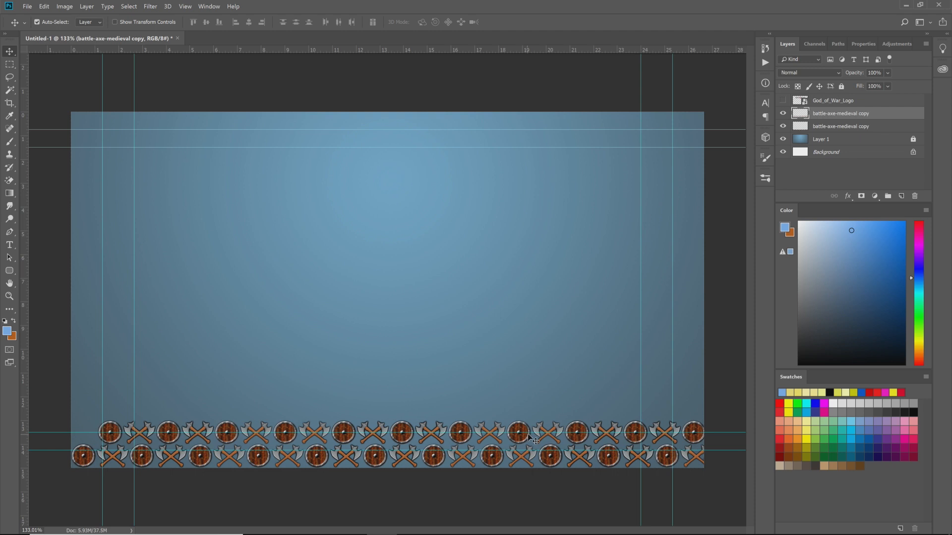
key("Right")
key("Right")
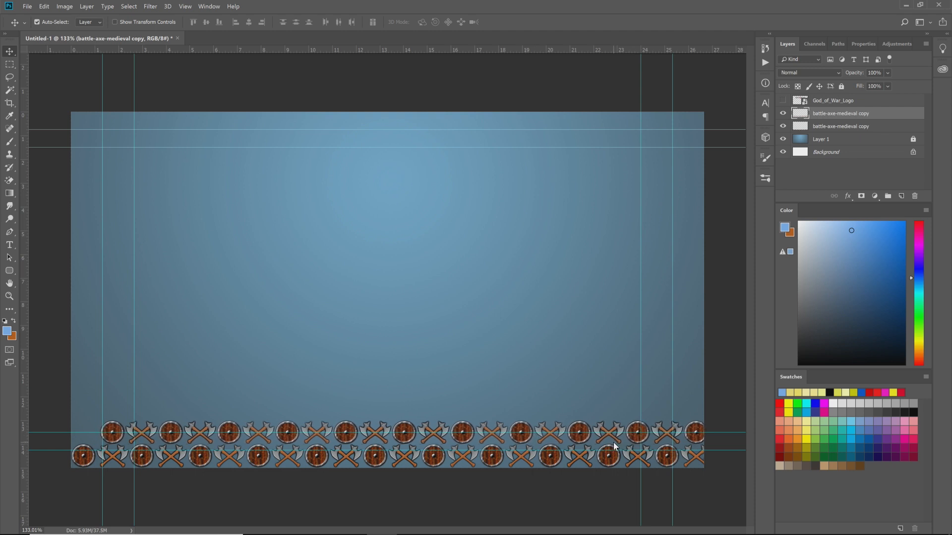
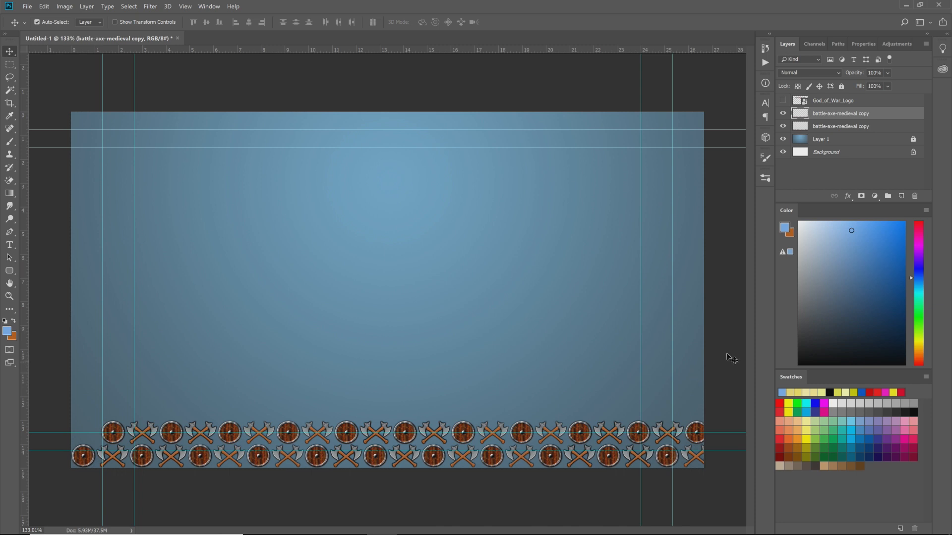
Merge the two staggered icon rows into one layer
left_click(852, 130, "shift")
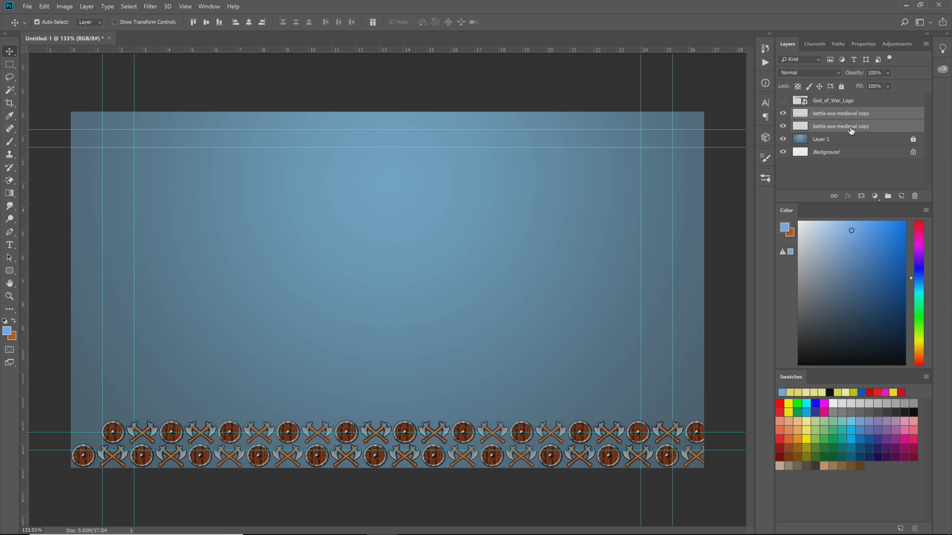
right_click(851, 130)
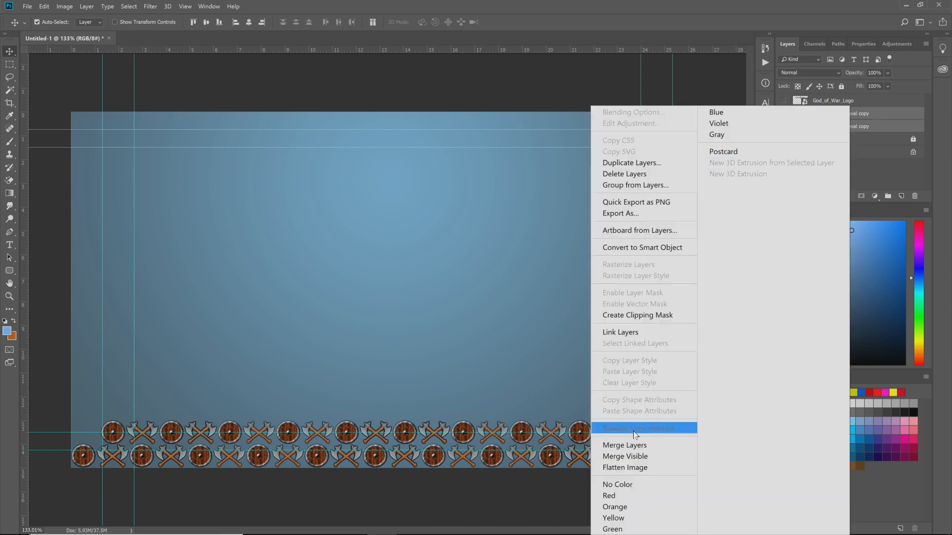
left_click(624, 445)
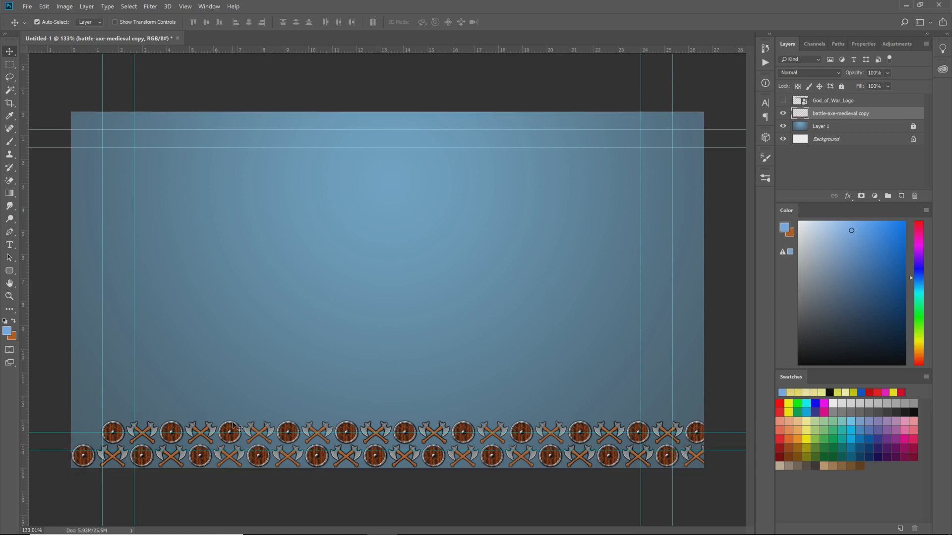
Duplicate the merged two-row icon layer and place the copy one row higher and half a pattern to the left, overlapping the upper row
key("ctrl+j")
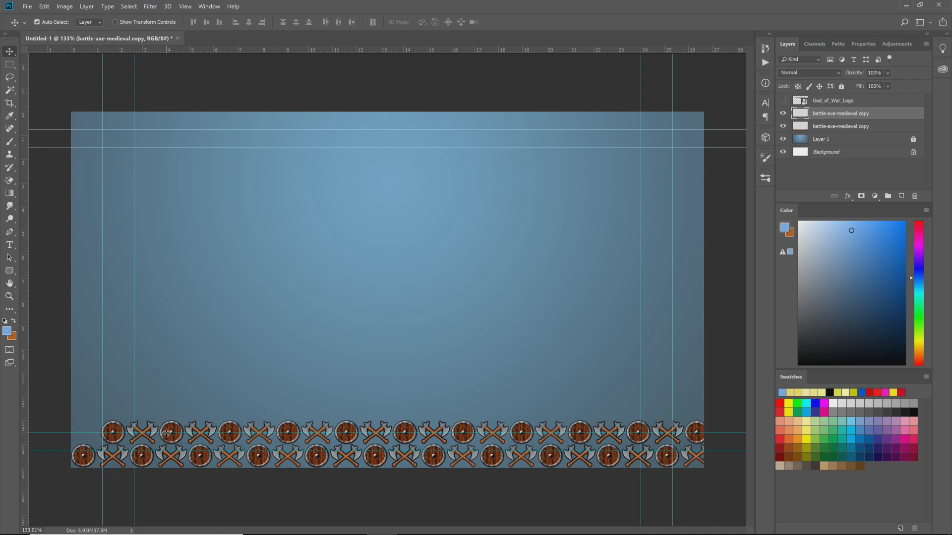
left_click_drag(167, 432, 171, 381)
key("ctrl+z")
left_click_drag(171, 441, 142, 415)
Nudge the copied rows slightly right and down so the shields and axes match the icons and spacing beneath
key("ctrl+plus")
key("ctrl+plus")
scroll(119, 426, "down", 5)
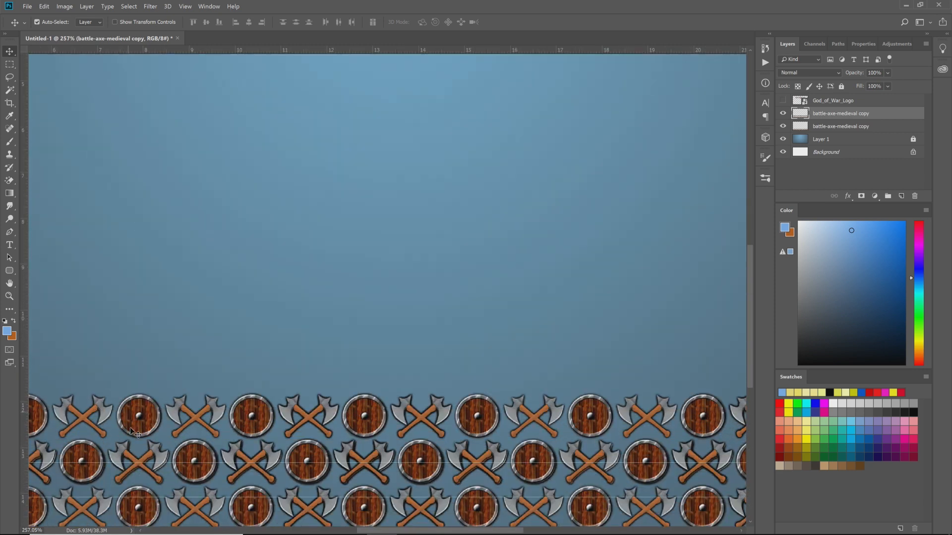
scroll(131, 432, "down", 1)
key("Right")
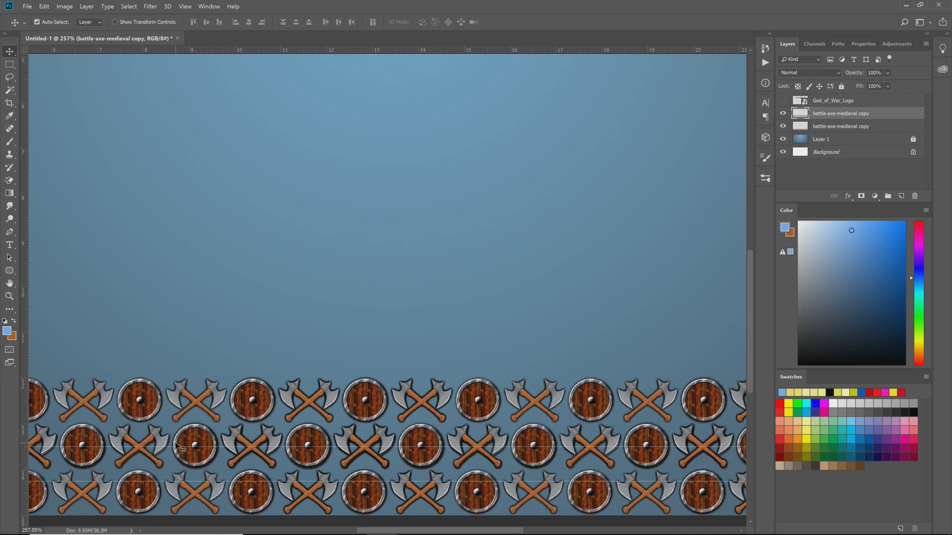
key("Down")
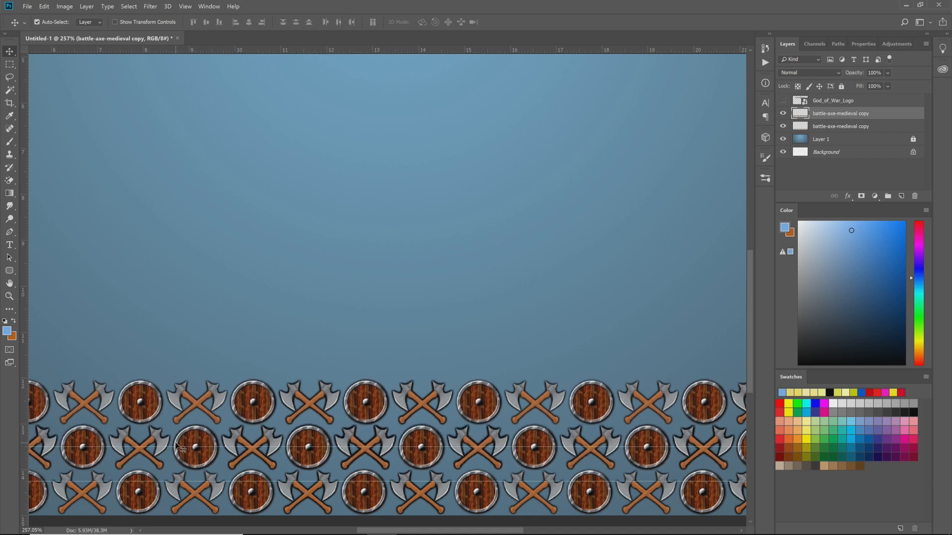
Merge the two overlapping icon layers into a single three-row layer
key("ctrl+0")
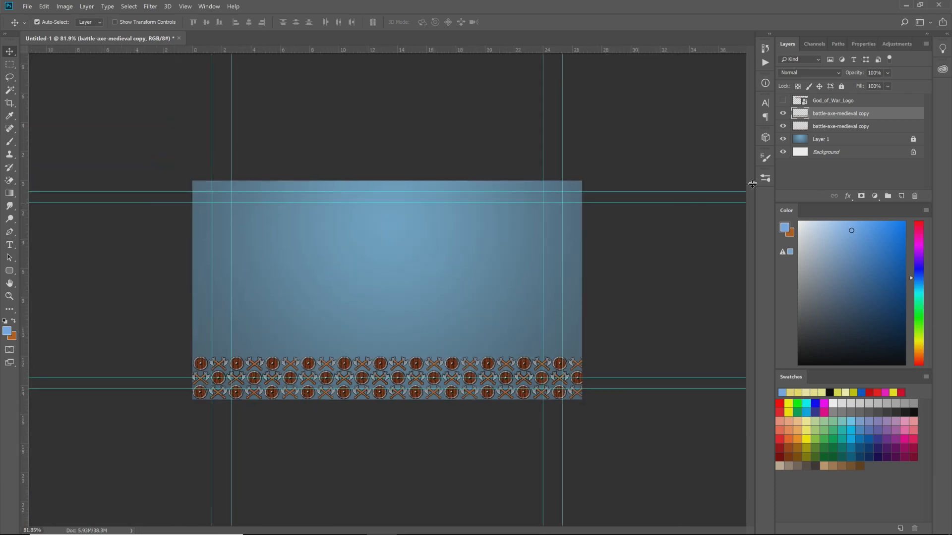
left_click(847, 128, "shift")
right_click(854, 127)
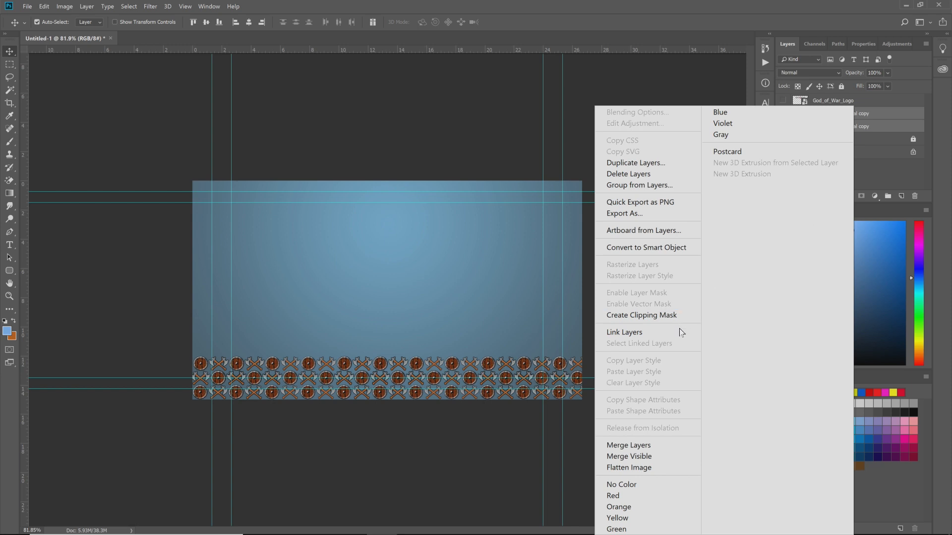
left_click(658, 445)
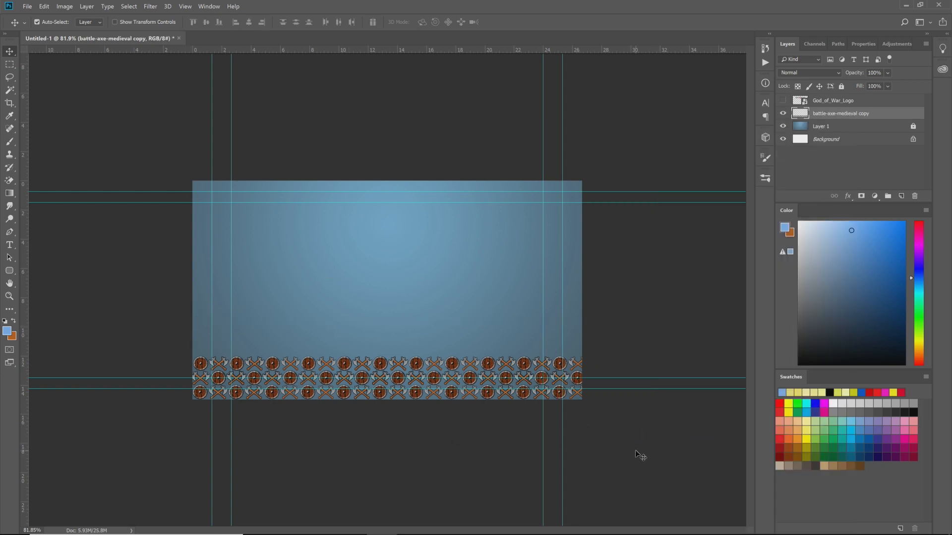
Duplicate the three-row block and place the copy directly above it, shifted so shields sit over axes and the rows reach the canvas's left edge
left_click_drag(449, 380, 439, 379)
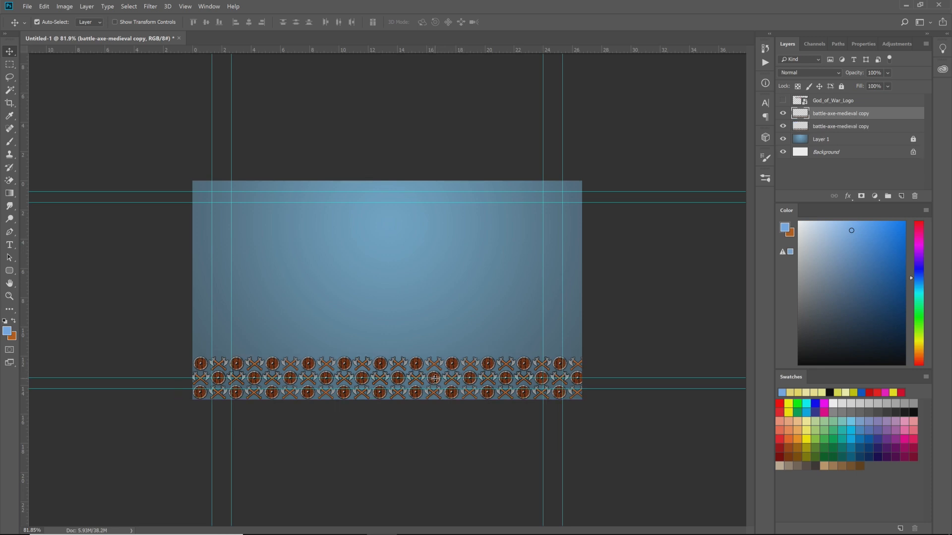
left_click_drag(435, 378, 435, 327)
key("ctrl+z")
left_click_drag(432, 376, 453, 325)
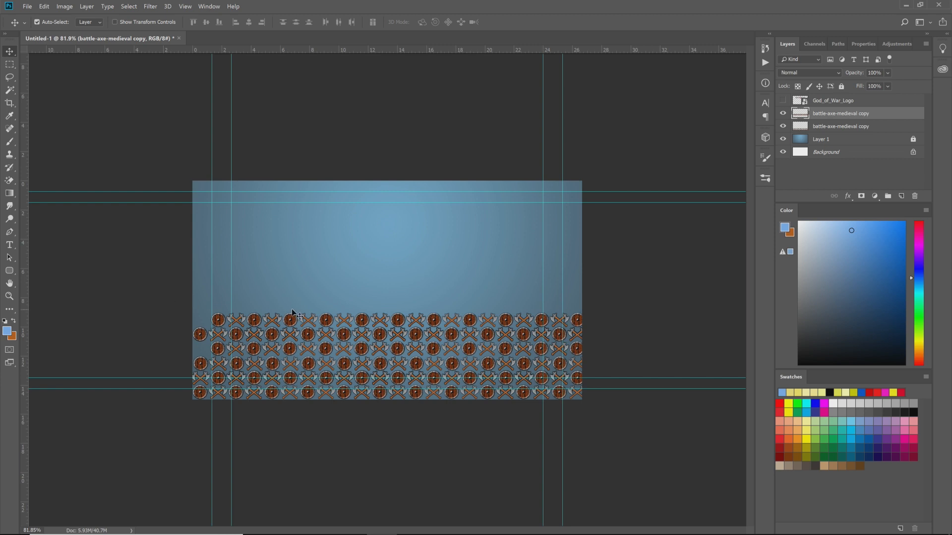
left_click_drag(326, 320, 291, 318)
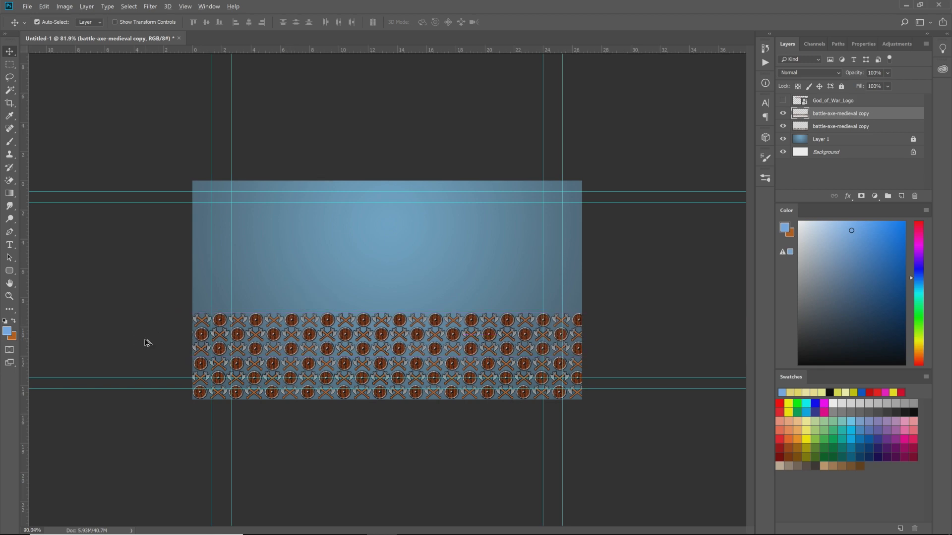
Nudge the upper three-row copy slightly left so its shields and axes line up with the rows below
scroll(149, 340, "up", 3)
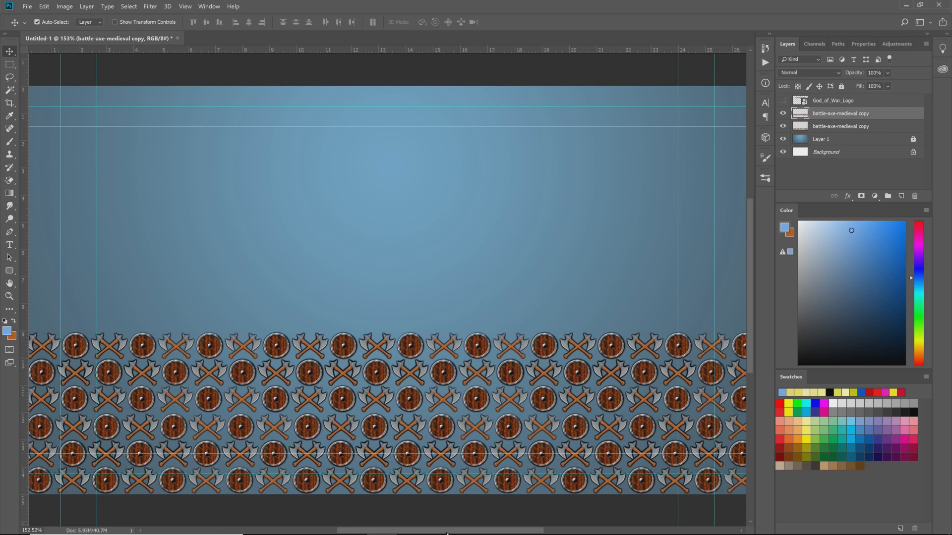
left_click_drag(457, 531, 434, 532)
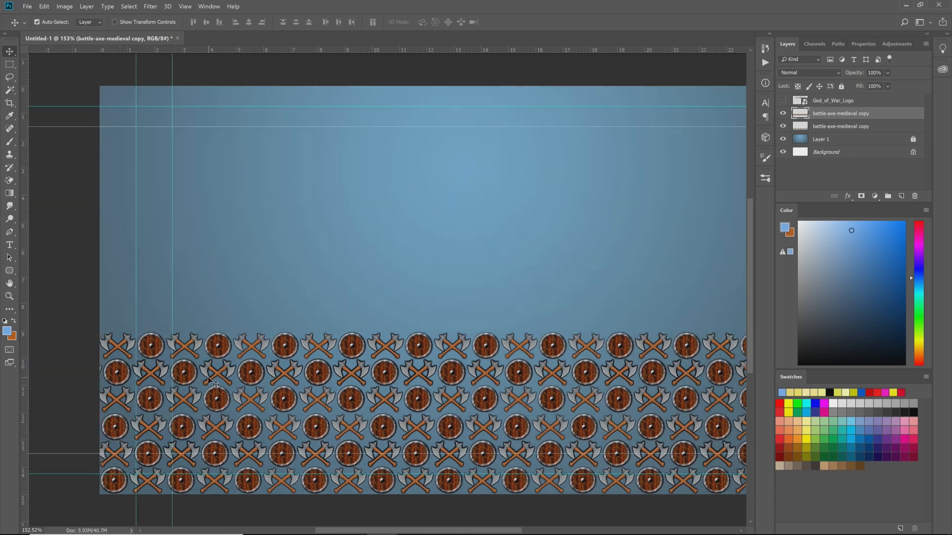
key("Left")
key("Left")
key("Left")
key("Left")
key("Right")
key("Right")
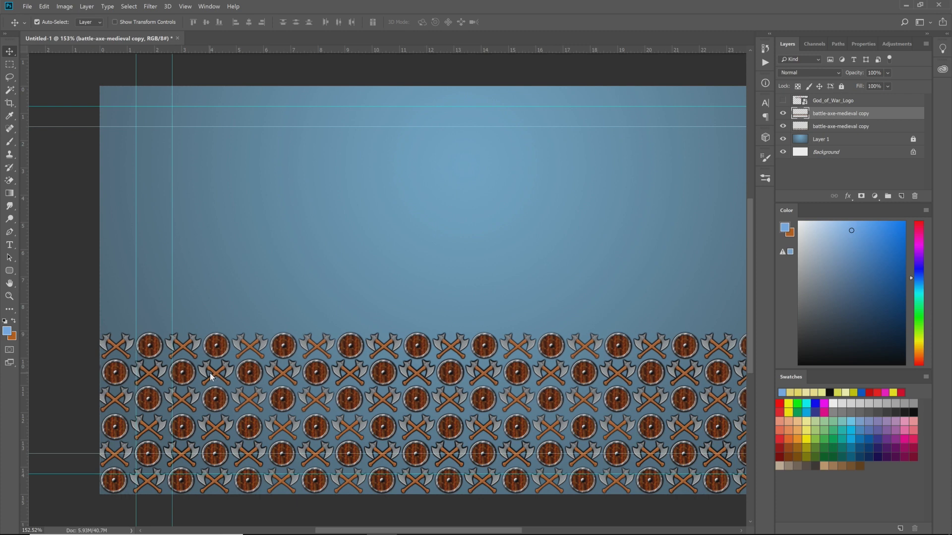
Merge the two three-row blocks into one six-row pattern layer
scroll(403, 300, "down", 2)
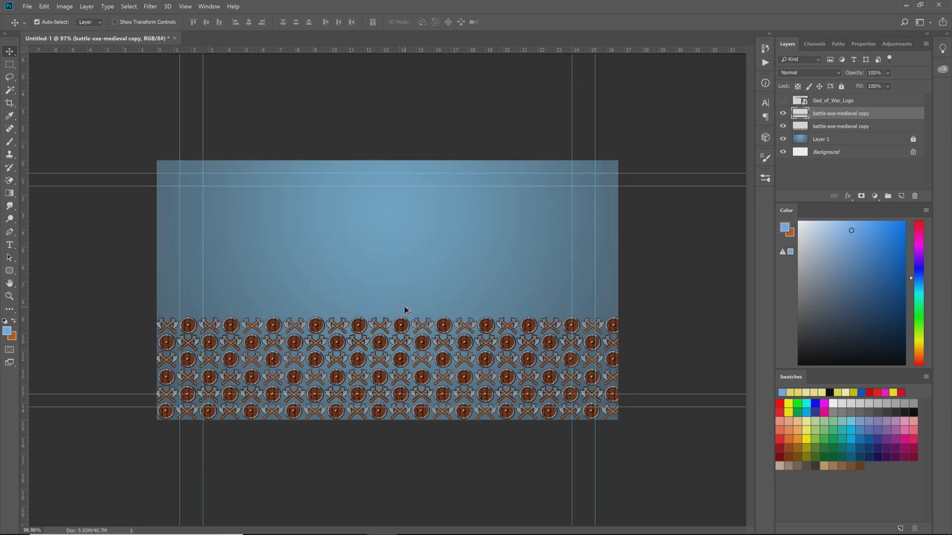
left_click(864, 127, "shift")
right_click(864, 128)
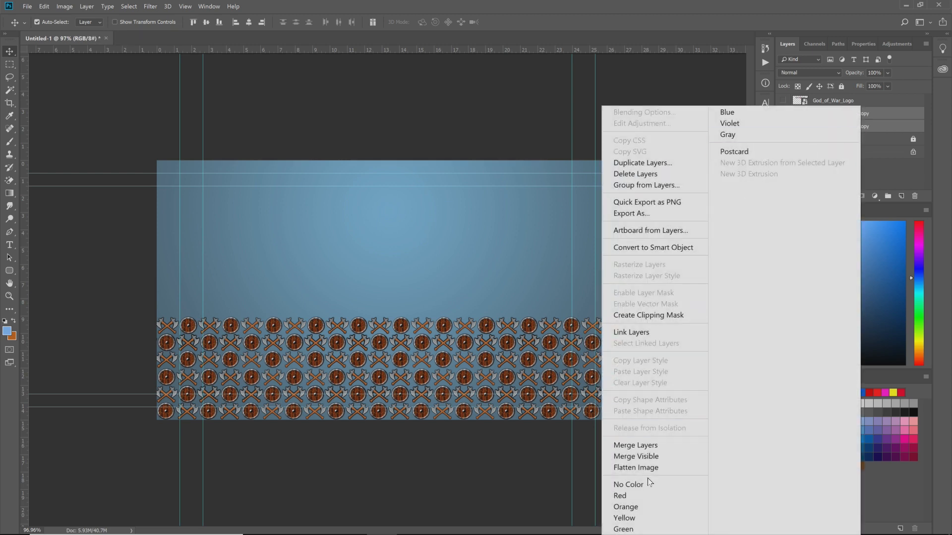
left_click(654, 452)
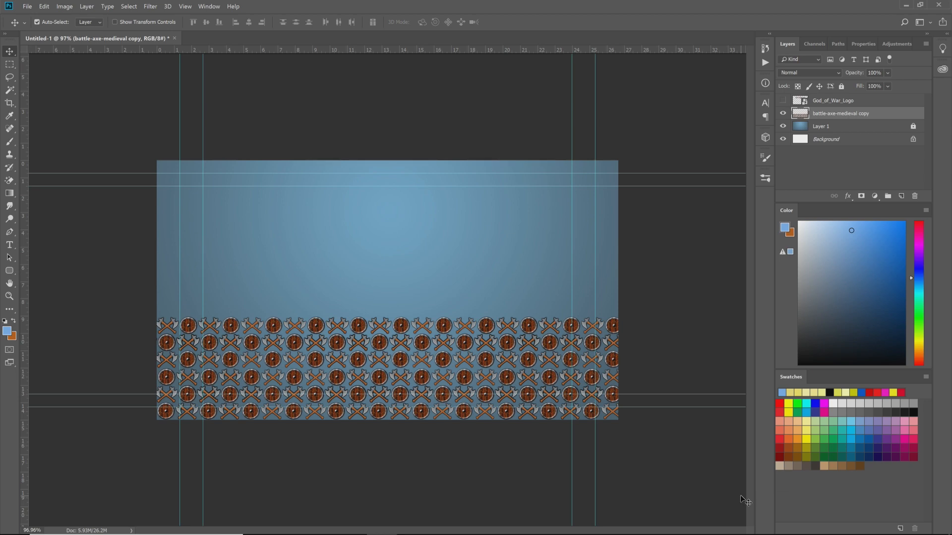
Duplicate the six-row block directly above itself, continuing the staggered rows, and merge both layers into one
key("ctrl+j")
left_click_drag(440, 363, 455, 259)
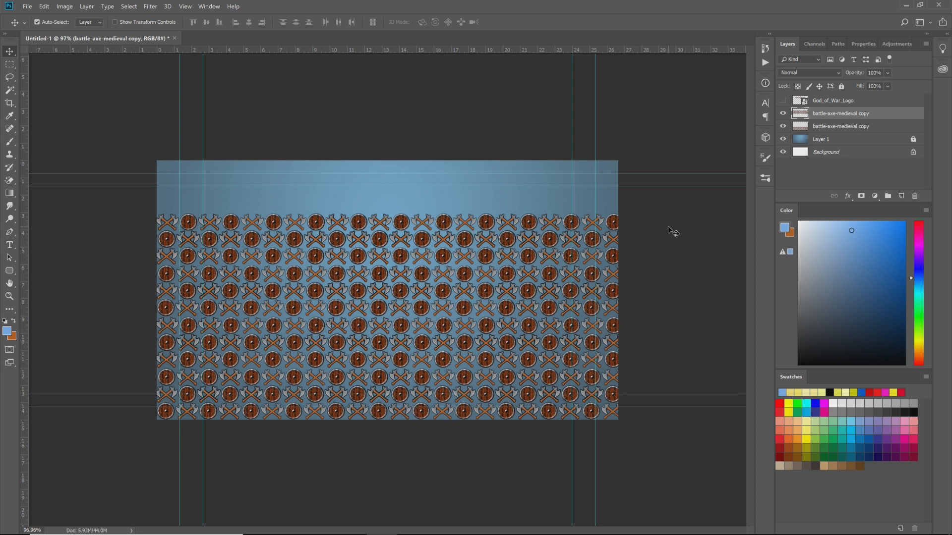
left_click(838, 131, "shift")
right_click(838, 131)
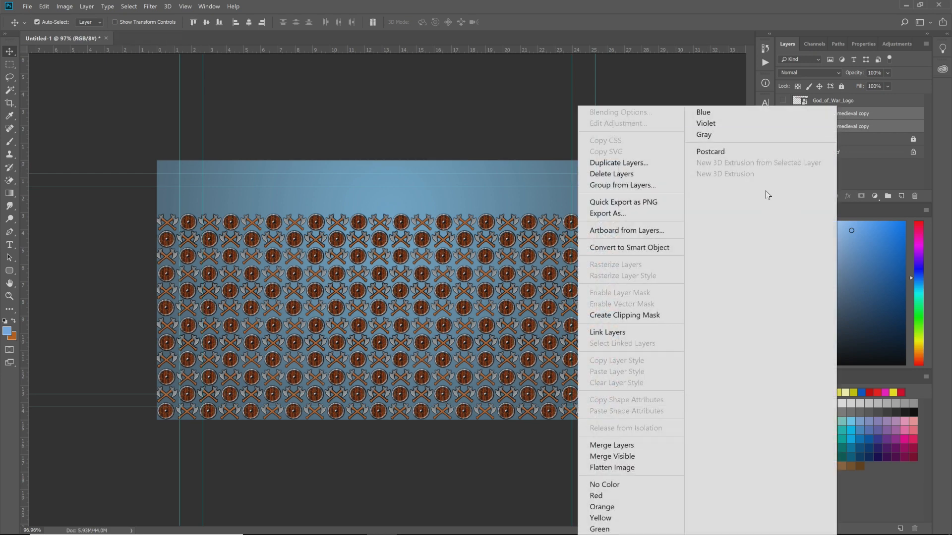
left_click(656, 442)
Duplicate the twelve-row pattern and move the copy up to fill the top of the canvas, nudging it into line with the rows below
key("ctrl")
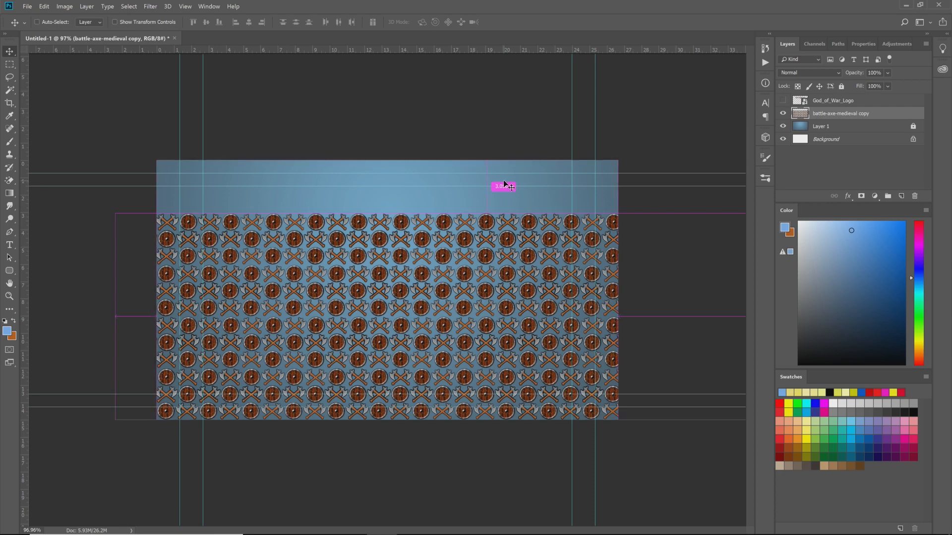
left_click_drag(428, 270, 448, 84)
scroll(397, 207, "up", 5)
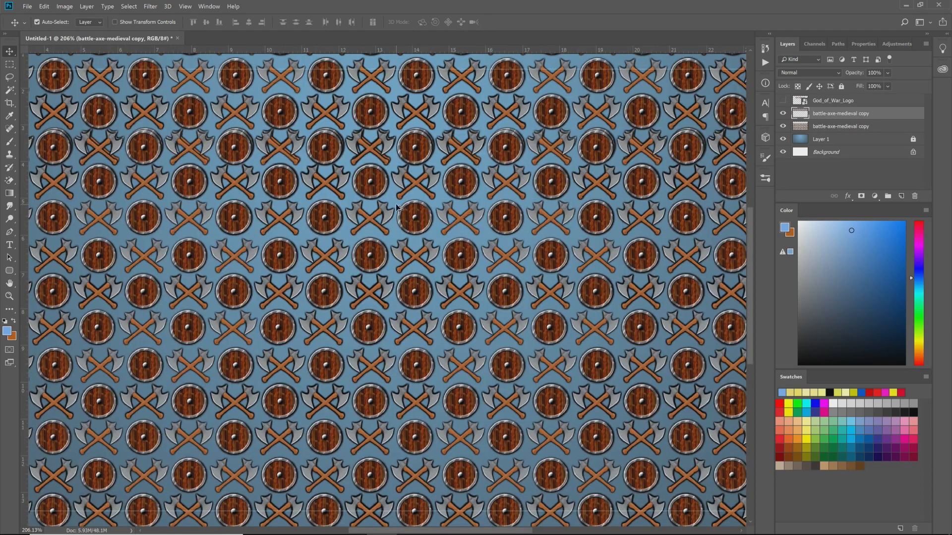
key("Right")
key("Up")
key("Right")
key("Right")
key("Left")
key("Left")
key("Up")
key("Left")
key("Right")
key("Right")
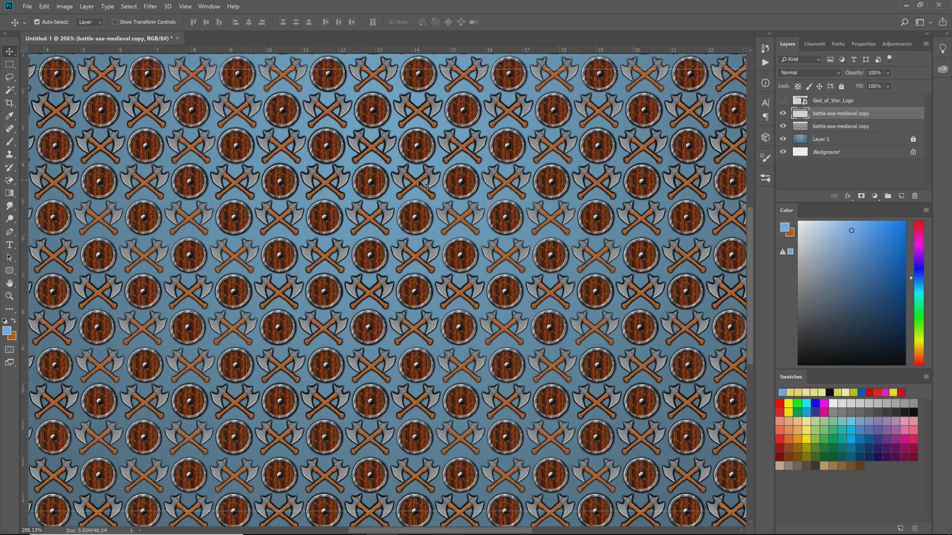
Merge the two pattern layers into one full-canvas layer and hide it
scroll(421, 274, "up", 3)
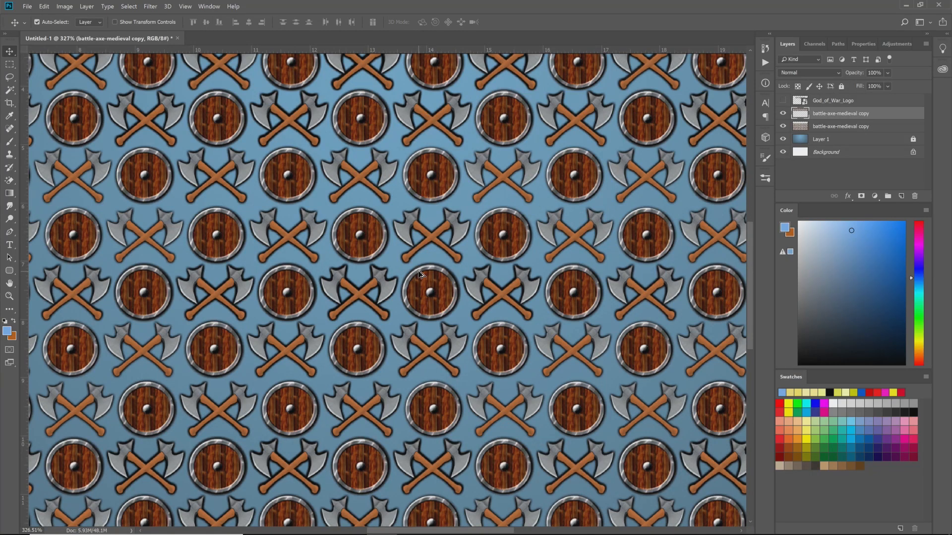
scroll(419, 275, "down", 4)
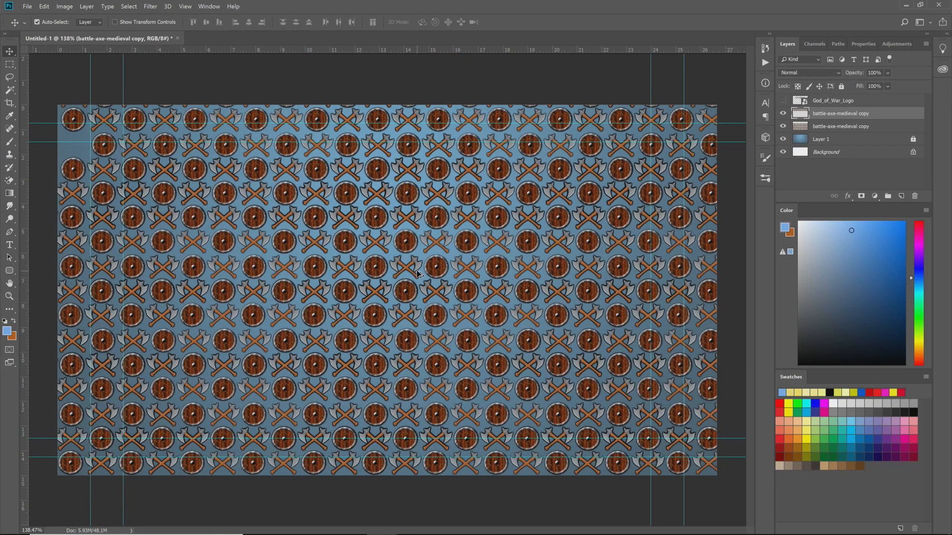
scroll(418, 273, "down", 1)
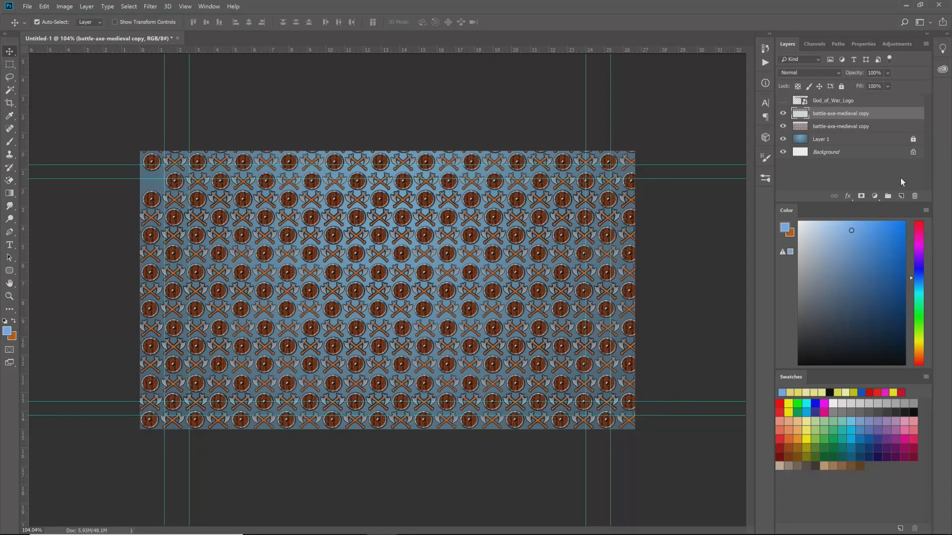
left_click(838, 130, "shift")
right_click(838, 130)
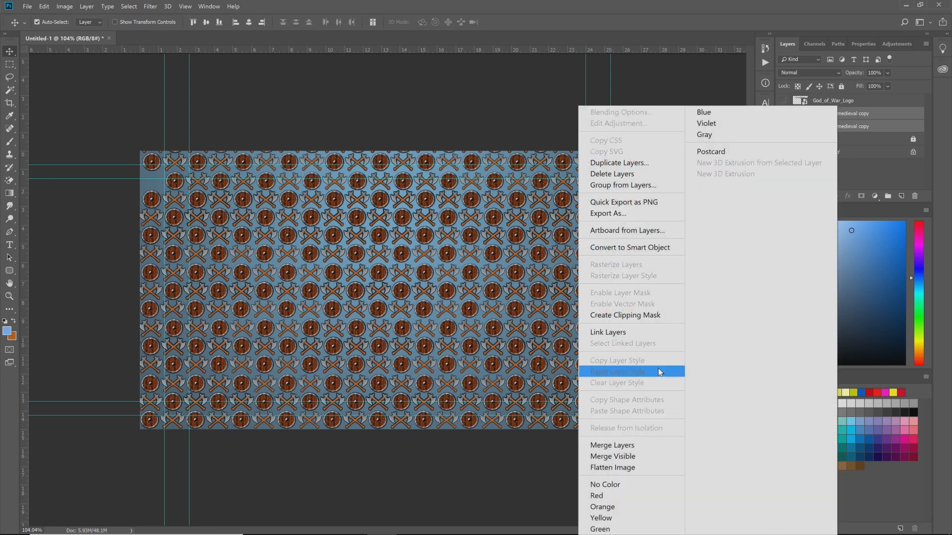
left_click(632, 445)
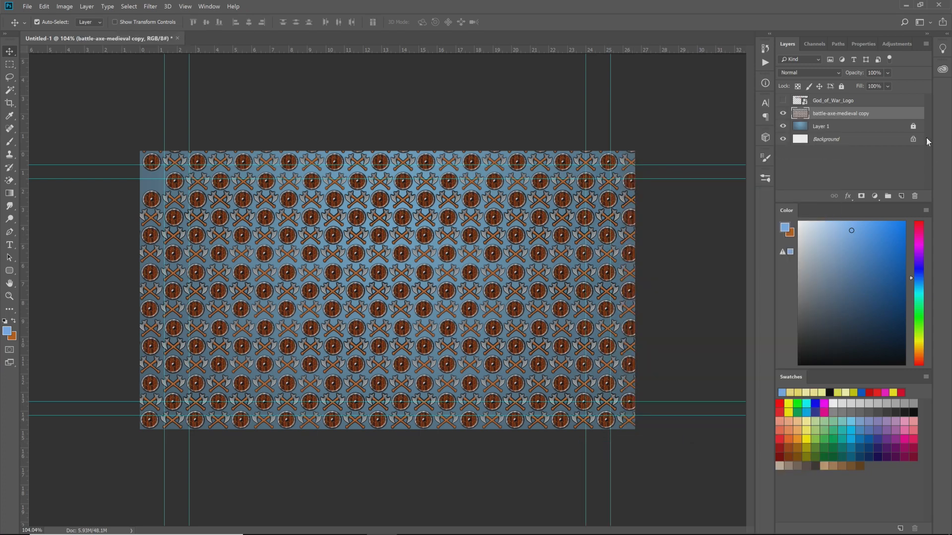
left_click(782, 113)
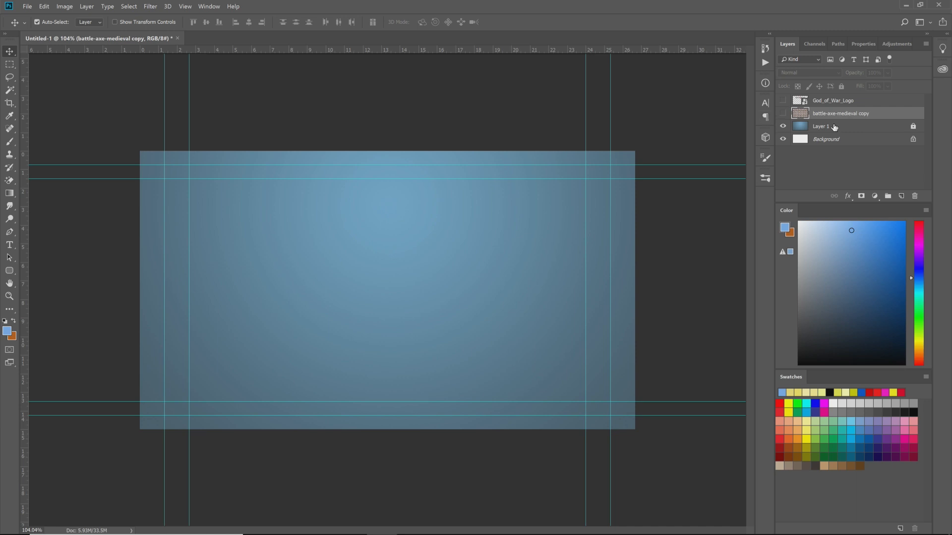
On Layer 1, edit the Gradient tool's colours, changing the end stop to a pale blue
left_click(818, 126)
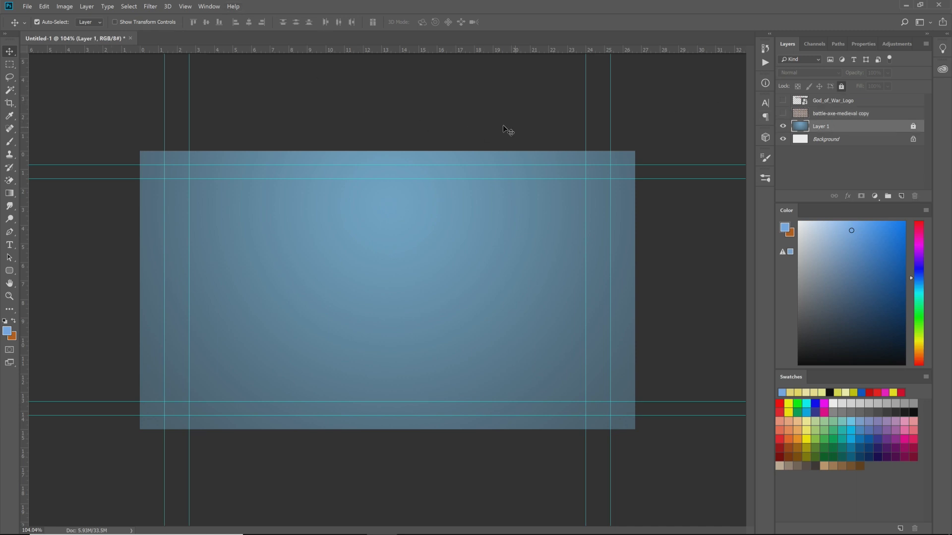
left_click(10, 194)
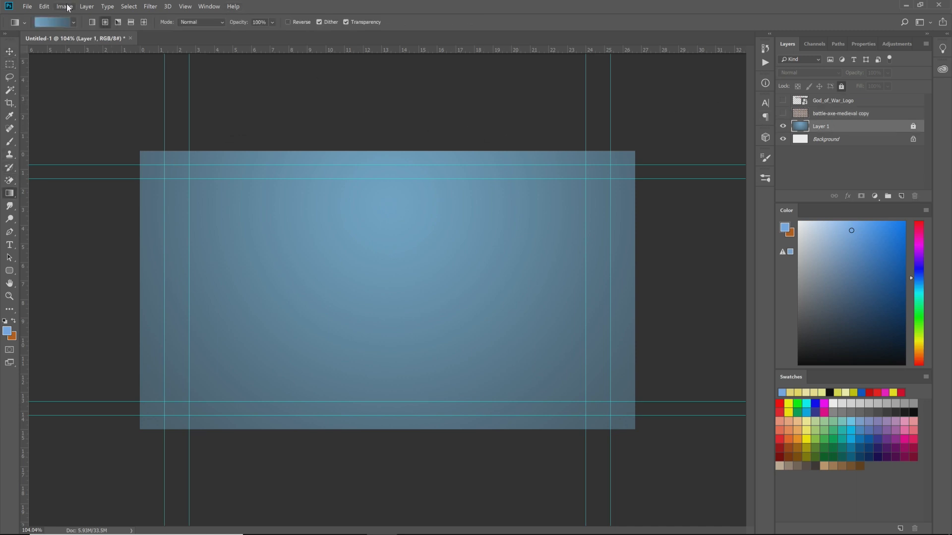
left_click(63, 22)
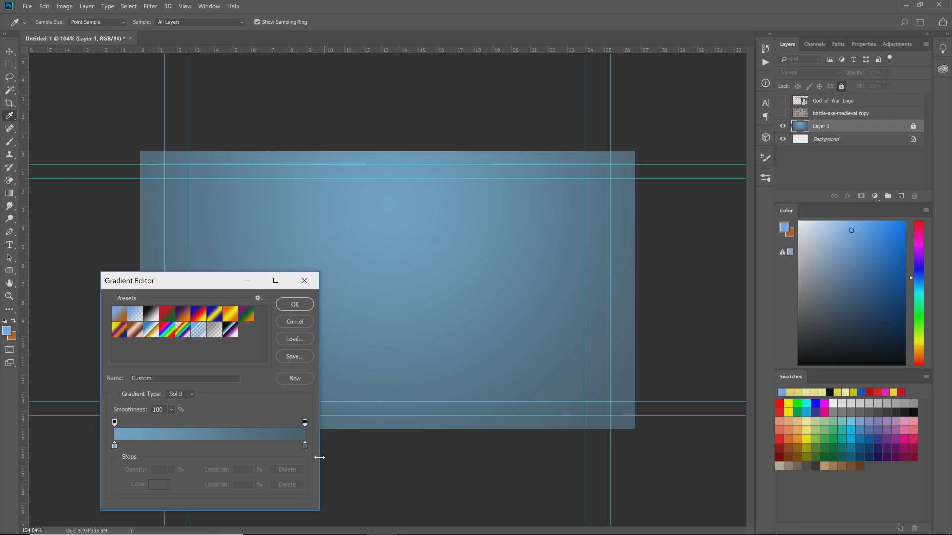
double_click(305, 446)
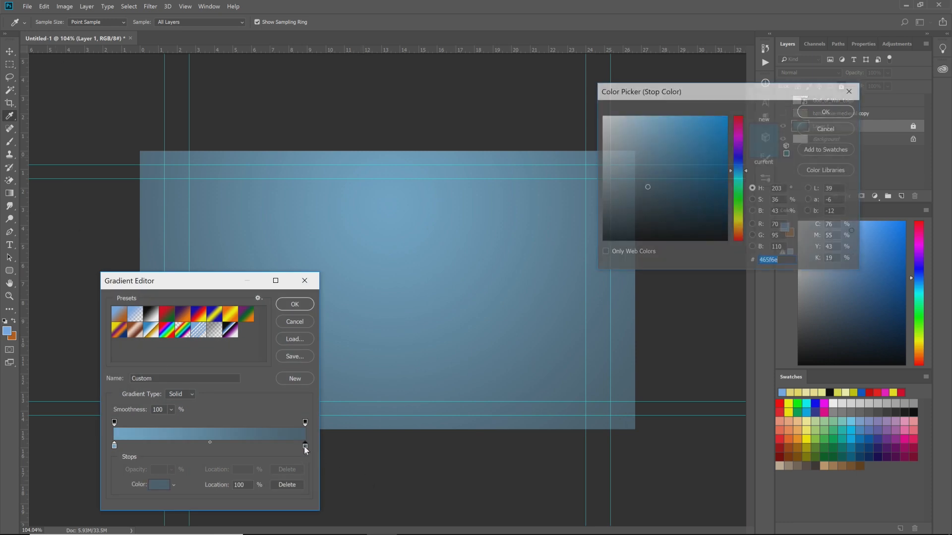
left_click(589, 138)
left_click_drag(609, 133, 624, 116)
left_click(842, 110)
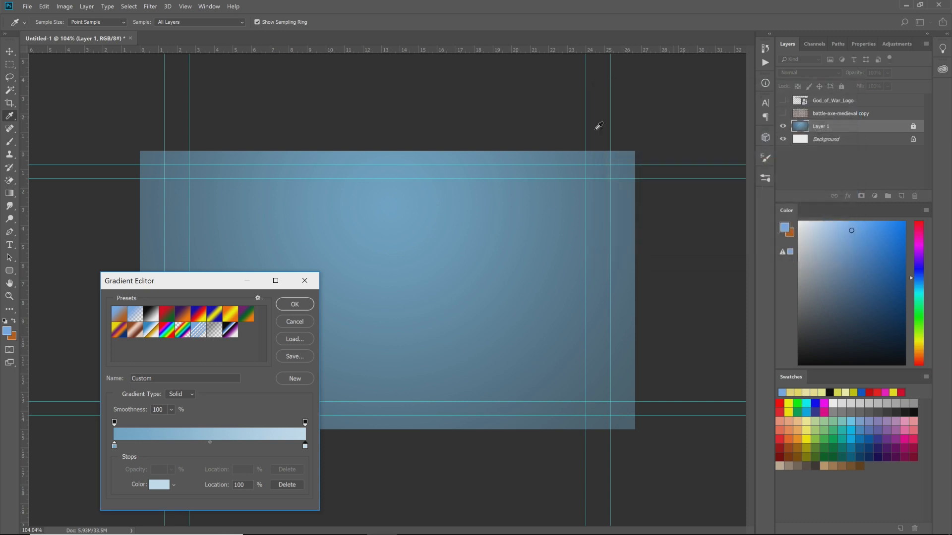
Accept the custom blue-to-light-blue gradient and unlock Layer 1 so that it can be filled
left_click(295, 304)
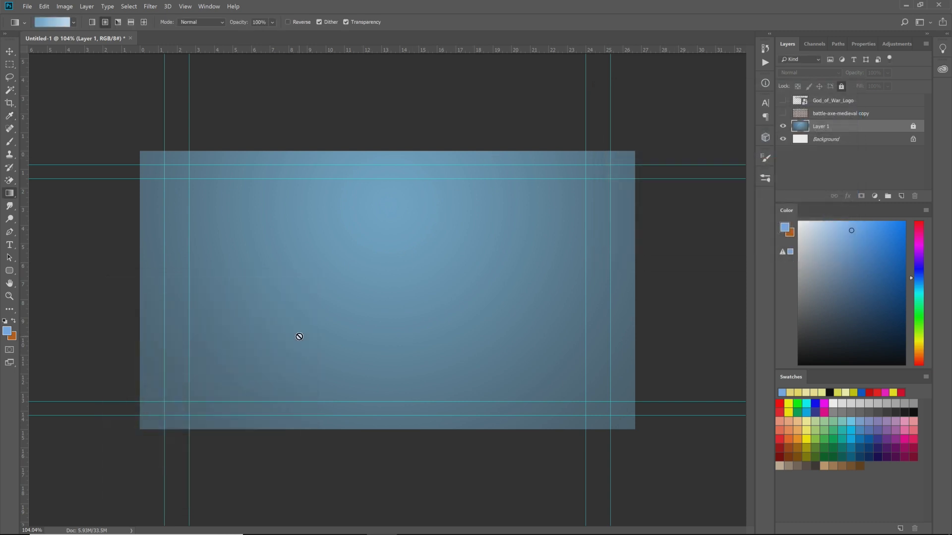
key("v")
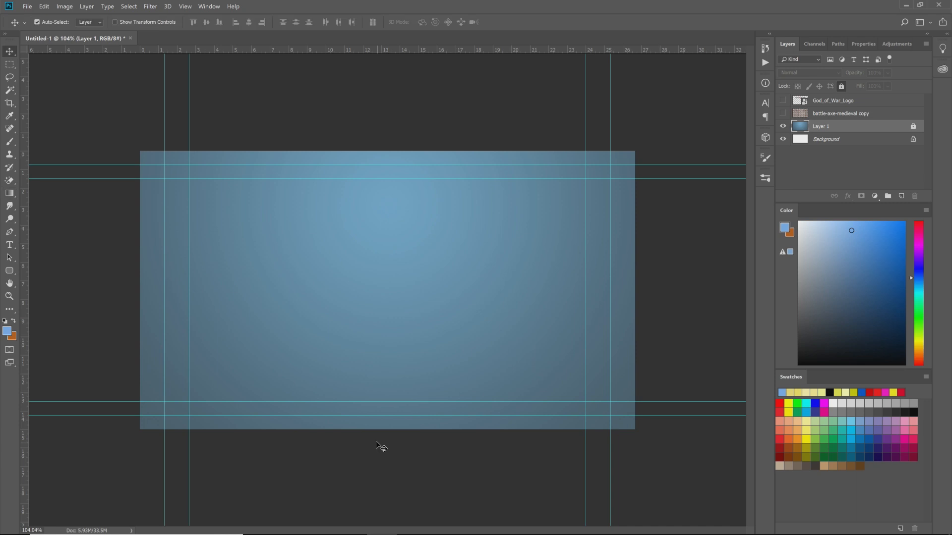
left_click_drag(374, 444, 378, 150)
left_click(10, 194)
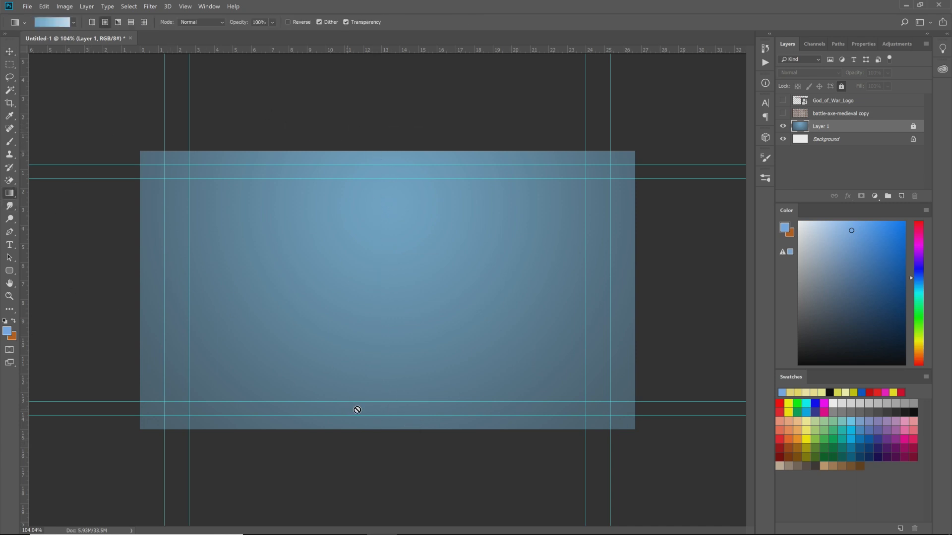
left_click(381, 439)
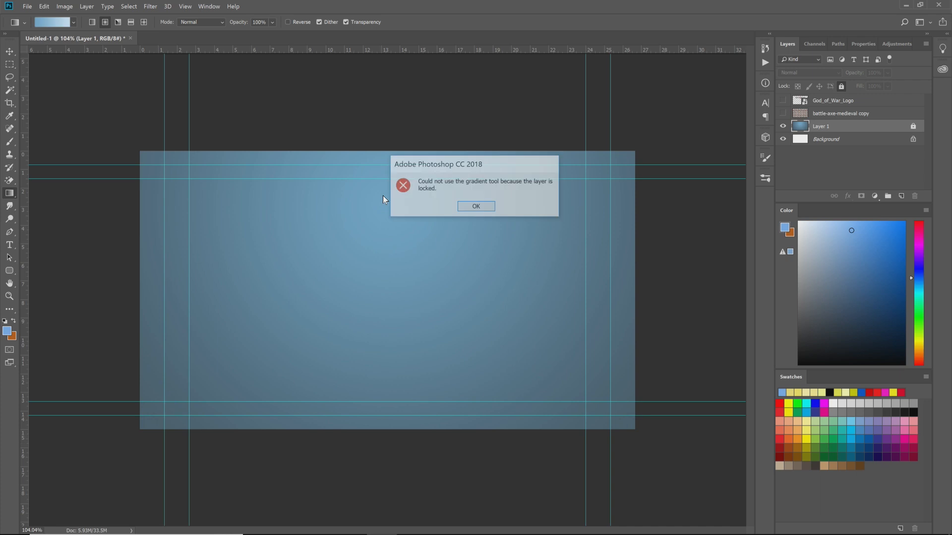
left_click(474, 206)
key("v")
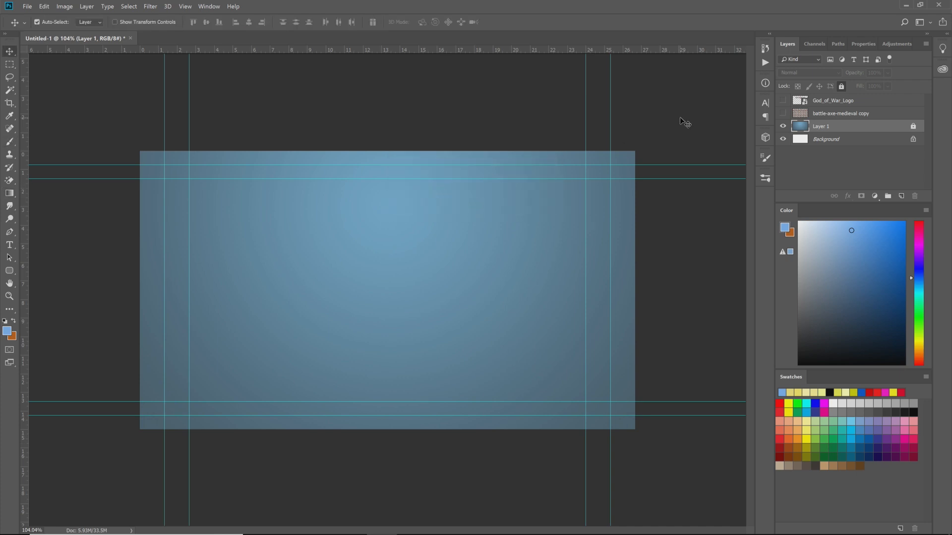
left_click(912, 127)
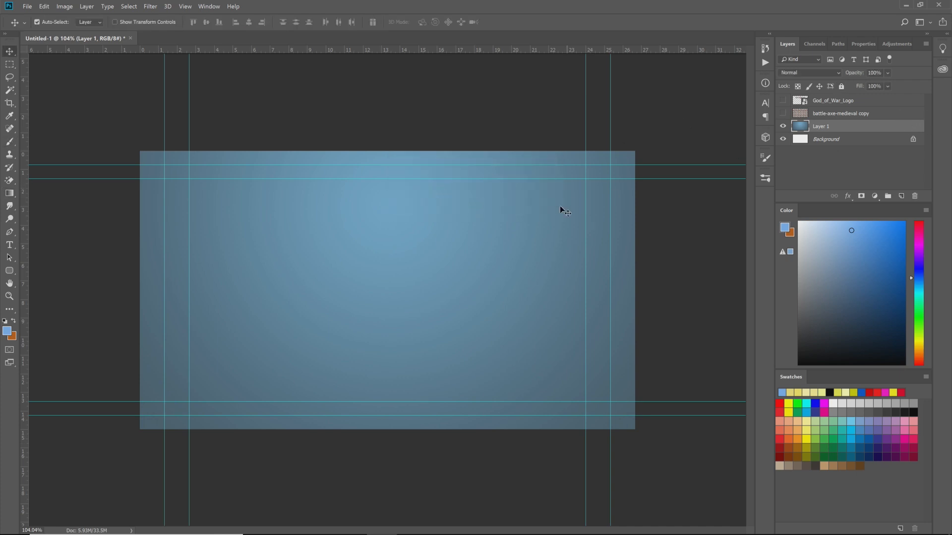
Try a radial blue gradient on Layer 1 from the canvas's lower middle up to its upper edge
left_click_drag(369, 448, 370, 144)
left_click_drag(397, 441, 400, 189)
left_click(11, 194)
left_click_drag(372, 393, 364, 155)
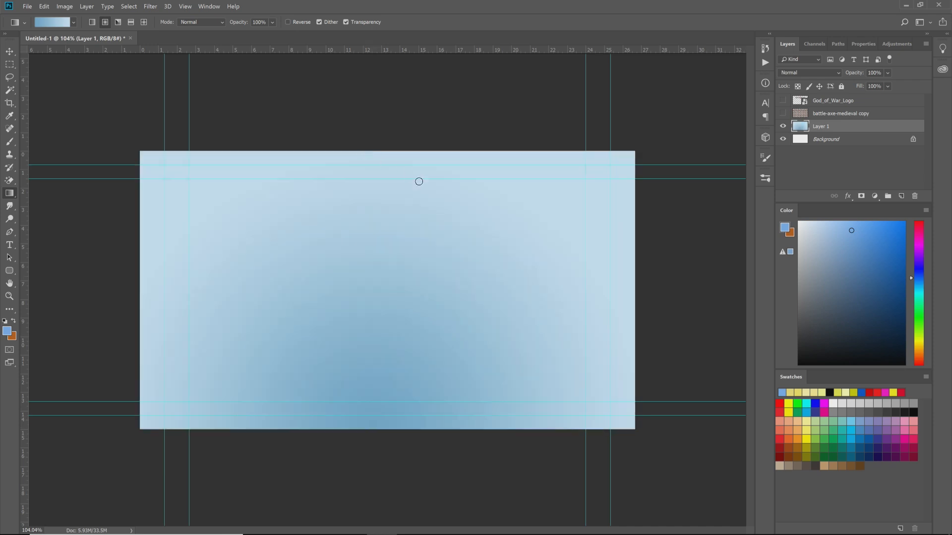
key("ctrl+z")
Show the God_of_War_Logo layer and fill Layer 1 with a vertical linear gradient, darker blue above fading to light blue below
left_click_drag(405, 419, 417, 139)
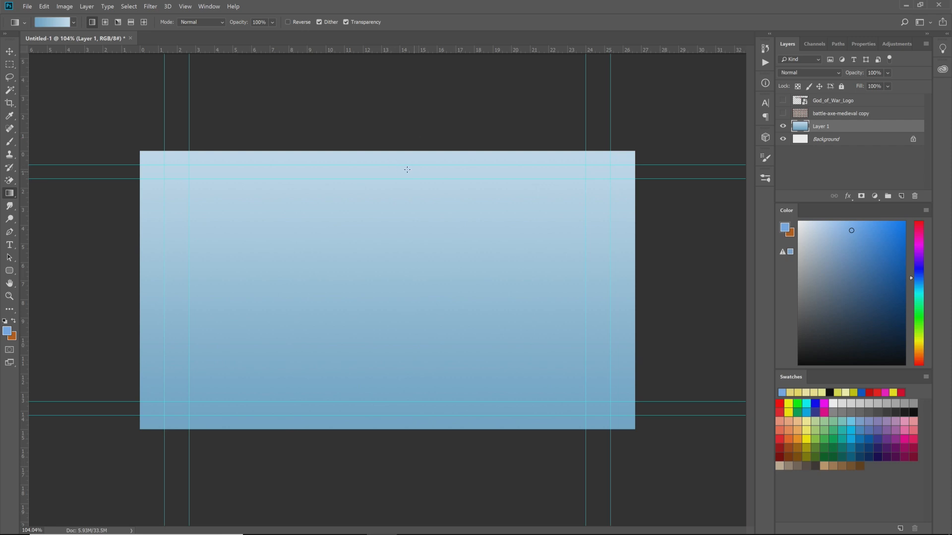
left_click(782, 100)
left_click_drag(389, 135, 395, 413)
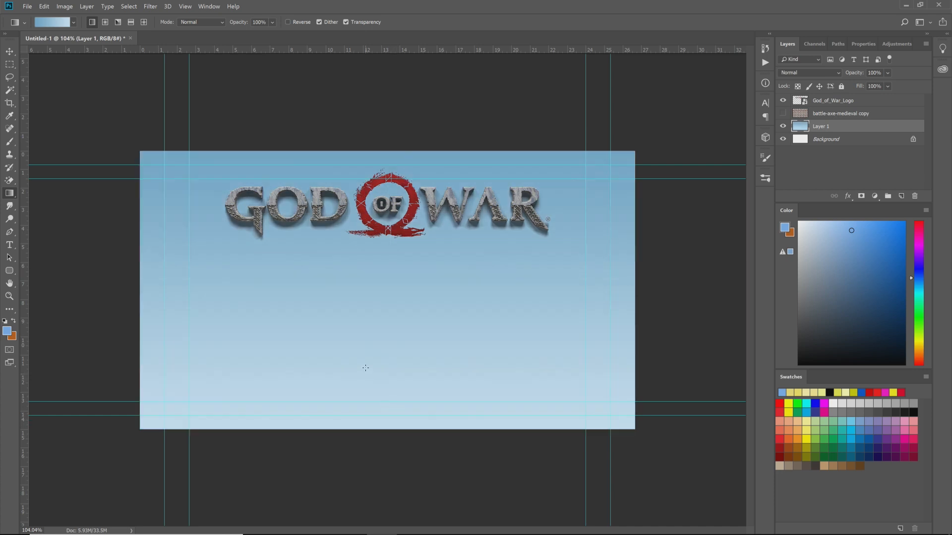
key("ctrl+z")
left_click_drag(395, 144, 400, 465)
left_click_drag(380, 160, 381, 458)
left_click_drag(387, 235, 425, 511)
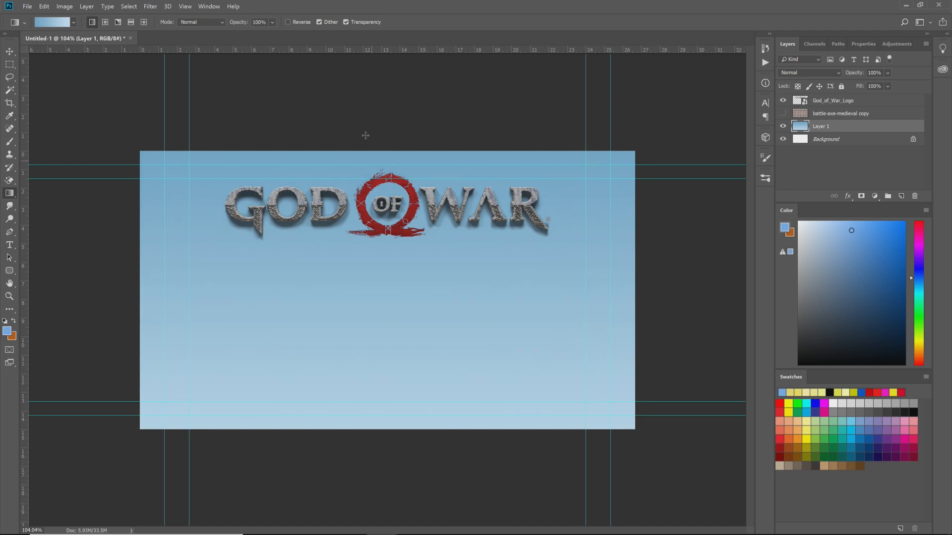
left_click_drag(399, 121, 391, 505)
Show the battle-axe-medieval copy layer and test its opacity at about 21% before restoring it to 100%
left_click(848, 114)
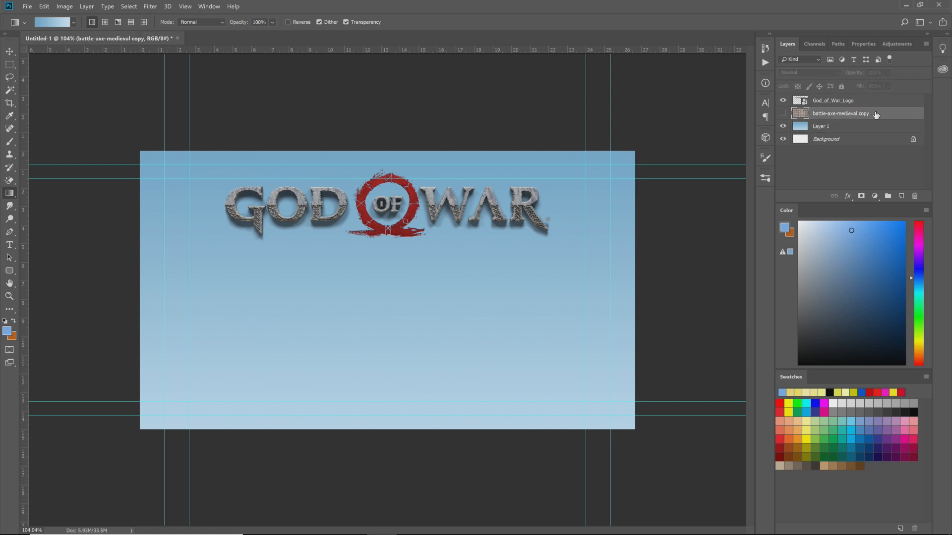
left_click(782, 113)
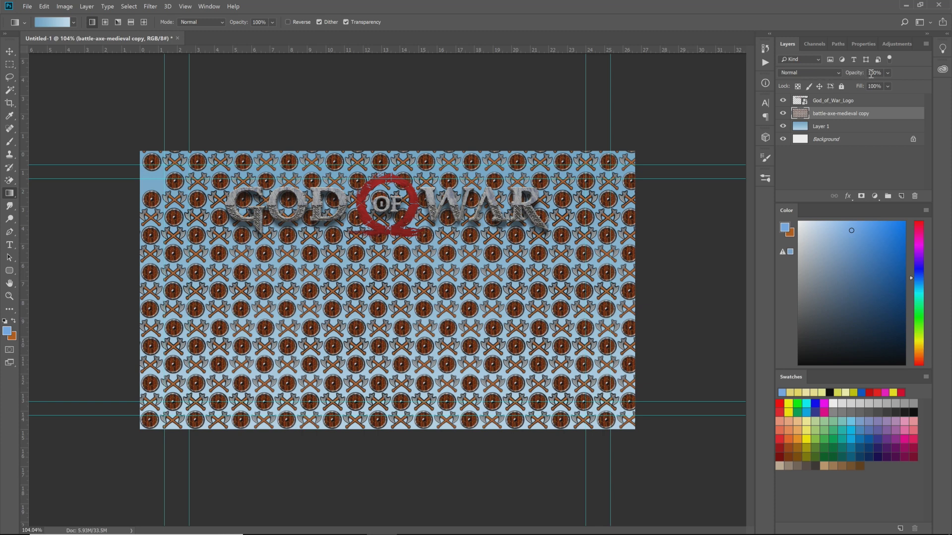
left_click(886, 74)
mouse_move(863, 84)
left_mouse_down()
mouse_move(840, 91)
mouse_move(854, 92)
left_mouse_up()
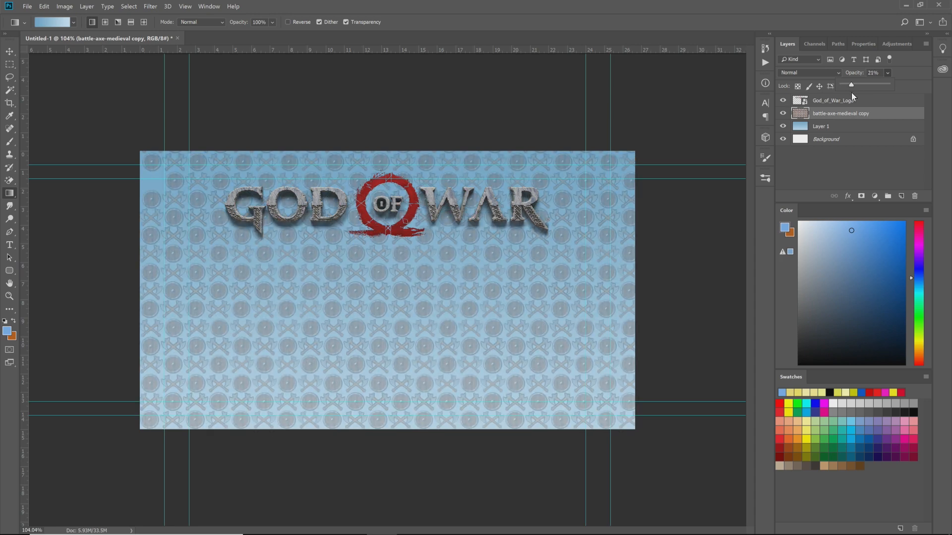
left_click_drag(849, 92, 944, 90)
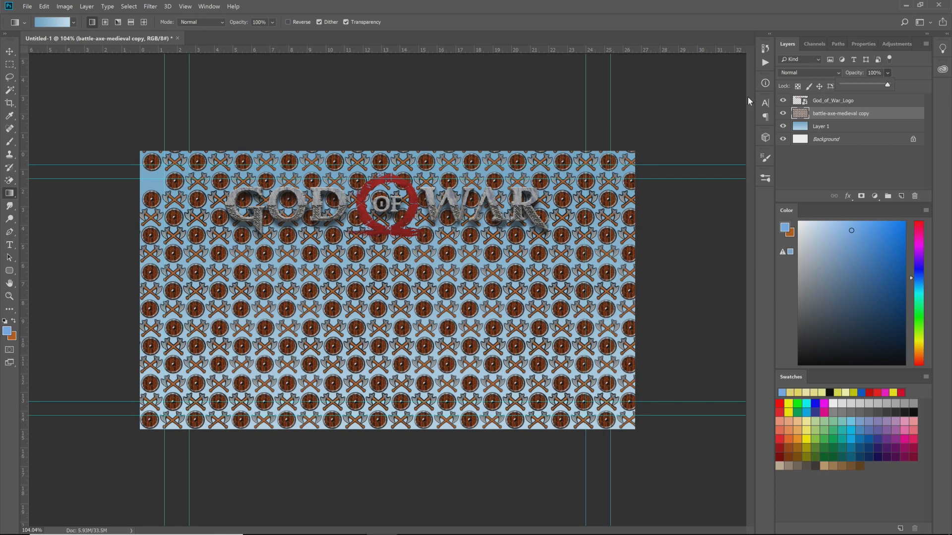
Try different blend modes on the battle-axe pattern layer, ending with Linear Dodge (Add) at 28% opacity
left_click(807, 73)
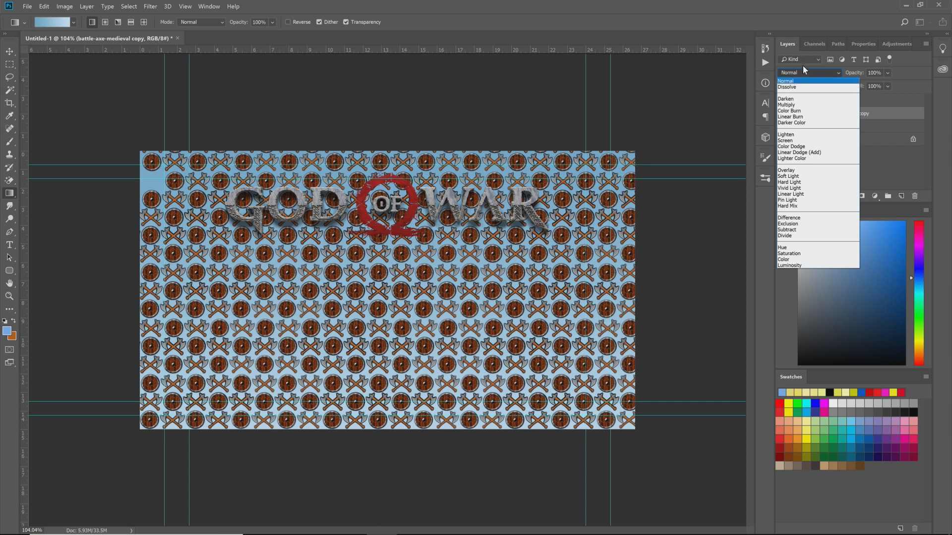
left_click(800, 87)
scroll(799, 70, "down", 3)
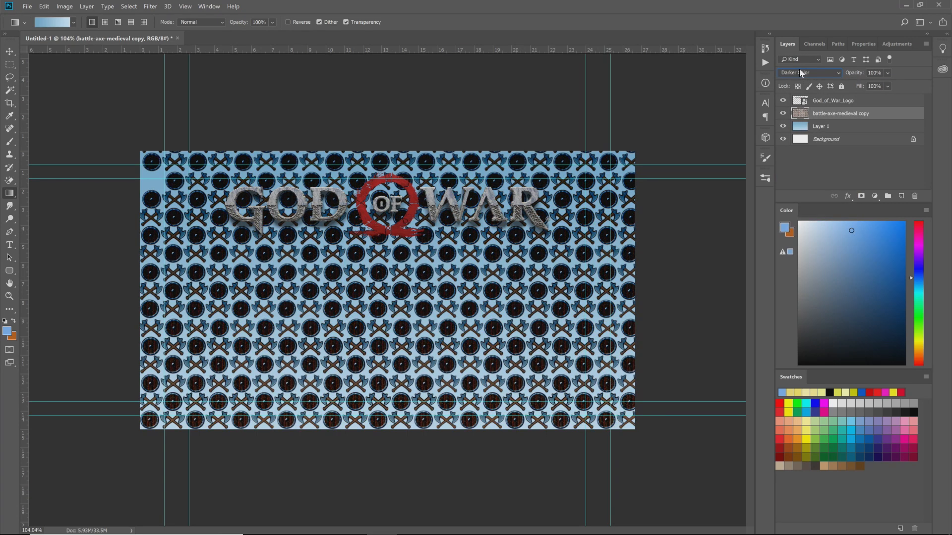
scroll(814, 72, "down", 1)
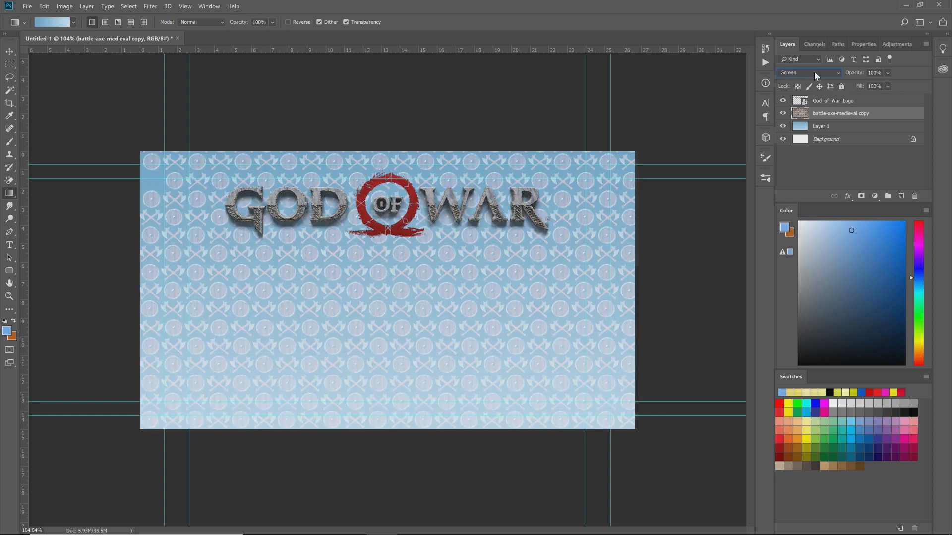
scroll(814, 72, "down", 1)
scroll(814, 72, "up", 1)
scroll(815, 73, "down", 1)
scroll(815, 73, "down", 1)
scroll(815, 73, "up", 1)
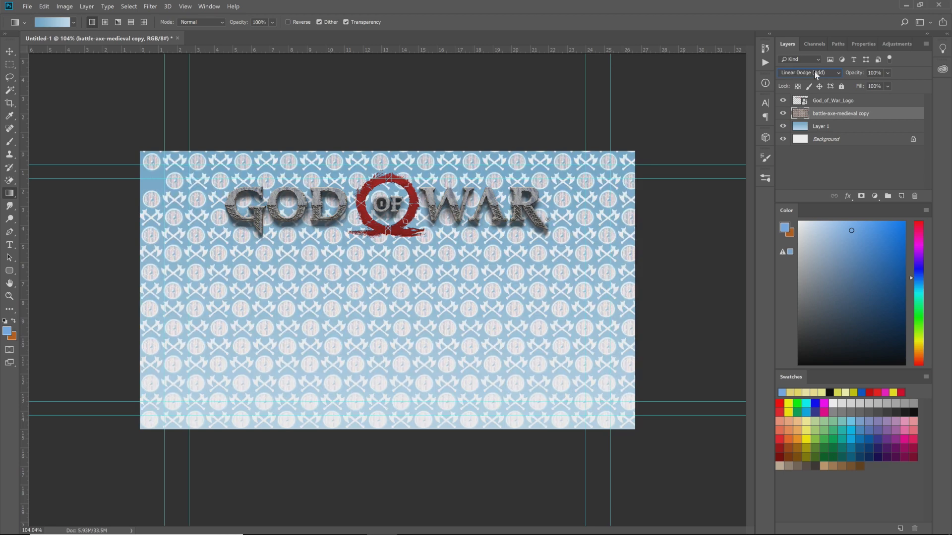
left_click(888, 73)
mouse_move(853, 81)
left_mouse_down()
mouse_move(846, 82)
mouse_move(854, 86)
left_mouse_up()
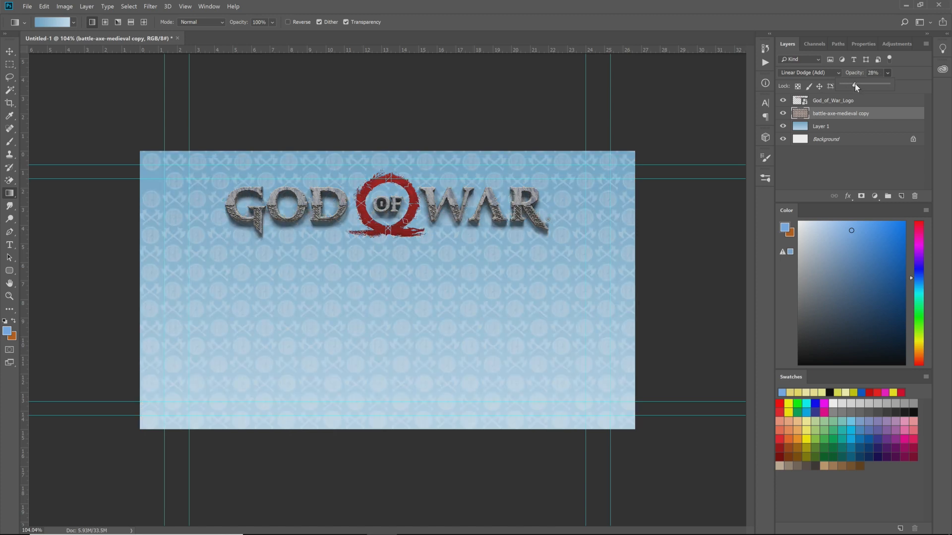
Try the Screen blend mode on the pattern layer at 100% opacity and return it to Normal
left_click(814, 71)
left_click(814, 72)
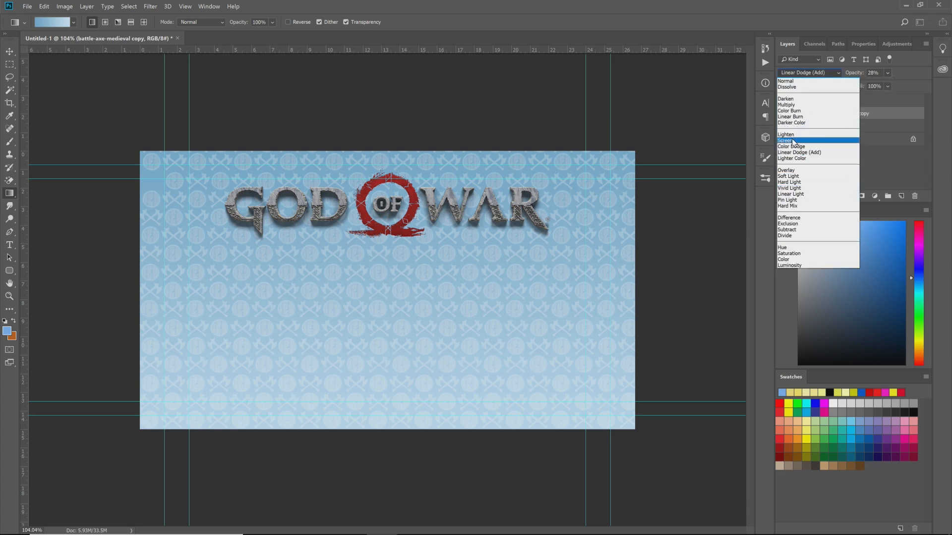
left_click(793, 141)
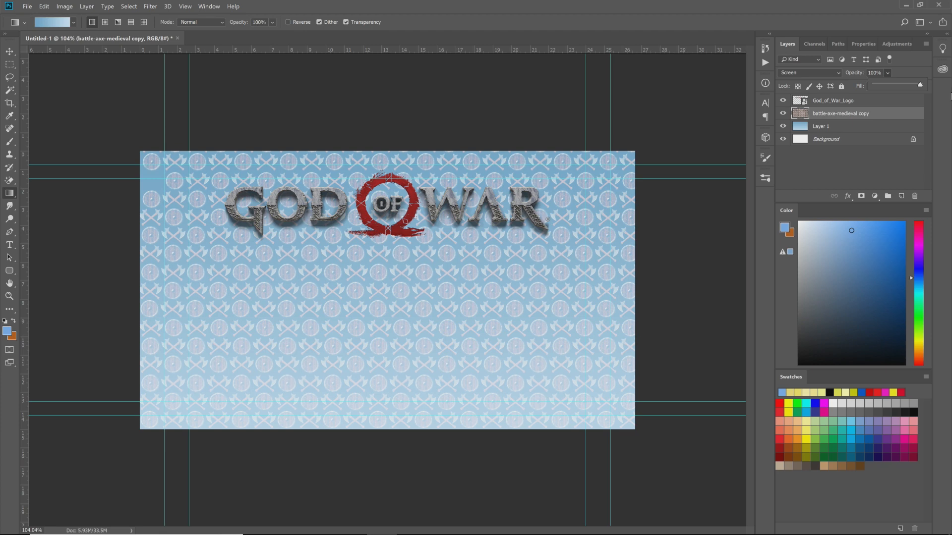
left_click(823, 73)
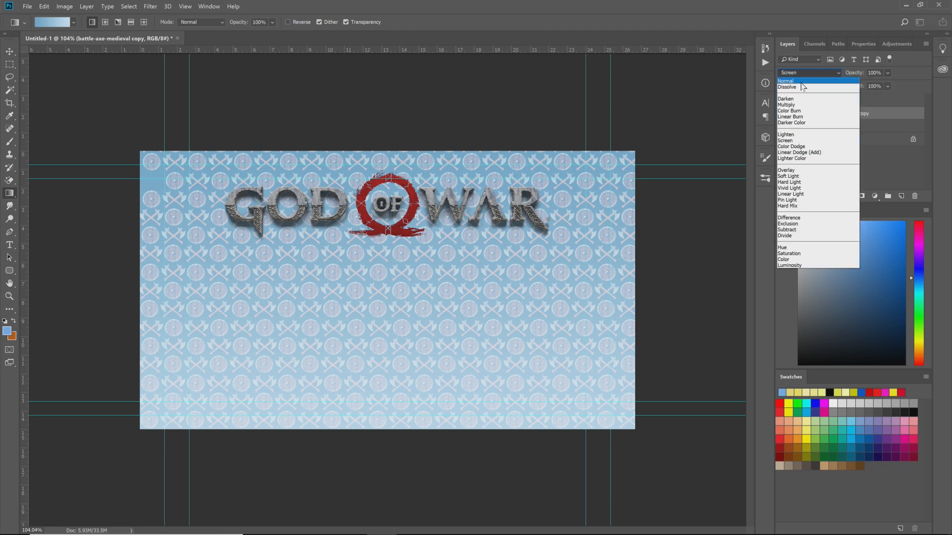
left_click(799, 82)
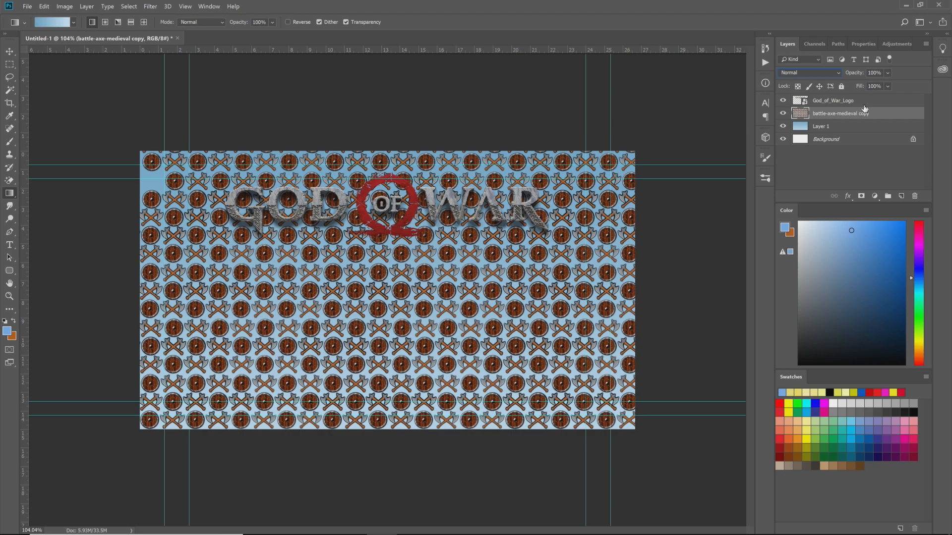
Hide the God_of_War_Logo and Layer 1 layers and copy part of the battle-axe pattern to a new layer
key("v")
key("alt+v")
left_click_drag(664, 475, 119, 150)
left_click(841, 113)
left_click(783, 101)
left_click(782, 127)
key("ctrl+j")
key("alt+v")
Align the copied pattern piece with the existing rows to fill the gap near the canvas's upper-left corner
left_click_drag(173, 217, 198, 159)
left_click_drag(228, 317, 225, 144)
scroll(226, 144, "up", 4)
left_click_drag(95, 131, 98, 123)
scroll(99, 124, "up", 3)
scroll(139, 124, "down", 3)
key("Left")
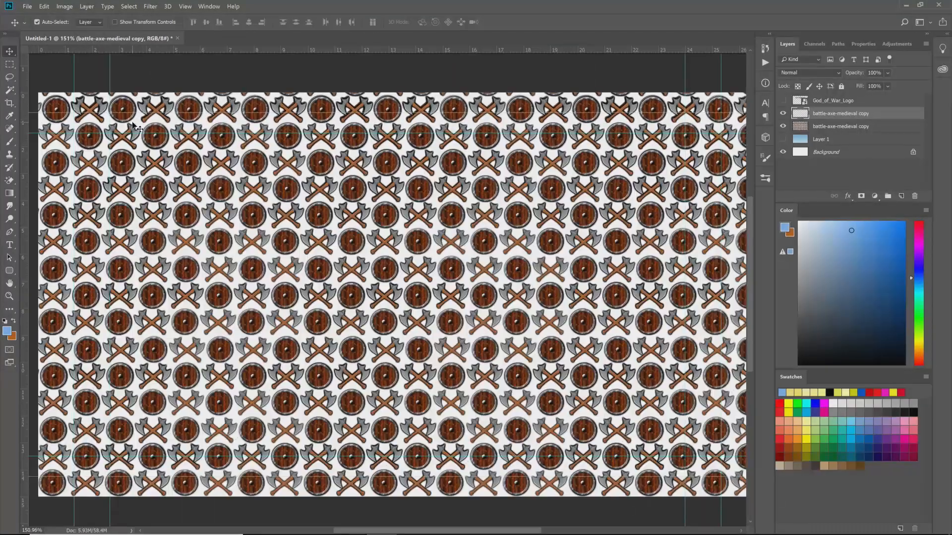
left_click_drag(94, 111, 109, 124)
scroll(108, 124, "down", 8)
left_click_drag(231, 216, 216, 221)
key("ctrl+z")
key("g")
key("v")
scroll(252, 206, "up", 4)
left_click_drag(160, 113, 61, 139)
scroll(123, 101, "down", 2)
Merge the two battle-axe-medieval copy layers into one
left_click(871, 127, "shift")
right_click(872, 127)
left_click(651, 446)
left_click(810, 73)
left_click(788, 140)
left_click(783, 127)
key("ctrl+alt+z")
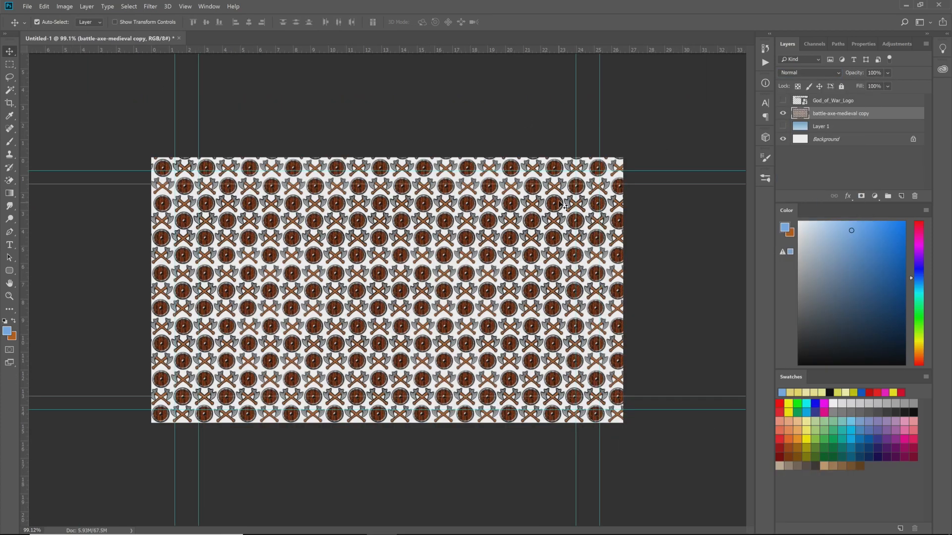
Set the merged pattern layer's blend mode to Screen and show Layer 1 beneath it
left_click(816, 73)
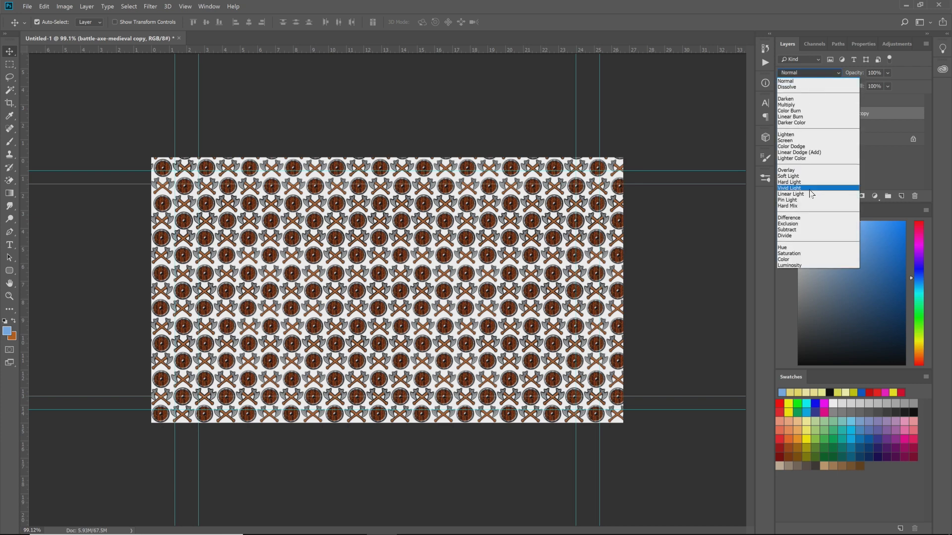
left_click(793, 140)
left_click(783, 126)
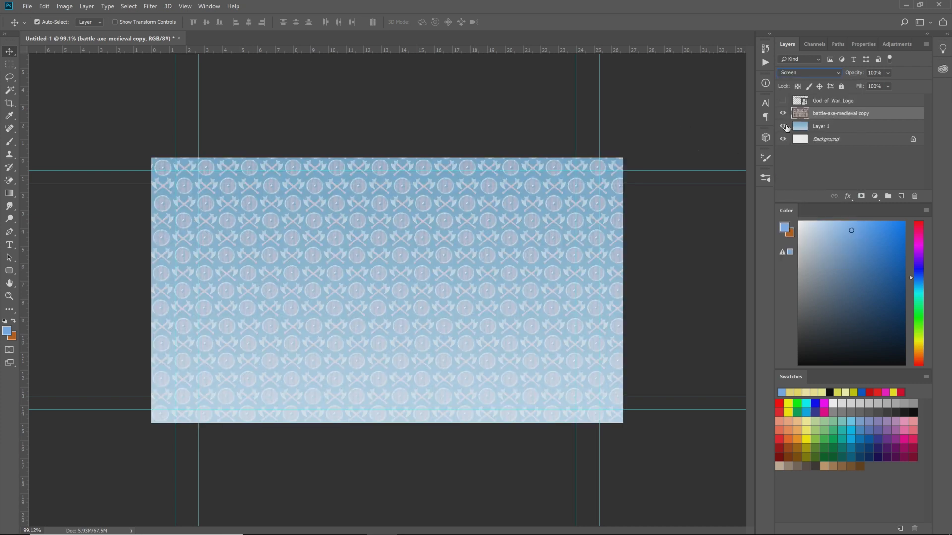
Show the God_of_War_Logo layer, reduce the pattern layer's opacity to 21% and deselect all layers
left_click(886, 73)
left_click_drag(844, 86, 847, 87)
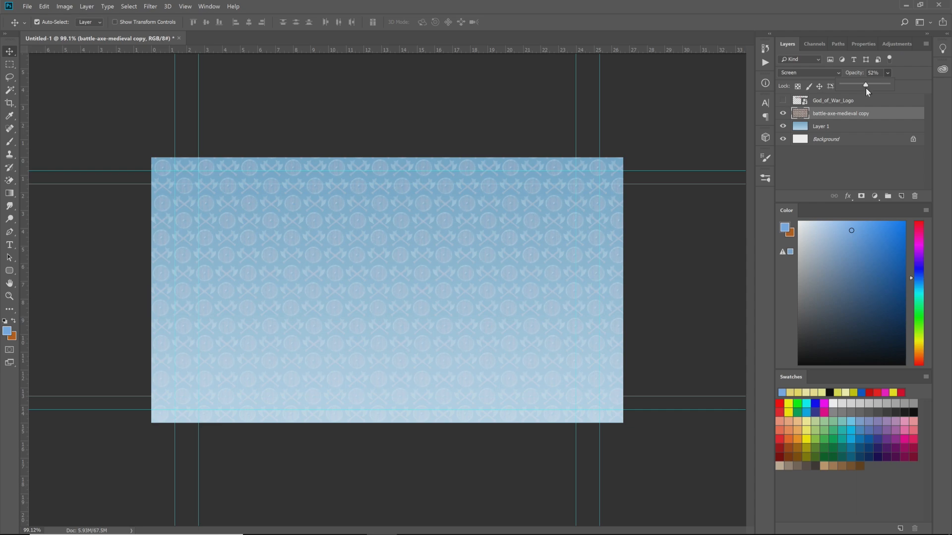
left_click(784, 101)
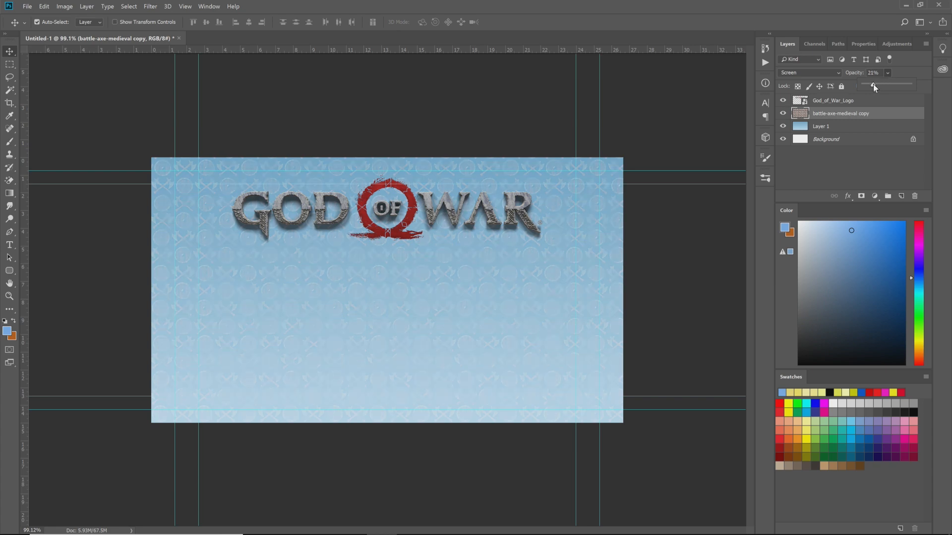
left_click(161, 134)
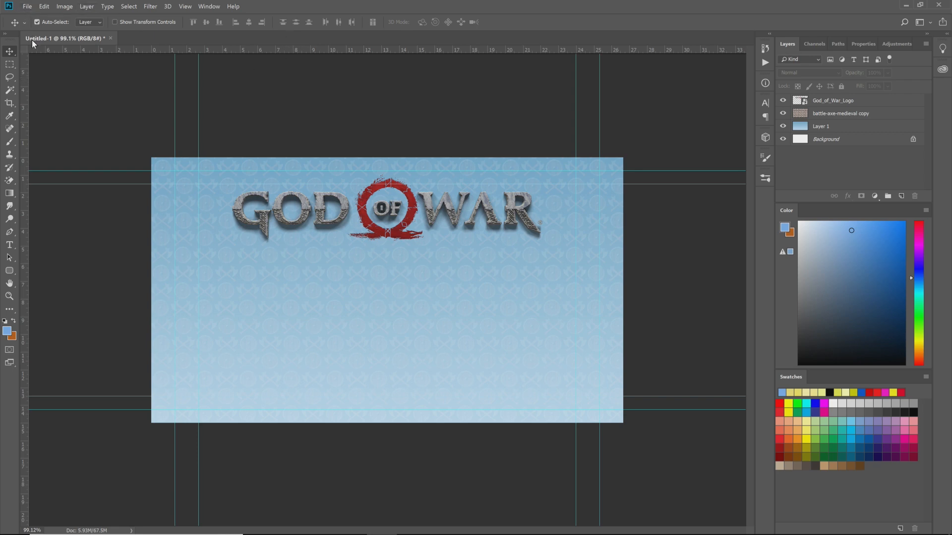
Place the GOW Boys PNG from the ONE-OFFS folder into the document at 100% size, centred on the canvas
mouse_move(136, 533)
mouse_move(291, 533)
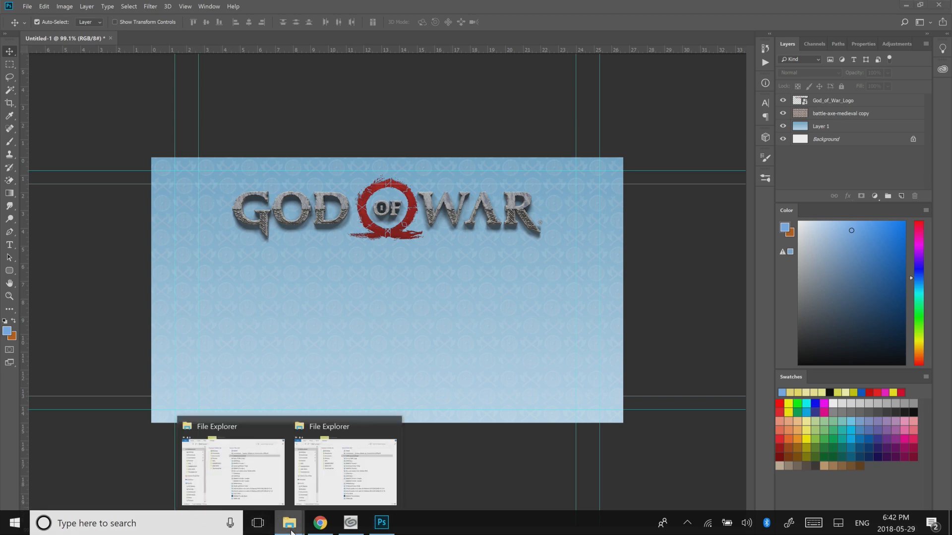
left_click(309, 483)
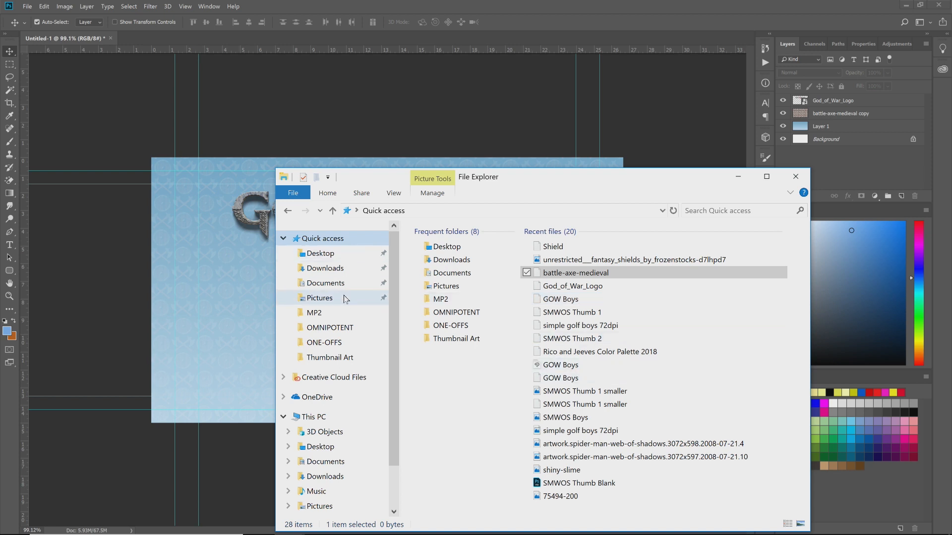
left_click(320, 254)
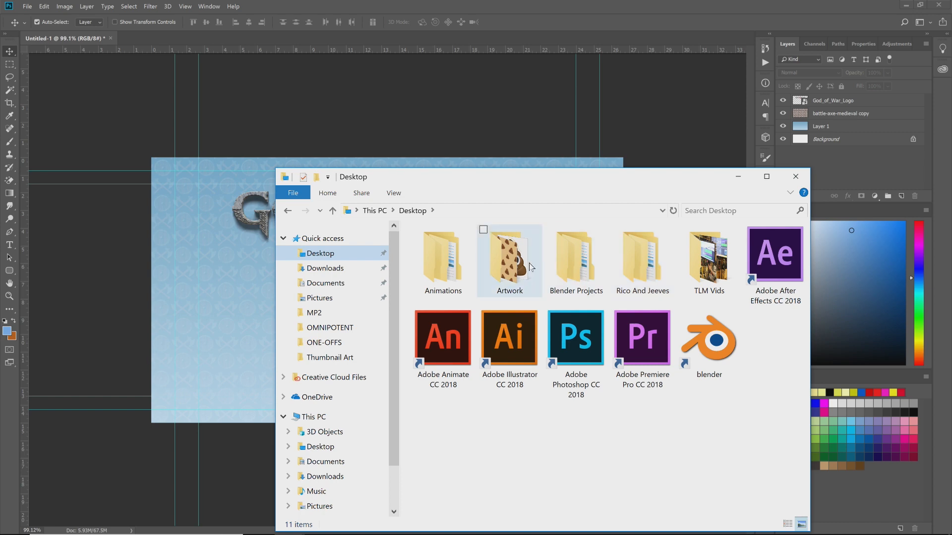
double_click(509, 262)
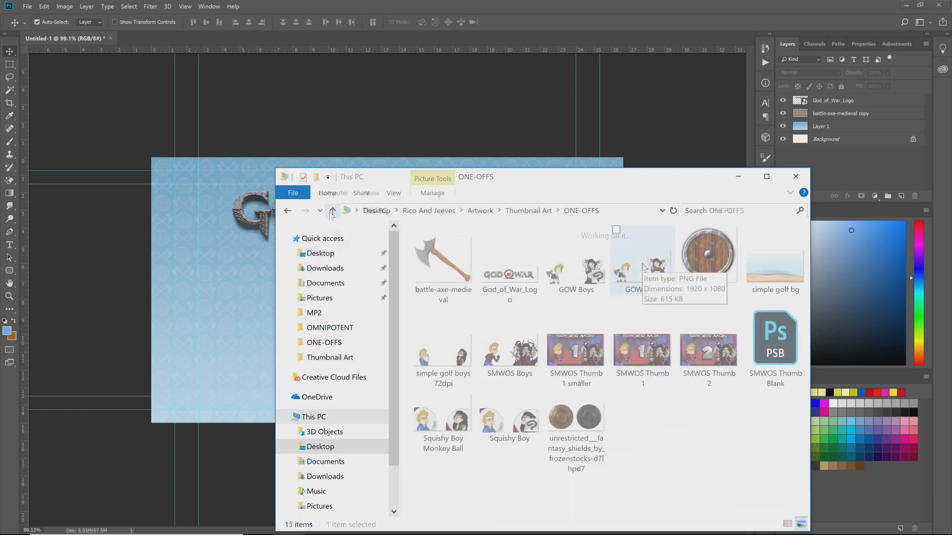
left_click(235, 313)
left_click_drag(235, 315, 235, 316)
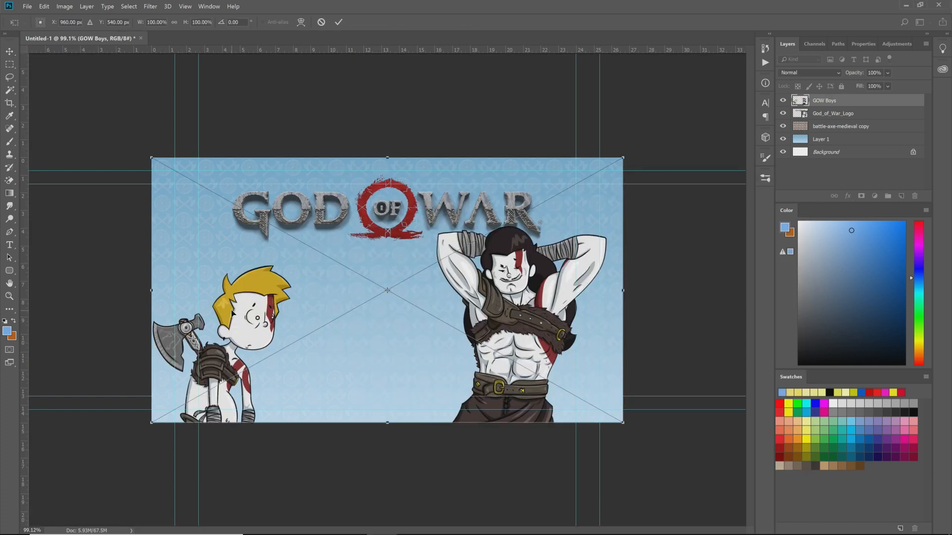
key("ctrl+0")
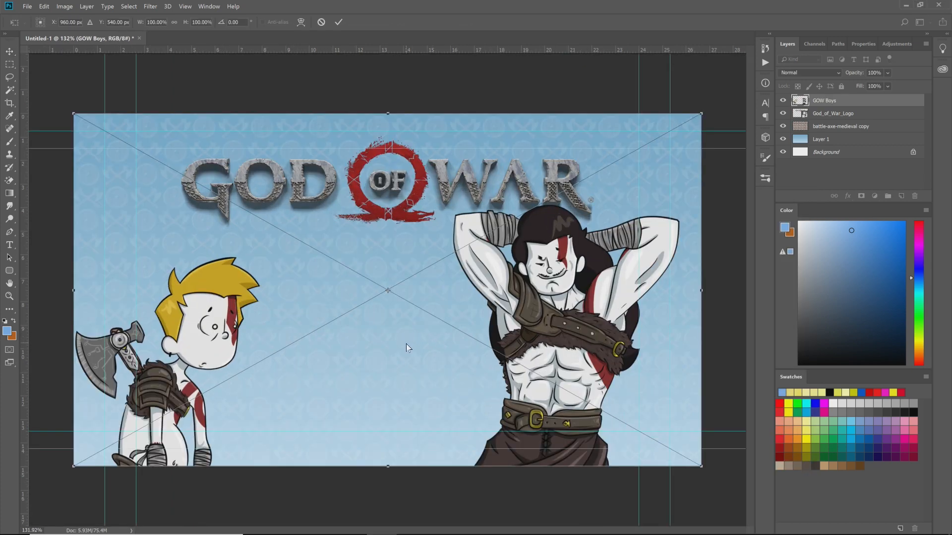
key("ctrl+plus")
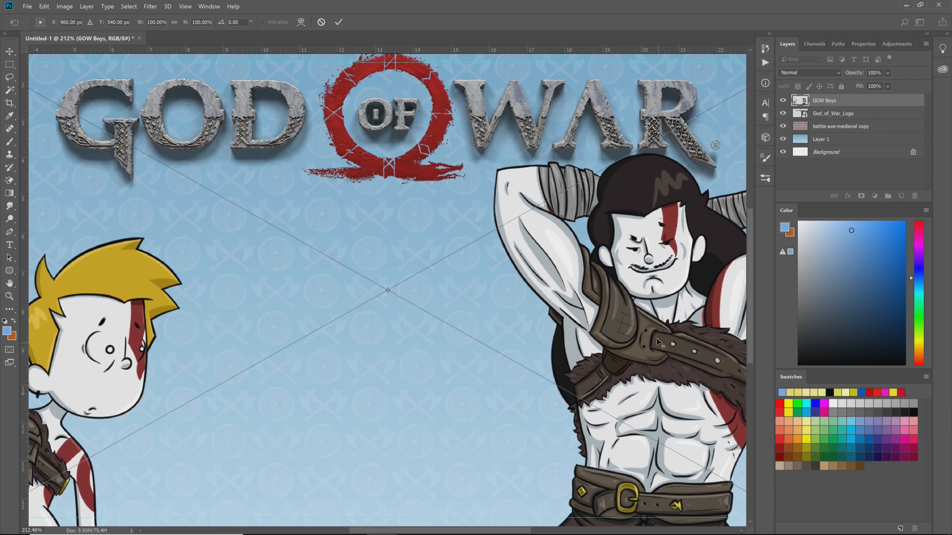
key("ctrl+0")
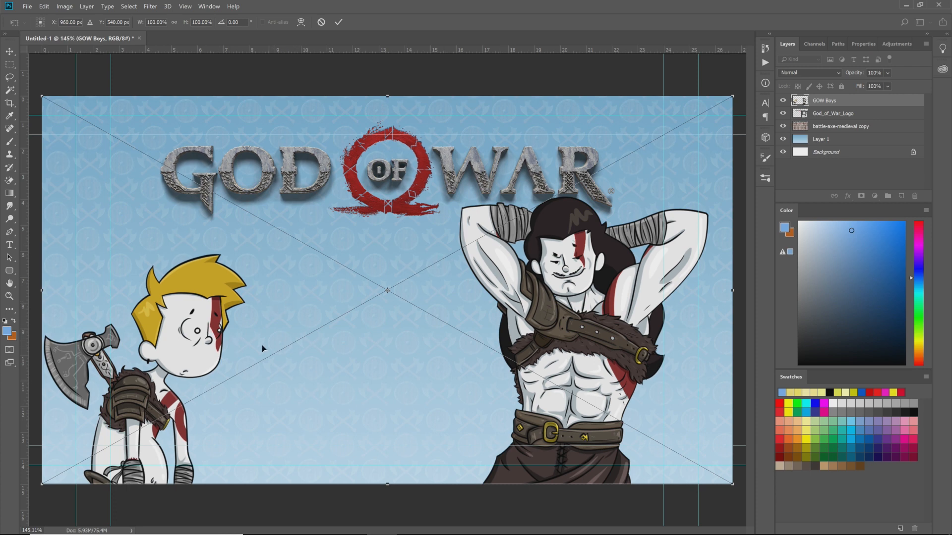
scroll(486, 263, "down", 1)
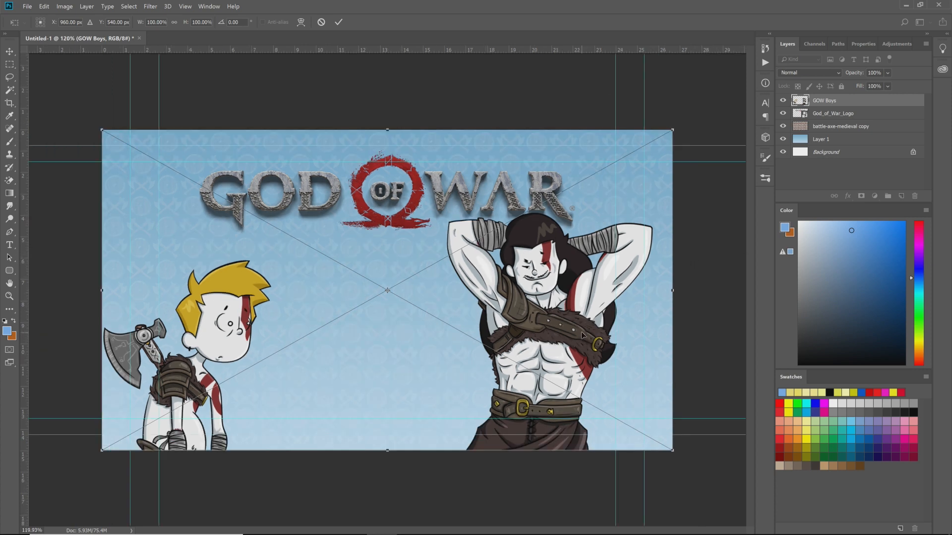
mouse_move(572, 336)
left_mouse_down()
mouse_move(574, 375)
mouse_move(578, 328)
mouse_move(573, 335)
left_mouse_up()
key("Return")
Try stacking the God_of_War_Logo layer above GOW Boys and lowering the logo, undo the move and return GOW Boys to the top
left_click_drag(845, 114, 846, 101)
left_click_drag(446, 200, 446, 250)
key("ctrl+z")
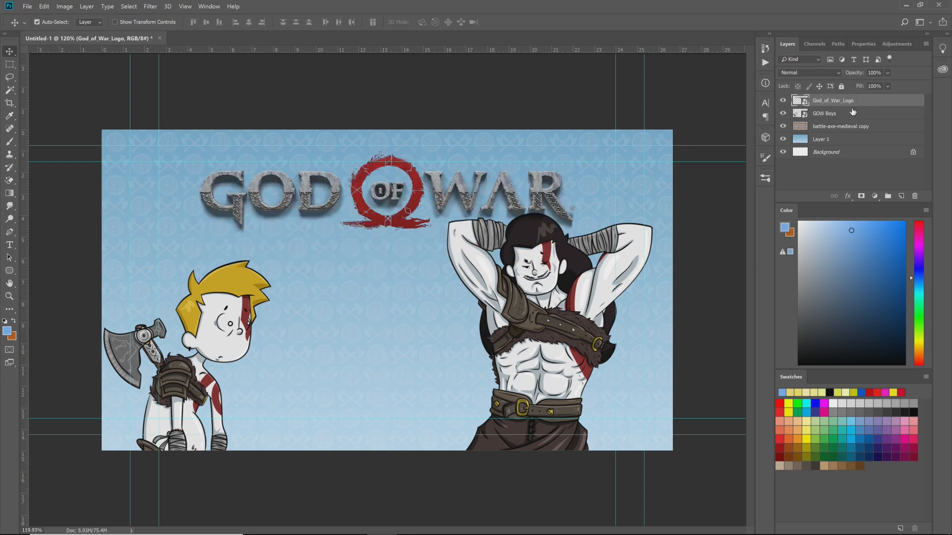
left_click_drag(836, 114, 837, 97)
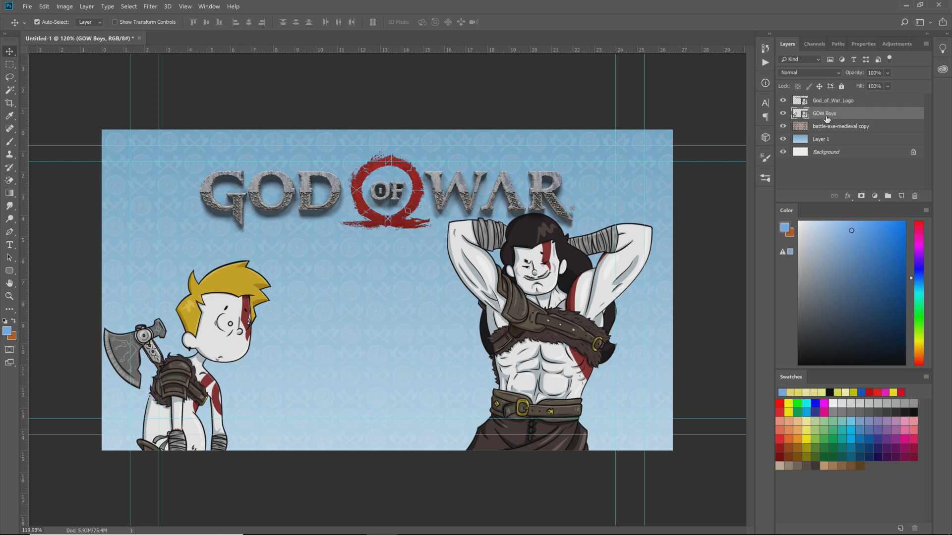
left_click_drag(826, 119, 831, 99)
left_click(836, 118)
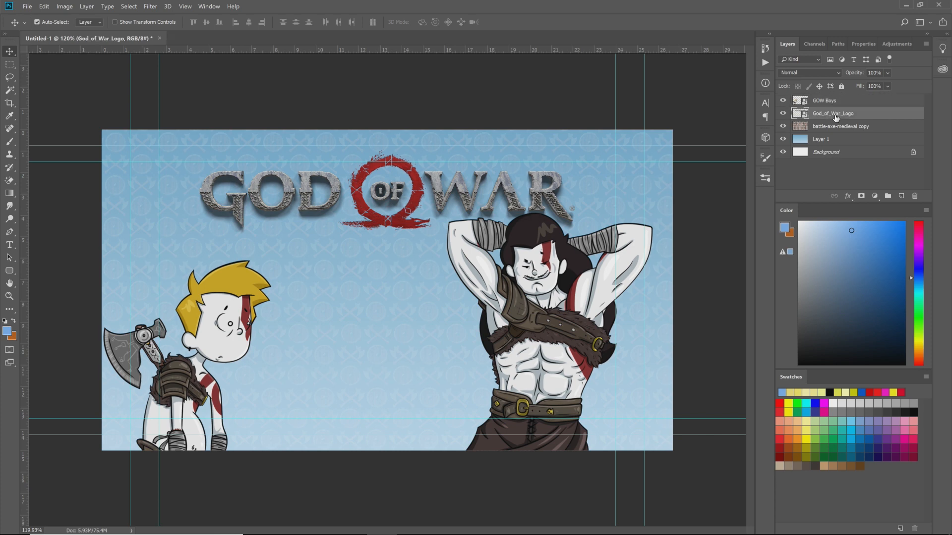
double_click(864, 119)
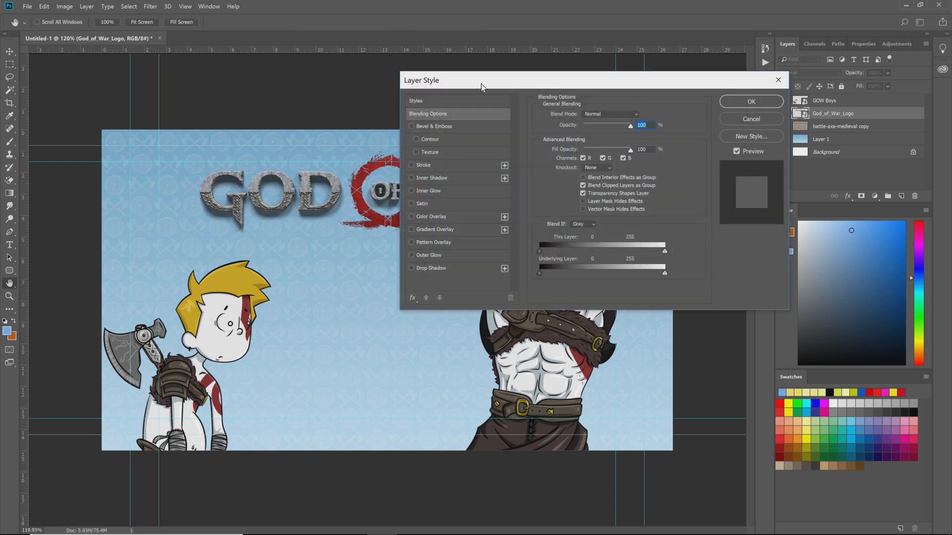
left_click(411, 165)
left_click(438, 165)
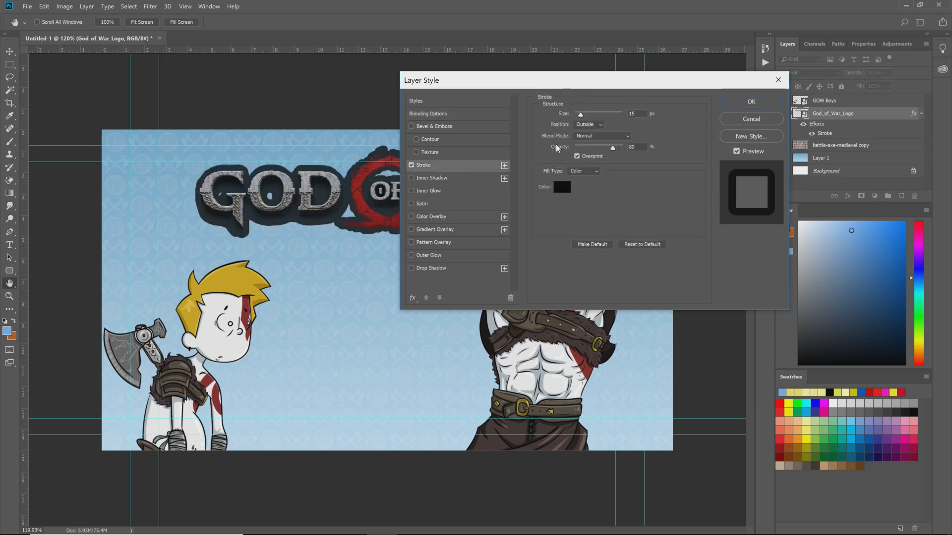
left_click(742, 120)
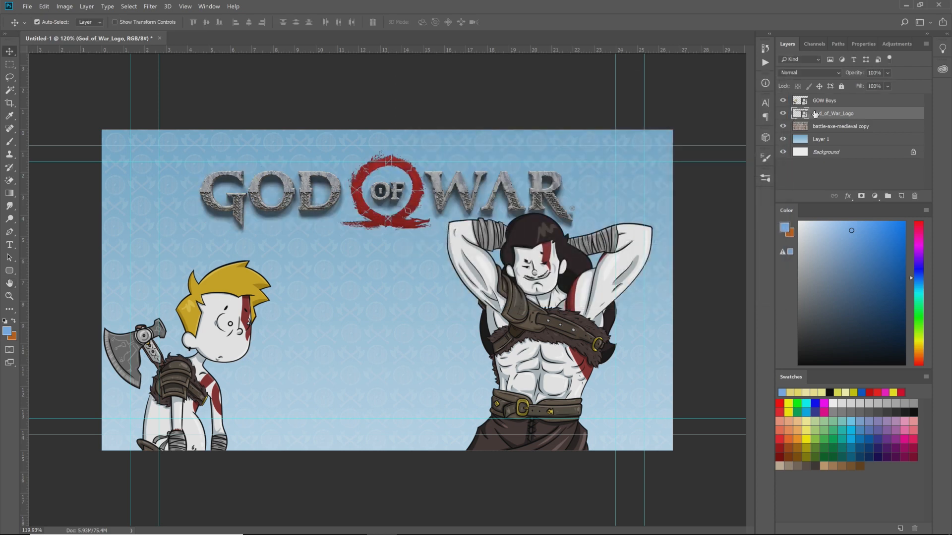
Add a stroke to the GOW Boys layer and set its color to white (ffffff)
left_click(844, 102)
double_click(842, 105)
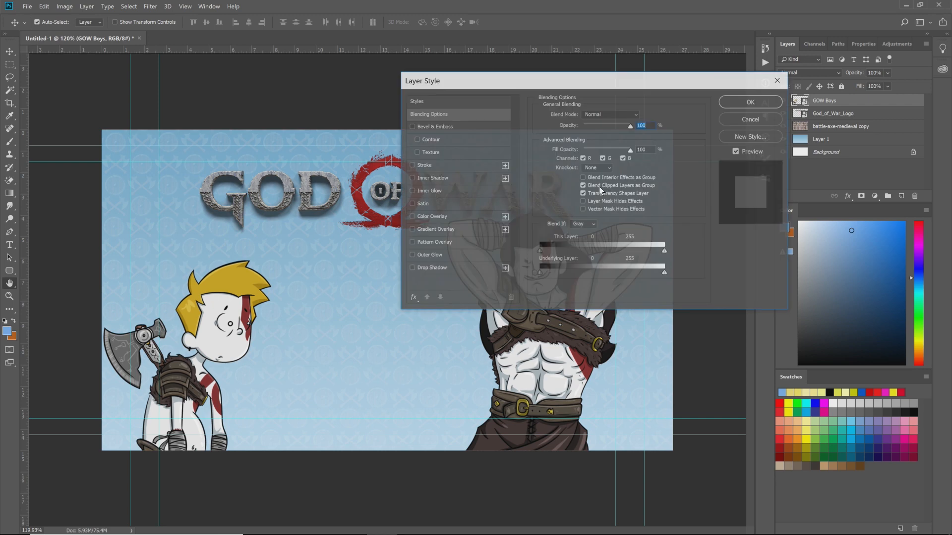
left_click(411, 165)
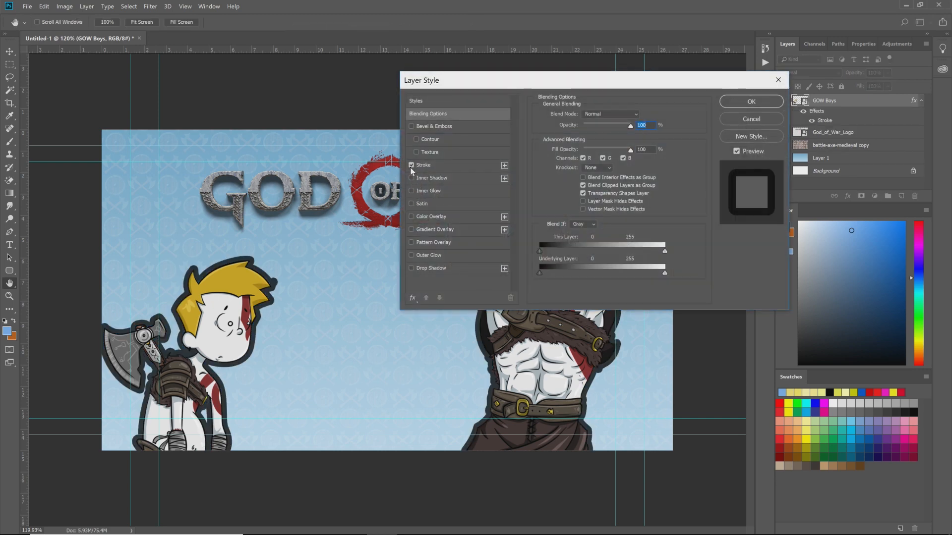
left_click(450, 169)
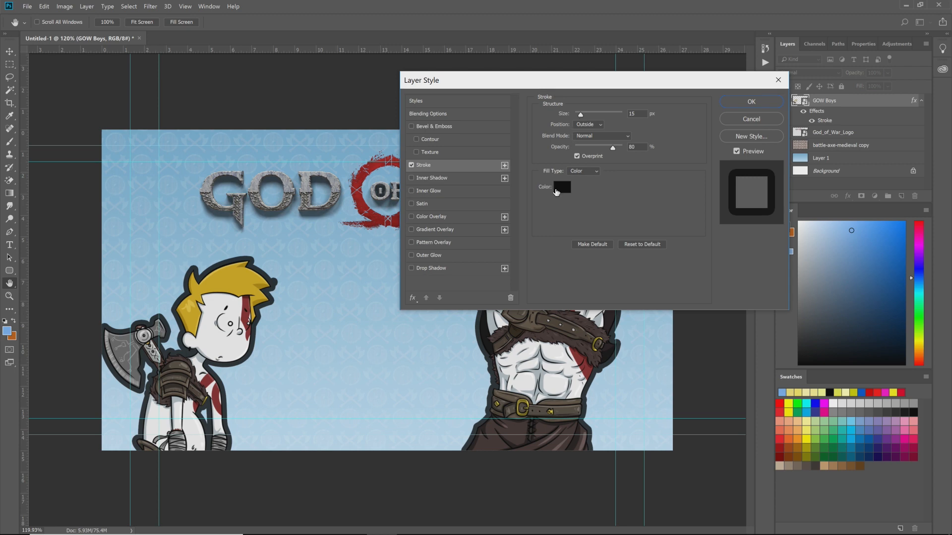
left_click(562, 188)
type("ffffff")
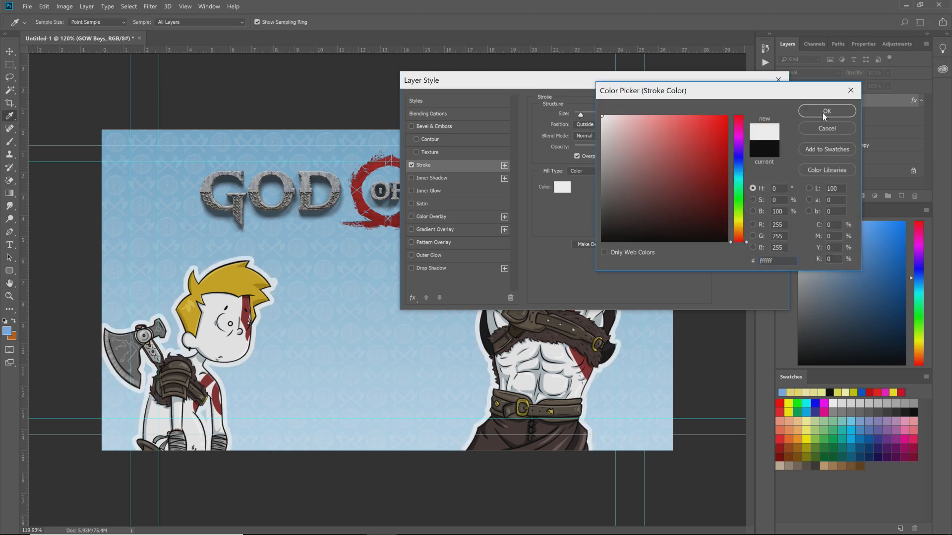
left_click(825, 112)
Set the GOW Boys stroke to 100% opacity and a size of 7 px, and apply the layer style
left_click_drag(609, 85, 717, 101)
left_click_drag(719, 162, 757, 162)
left_click_drag(691, 127, 686, 128)
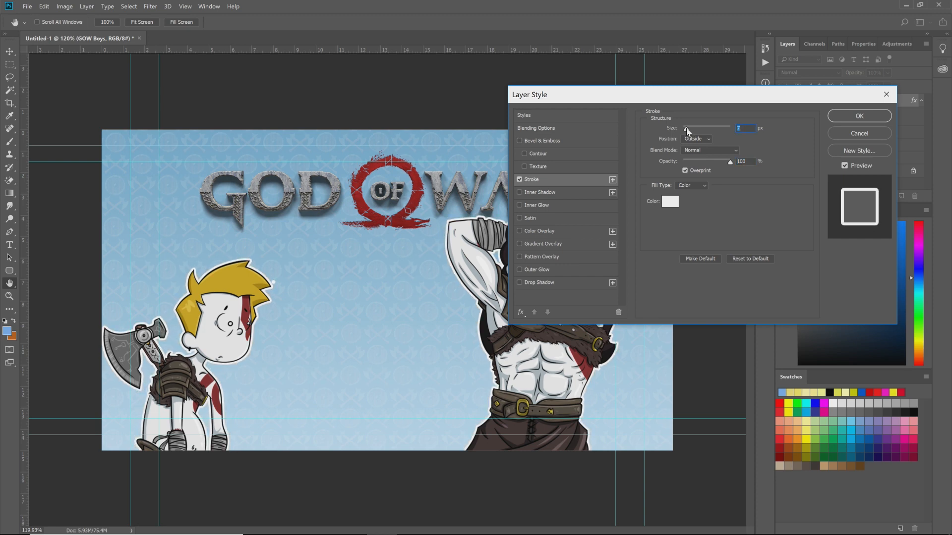
left_click(885, 120)
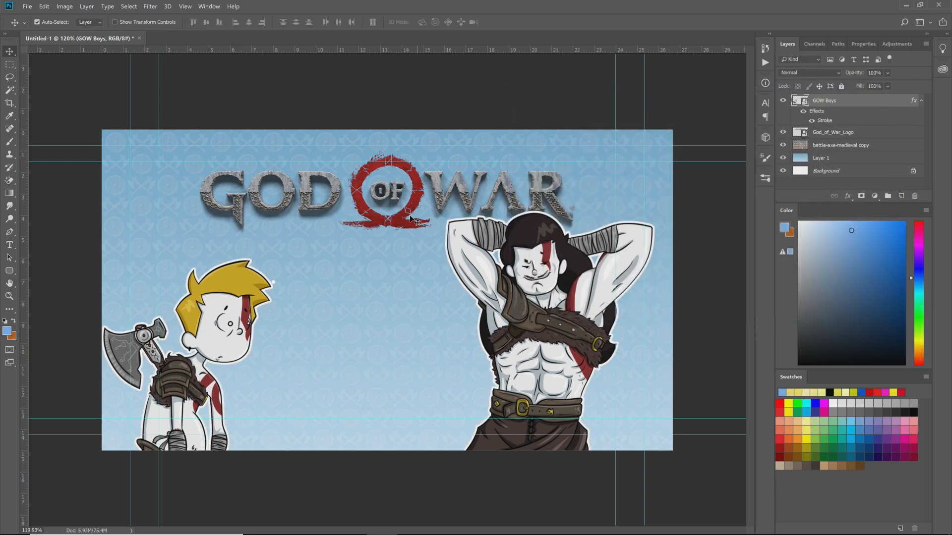
Rasterize the GOW Boys layer while keeping its stroke effect editable
scroll(244, 282, "up", 4)
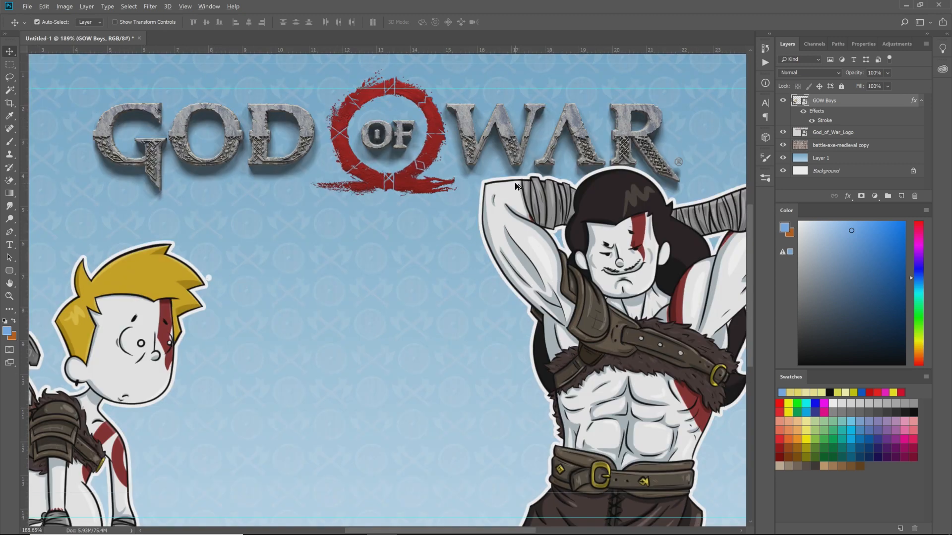
scroll(523, 185, "down", 2)
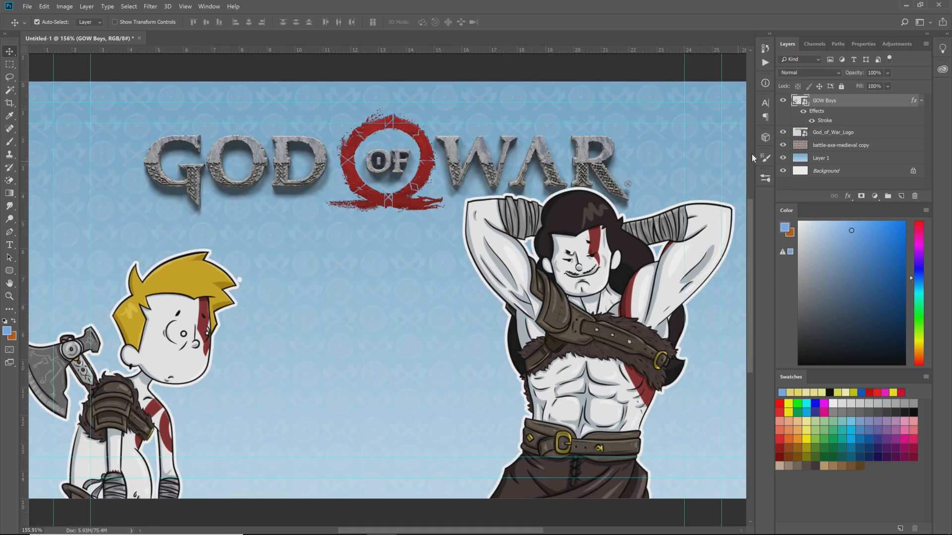
right_click(854, 103)
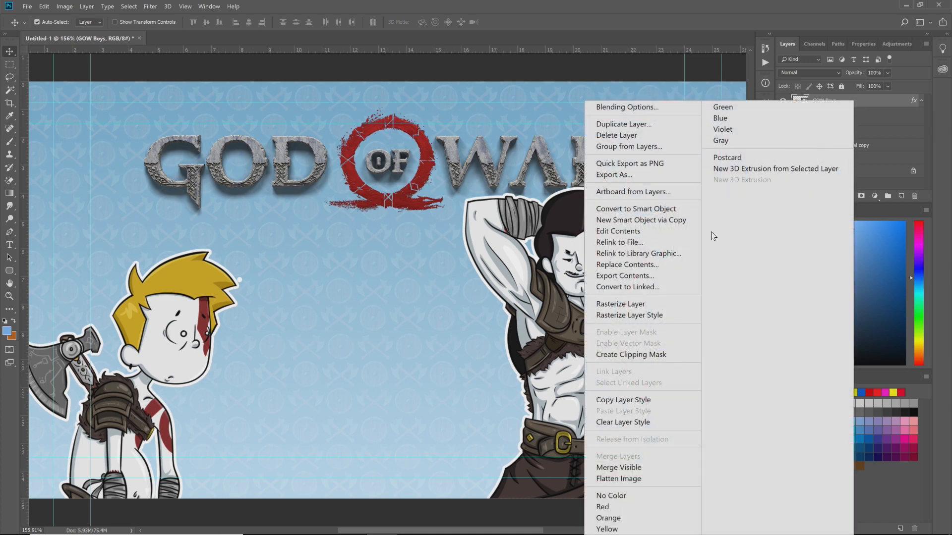
left_click(632, 306)
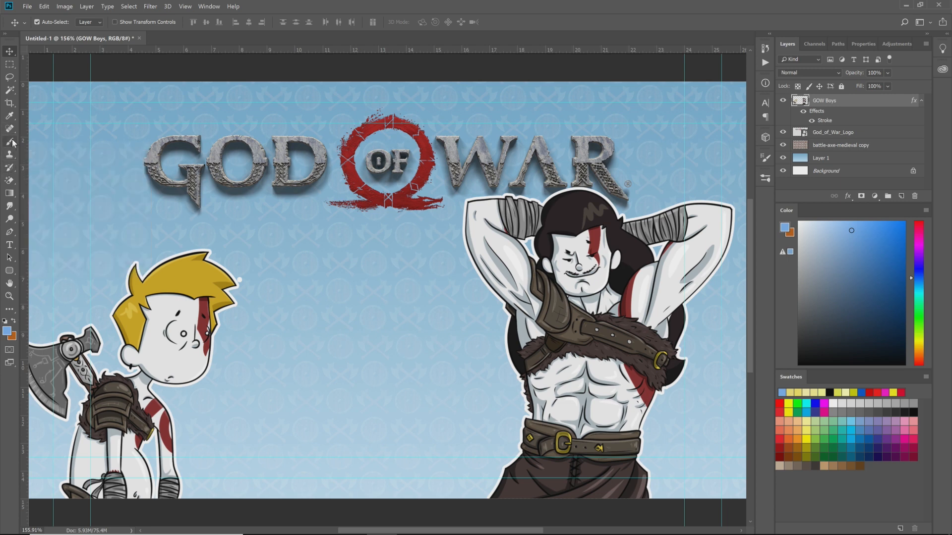
Erase the stray white dot beside the blond character's hair with the Eraser tool
left_click(10, 184)
right_click(11, 184)
left_click(45, 180)
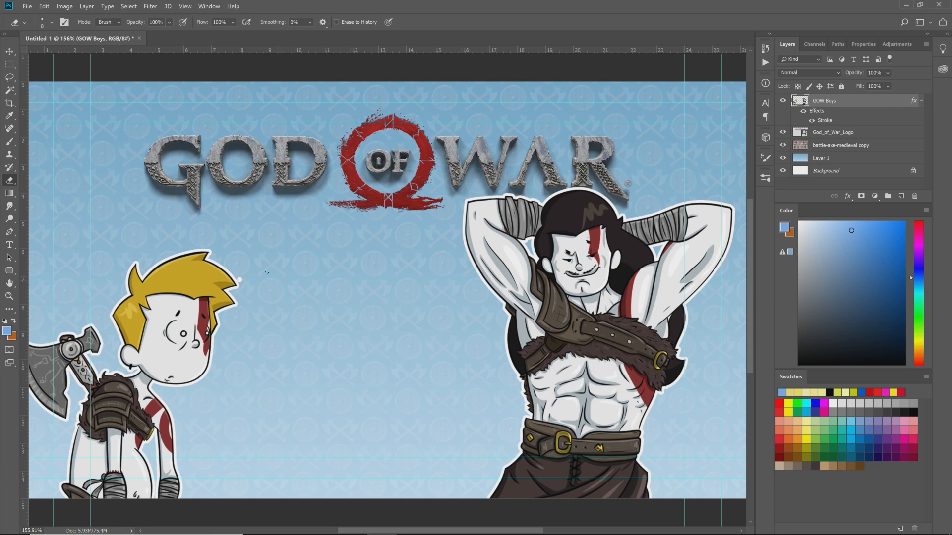
scroll(272, 275, "up", 5)
left_click_drag(127, 276, 127, 269)
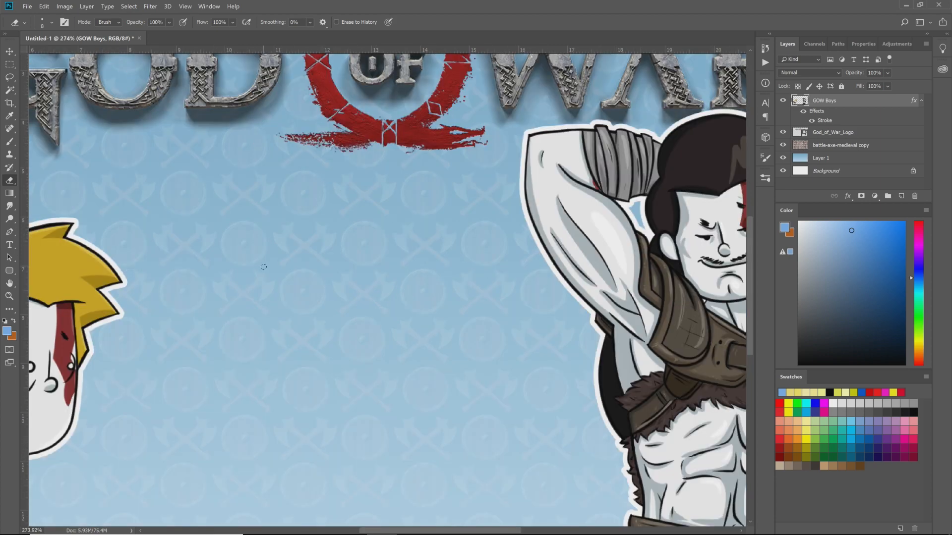
scroll(264, 268, "down", 6)
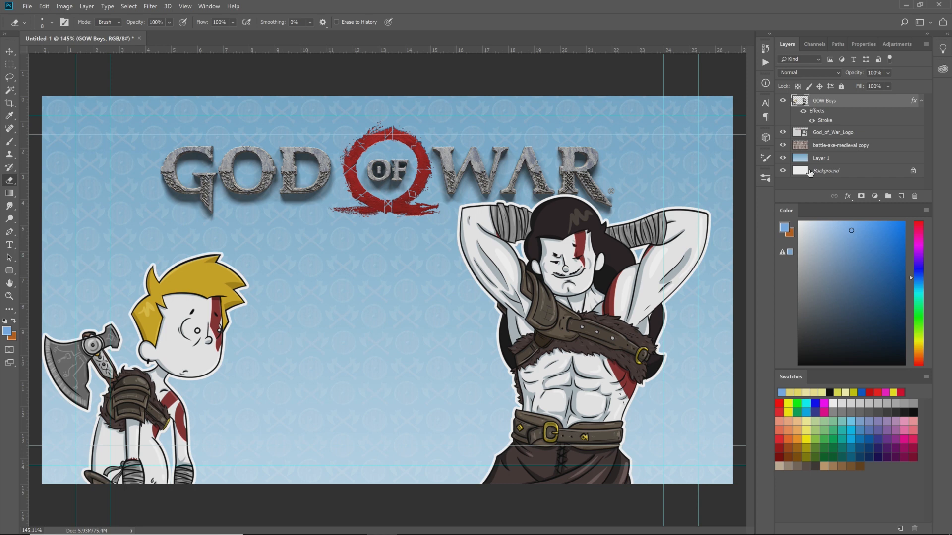
Add a drop shadow to the GOW Boys layer with 43% opacity, a 59° angle and 43 px distance, and compare with it hidden
double_click(865, 102)
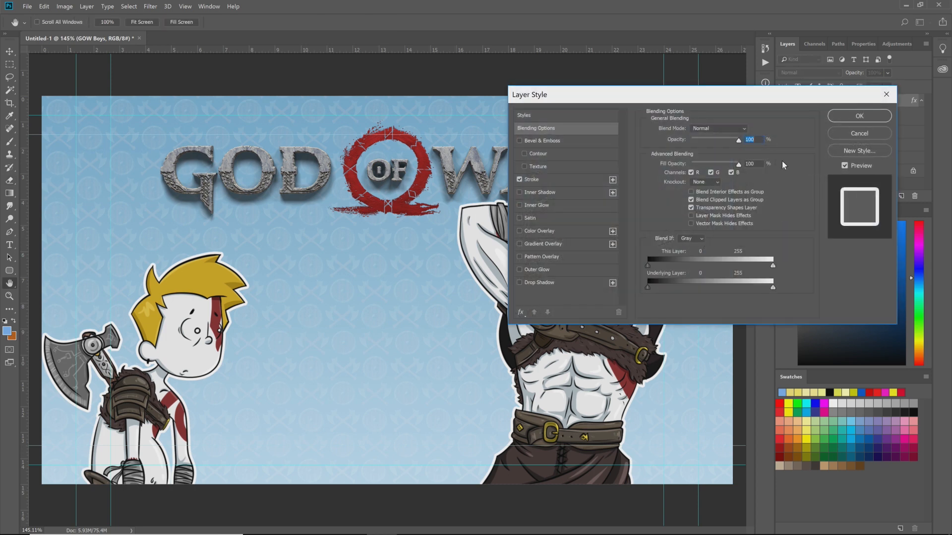
left_click(547, 283)
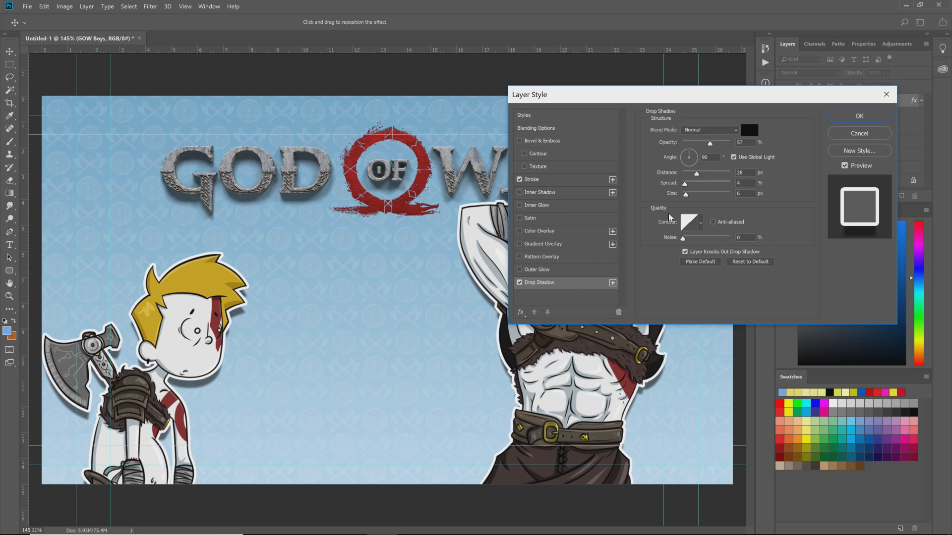
left_click_drag(680, 160, 697, 153)
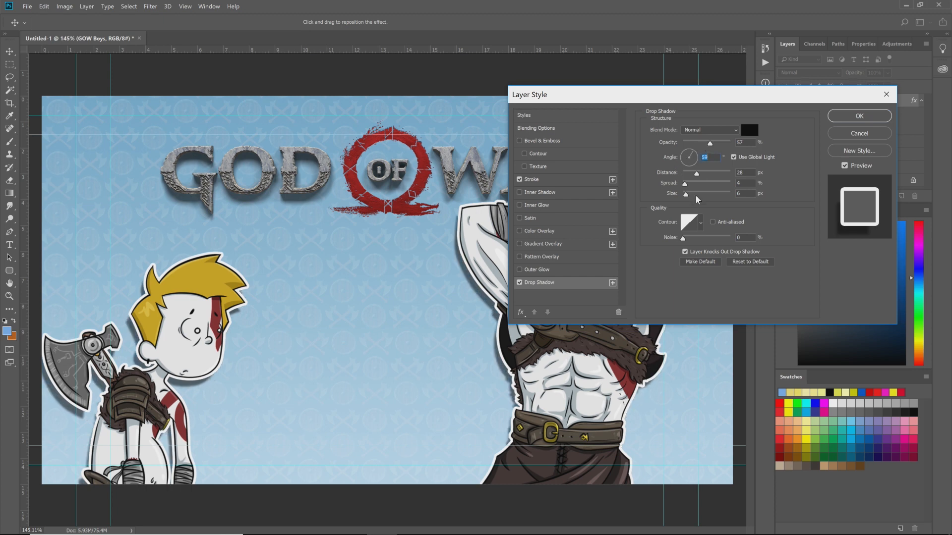
left_click_drag(696, 174, 701, 149)
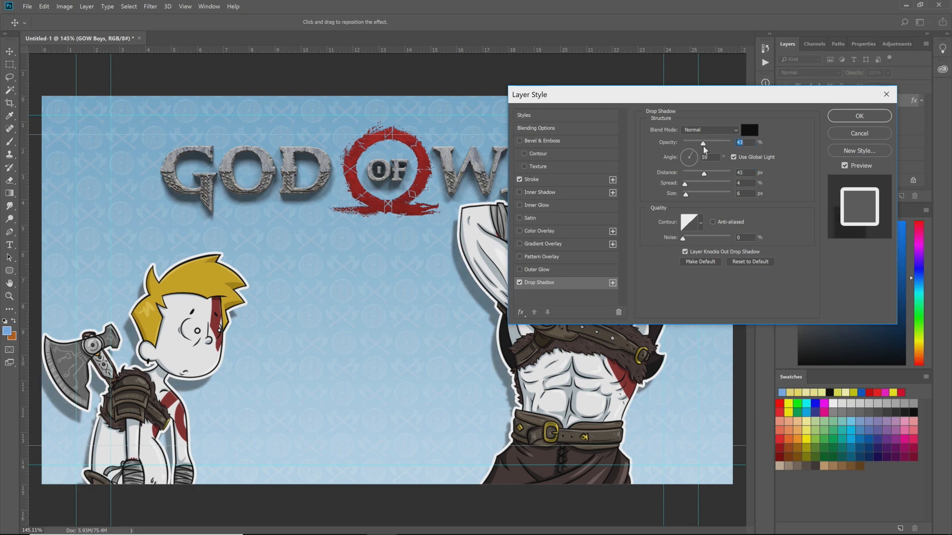
left_click(874, 115)
key("e")
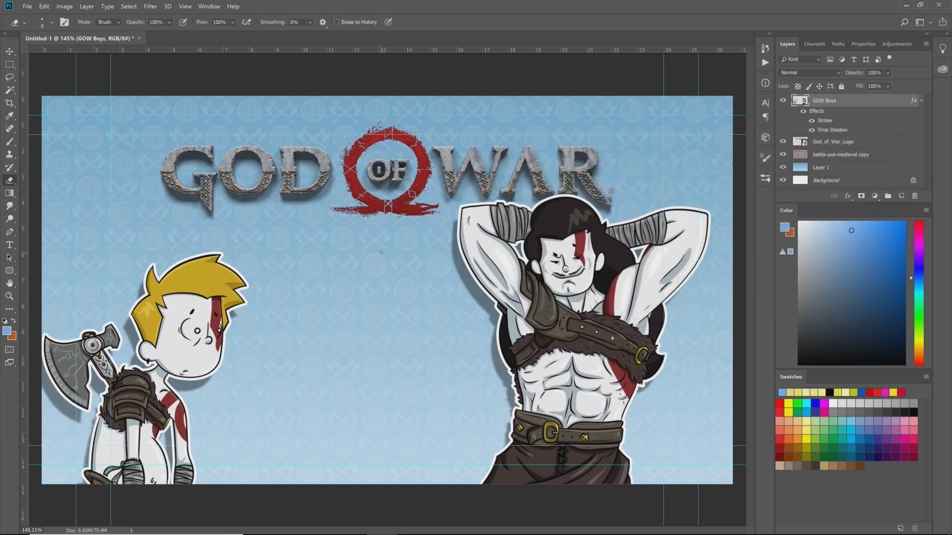
left_click(812, 130)
left_click(812, 130)
Try a drop shadow on the God_of_War_Logo layer, remove it, and add an outer glow instead
left_click(869, 143)
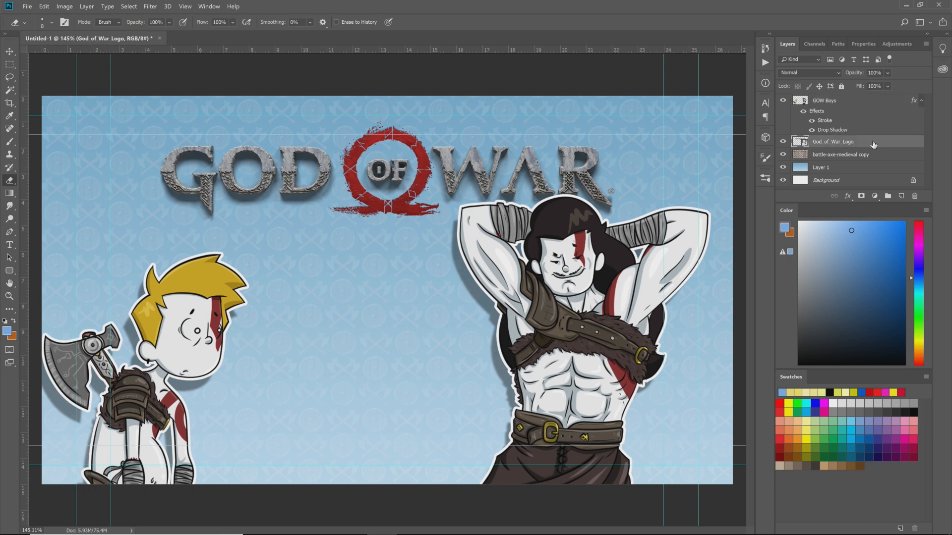
double_click(873, 144)
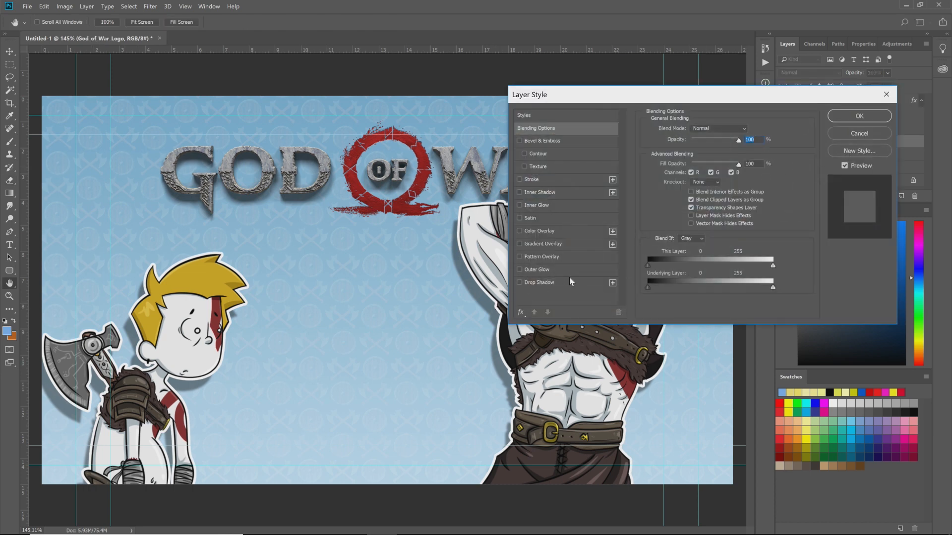
left_click(519, 283)
left_click(519, 282)
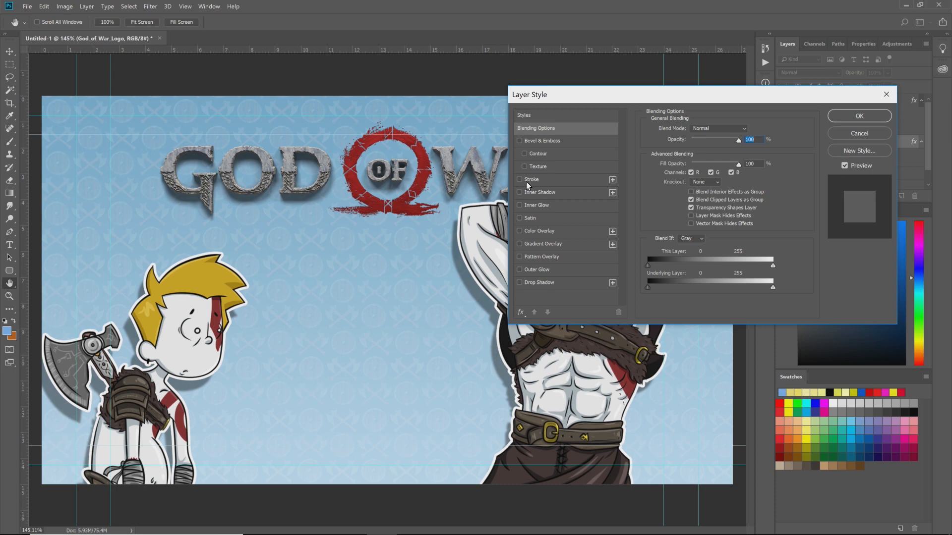
left_click(520, 270)
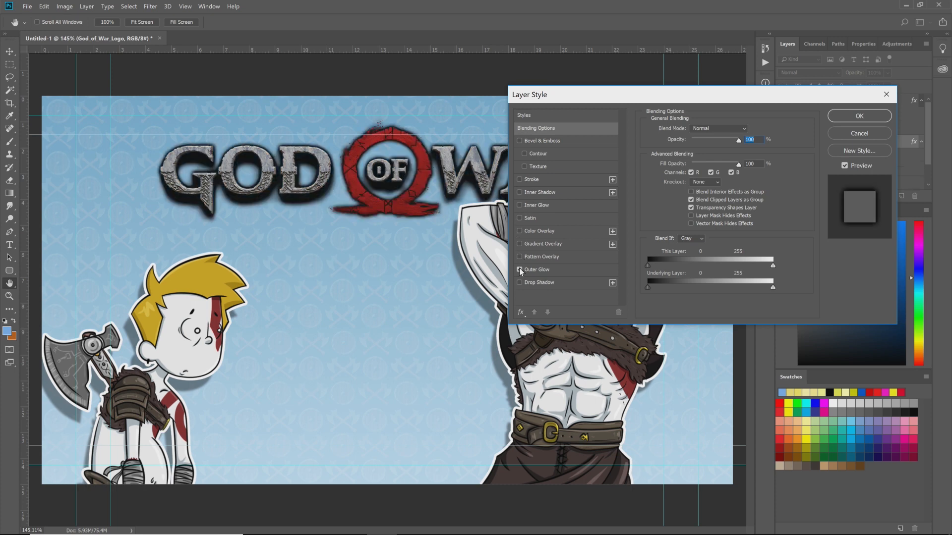
left_click(565, 269)
Try white (ffffff) as the logo's outer glow color and view it with the whole logo uncovered
left_click(668, 163)
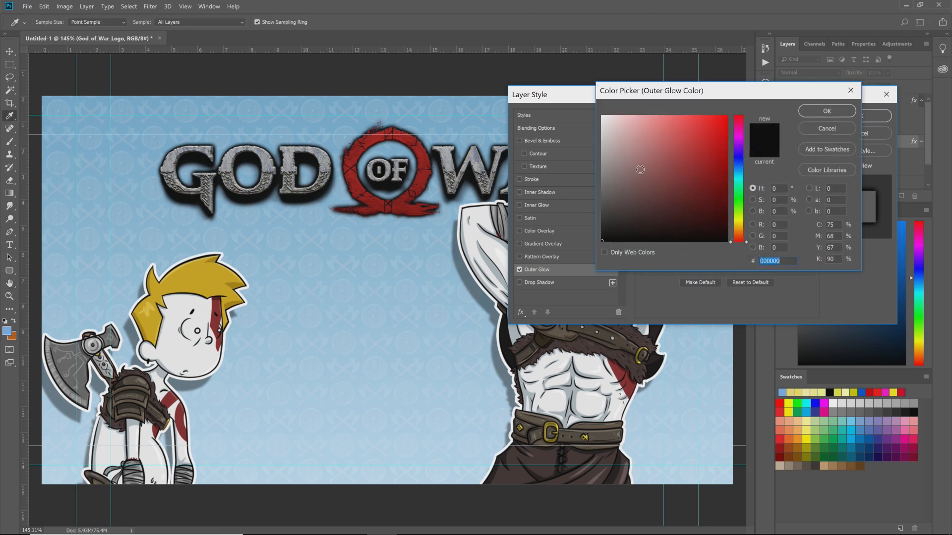
left_click(603, 116)
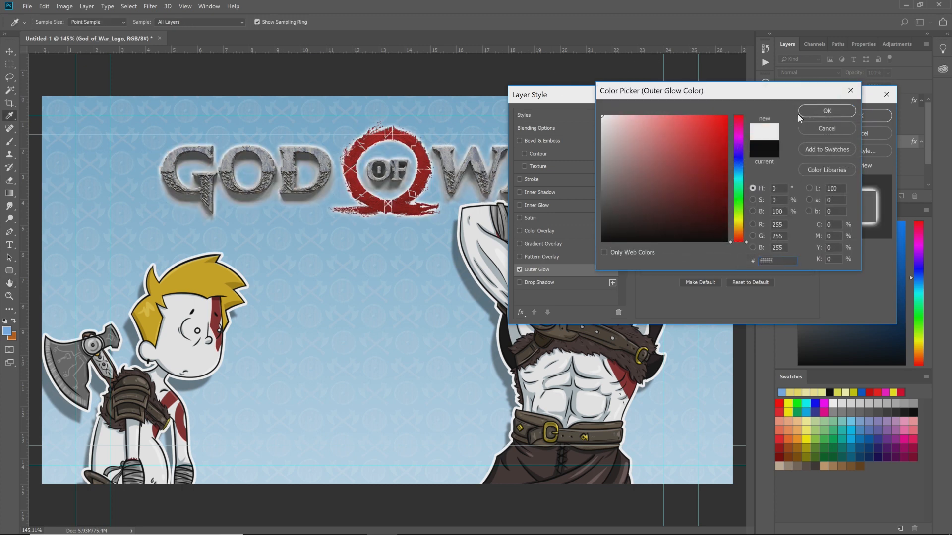
left_click(814, 110)
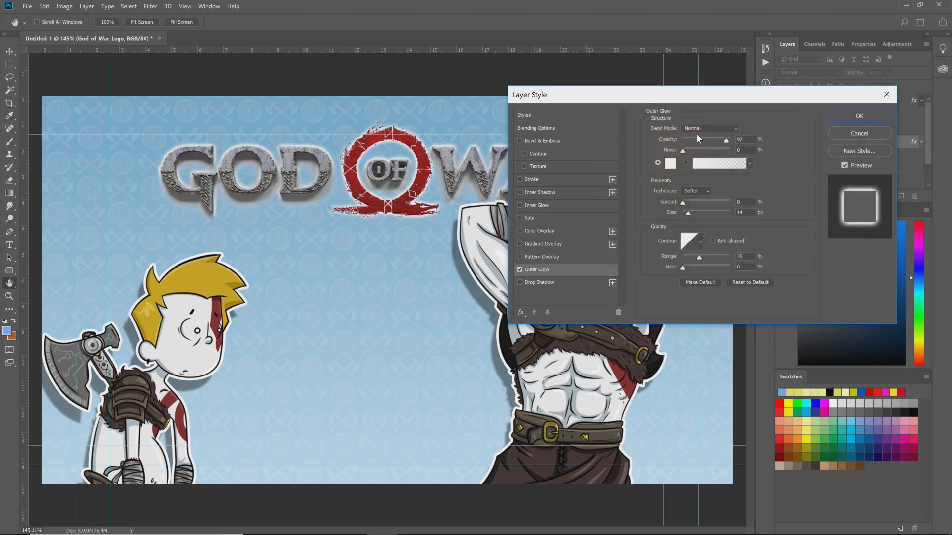
left_click_drag(700, 100, 819, 170)
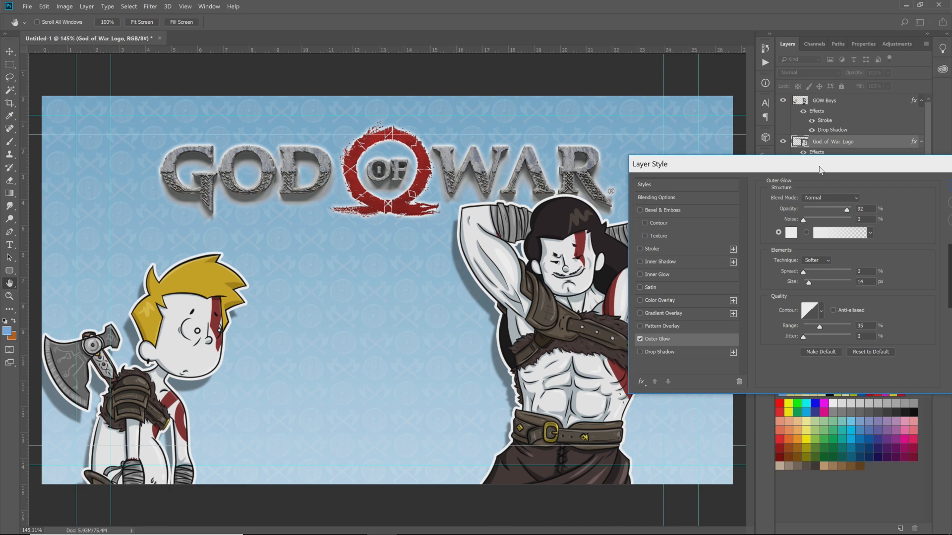
left_click_drag(819, 170, 652, 266)
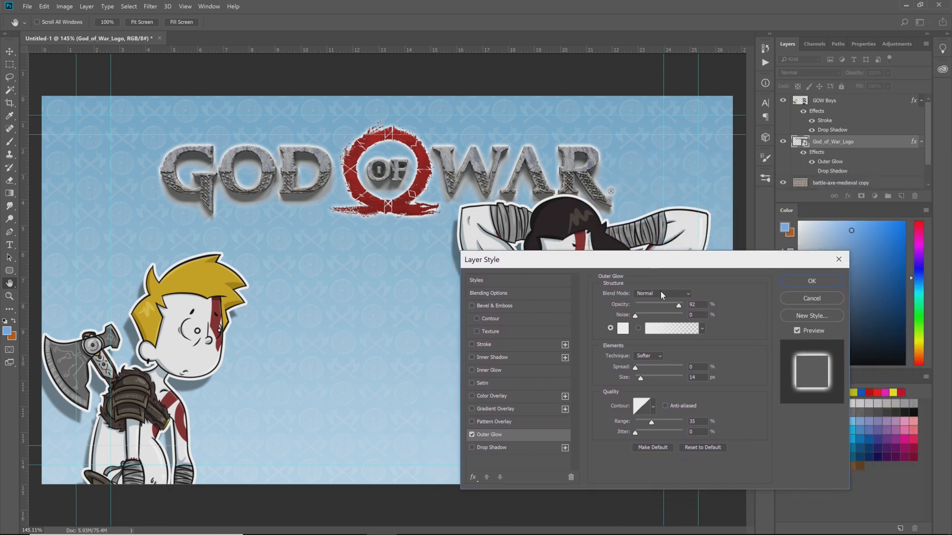
Set the logo's outer glow to black (000000) at 65% opacity and apply the layer style
left_click(624, 329)
left_click_drag(614, 229, 579, 272)
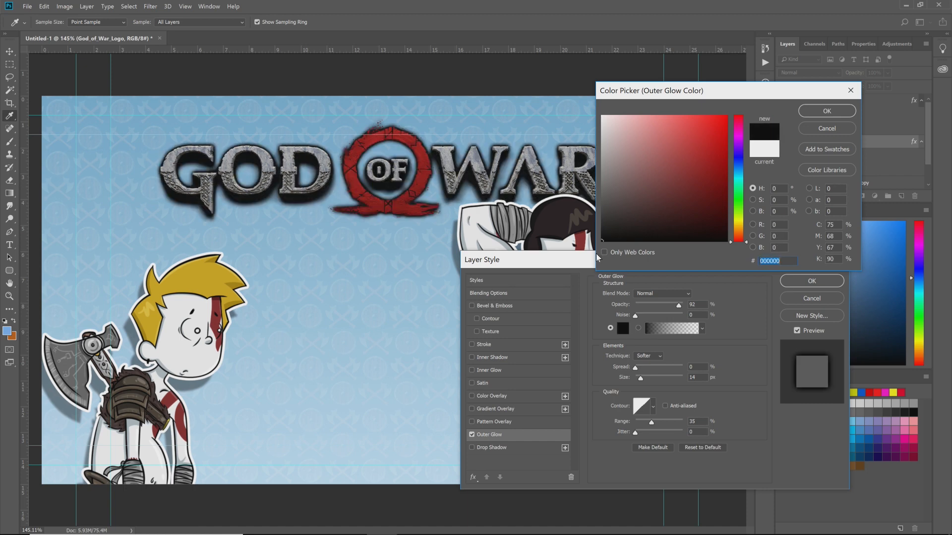
left_click(827, 111)
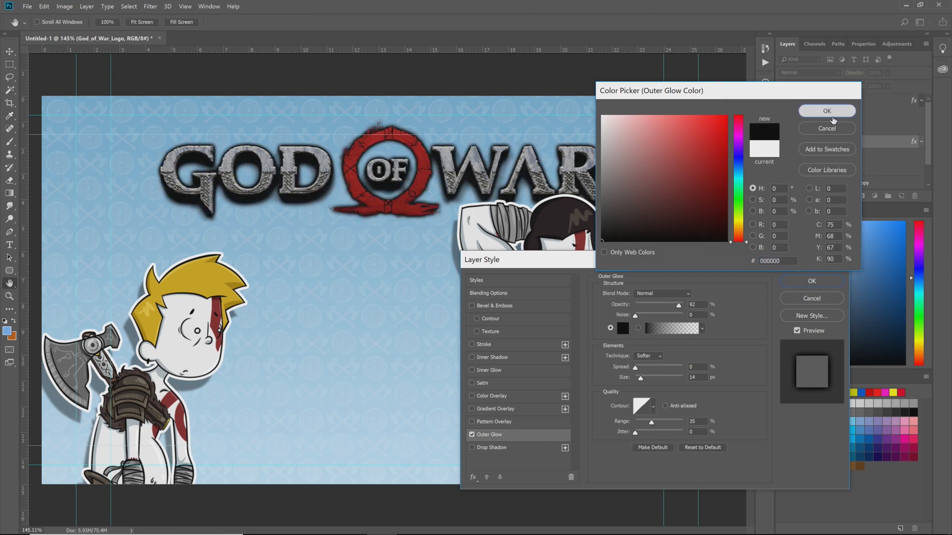
left_click(665, 303)
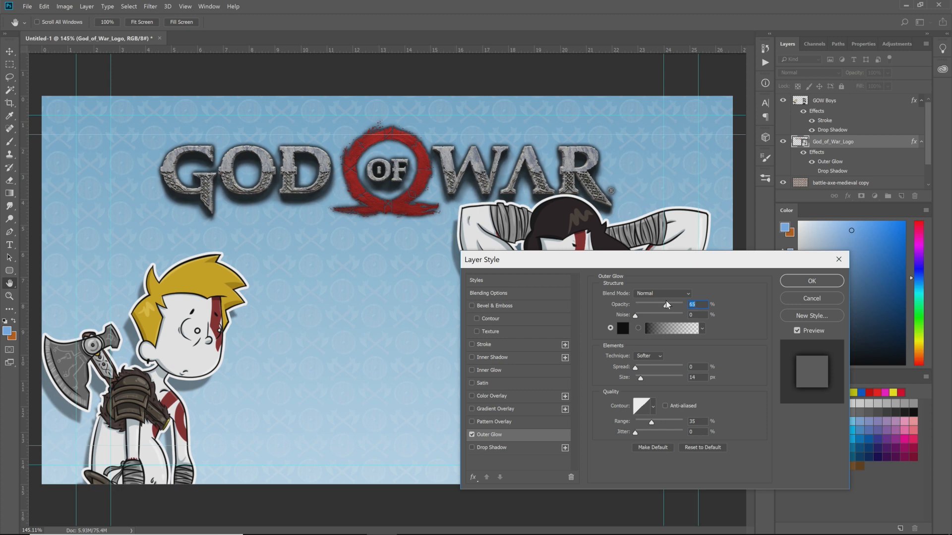
left_click(811, 281)
key("e")
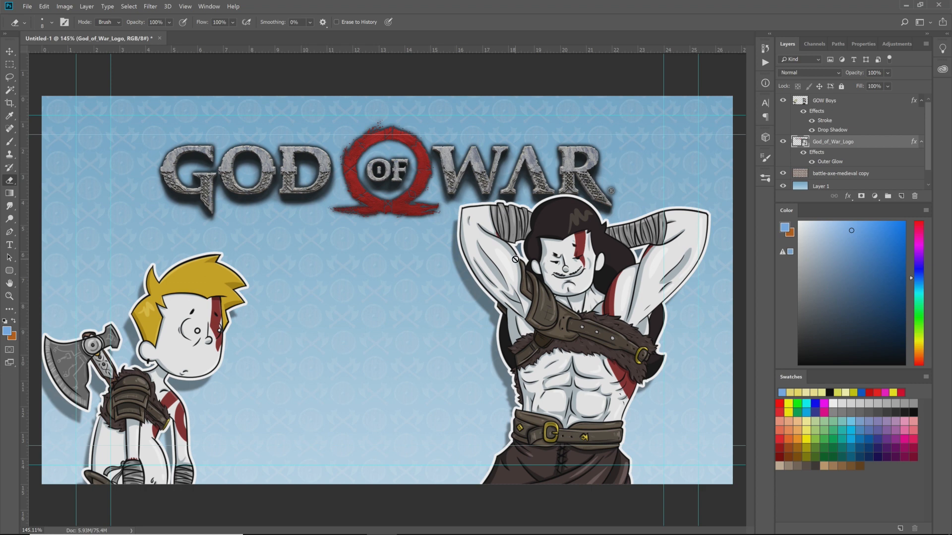
Scale the God of War logo to about 124% and center it near the canvas top at X 960 px, Y 187 px
scroll(531, 232, "down", 2)
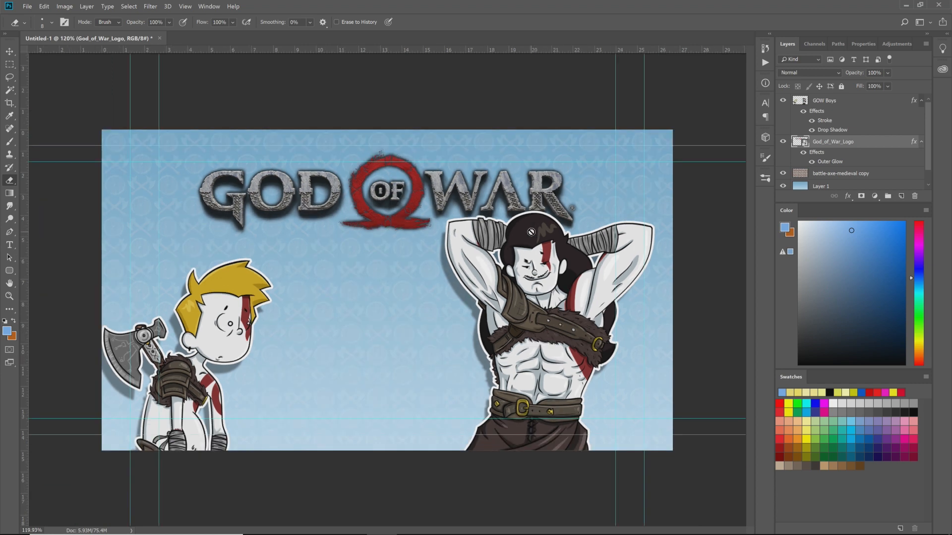
key("v")
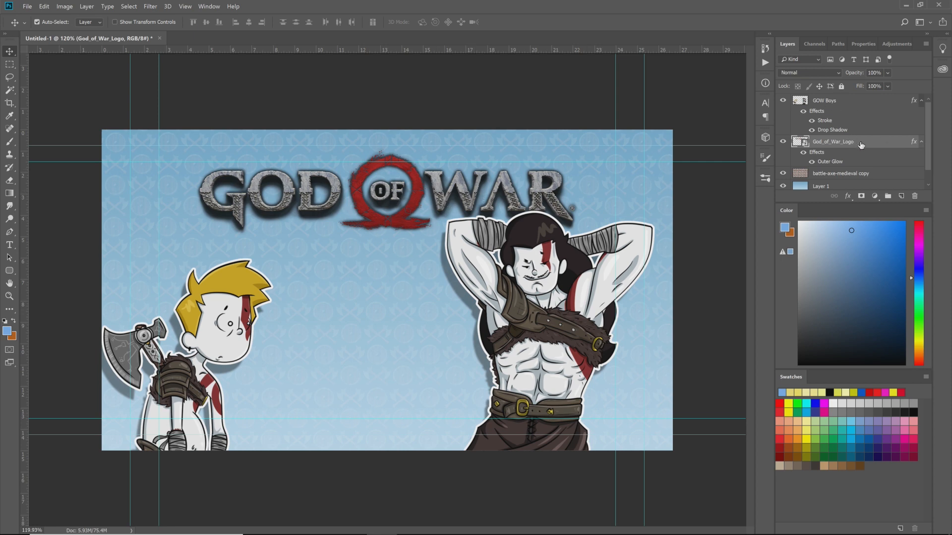
key("ctrl+t")
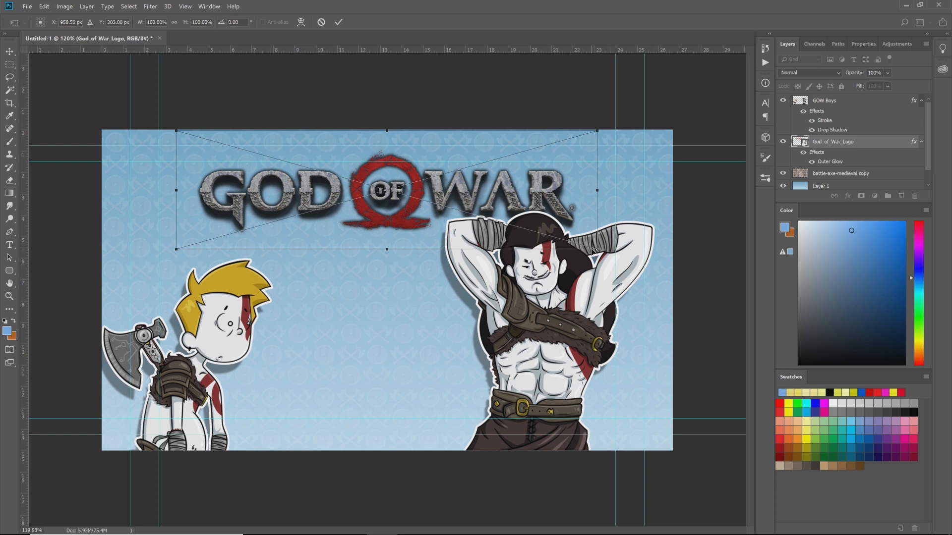
left_click_drag(597, 249, 635, 265)
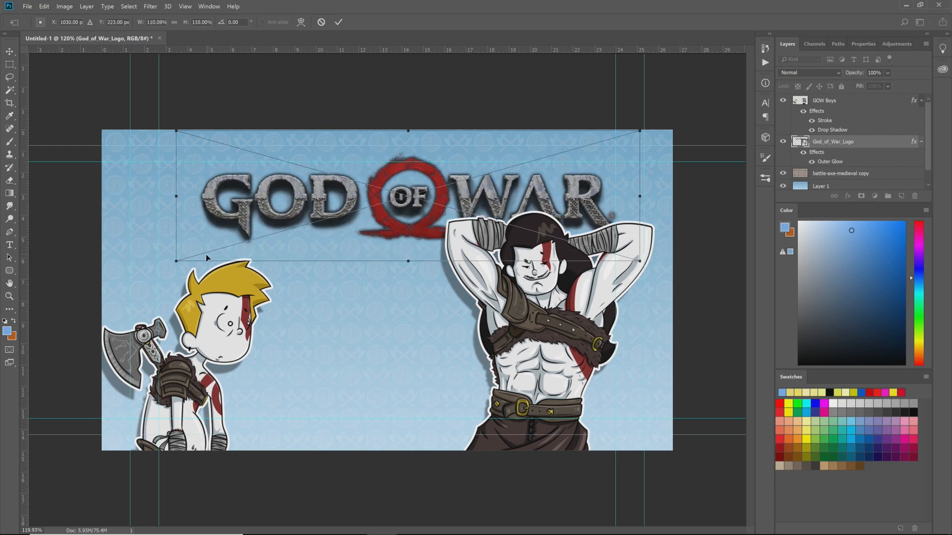
left_click_drag(176, 261, 124, 293)
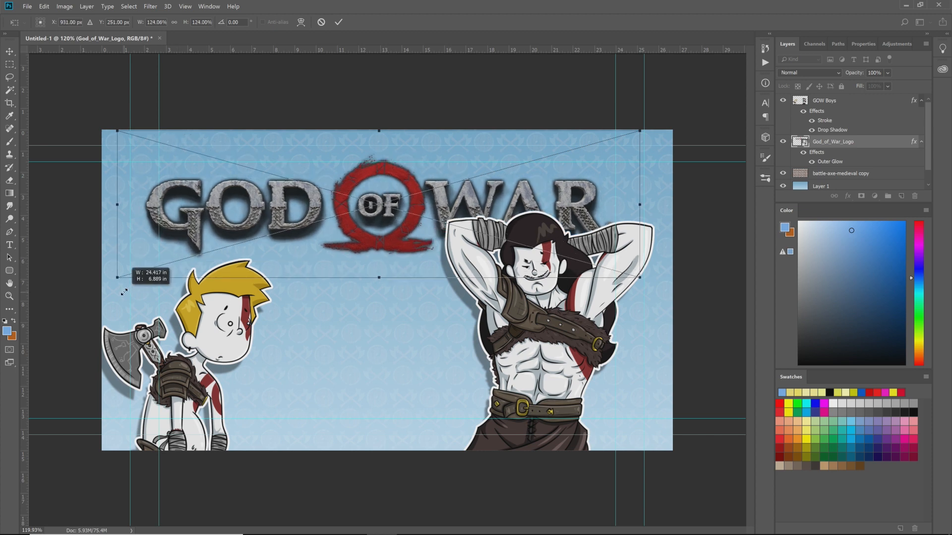
left_click_drag(377, 213, 387, 195)
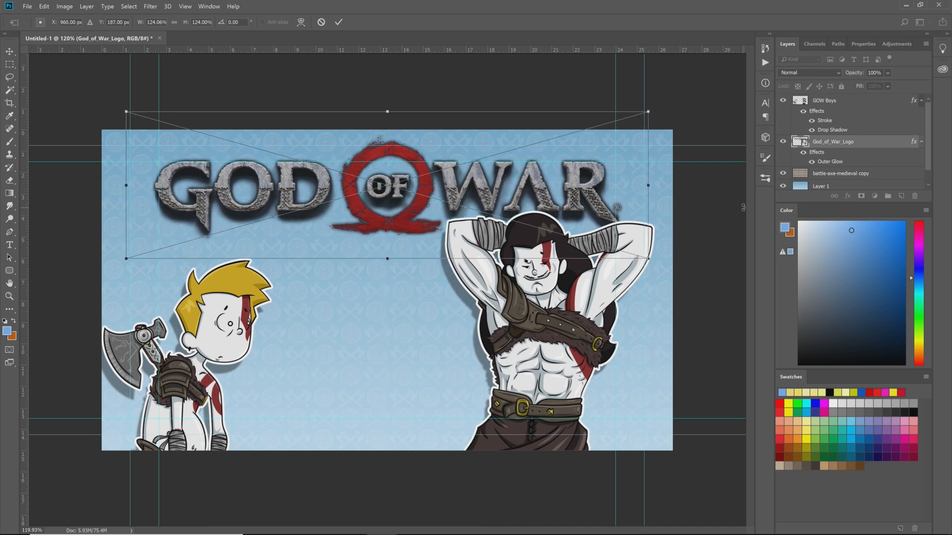
key("Return")
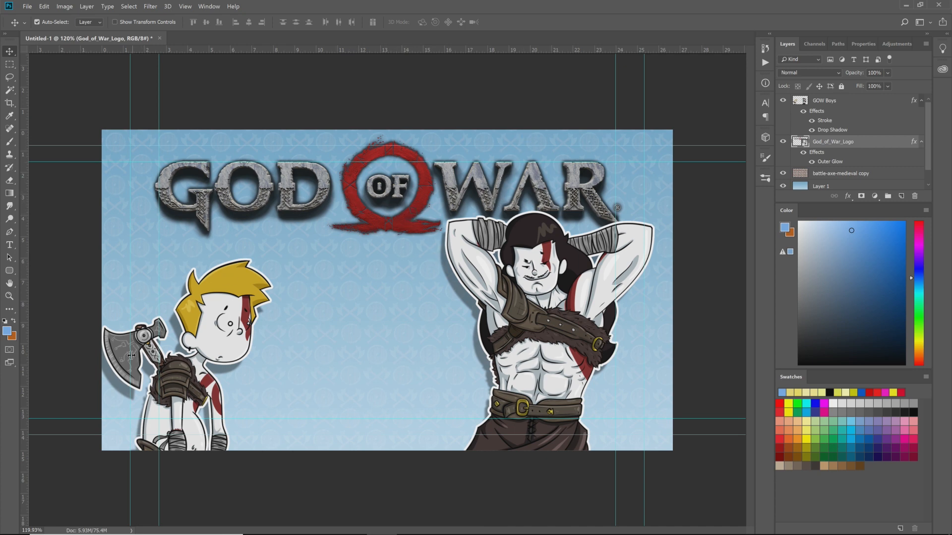
Move the GOW Boys layer about 0.43 in to the right, keeping it aligned with the canvas bottom
left_click_drag(170, 383, 176, 380)
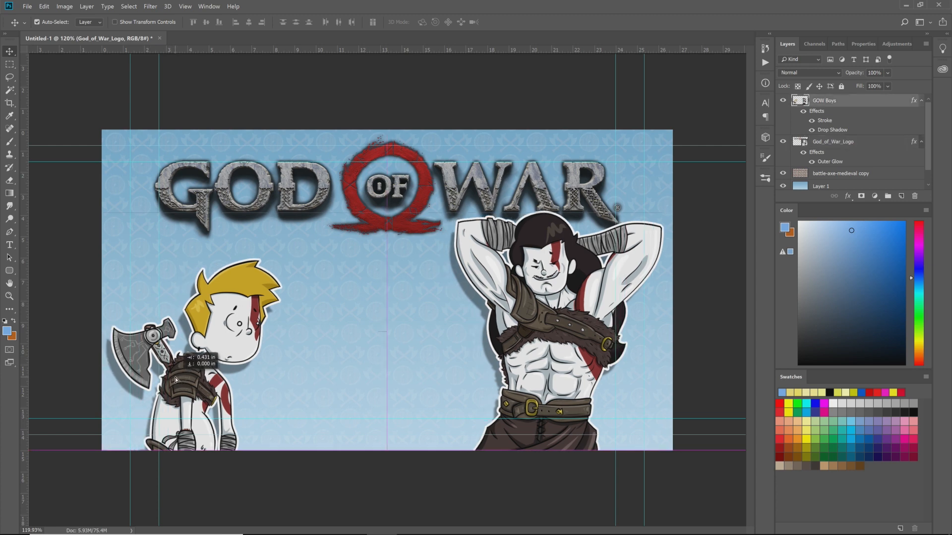
left_click_drag(175, 379, 175, 379)
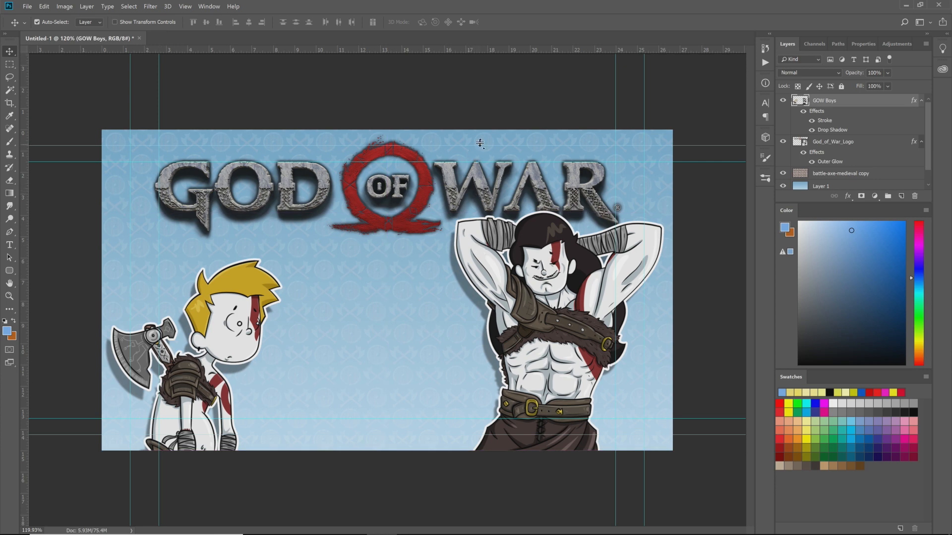
left_click_drag(459, 112, 715, 473)
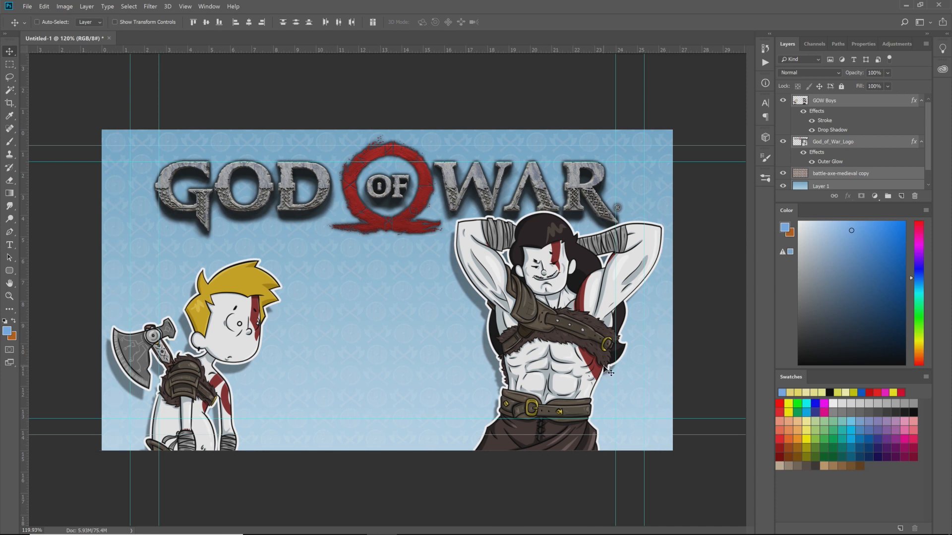
left_click(832, 103)
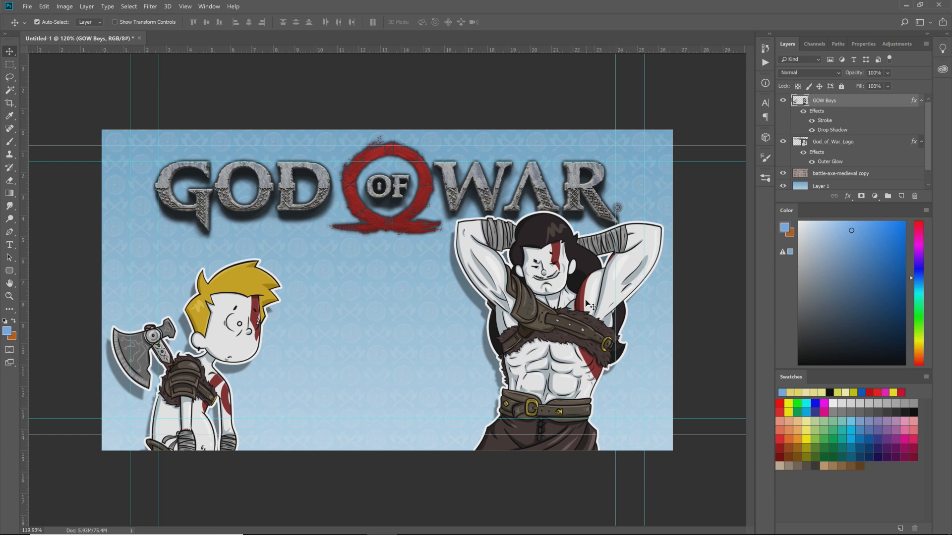
left_click_drag(726, 142, 441, 455)
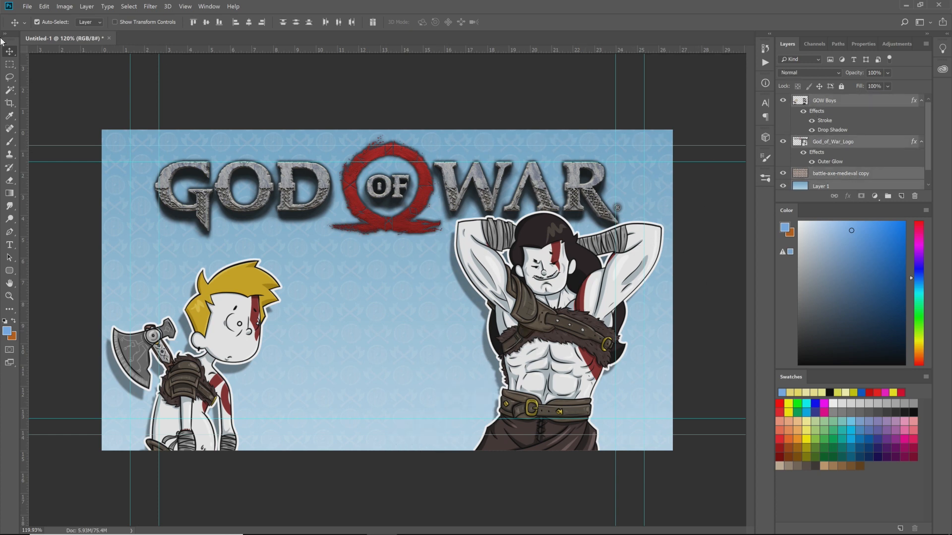
Cut the dark-haired character from the GOW Boys layer with a rectangular marquee and paste it as its own layer
right_click(9, 56)
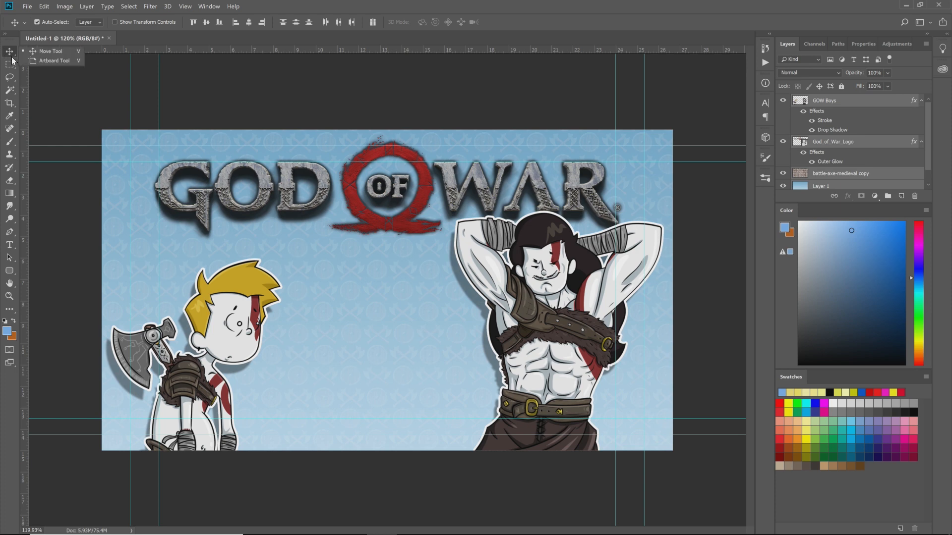
left_click(10, 65)
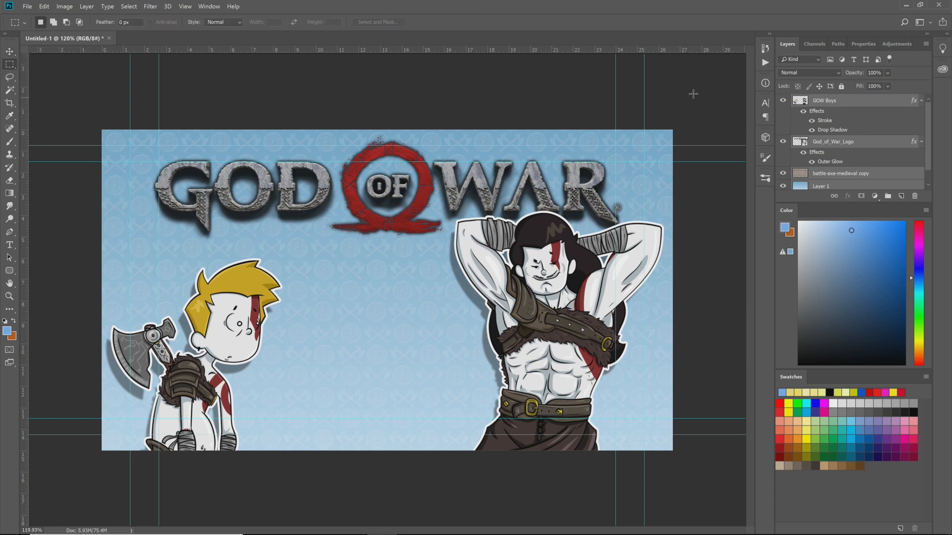
left_click(841, 103)
left_click_drag(416, 162, 753, 473)
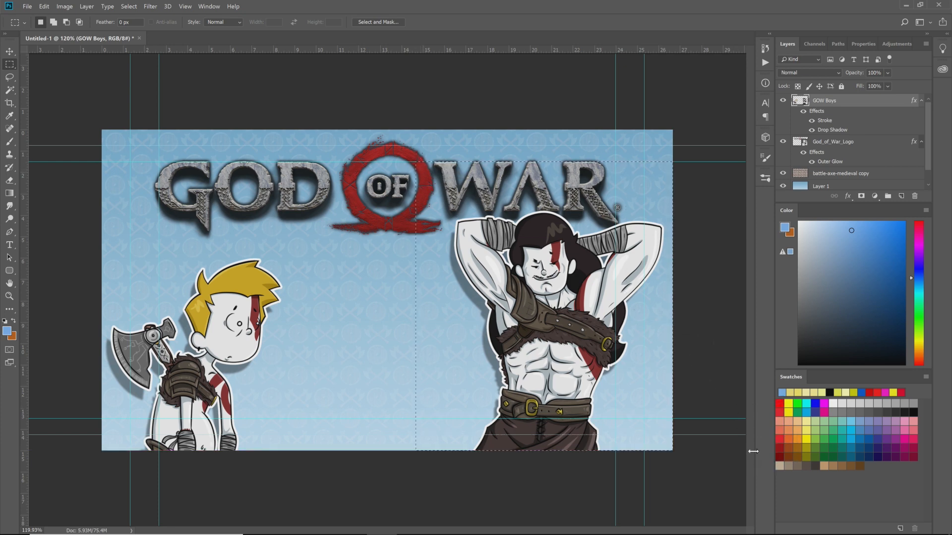
key("ctrl+x")
key("ctrl+v")
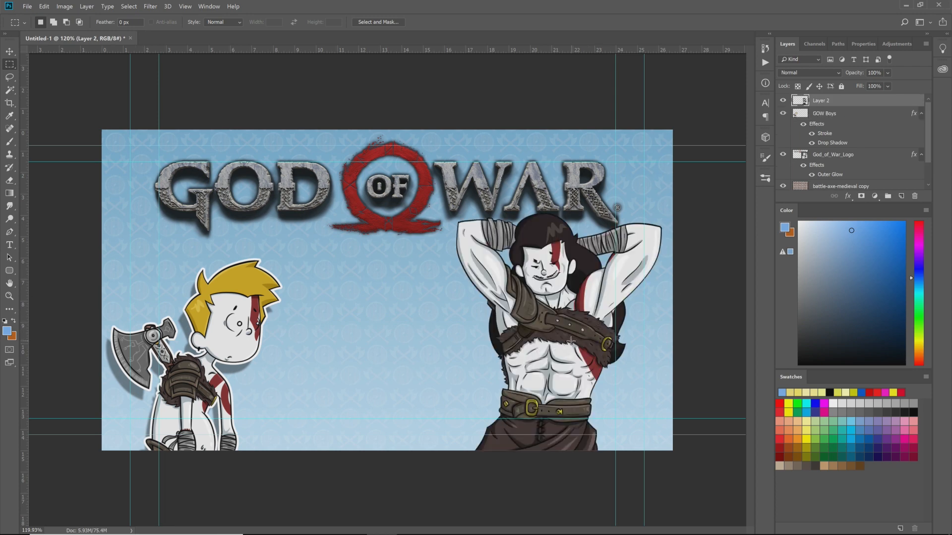
Nudge the dark-haired character's layer slightly right and down, away from the logo
key("v")
mouse_move(545, 350)
left_mouse_down()
mouse_move(565, 350)
mouse_move(544, 349)
left_mouse_up()
key("Right")
key("Right")
key("Right")
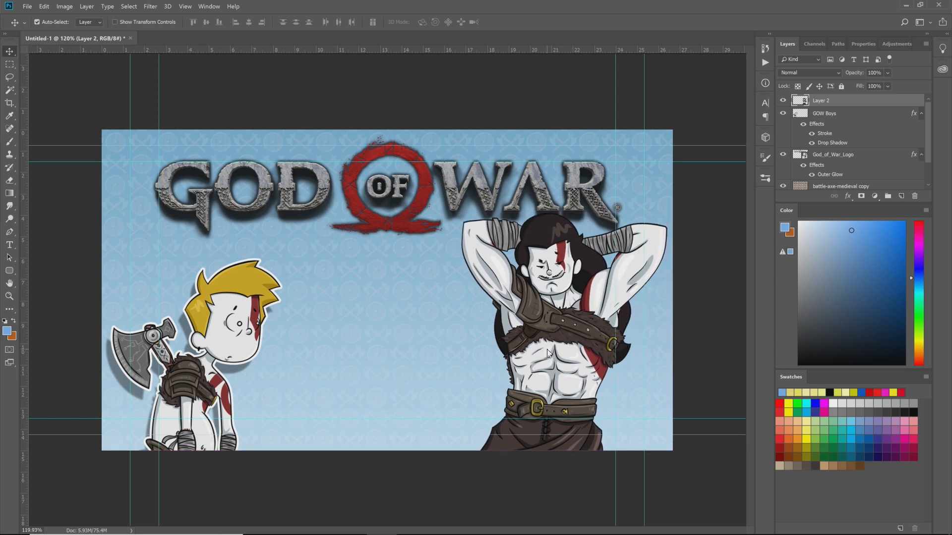
key("Right")
key("Right")
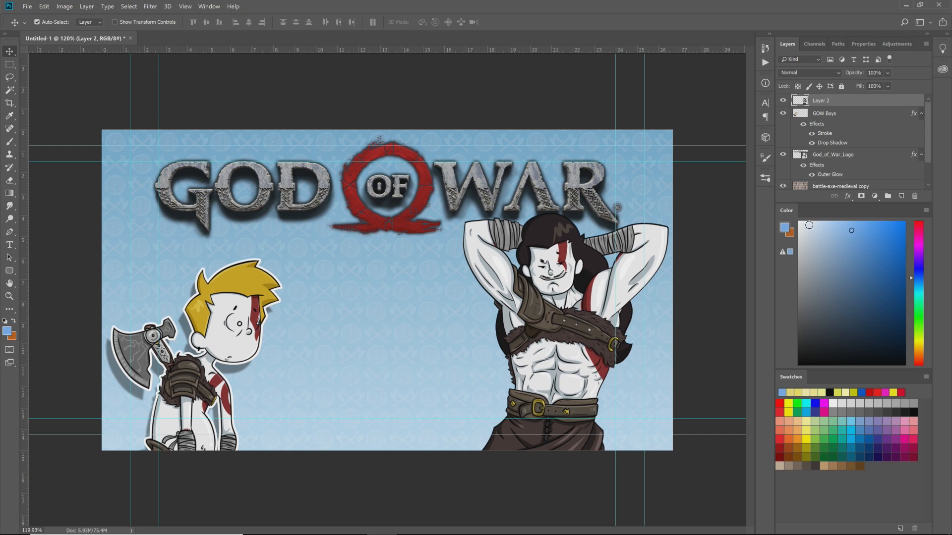
key("Down")
key("Down")
key("Down")
key("Down")
key("Down")
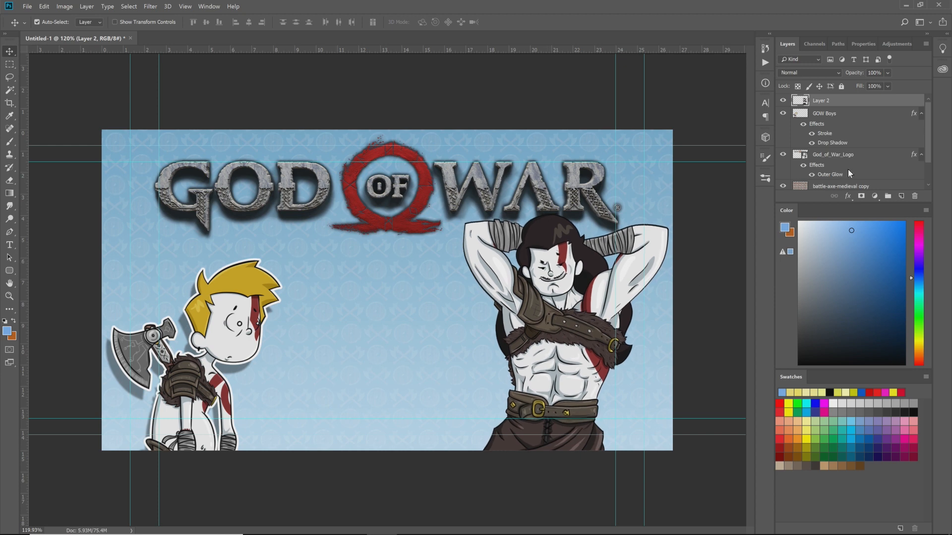
key("Down")
key("Right")
key("Right")
key("Right")
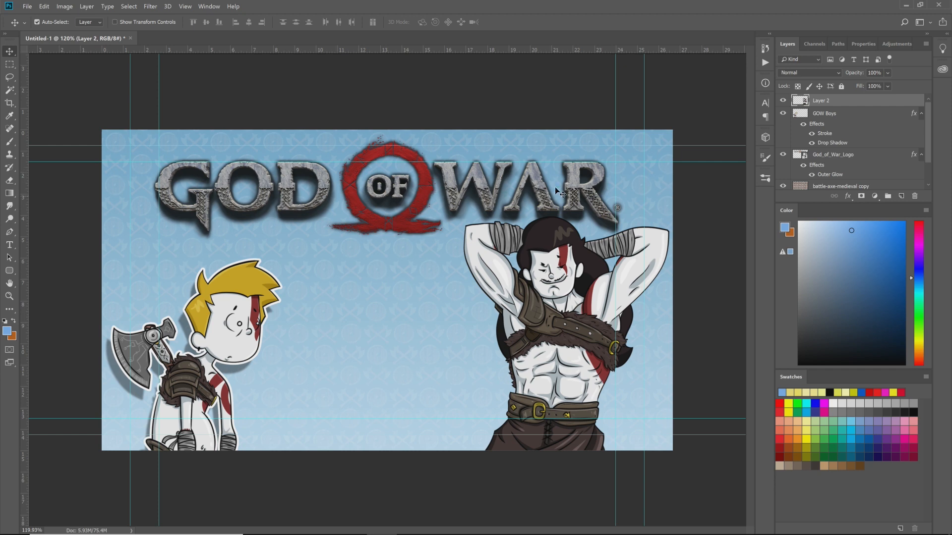
Copy the layer style from the GOW Boys layer and paste it onto the dark-haired character's layer
left_click(844, 116)
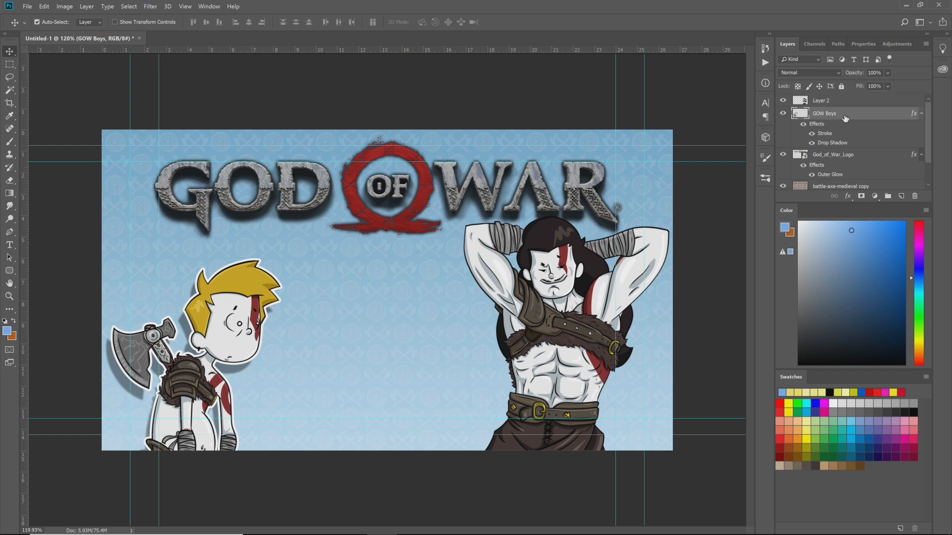
right_click(845, 115)
left_click(864, 116)
left_click(783, 114)
left_click(783, 114)
left_click(783, 101)
left_click(783, 101)
right_click(845, 118)
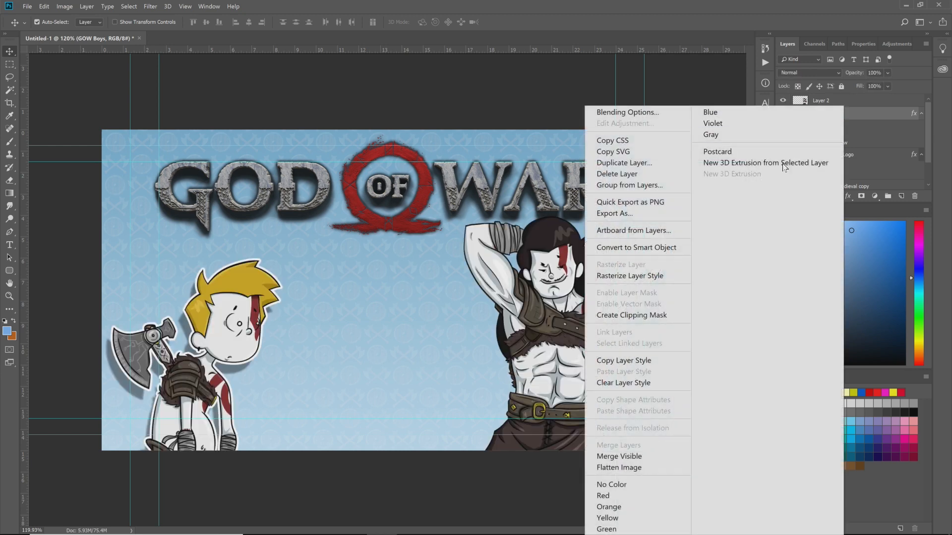
left_click(649, 369)
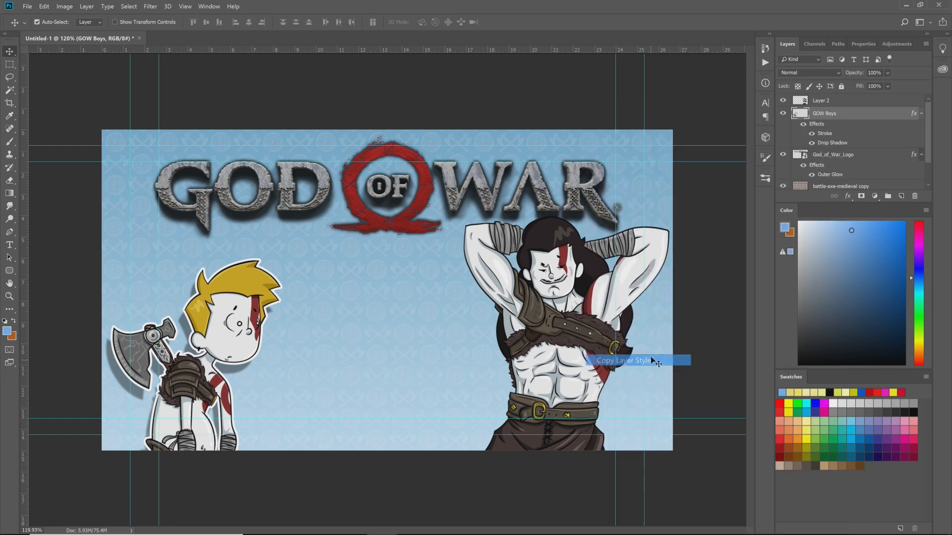
right_click(869, 101)
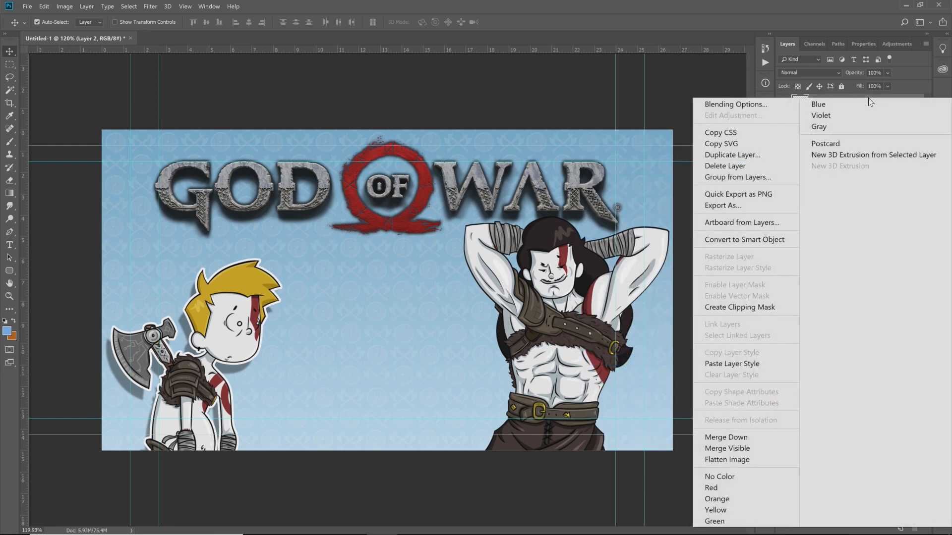
left_click(722, 365)
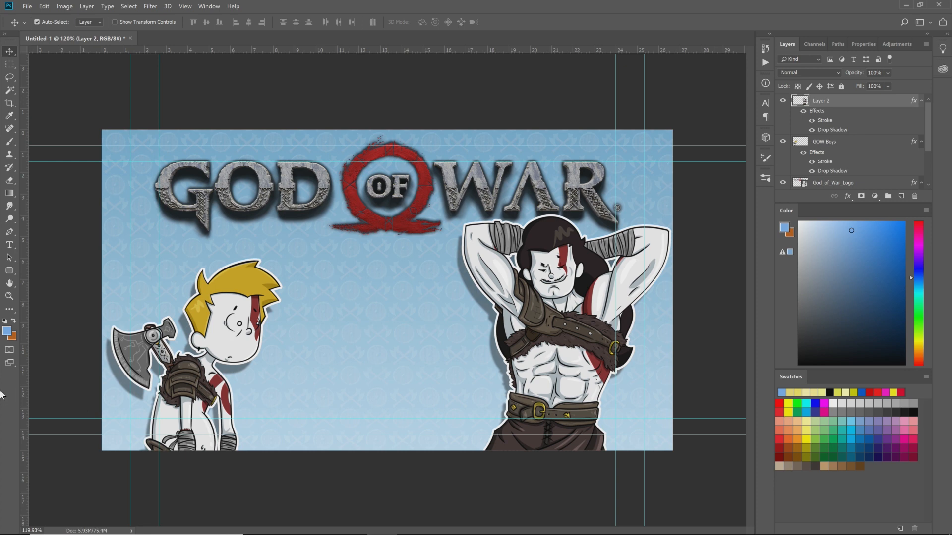
Merge the dark-haired character's layer and the GOW Boys layer into a single layer
left_click(854, 144, "ctrl")
right_click(853, 144)
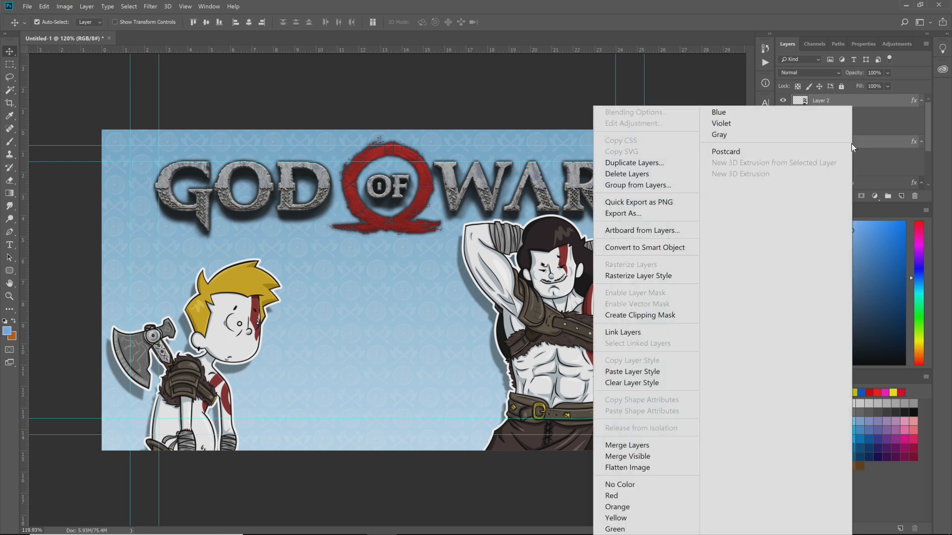
left_click(626, 445)
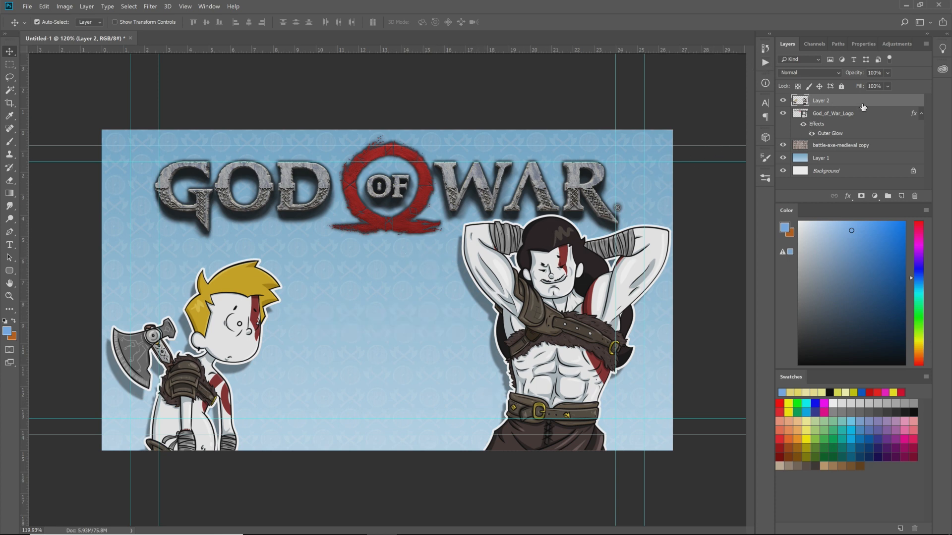
Add a blank layer above the merged characters and activate the Gradient tool
left_click(902, 196)
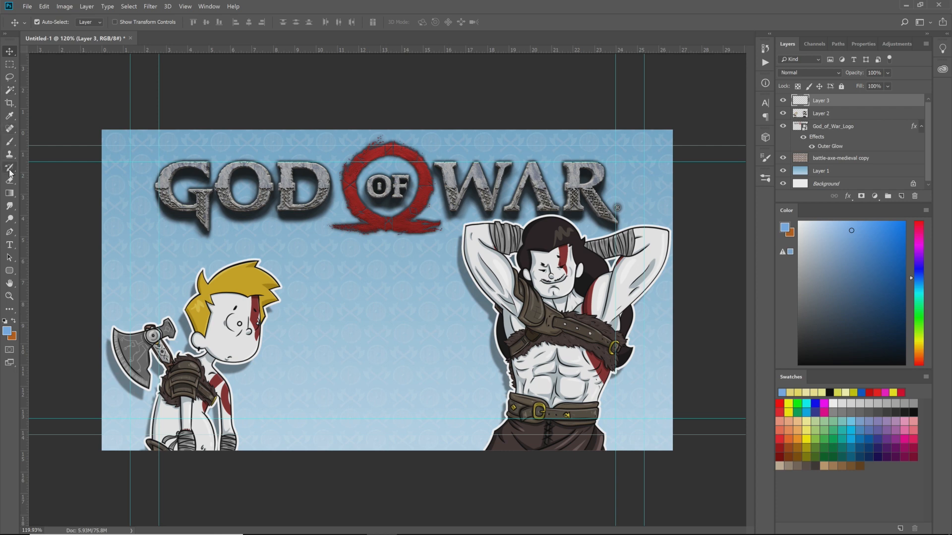
left_click(14, 194)
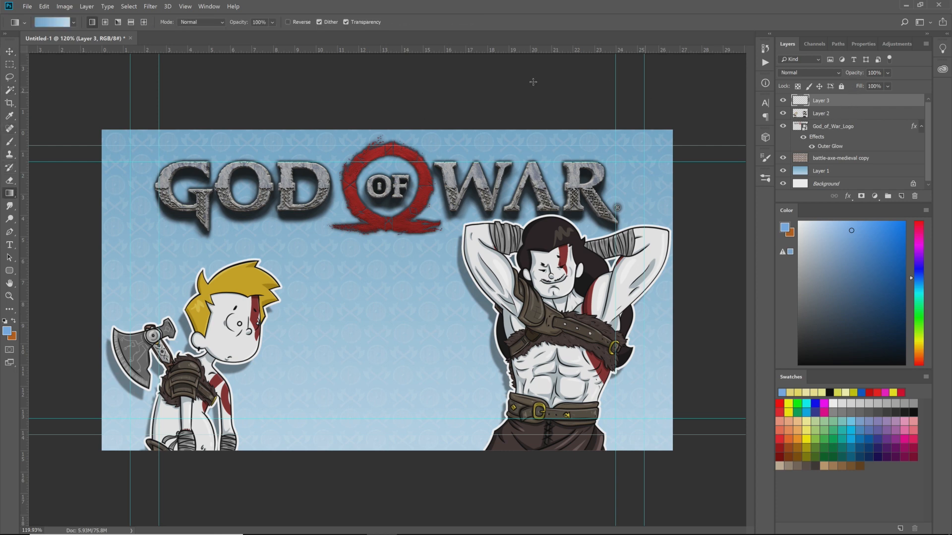
left_click(58, 20)
left_click(115, 445)
double_click(115, 446)
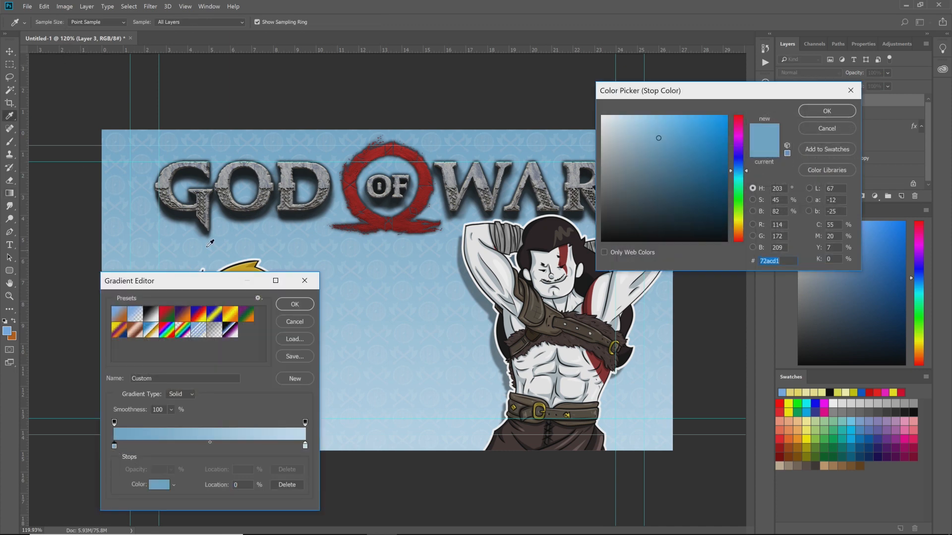
left_click(290, 178)
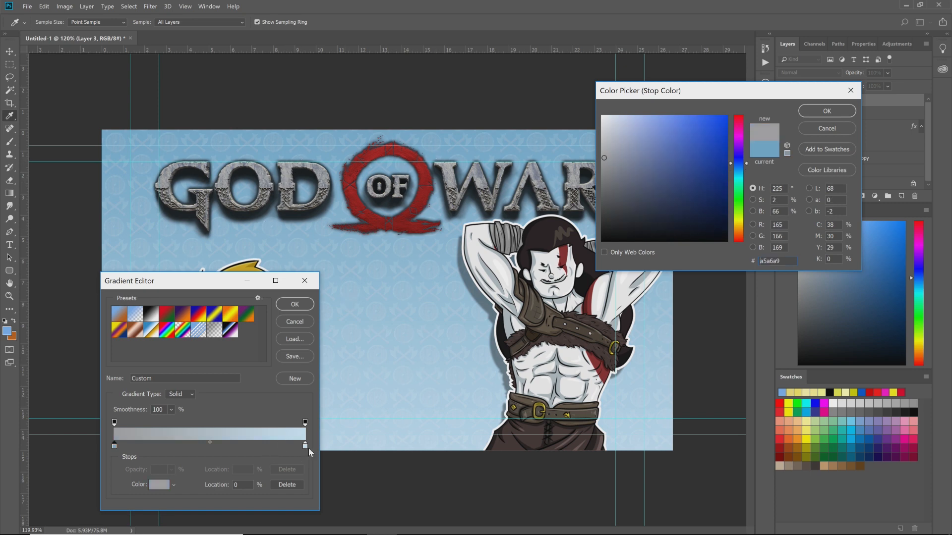
left_click(324, 164)
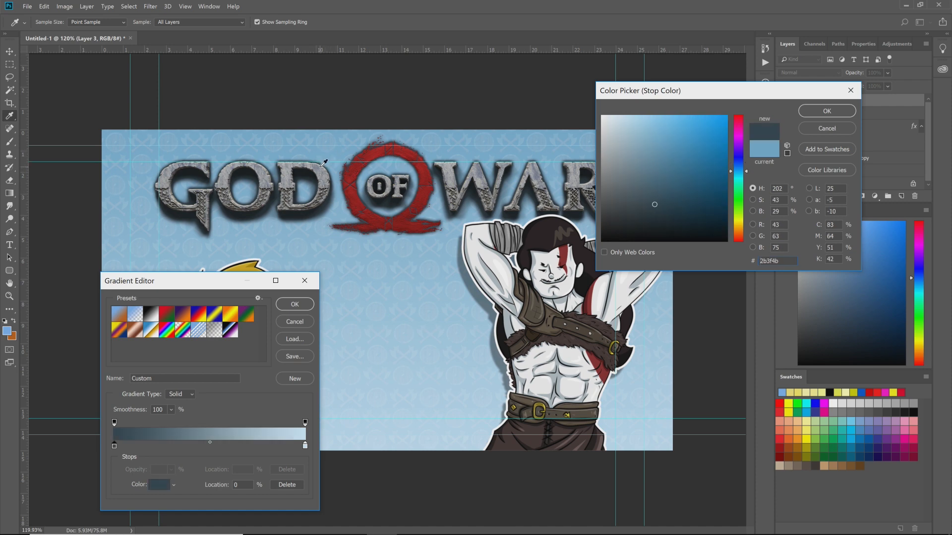
left_click(324, 164)
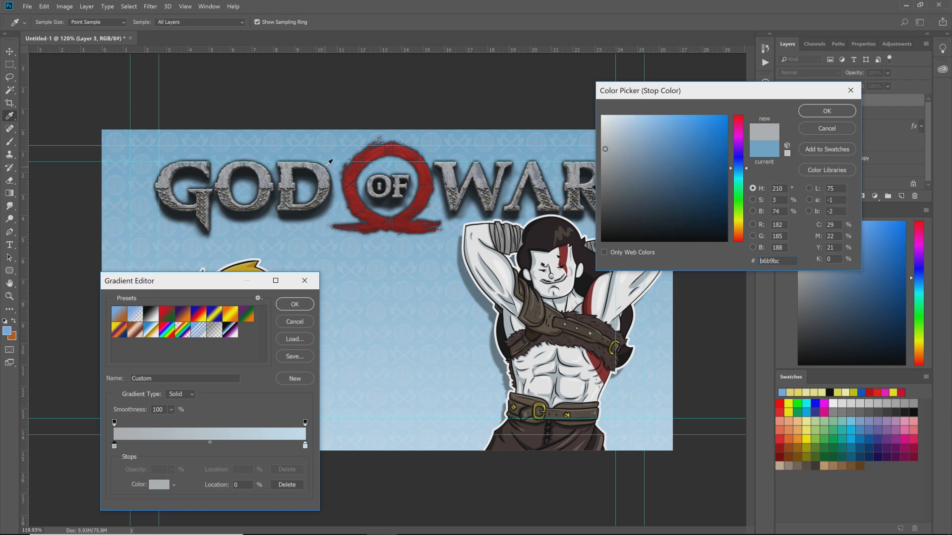
left_click(325, 167)
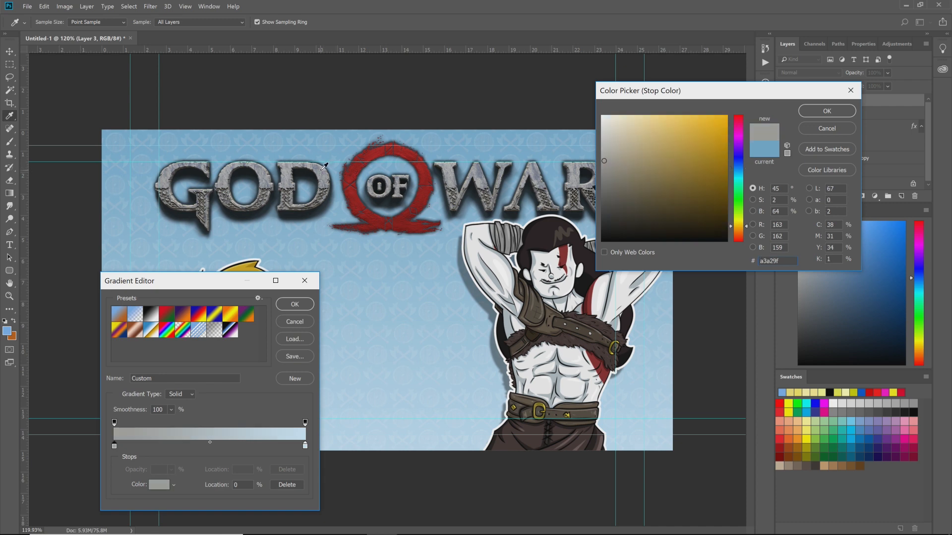
left_click(325, 165)
left_click(325, 167)
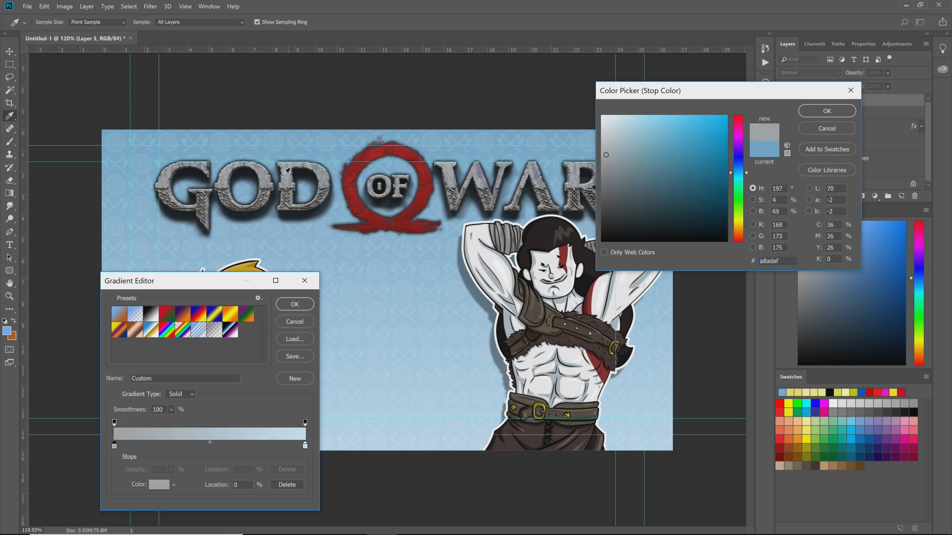
left_click(240, 199)
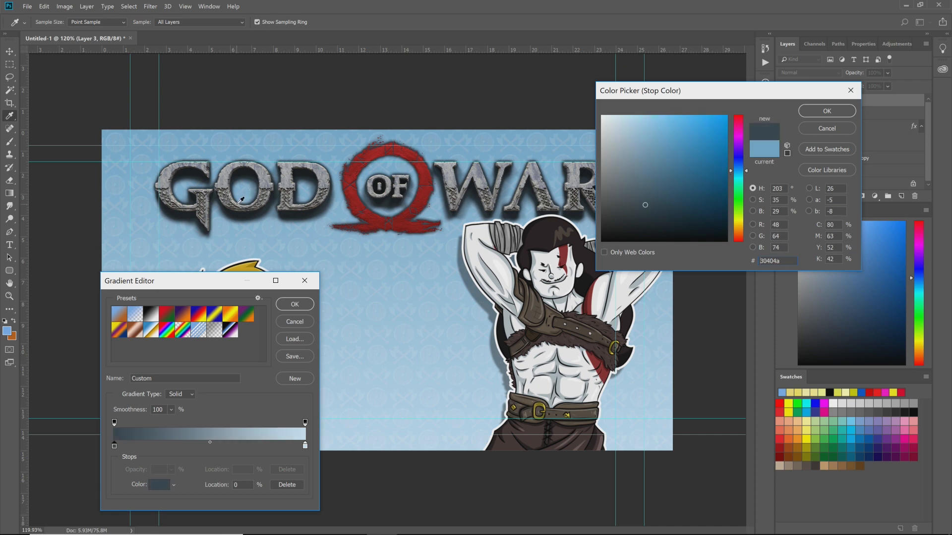
left_click(240, 200)
left_click(307, 446)
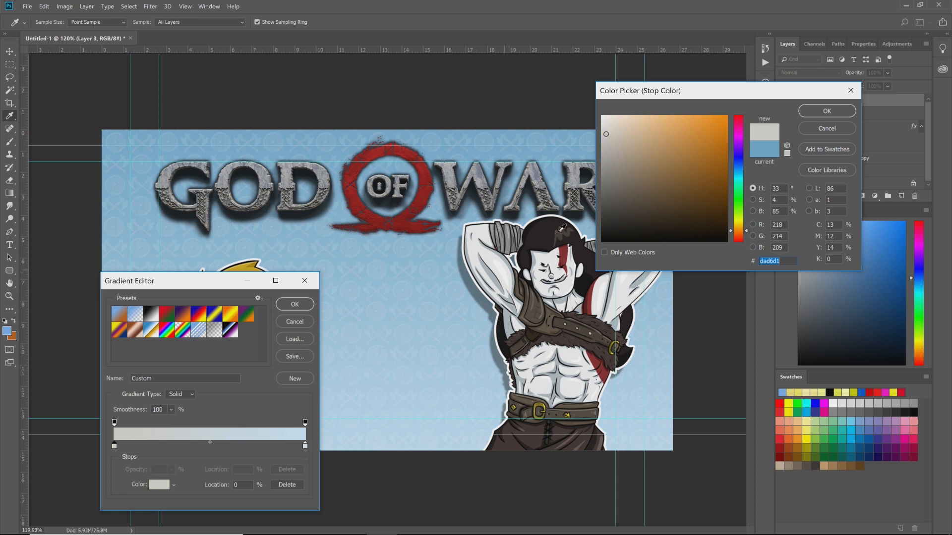
left_click(821, 111)
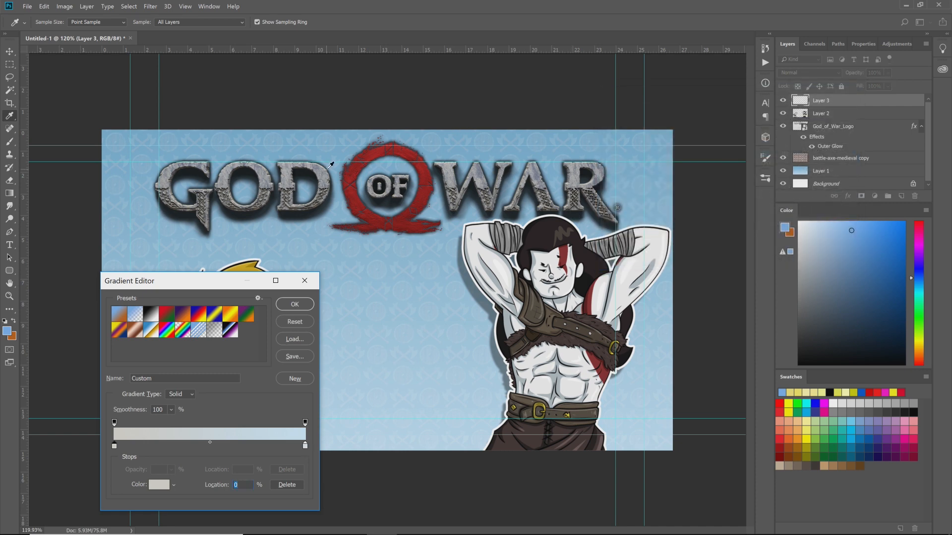
left_click(290, 323)
Edit the gradient to run from a light gray to a dark brownish gray, both sampled from the logo's stone letters
scroll(233, 153, "up", 6)
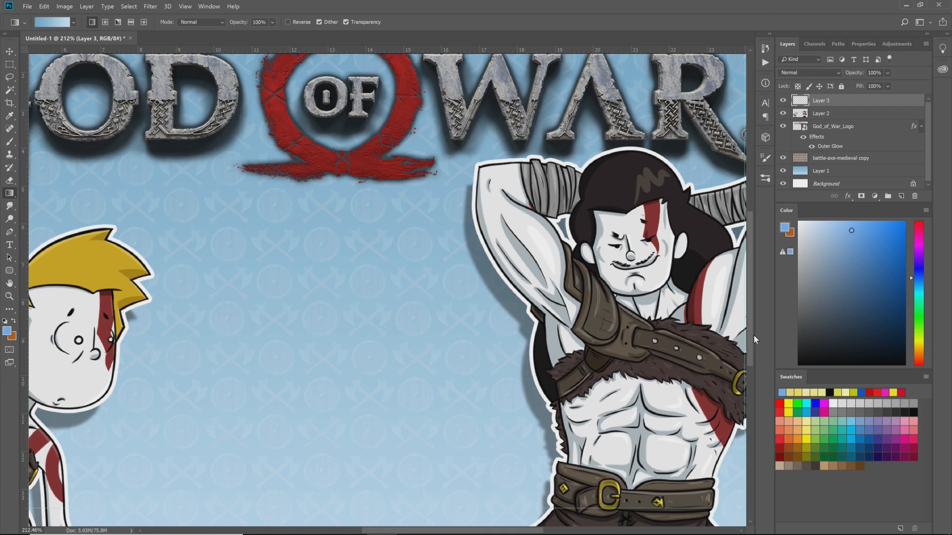
left_click_drag(750, 341, 753, 299)
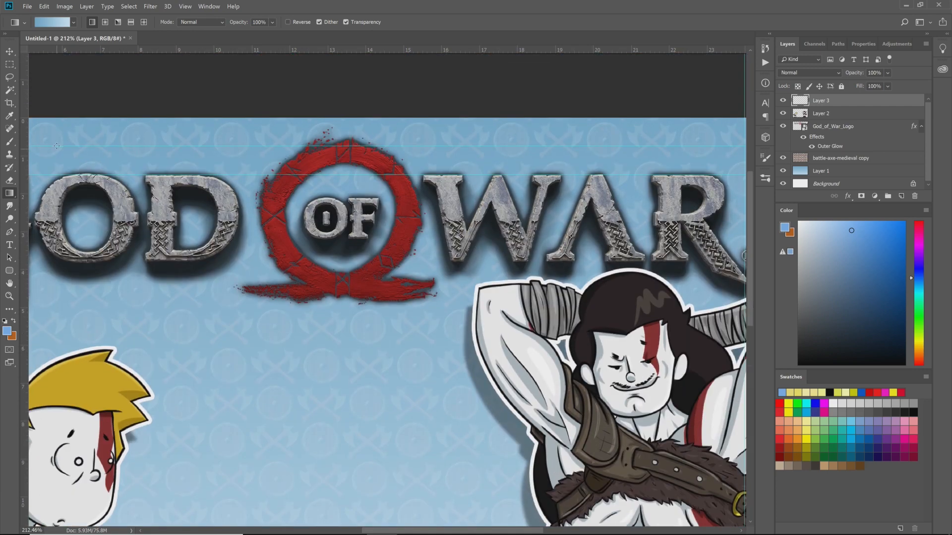
left_click(58, 22)
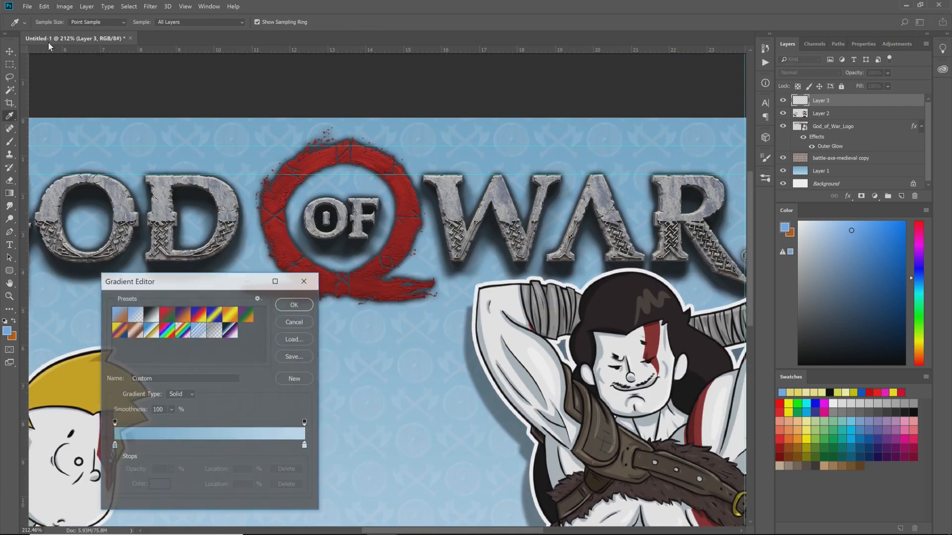
left_click(115, 446)
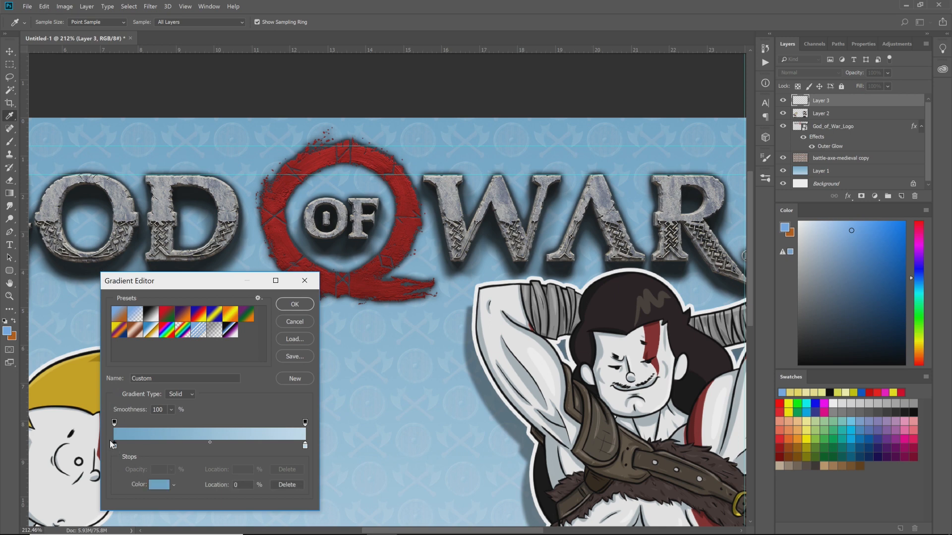
left_click(132, 227)
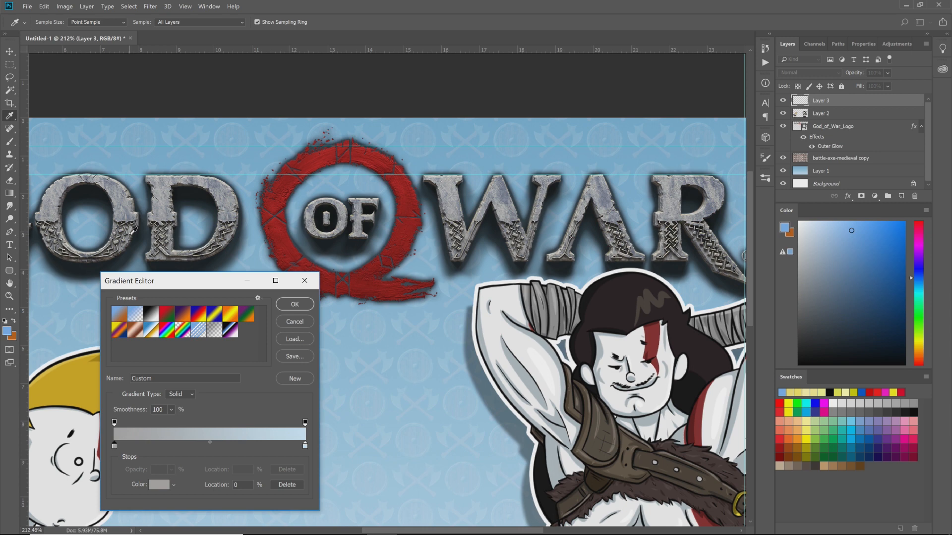
left_click(305, 446)
left_click(701, 186)
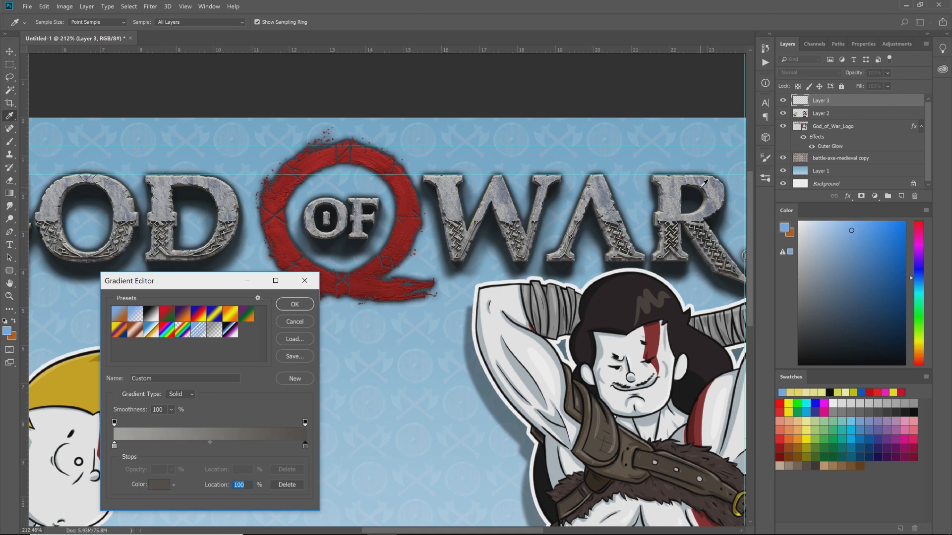
left_click(294, 304)
Fill the blank layer with the vertical linear gradient, dark at the canvas top and light gray at the bottom
scroll(273, 281, "down", 6)
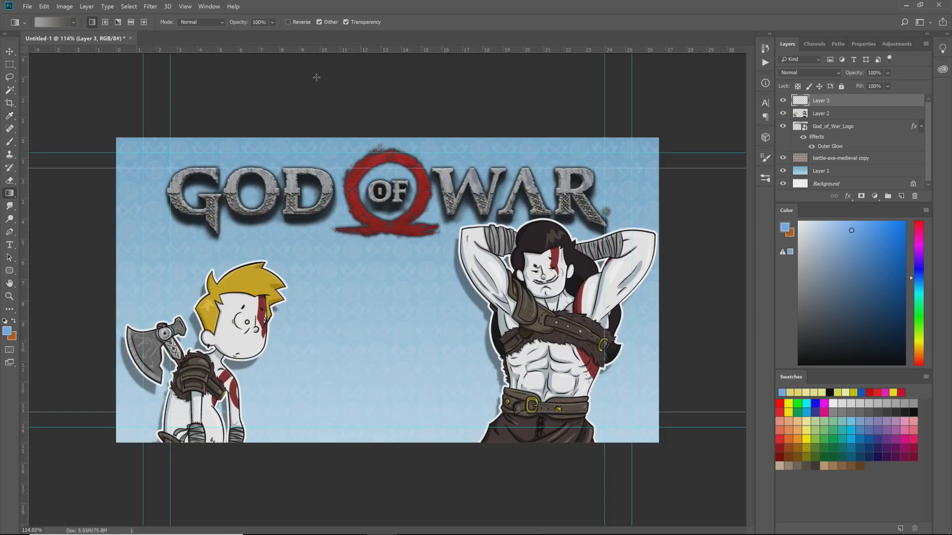
left_click_drag(392, 92, 390, 486)
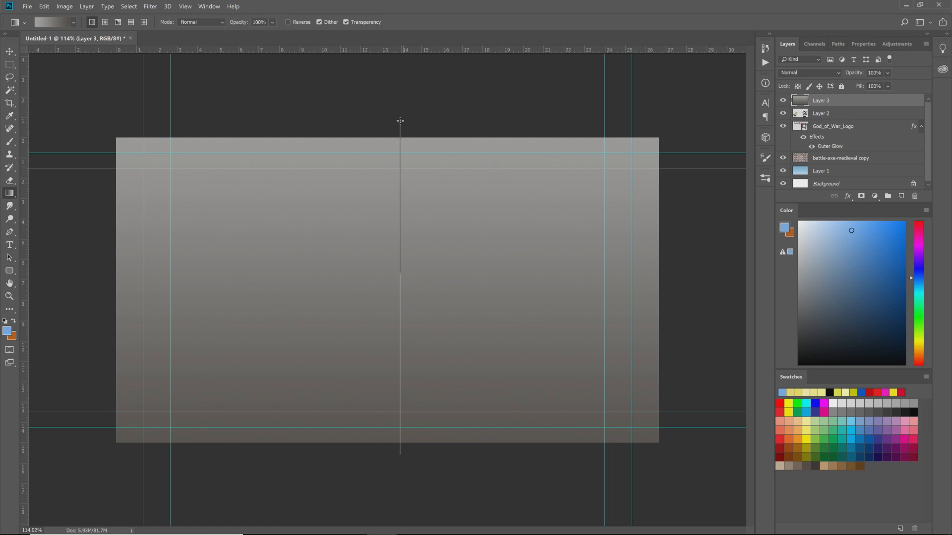
left_click_drag(400, 121, 394, 128)
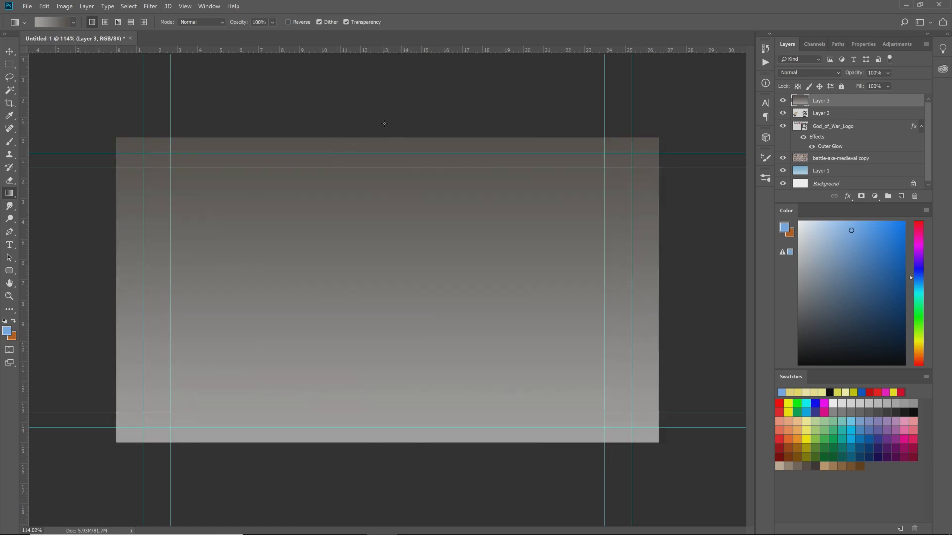
Delete a centered rectangle of about 25.4 × 13.8 in from the gradient layer, leaving a frame around the canvas edge
key("m")
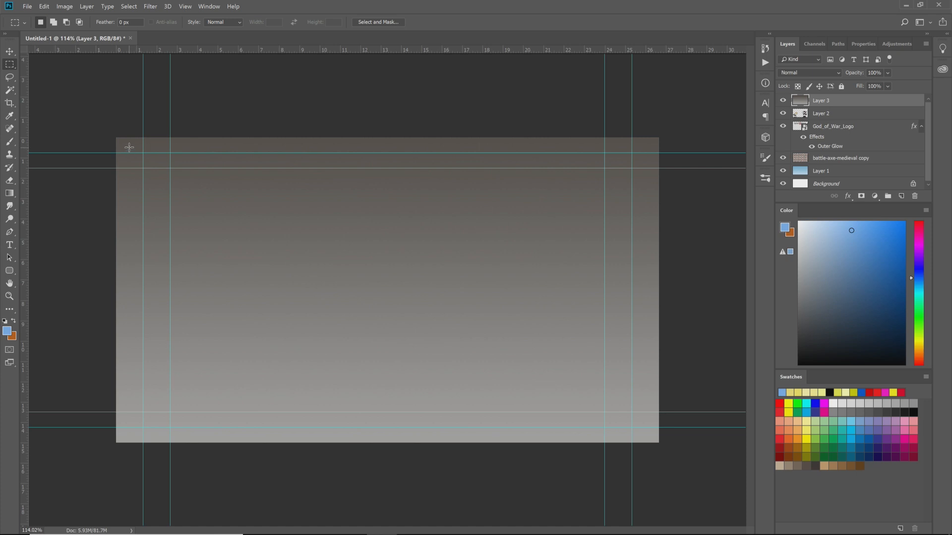
left_click_drag(129, 147, 649, 432)
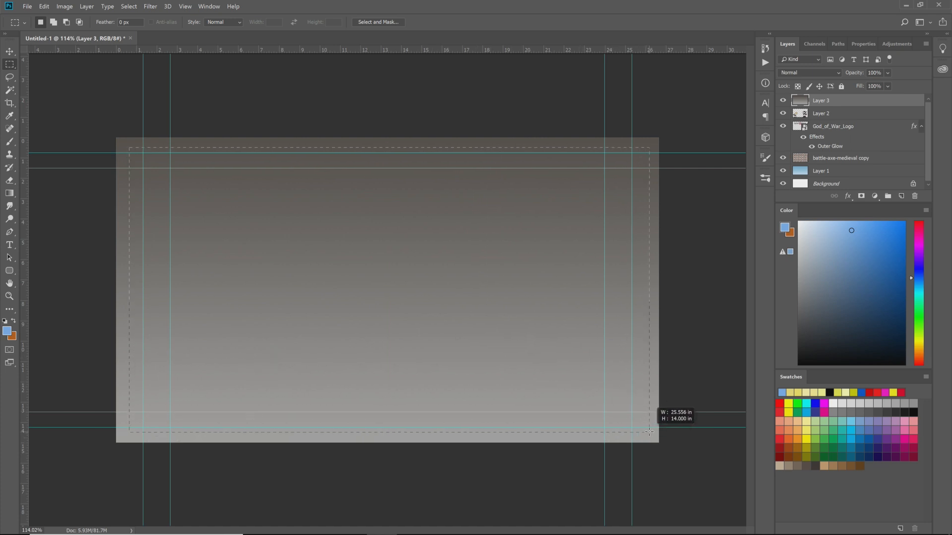
left_click_drag(648, 432, 647, 430)
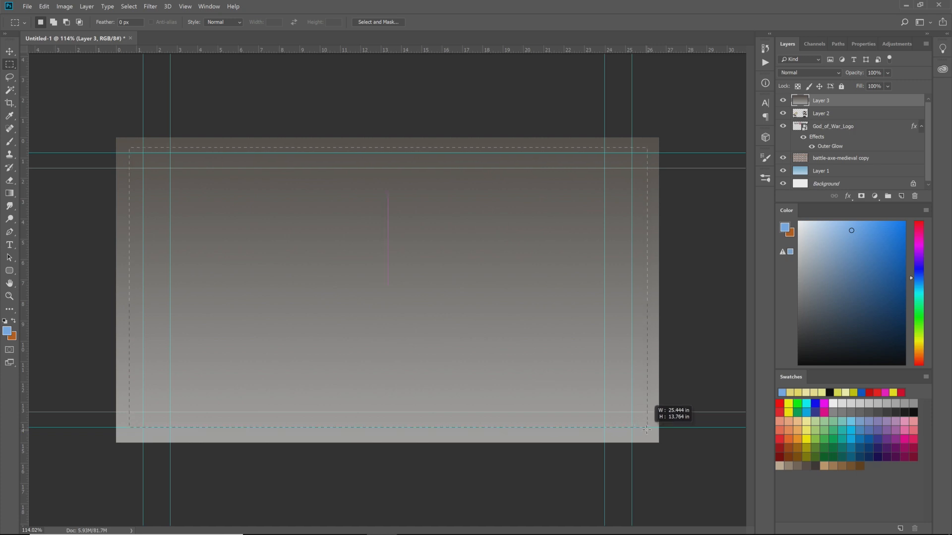
left_click_drag(647, 430, 646, 430)
key("ctrl+d")
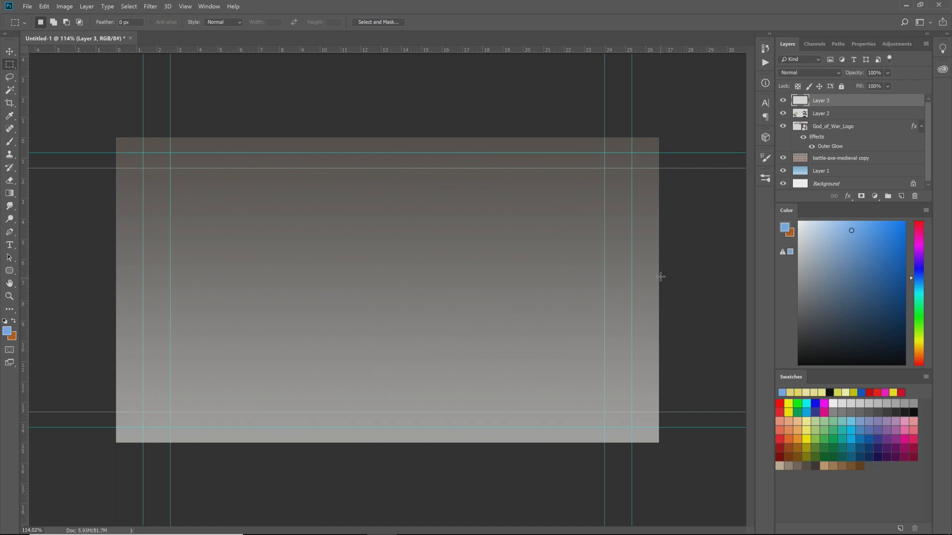
key("Delete")
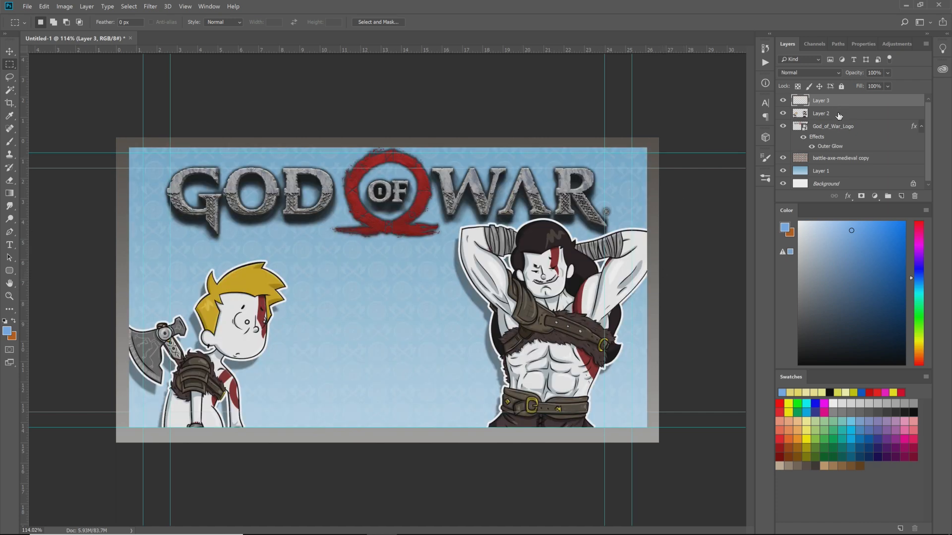
Move the frame layer beneath the logo layer and give it a smooth inner Bevel & Emboss with 84% depth
left_click_drag(848, 106, 850, 148)
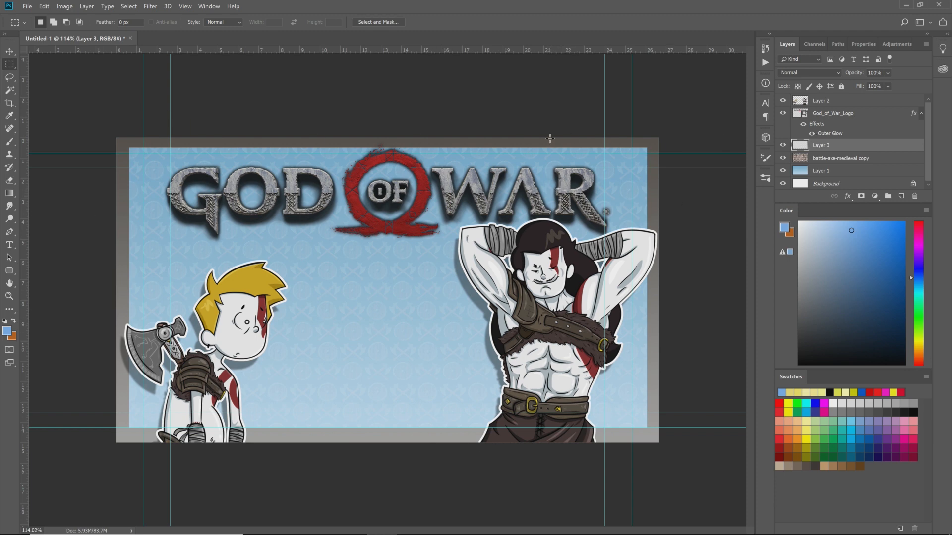
double_click(864, 149)
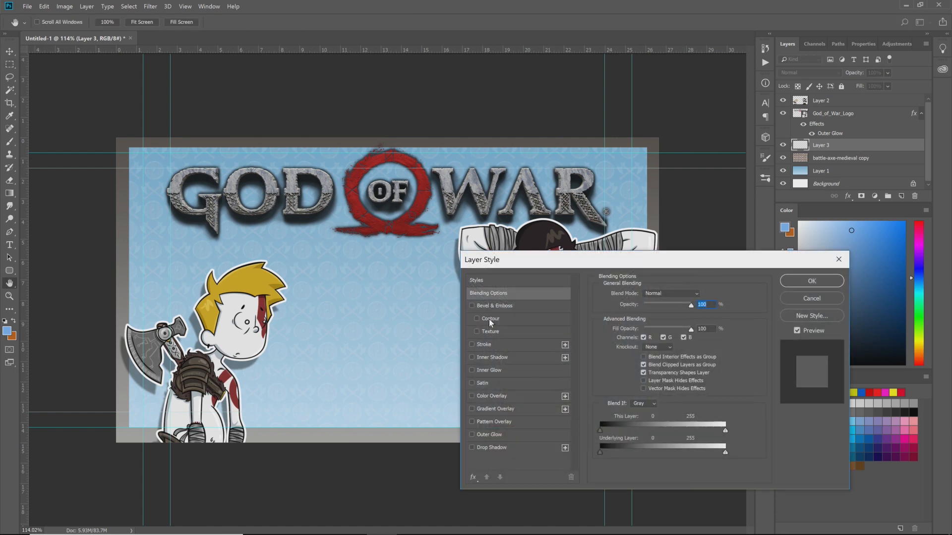
left_click(472, 306)
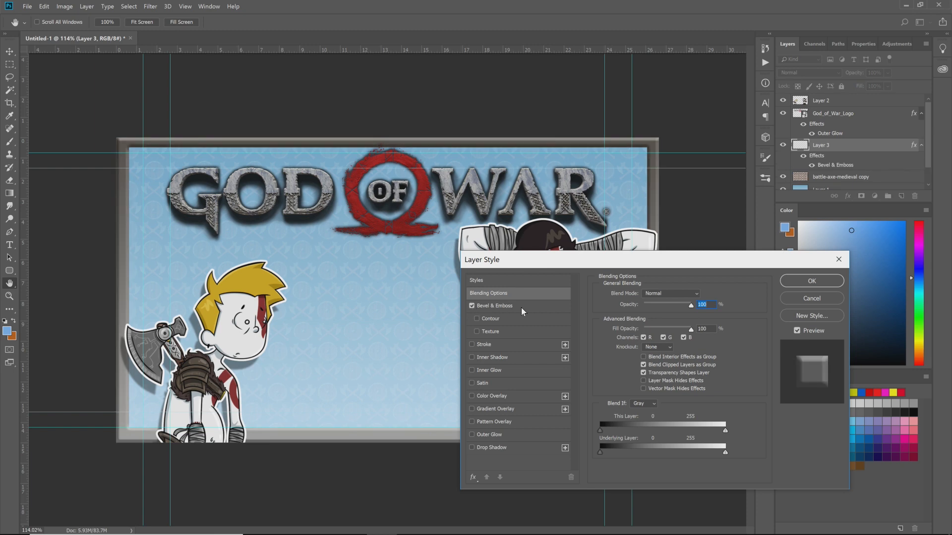
left_click(472, 306)
left_click(471, 306)
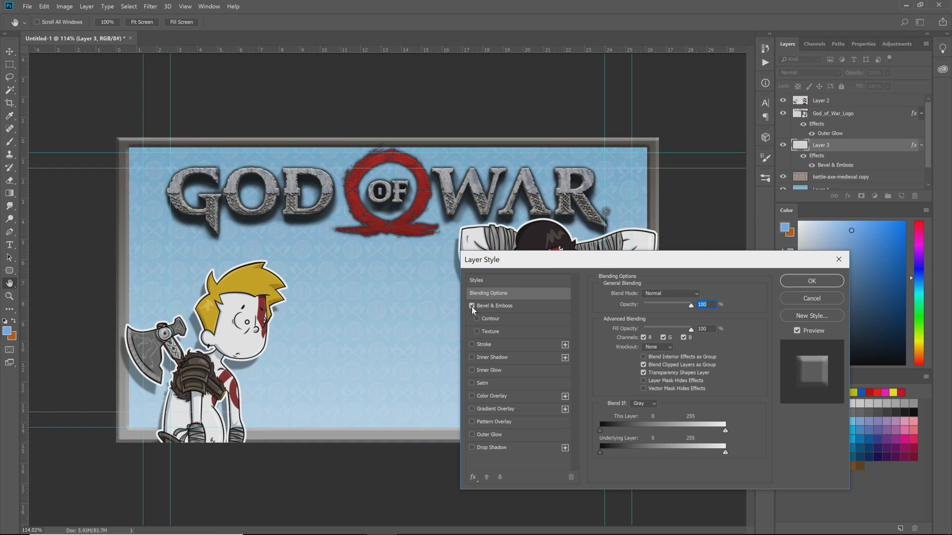
left_click(524, 305)
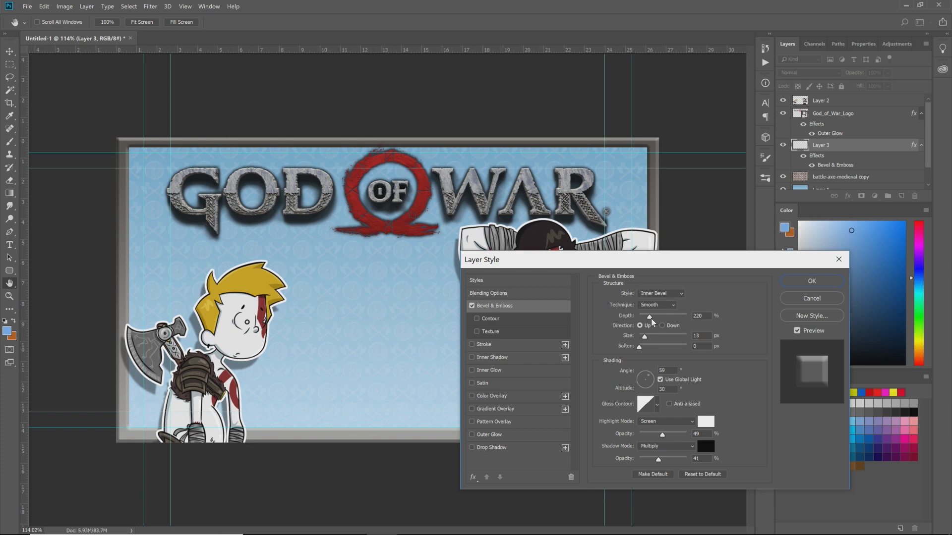
left_click_drag(650, 317, 643, 321)
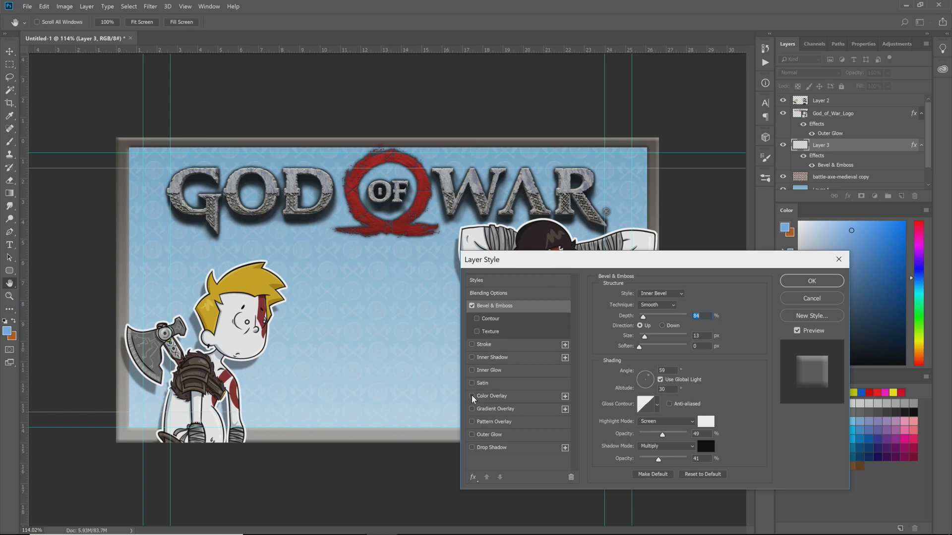
Add a Linear Light Pattern Overlay to the frame at 34% opacity and try the concentric squares pattern
left_click(472, 422)
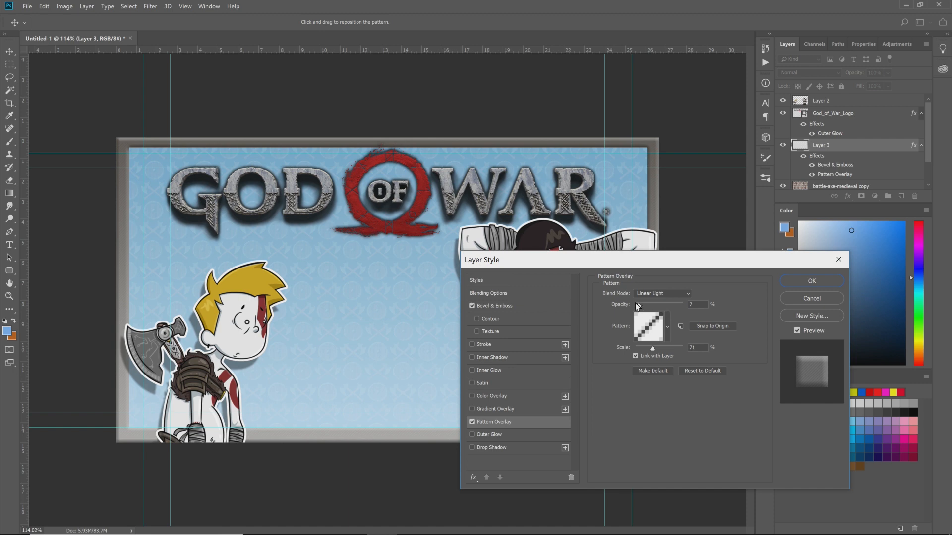
mouse_move(639, 307)
left_mouse_down()
mouse_move(676, 306)
mouse_move(653, 311)
left_mouse_up()
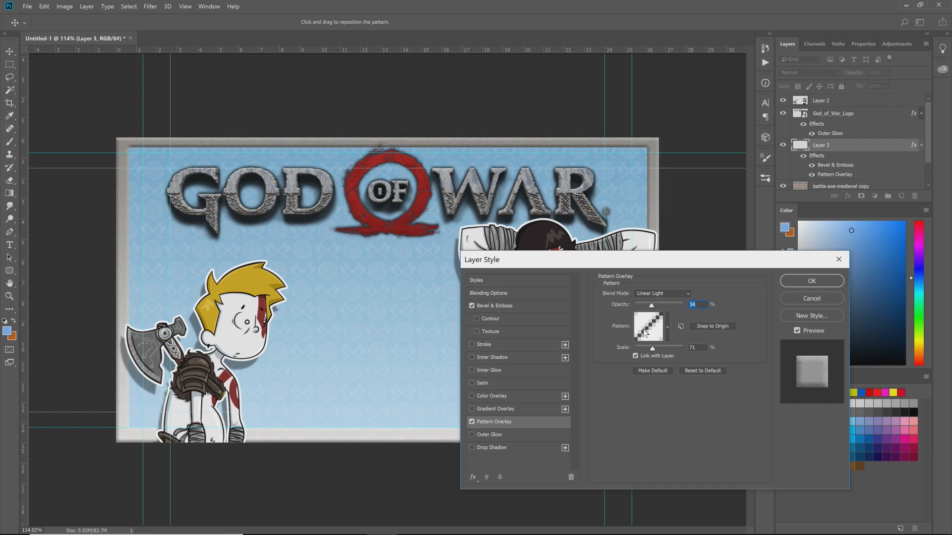
left_click(664, 327)
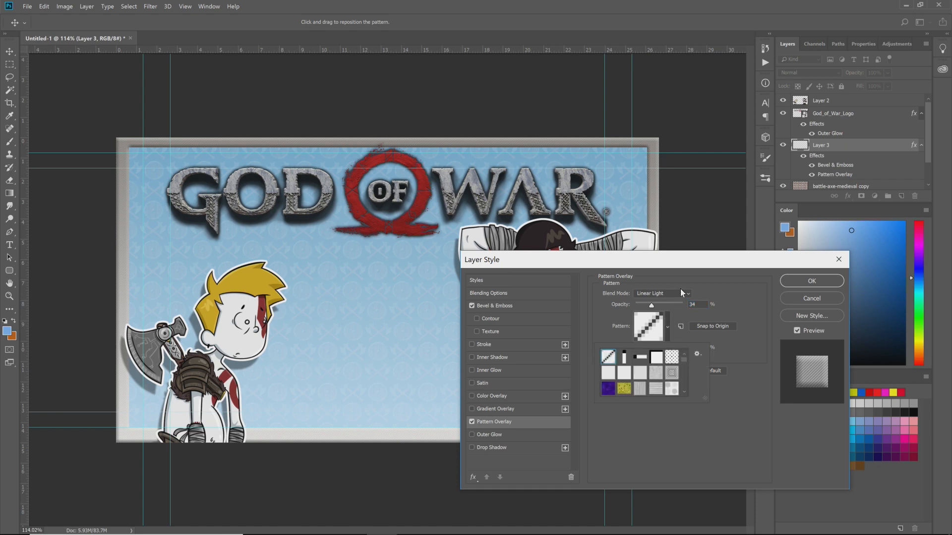
left_click(670, 372)
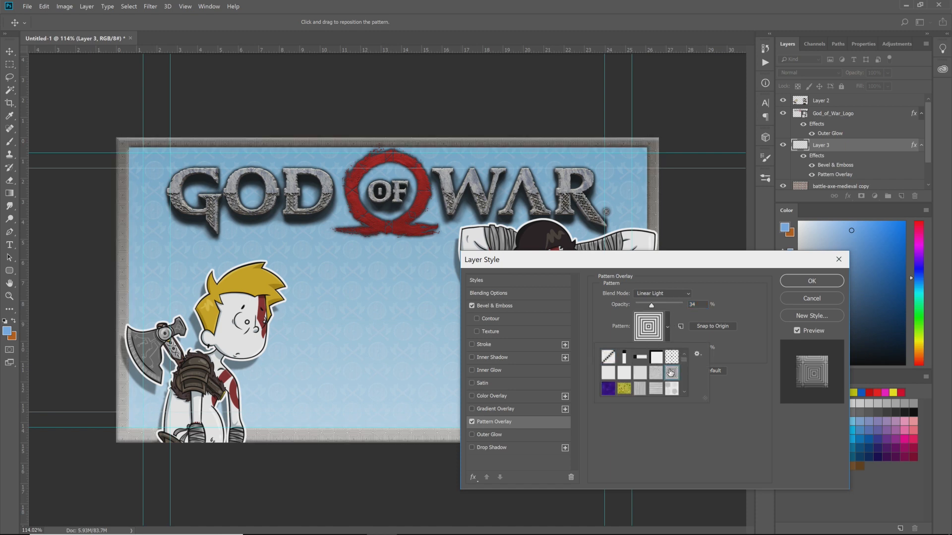
Look further through the available patterns and switch the frame's overlay to the thick black cross pattern
scroll(662, 385, "down", 4)
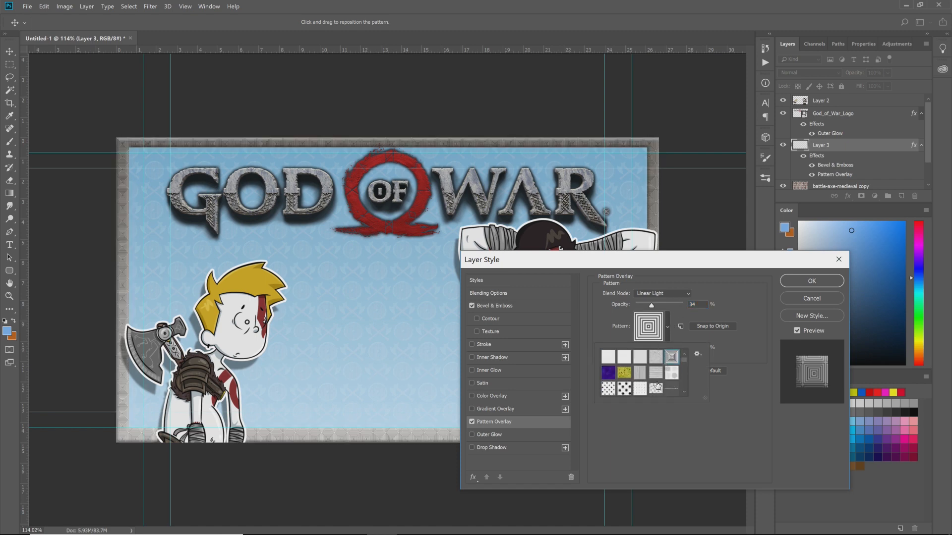
scroll(647, 382, "down", 3)
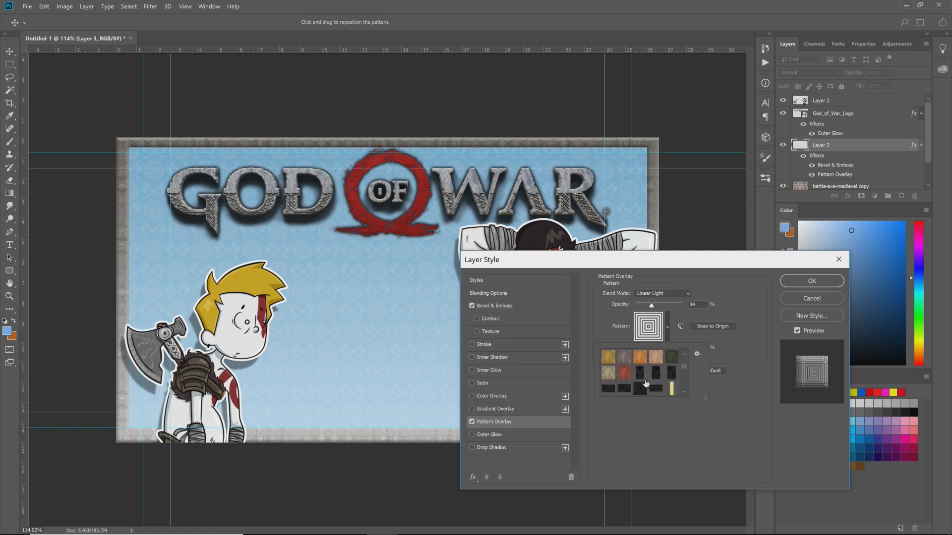
scroll(644, 383, "down", 4)
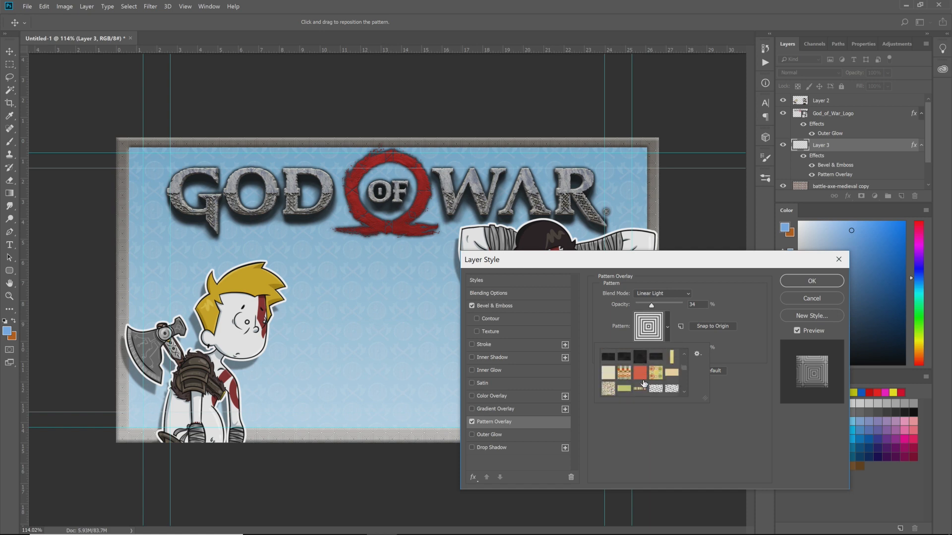
scroll(644, 385, "down", 2)
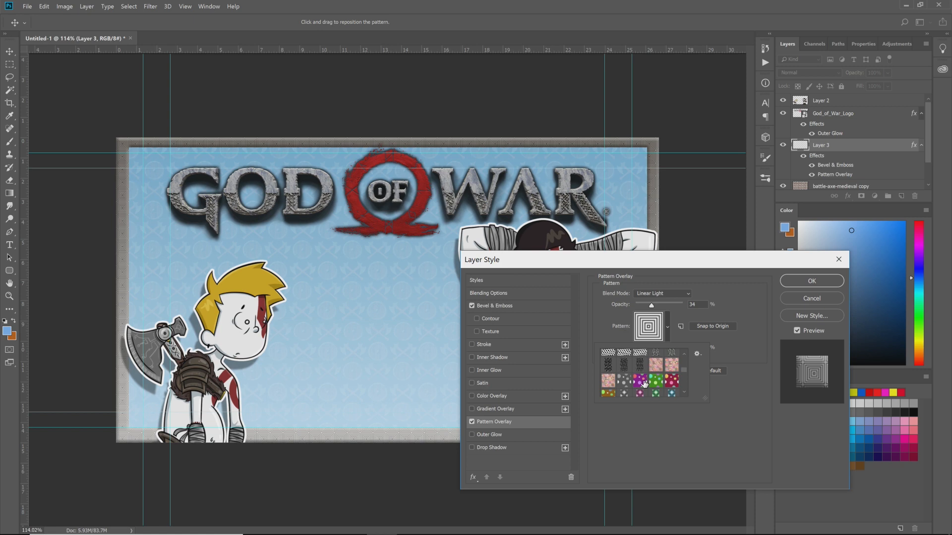
scroll(643, 384, "down", 2)
scroll(646, 385, "down", 2)
scroll(646, 385, "down", 3)
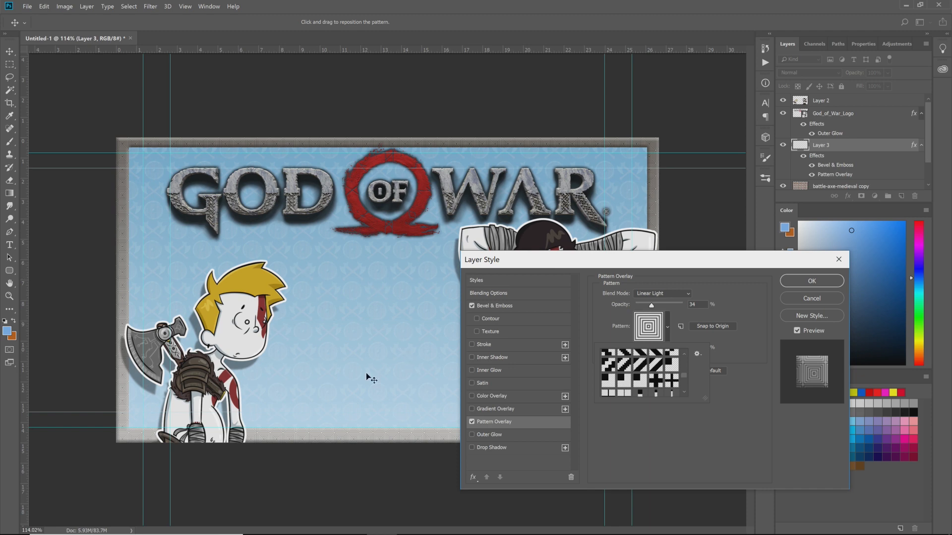
left_click(657, 382)
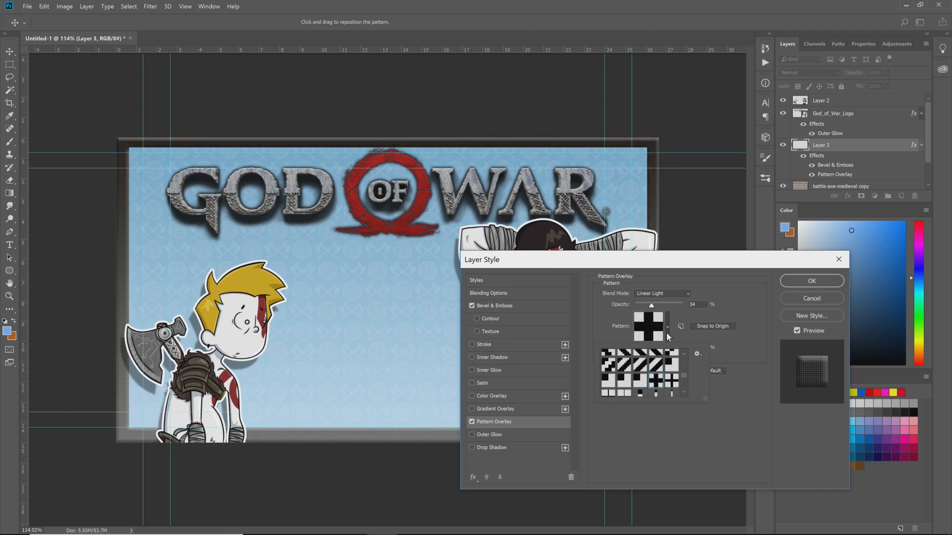
left_click(729, 312)
Set the frame's cross pattern to 555% scale and 6% opacity, and apply the layer style
left_click_drag(659, 350, 662, 351)
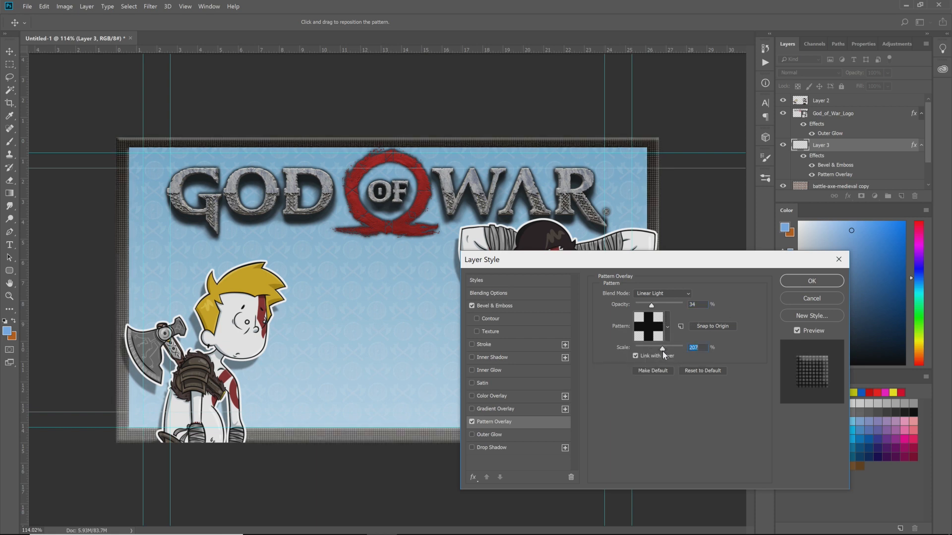
left_click_drag(652, 306, 682, 308)
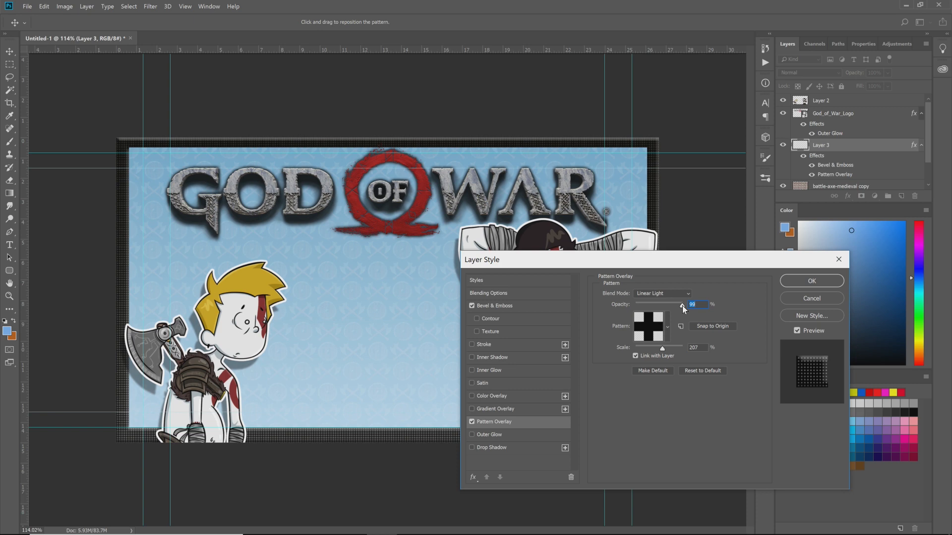
mouse_move(662, 351)
left_mouse_down()
mouse_move(679, 350)
mouse_move(672, 350)
left_mouse_up()
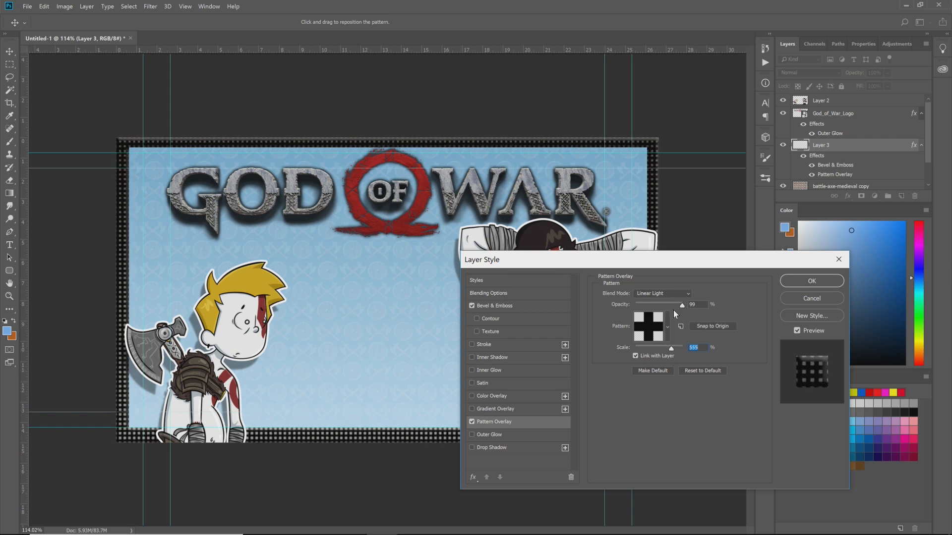
left_click_drag(651, 304, 642, 305)
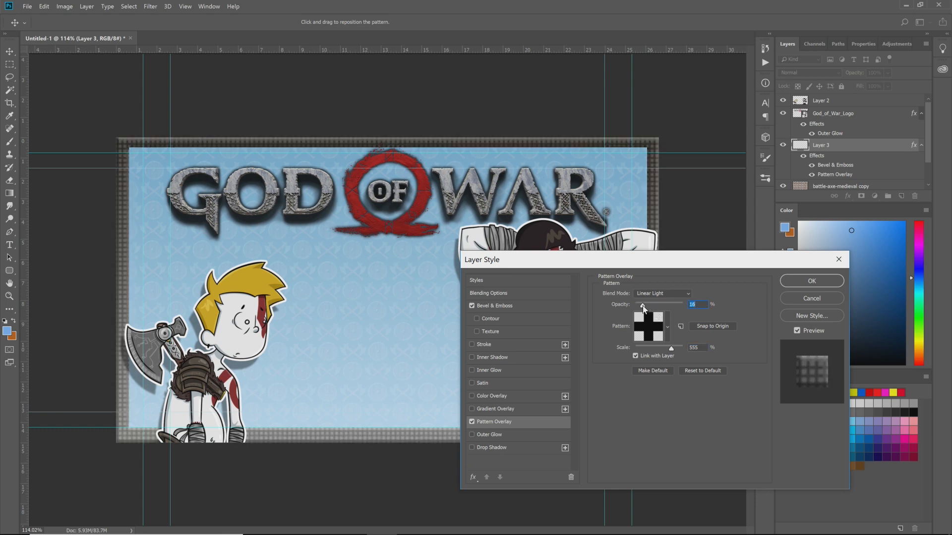
left_click_drag(642, 306, 639, 305)
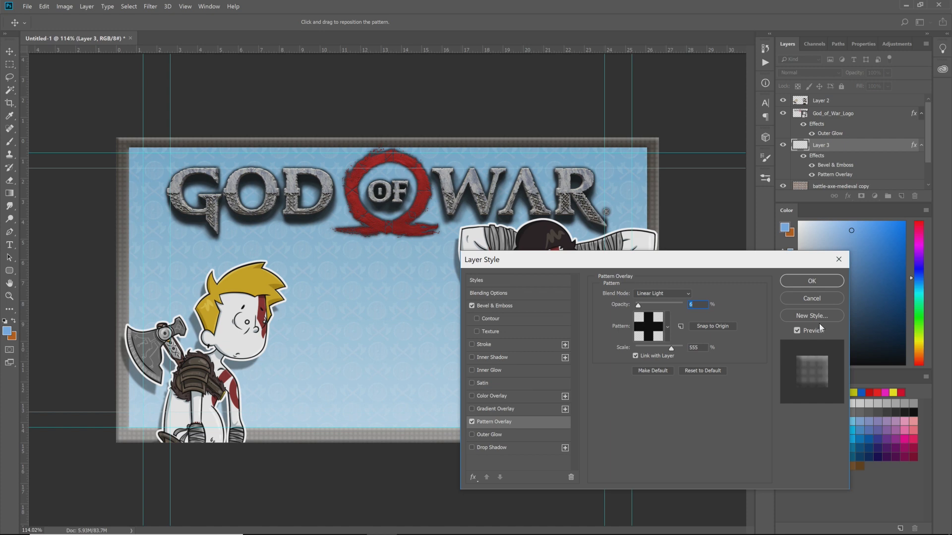
left_click(803, 285)
Add a blank layer above the merged characters layer
key("m")
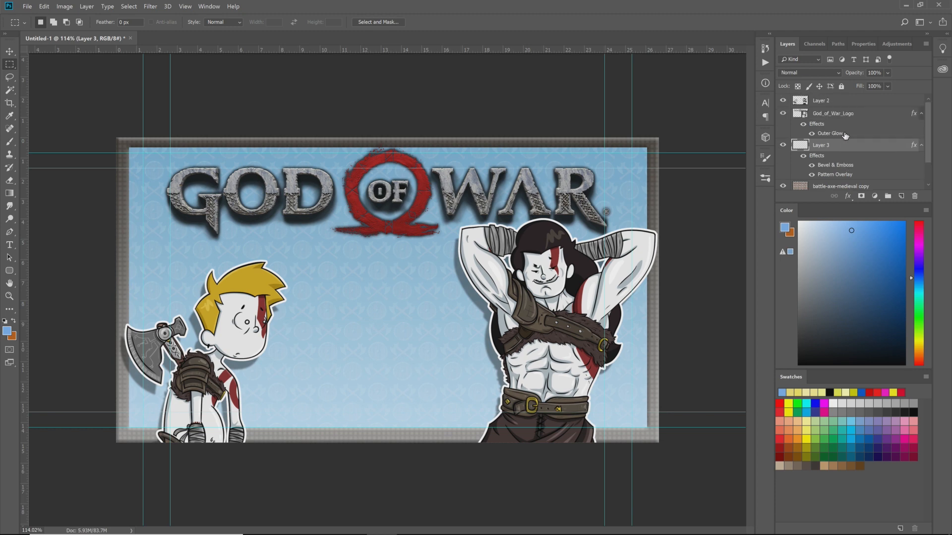
left_click(846, 104)
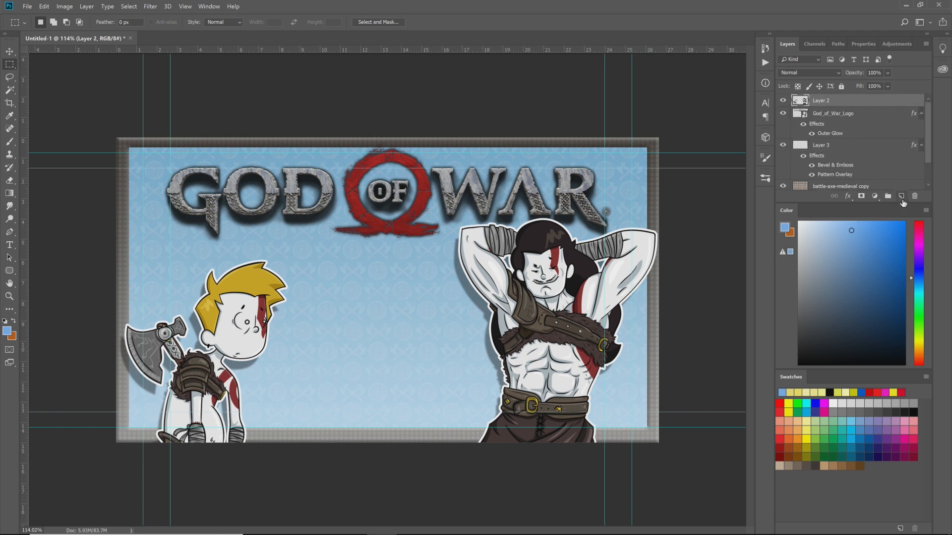
left_click(901, 197)
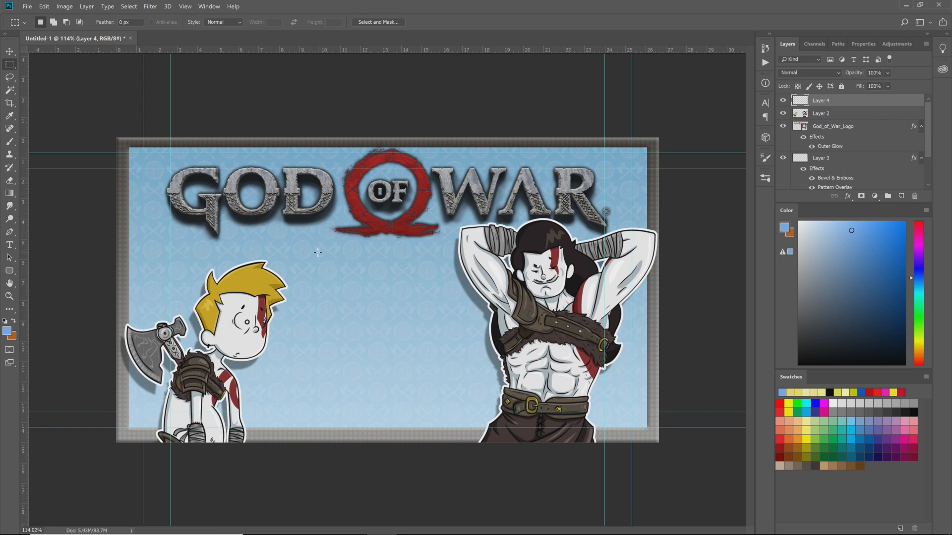
Switch to Chrome and search Google for "midieval font"
mouse_move(320, 534)
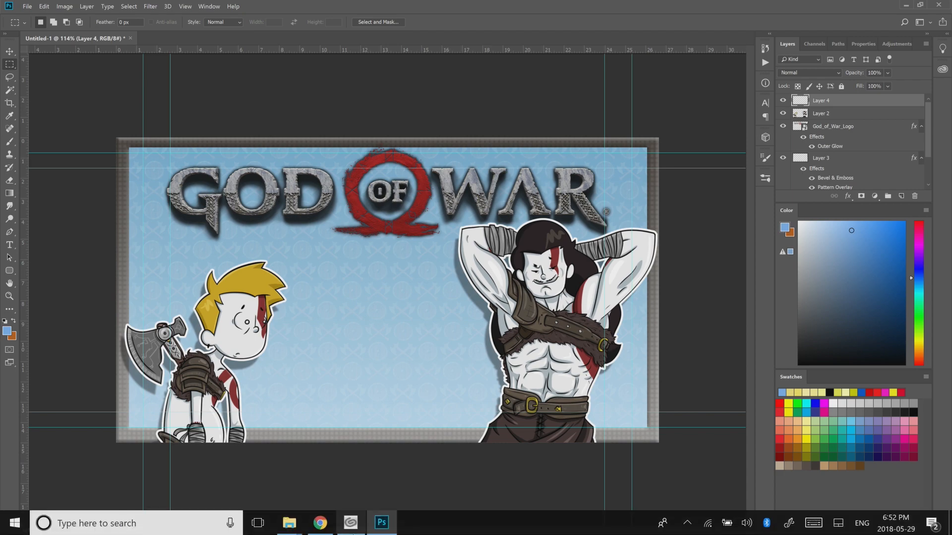
left_click(321, 525)
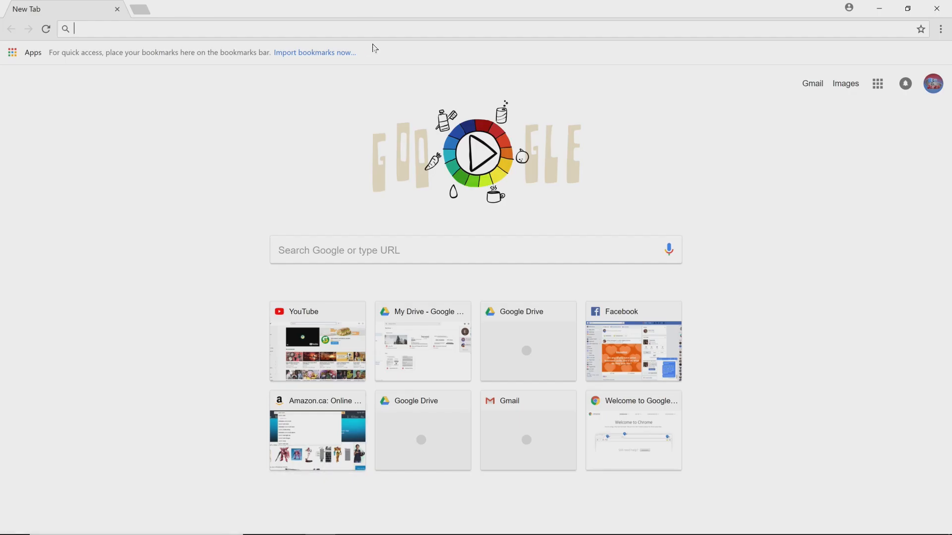
type("midie")
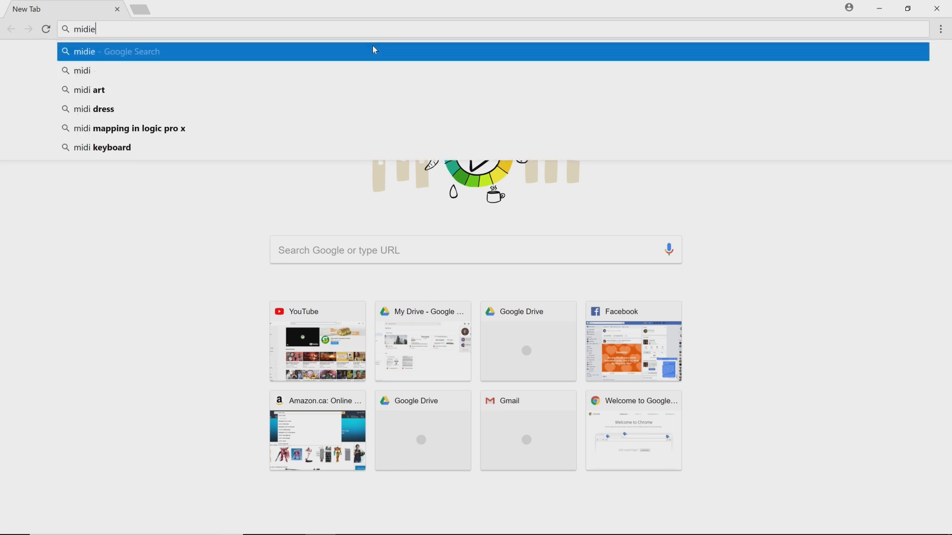
type("val foo")
type("t")
key("Return")
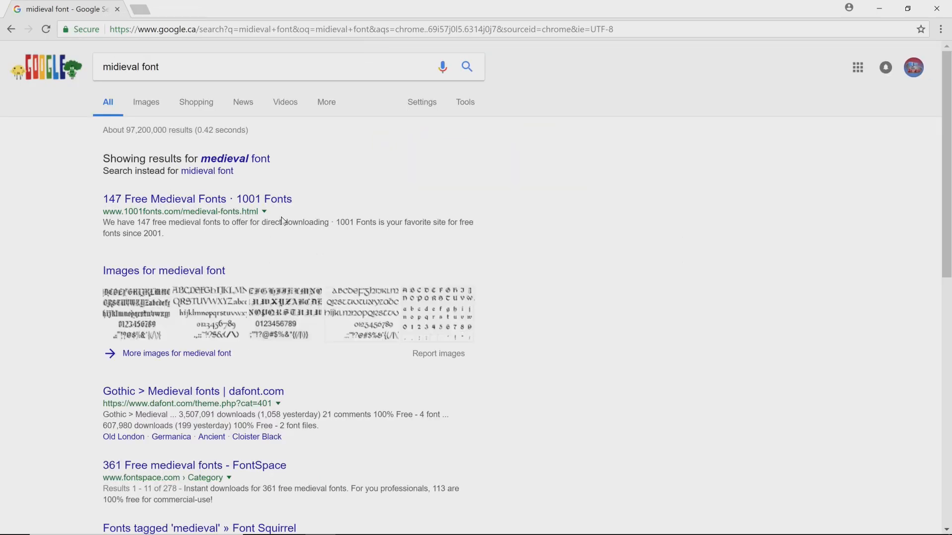
Open the 1001 Fonts medieval fonts page from the results and look through the font samples
left_click(276, 195)
scroll(263, 263, "down", 3)
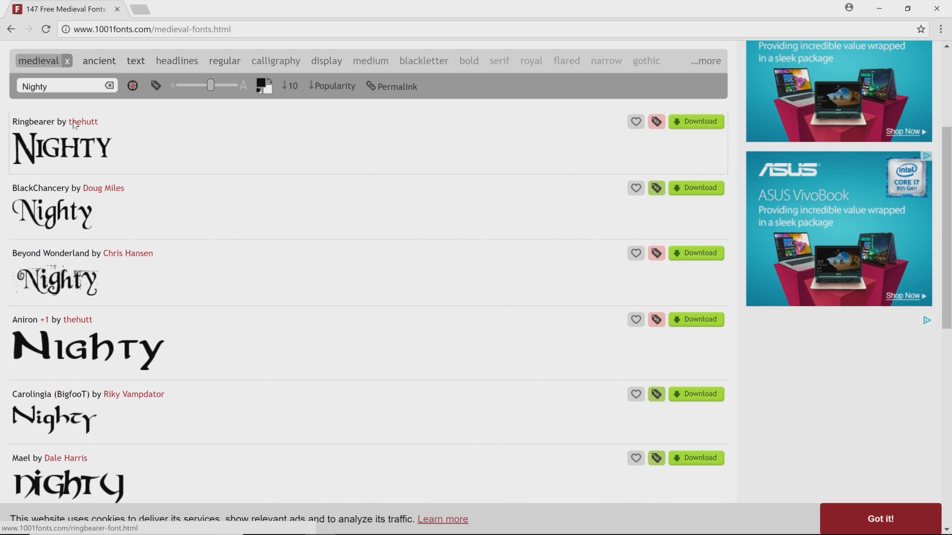
scroll(257, 206, "down", 5)
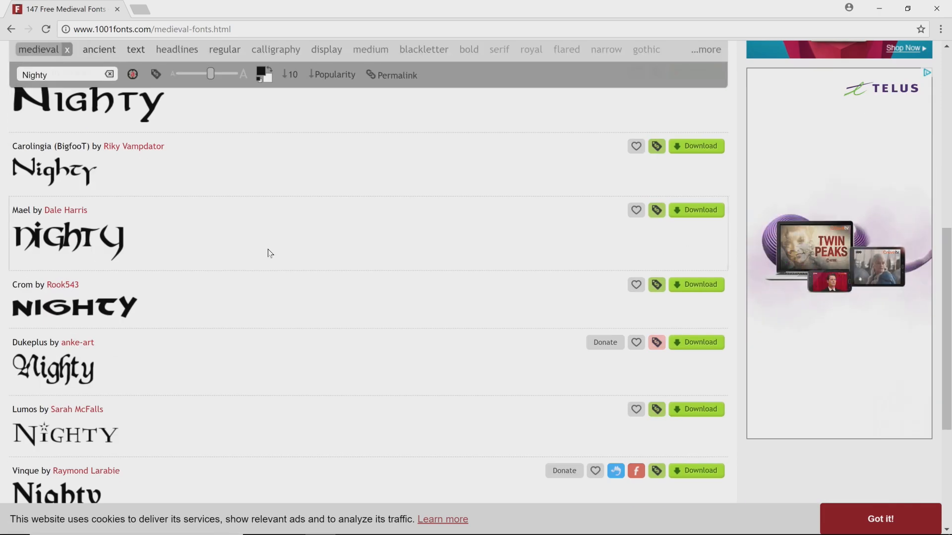
scroll(270, 253, "up", 10)
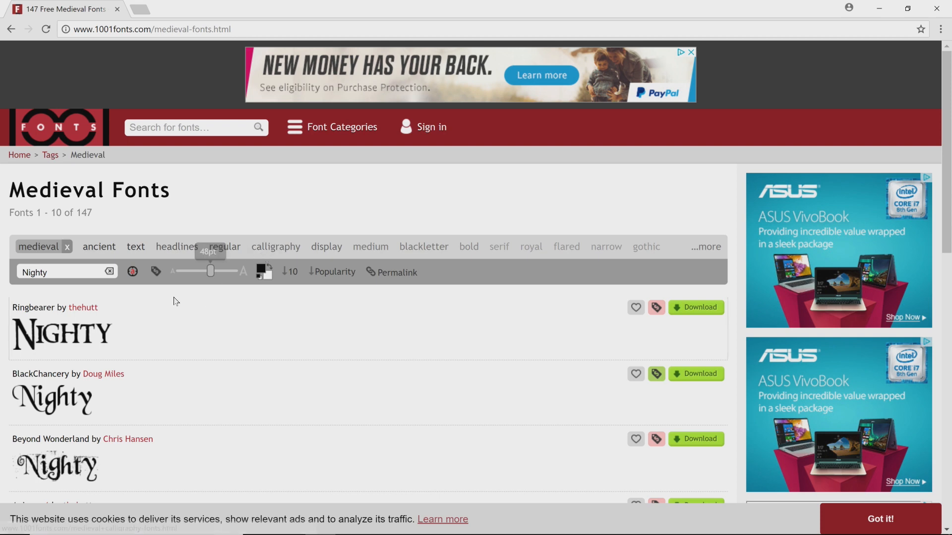
Open the Ringbearer font's page and preview the sample text "1 2 3 4 5" in that font
left_click(94, 326)
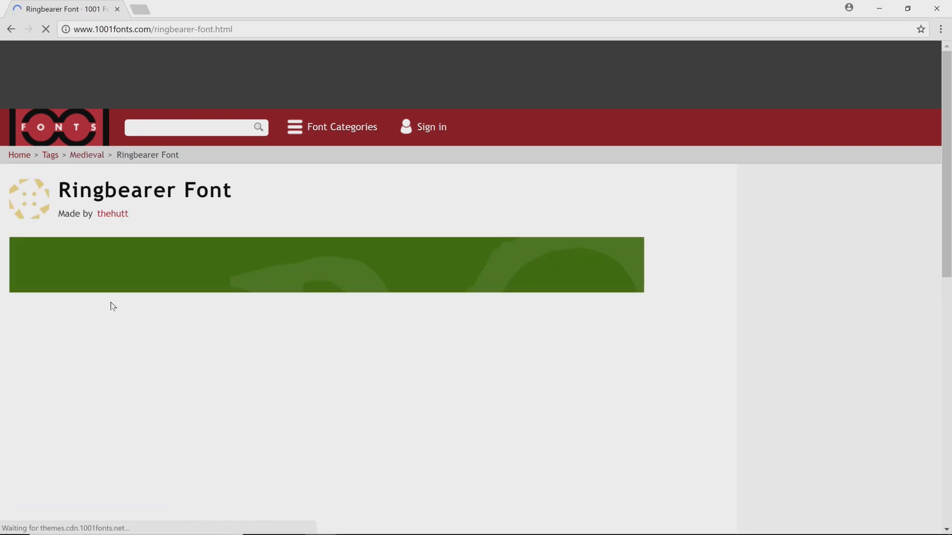
scroll(297, 297, "down", 8)
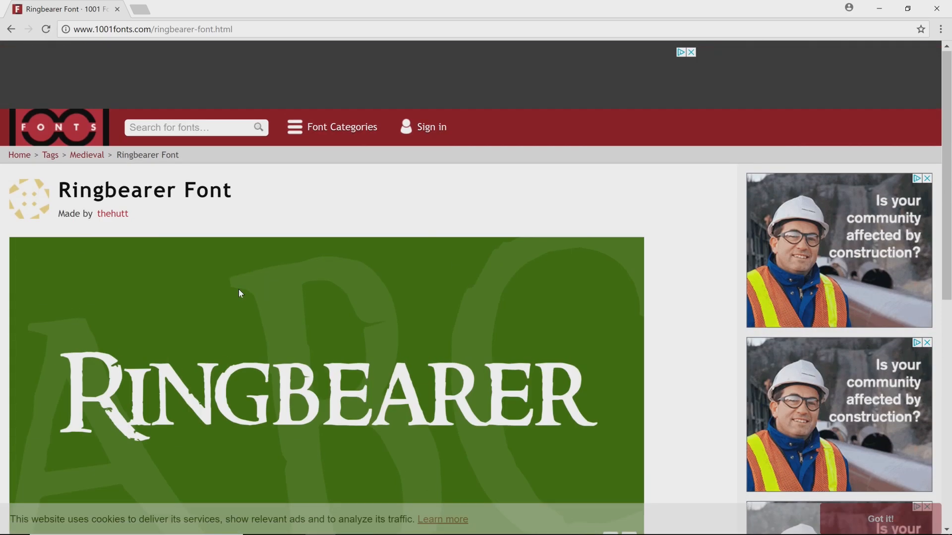
scroll(234, 290, "down", 10)
double_click(49, 295)
type("1 2 3 4 5")
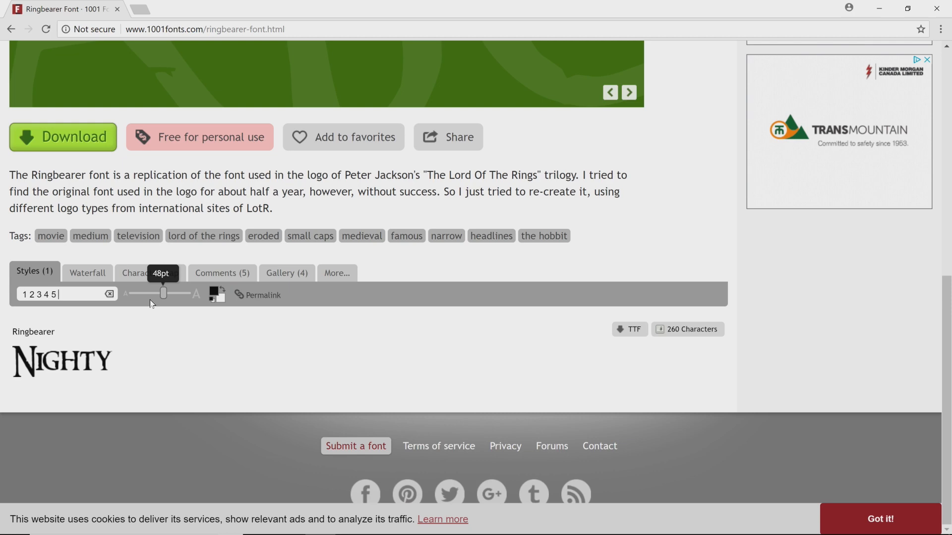
scroll(134, 274, "up", 5)
scroll(137, 274, "down", 4)
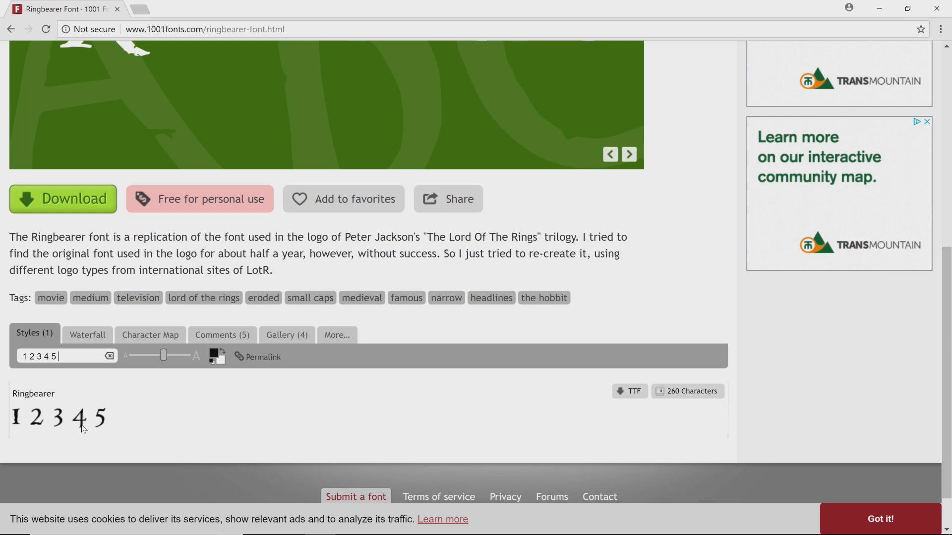
Download the Ringbearer TTF font file and install it on the computer
left_click(642, 395)
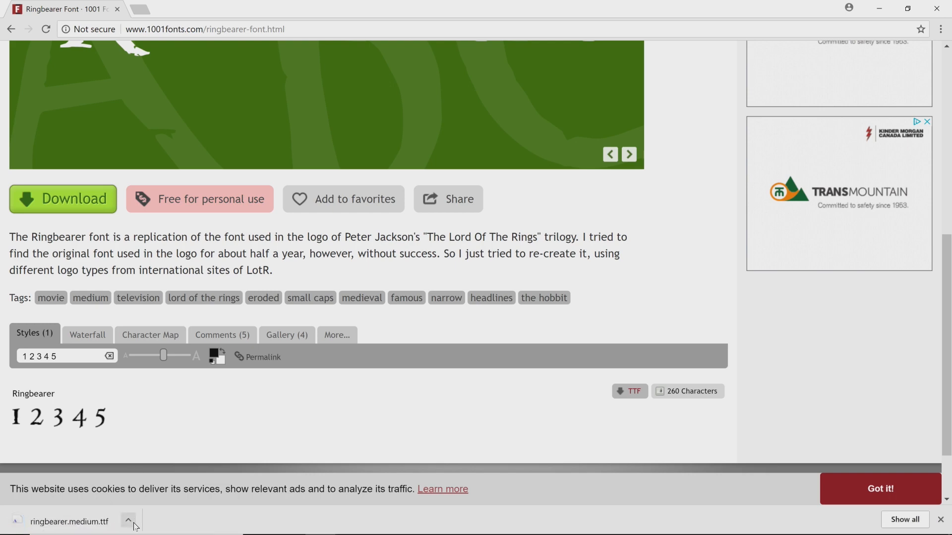
left_click(132, 523)
left_click(148, 443)
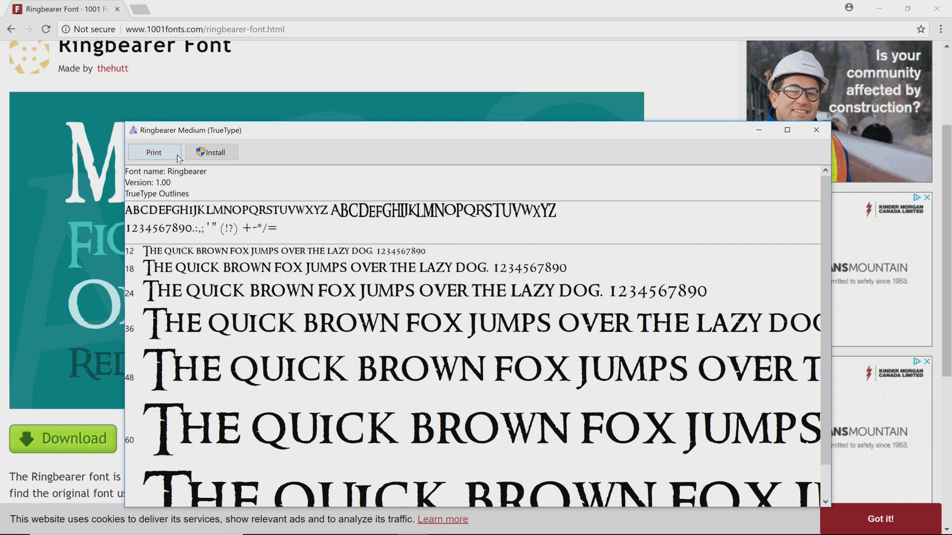
left_click(205, 154)
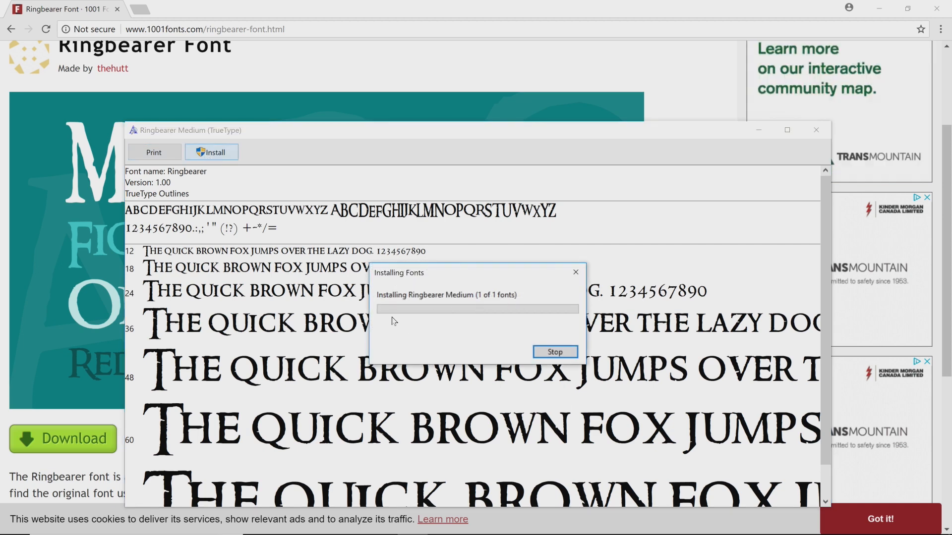
left_click(816, 131)
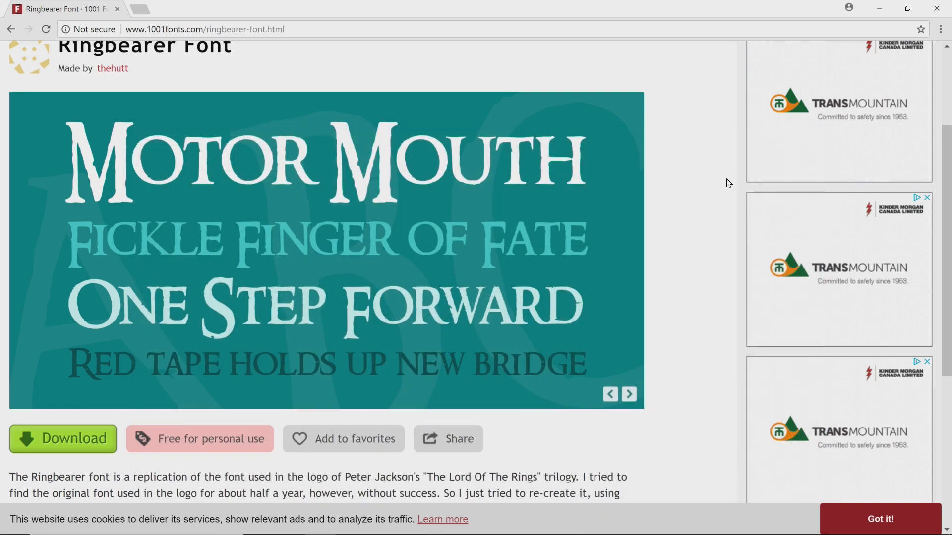
Search Google for "stone pattern photoshop"
left_click(307, 31)
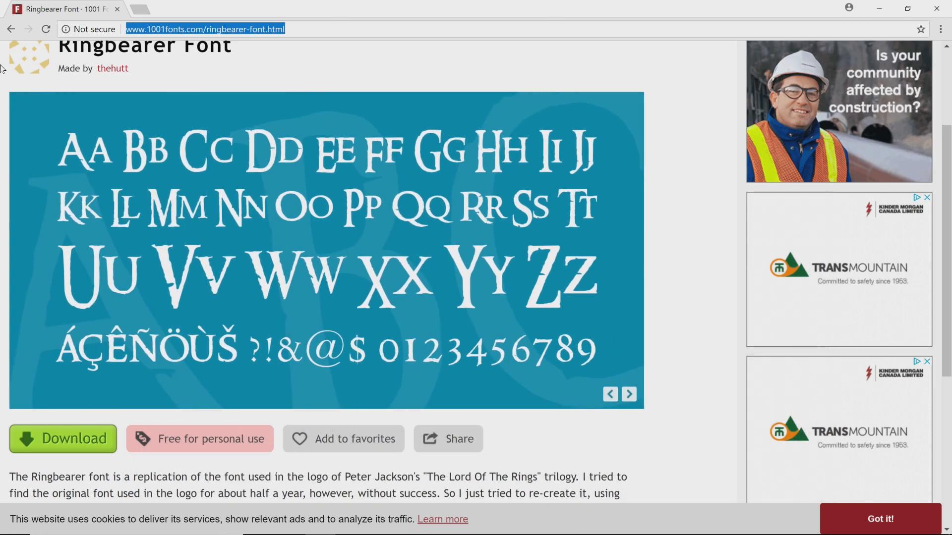
type("stone ")
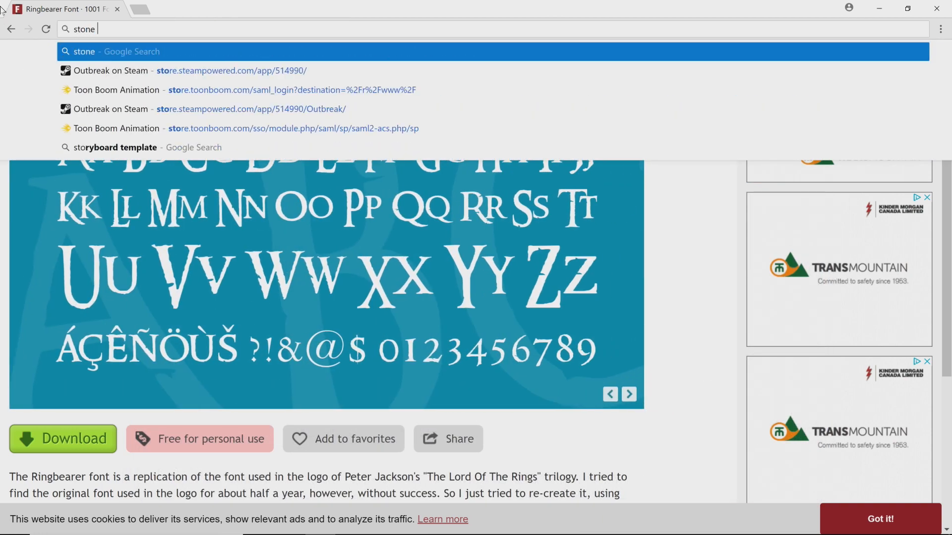
type("p")
key("BackSpace")
type("pattern phot")
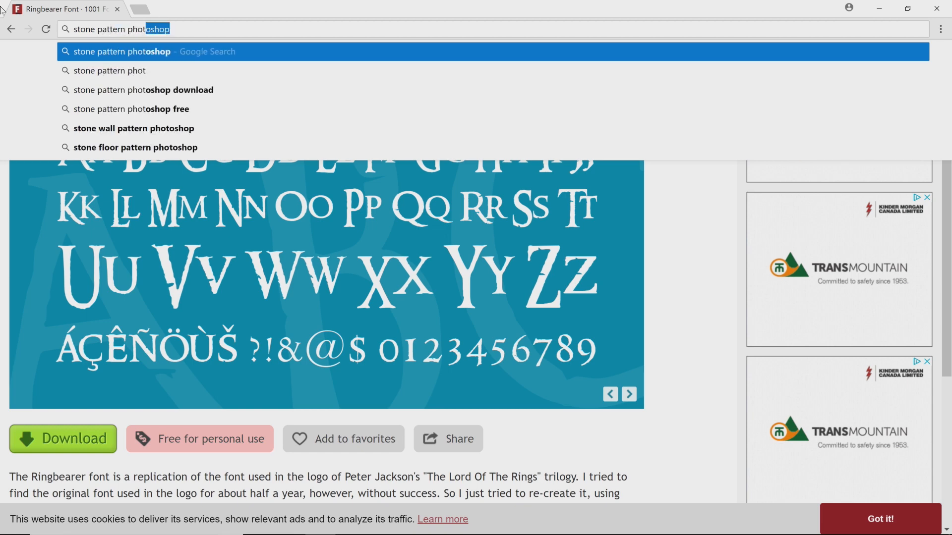
key("Return")
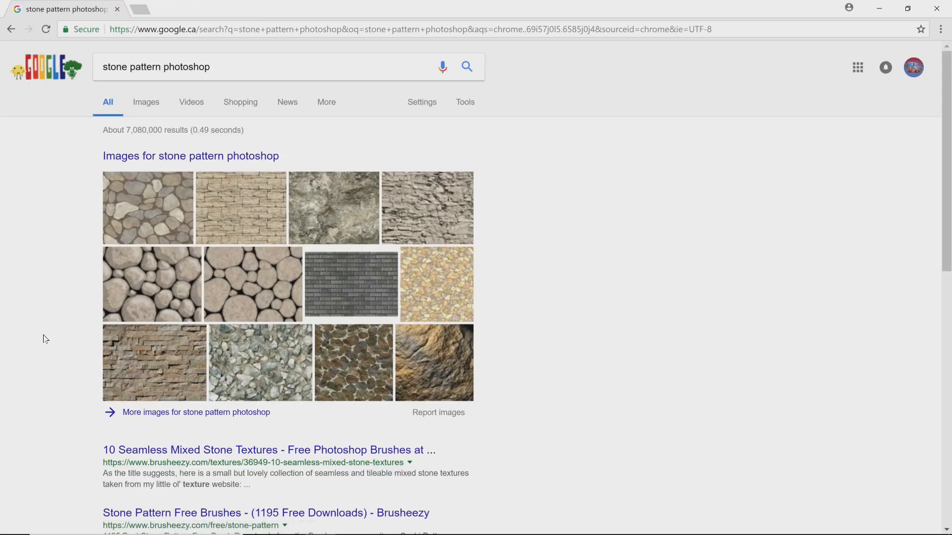
Open the Brusheezy page for 10 Seamless Mixed Stone Textures from the results and look through its related textures
scroll(64, 336, "down", 3)
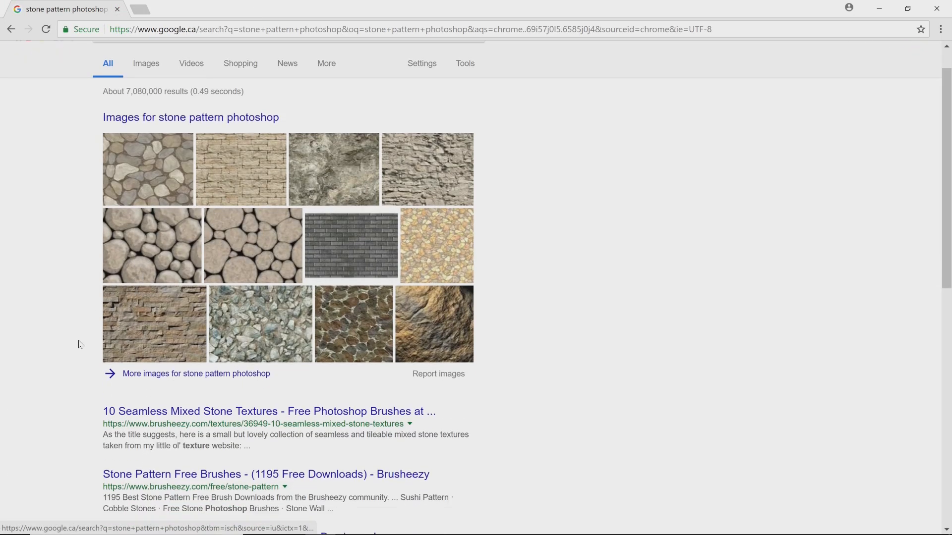
left_click(206, 328)
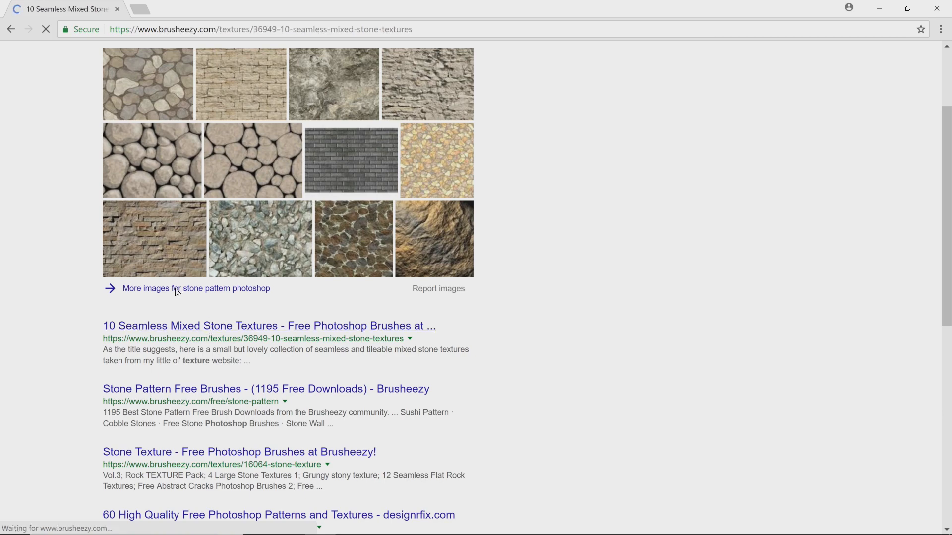
scroll(408, 287, "down", 3)
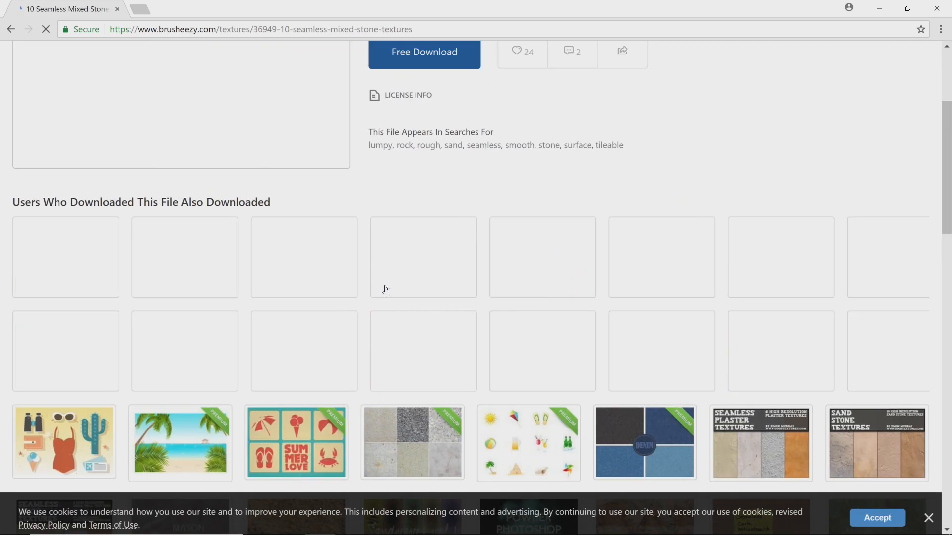
scroll(382, 288, "up", 3)
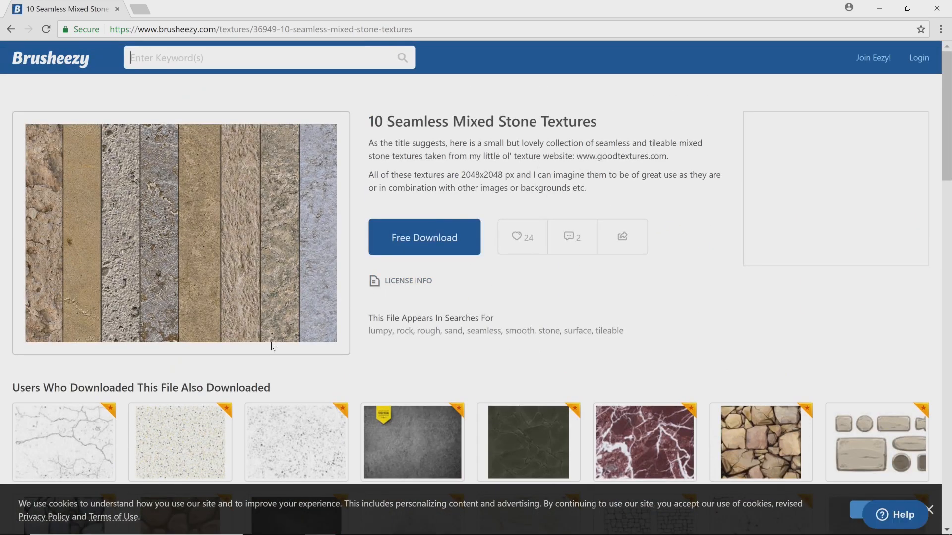
scroll(284, 333, "down", 5)
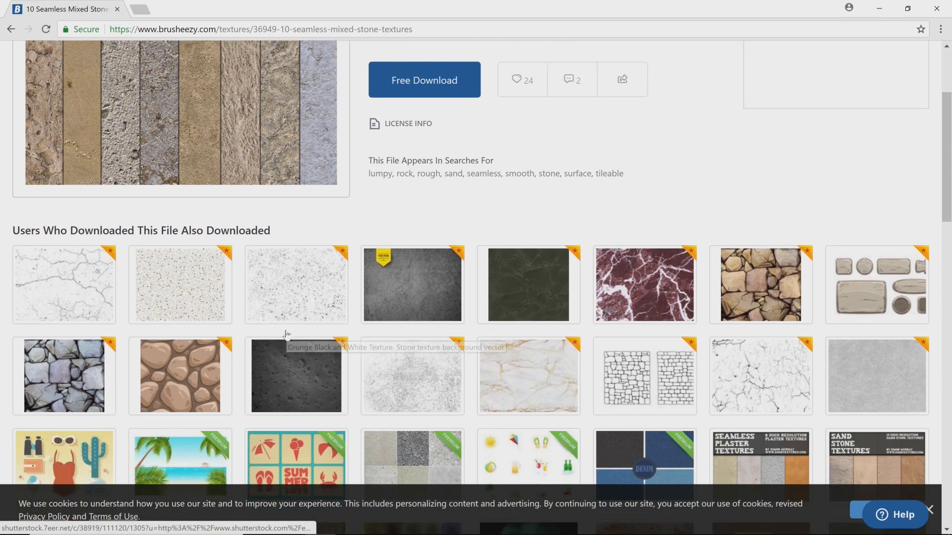
scroll(283, 333, "down", 5)
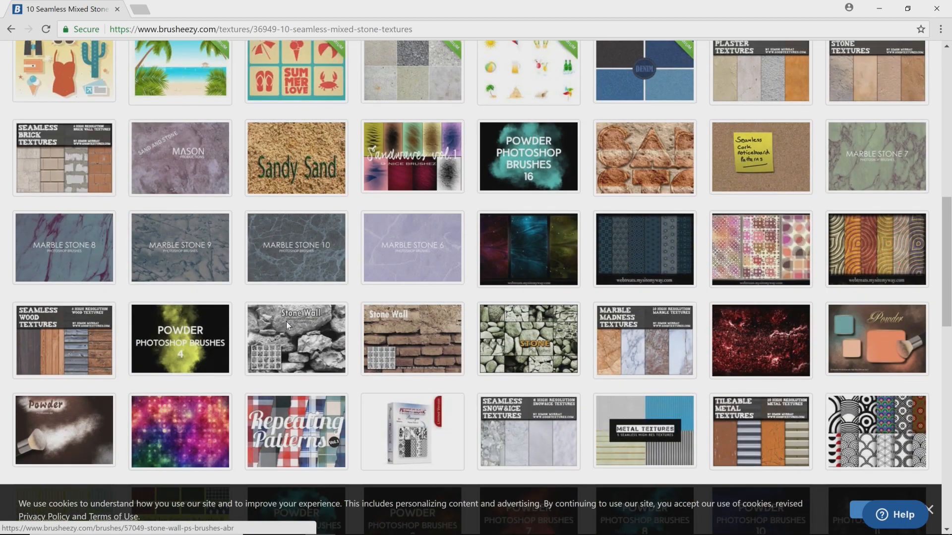
Check the Marble Stone 6 brushes page and the related textures again, and return to the Google results
left_click(400, 267)
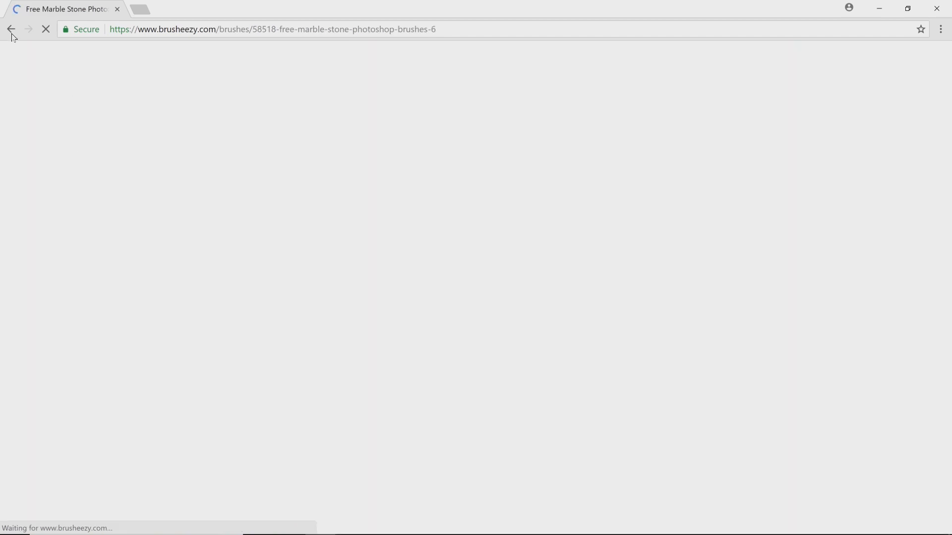
left_click(11, 29)
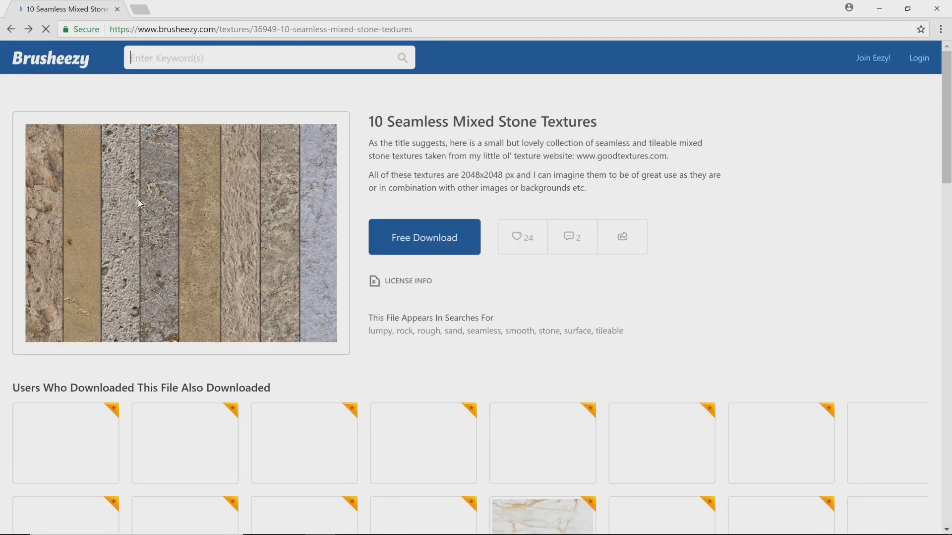
scroll(263, 234, "down", 9)
scroll(262, 236, "down", 6)
scroll(257, 234, "down", 6)
scroll(256, 233, "up", 6)
scroll(256, 233, "up", 10)
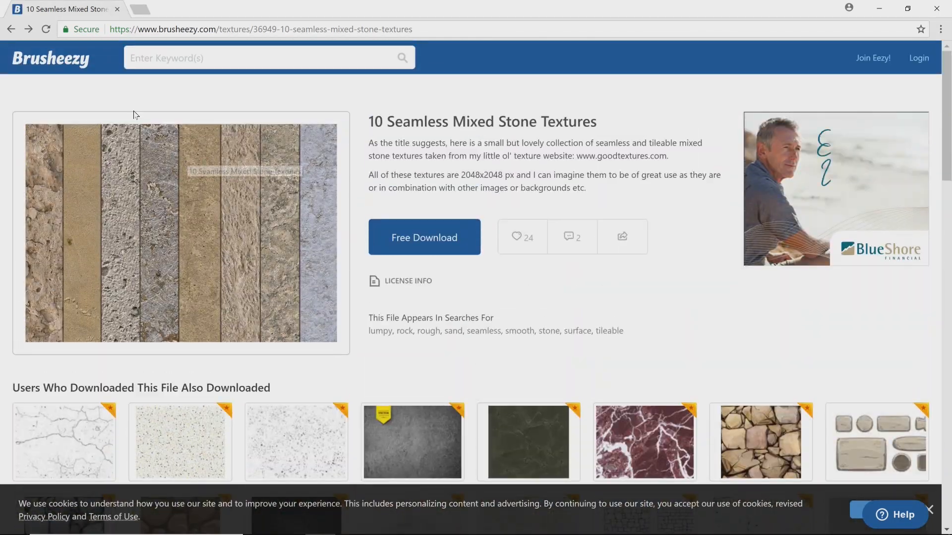
left_click(9, 23)
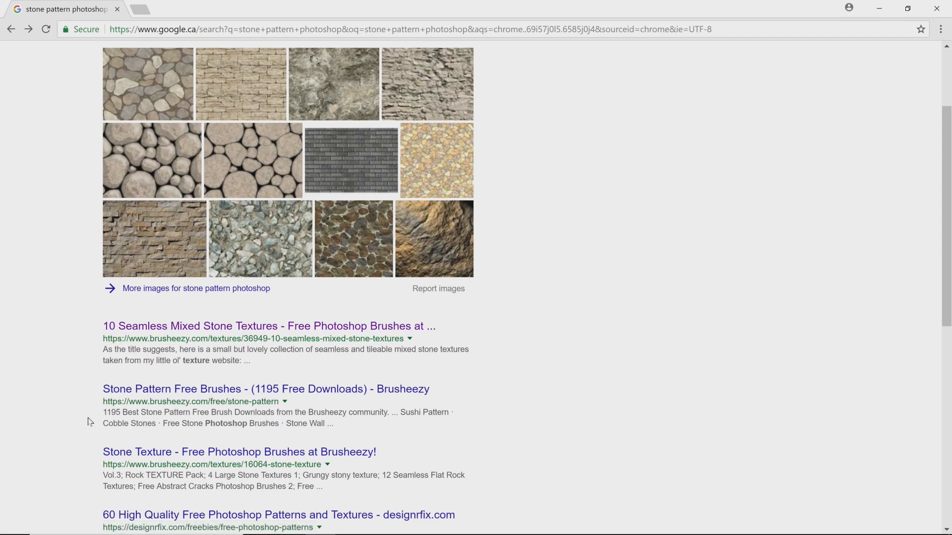
Switch to Photoshop and delete the pattern-overlay layer above the merged characters layer
left_click(142, 331)
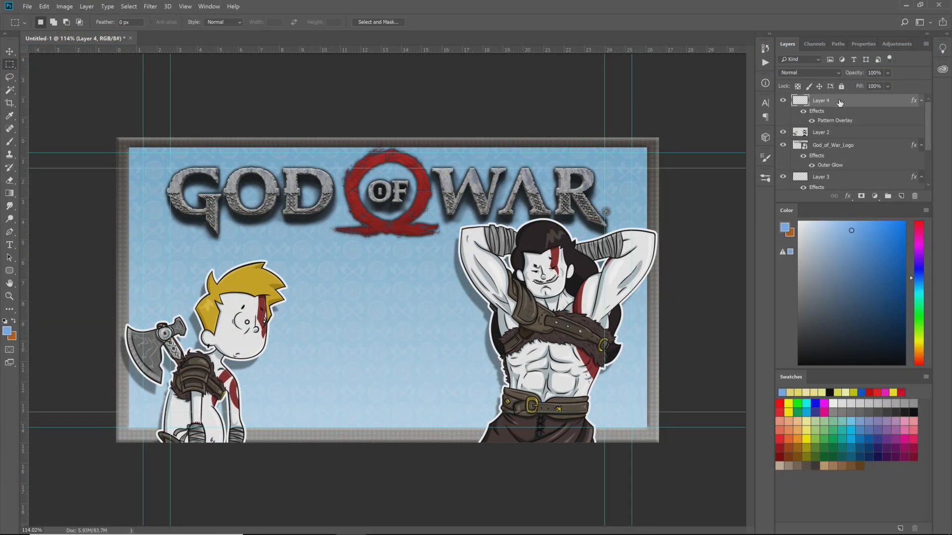
key("Delete")
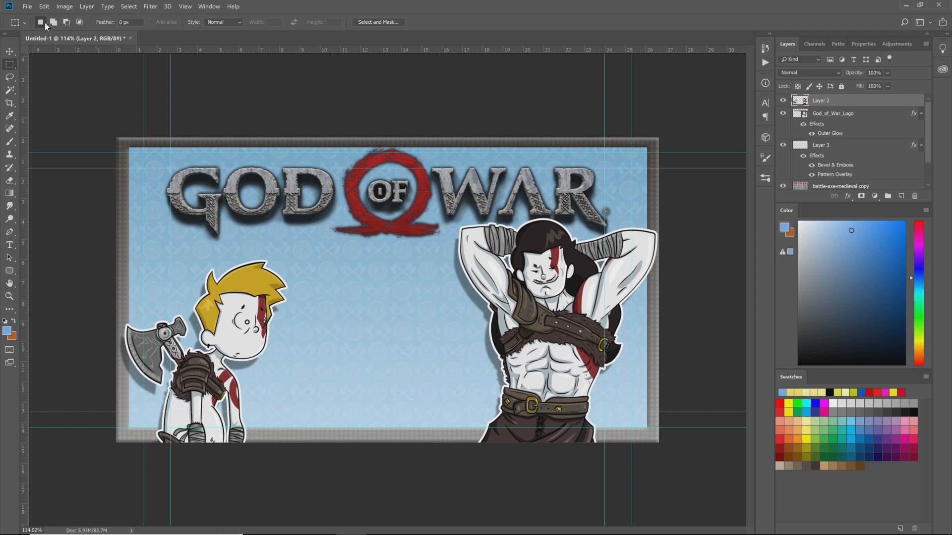
Draw a text box between the two characters below the logo and enter "1"
key("t")
left_click_drag(279, 242, 516, 443)
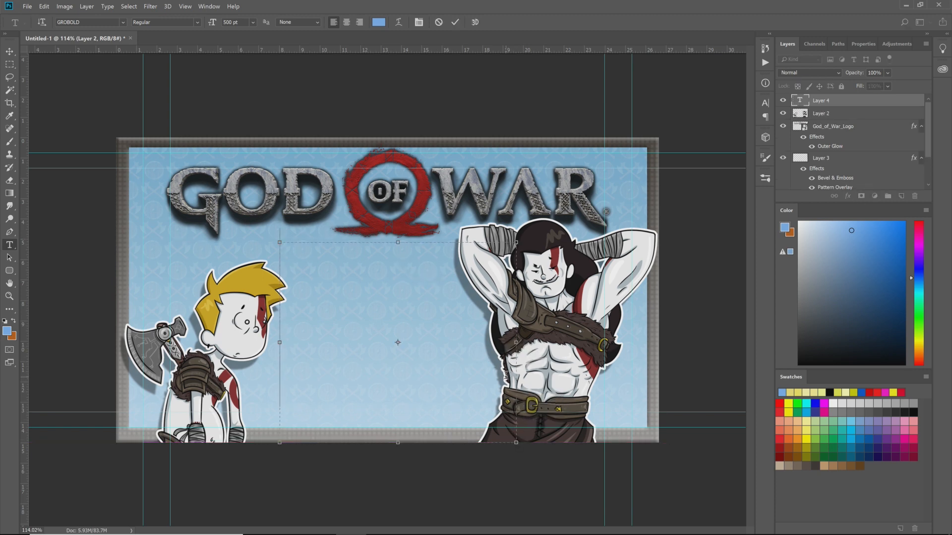
type("1")
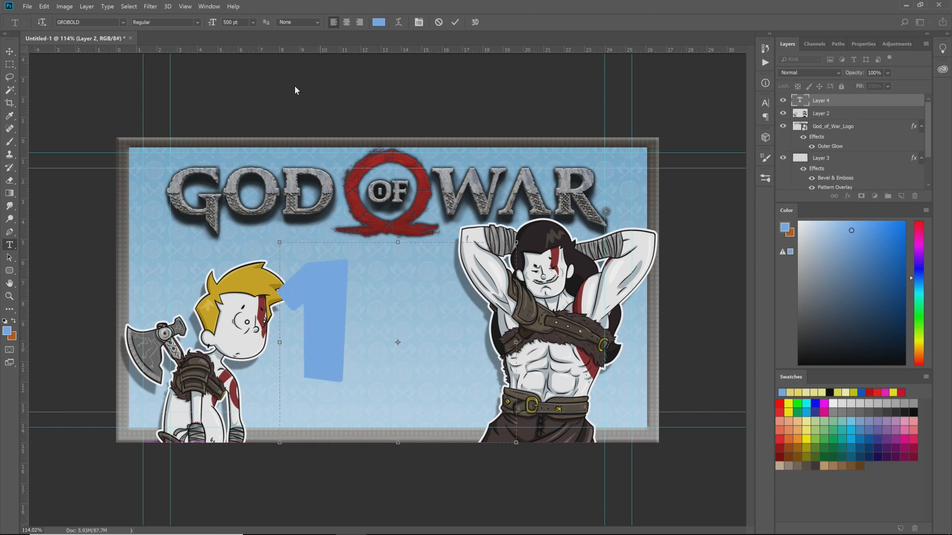
Try to set the font of the new text to Ringbearer without selecting the character
left_click(125, 22)
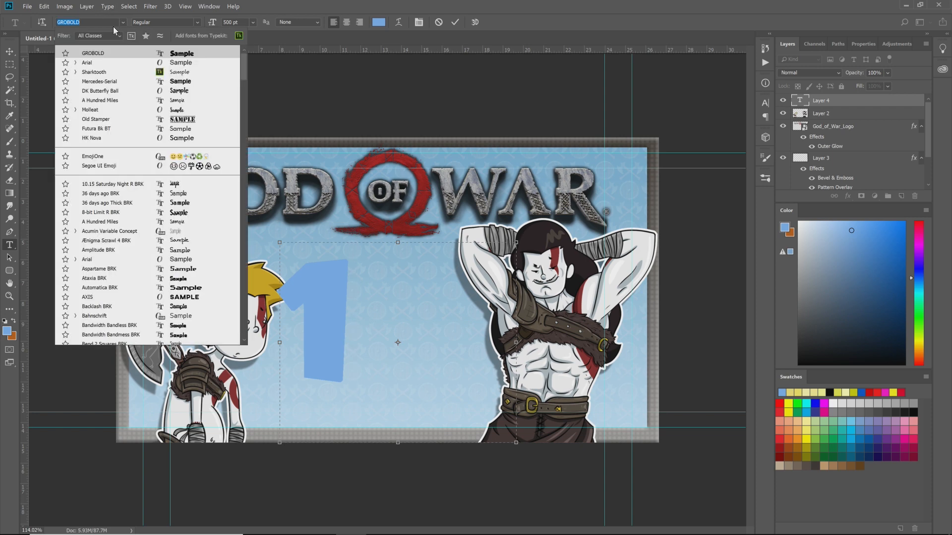
scroll(133, 148, "down", 15)
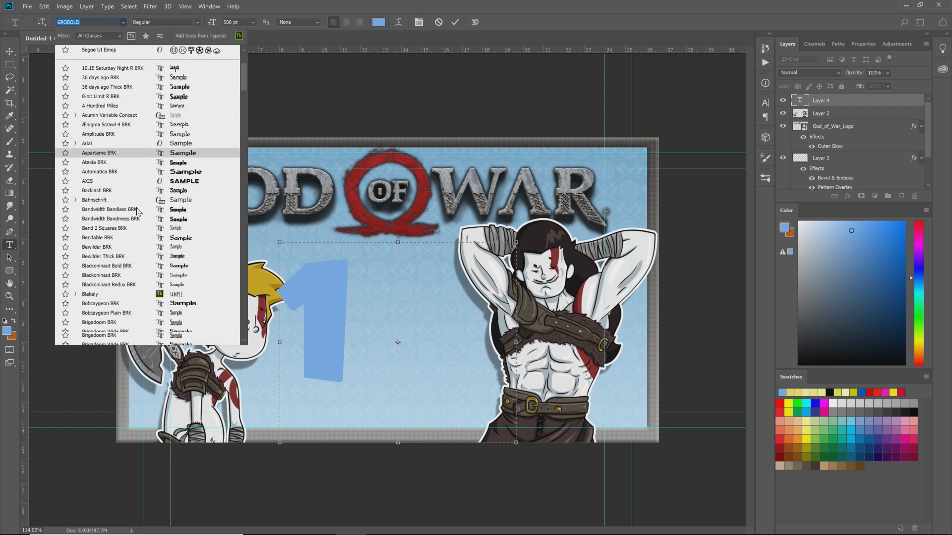
scroll(133, 205, "down", 20)
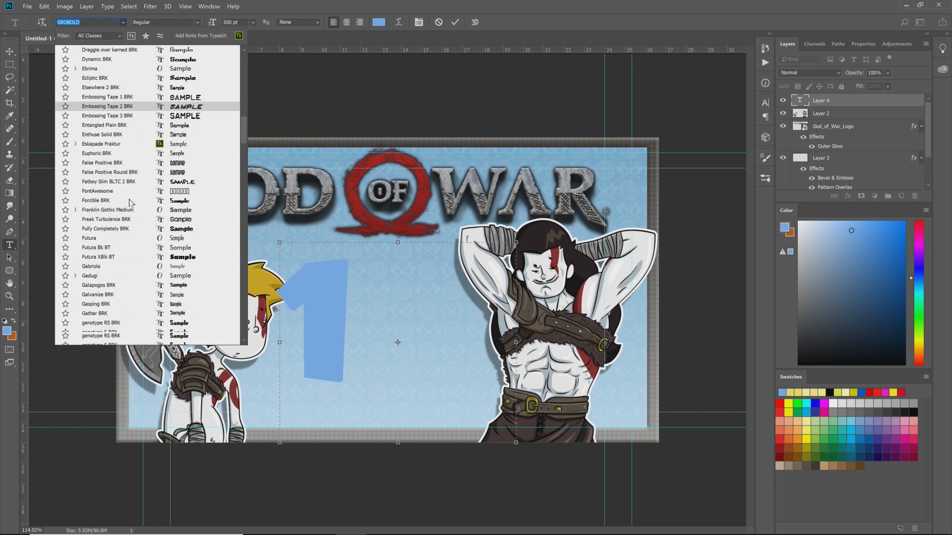
left_click_drag(242, 160, 244, 206)
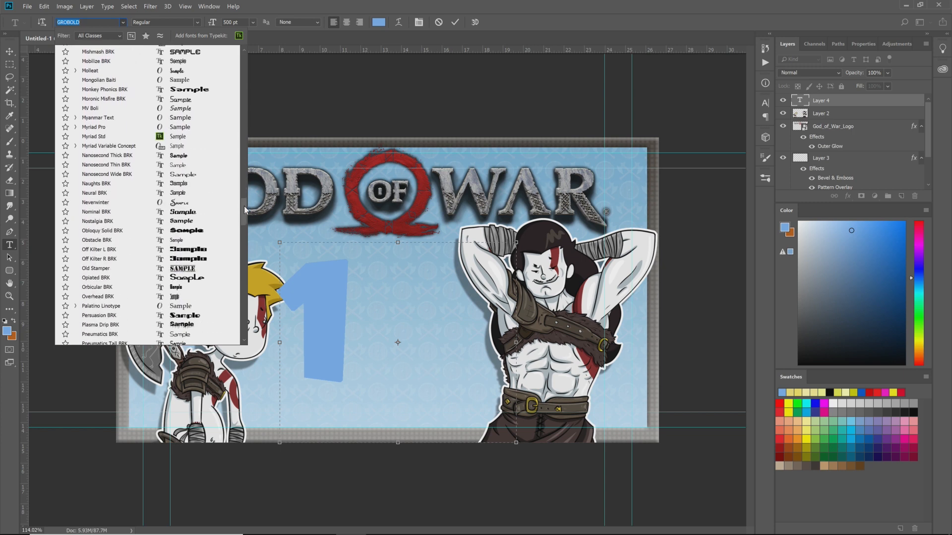
scroll(120, 322, "down", 4)
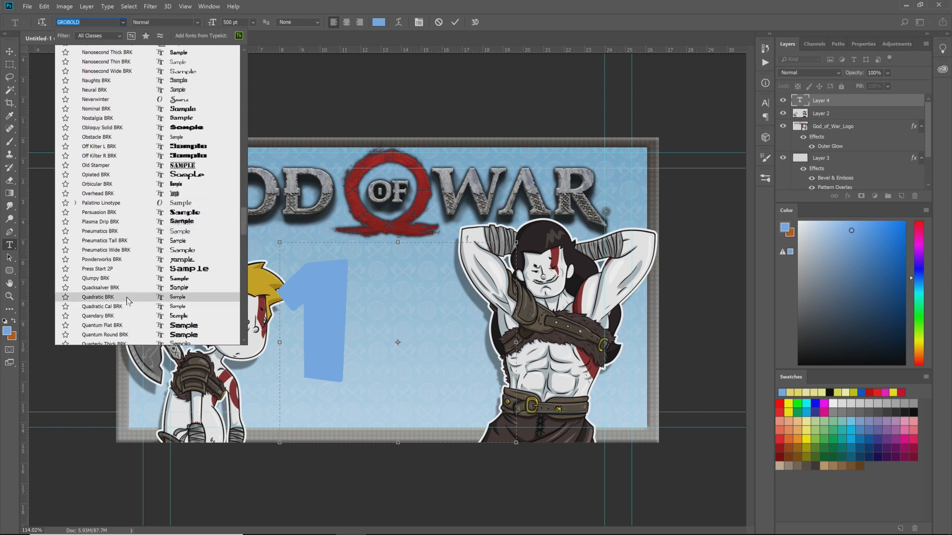
scroll(125, 279, "down", 10)
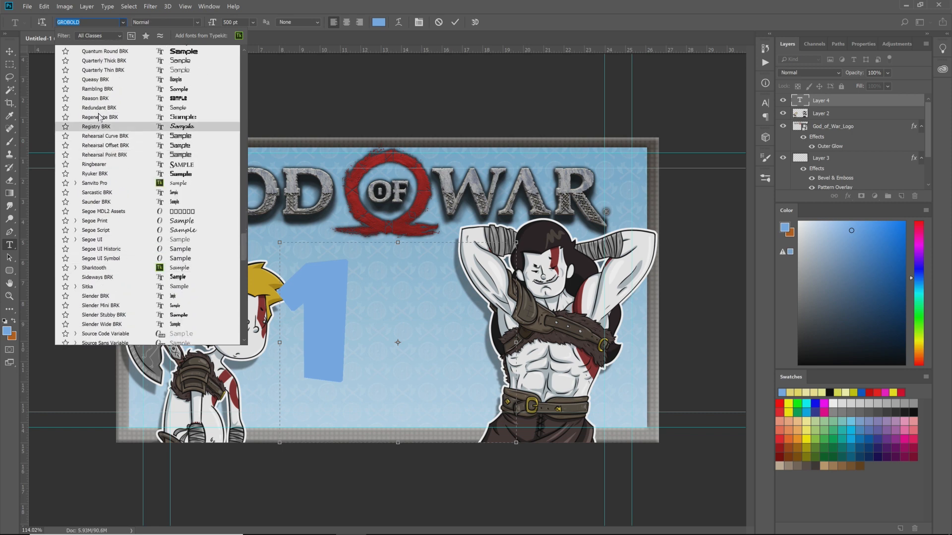
left_click(103, 165)
Select all the text in the box, set its font to Ringbearer, and commit the text
key("ctrl+a")
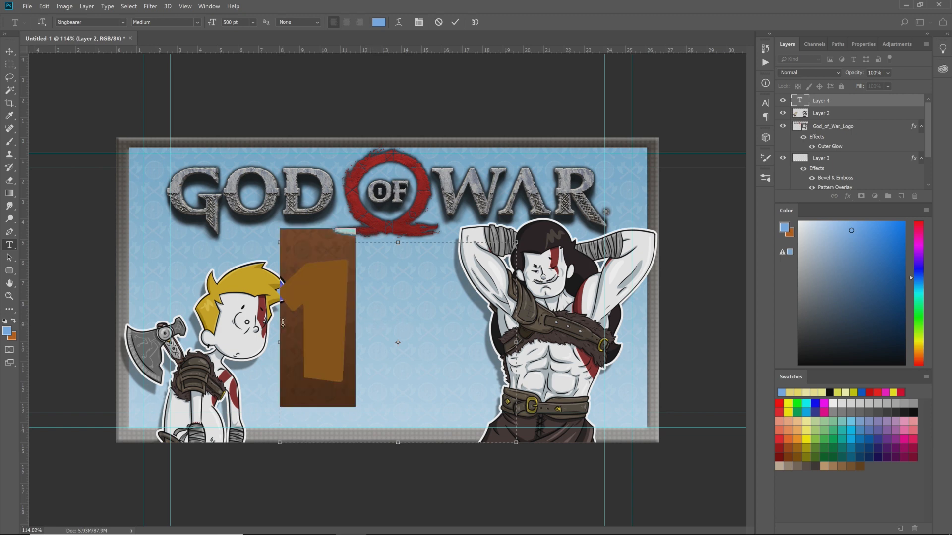
left_click(122, 22)
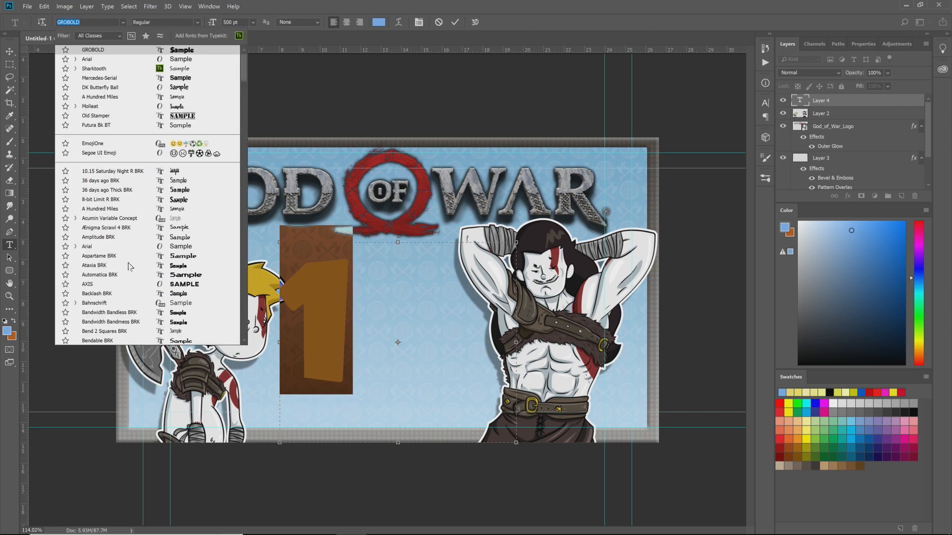
left_click_drag(245, 73, 251, 239)
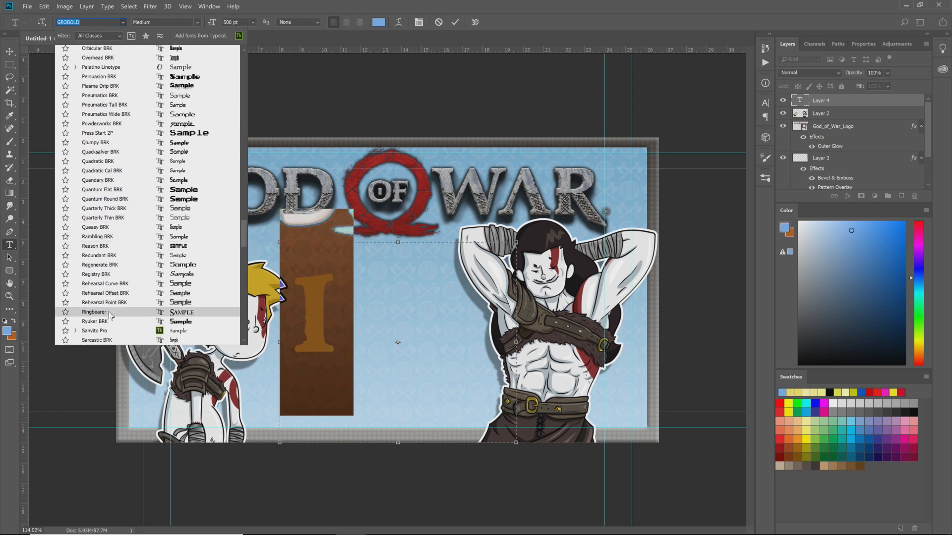
left_click(110, 313)
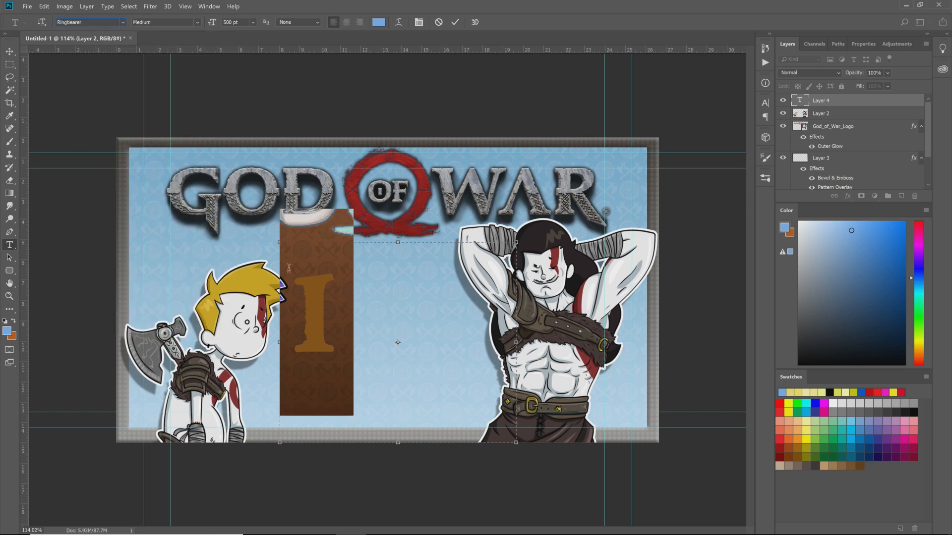
left_click(708, 158)
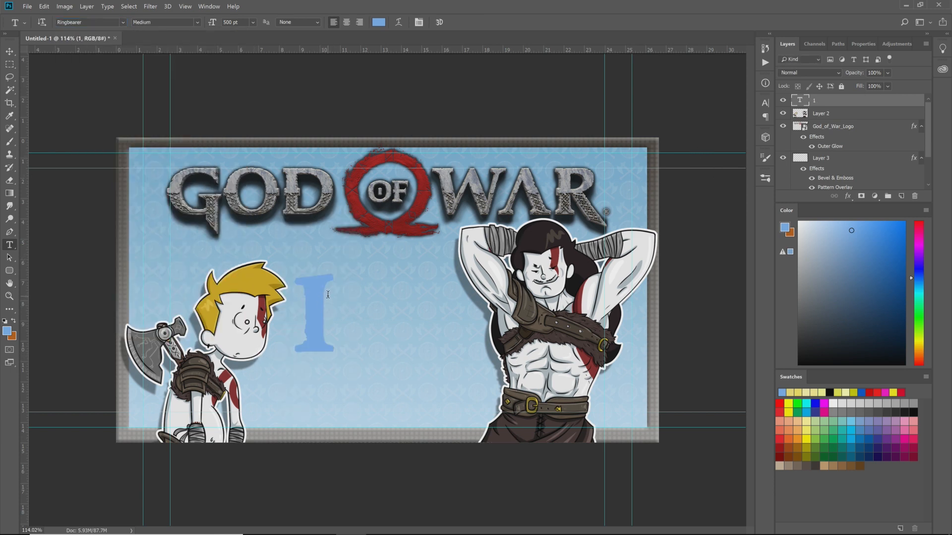
Select the "1" text and enlarge its font size, trying 576 pt and settling on 709 pt
double_click(324, 322)
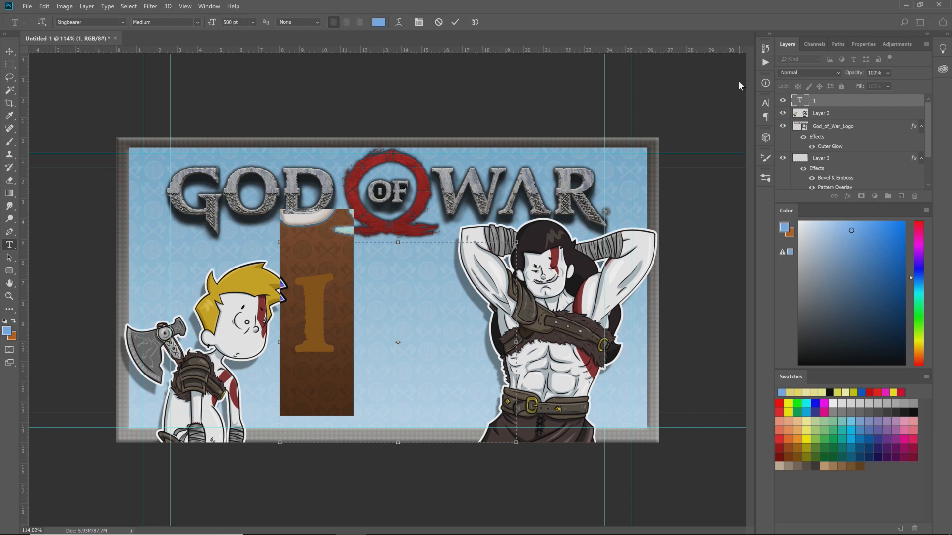
left_click(765, 117)
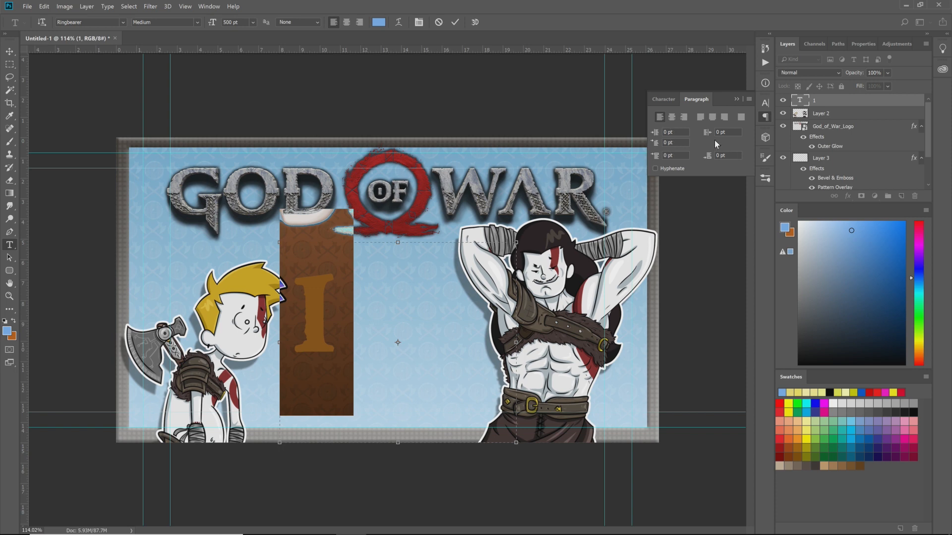
left_click(653, 101)
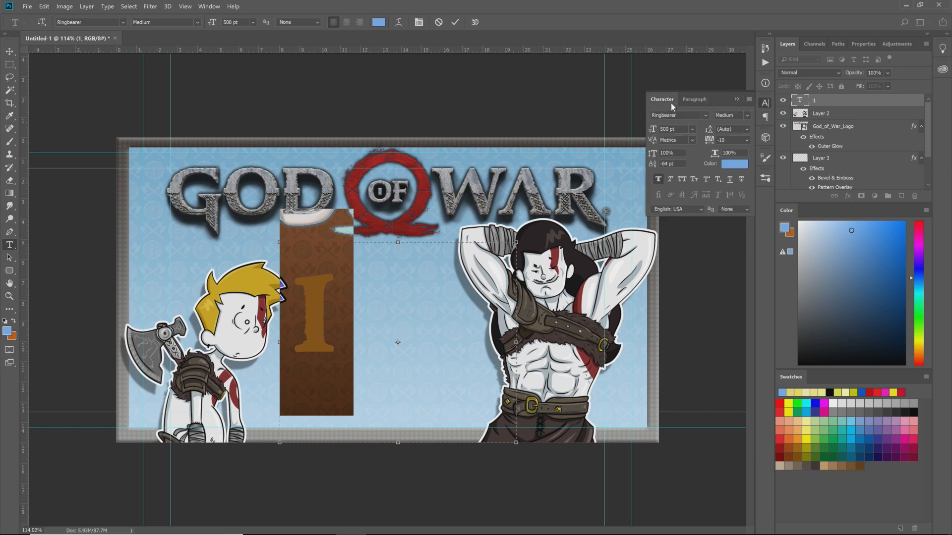
mouse_move(653, 154)
left_mouse_down()
mouse_move(693, 156)
mouse_move(656, 145)
left_mouse_up()
left_click(664, 130)
type("576")
key("Return")
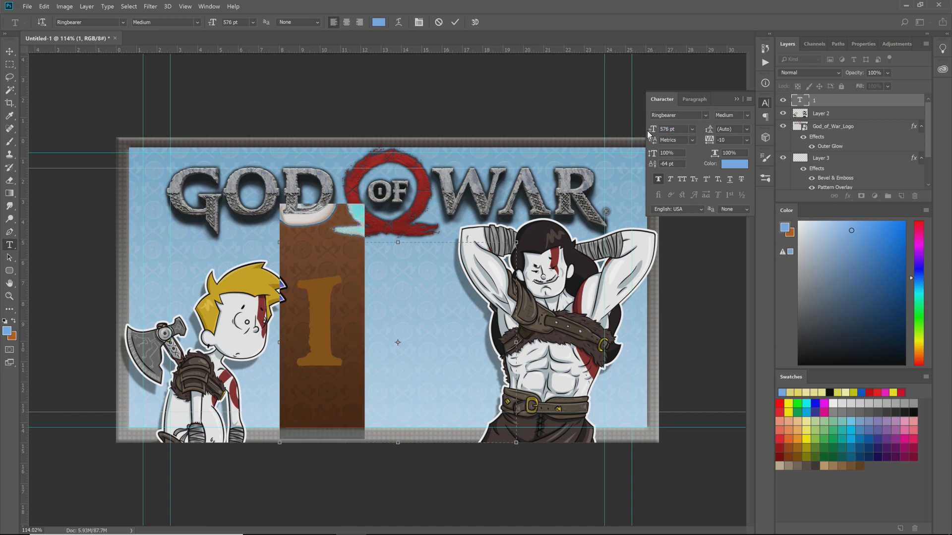
left_click_drag(653, 130, 719, 139)
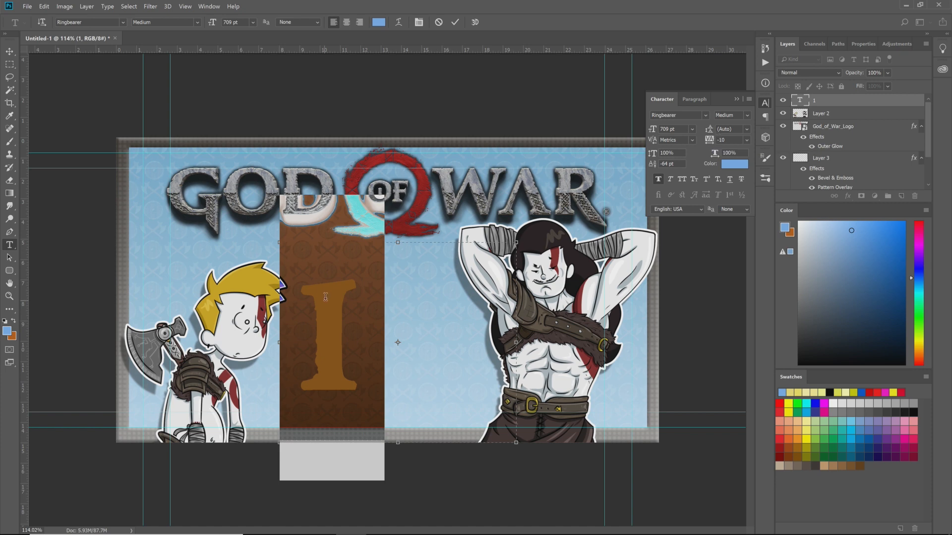
Try "2" and "12" as the number text in the Ringbearer font
type("2")
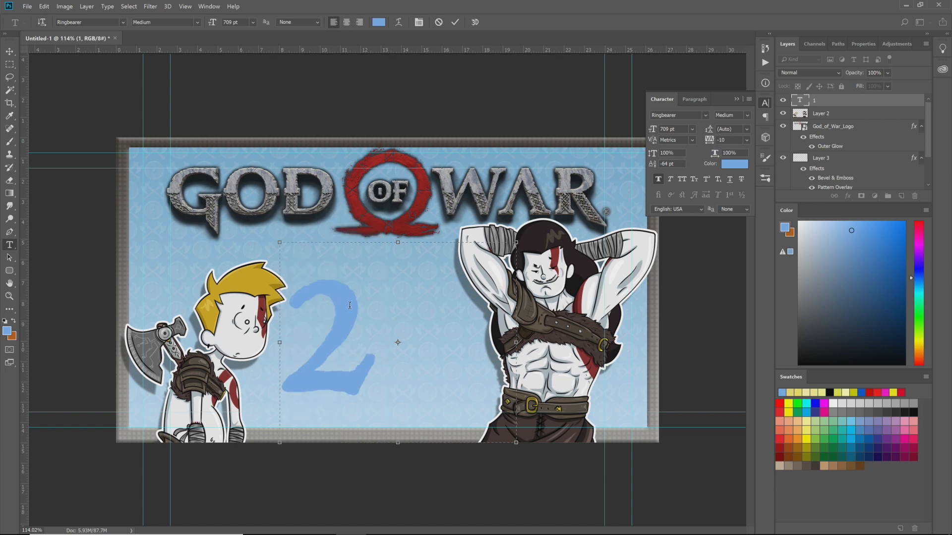
key("ctrl+a")
type("1")
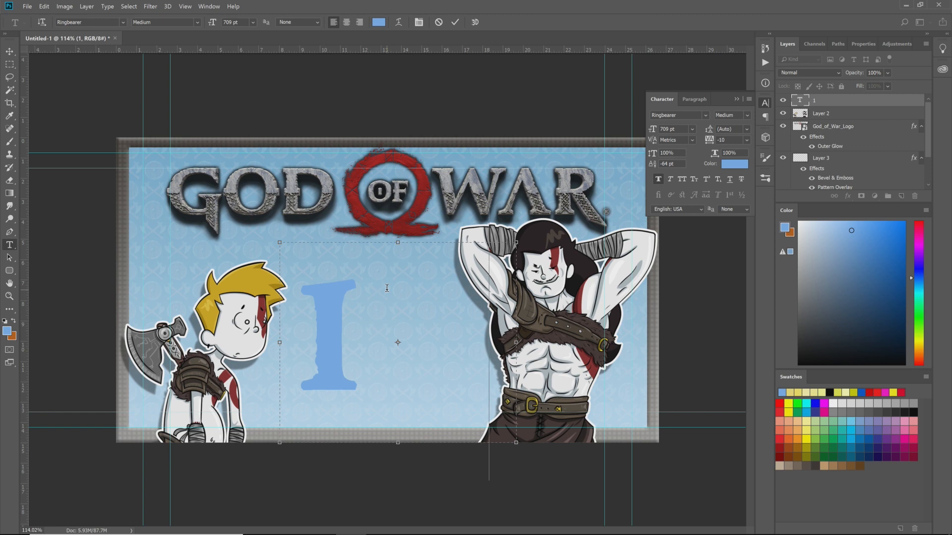
type("2")
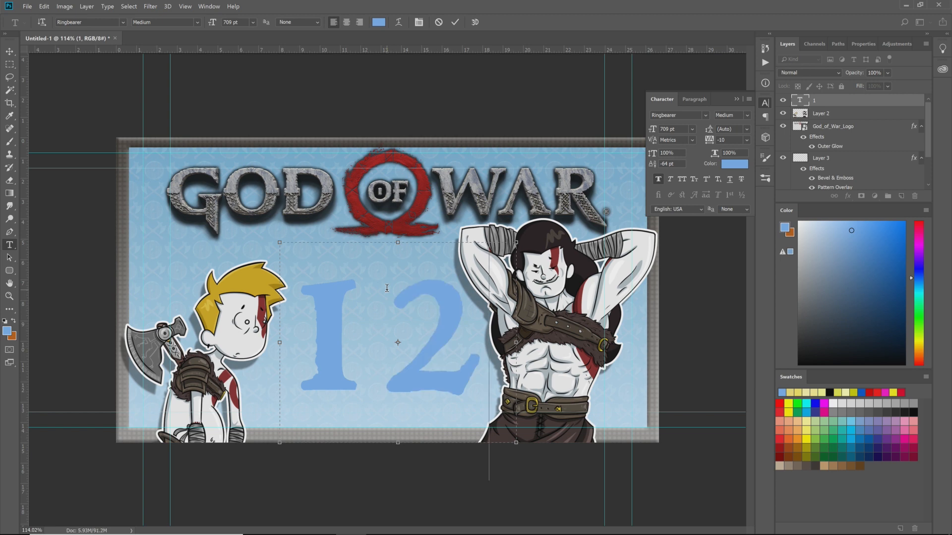
Clear the number text box, set the font to GROBOLD, and enter "1"
key("BackSpace")
key("BackSpace")
left_click(104, 22)
left_click(123, 22)
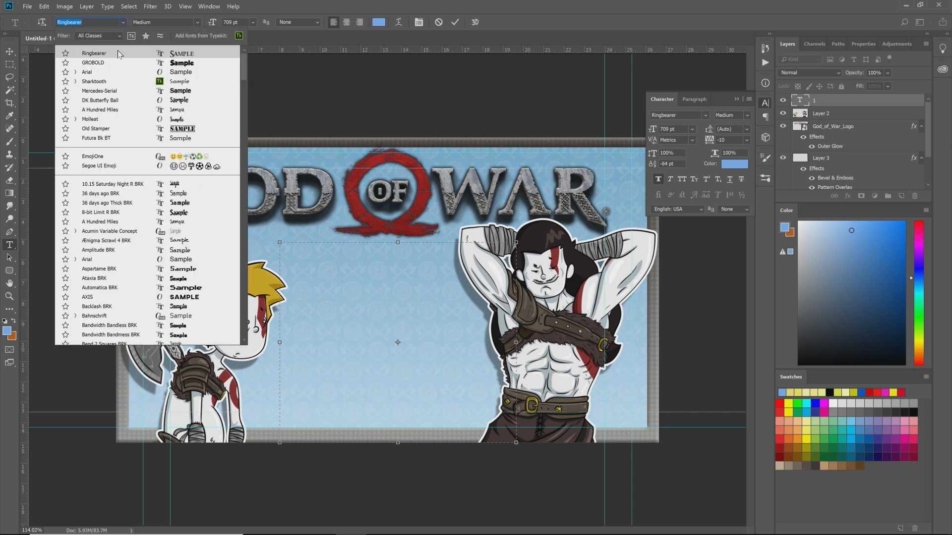
left_click(107, 63)
type("1")
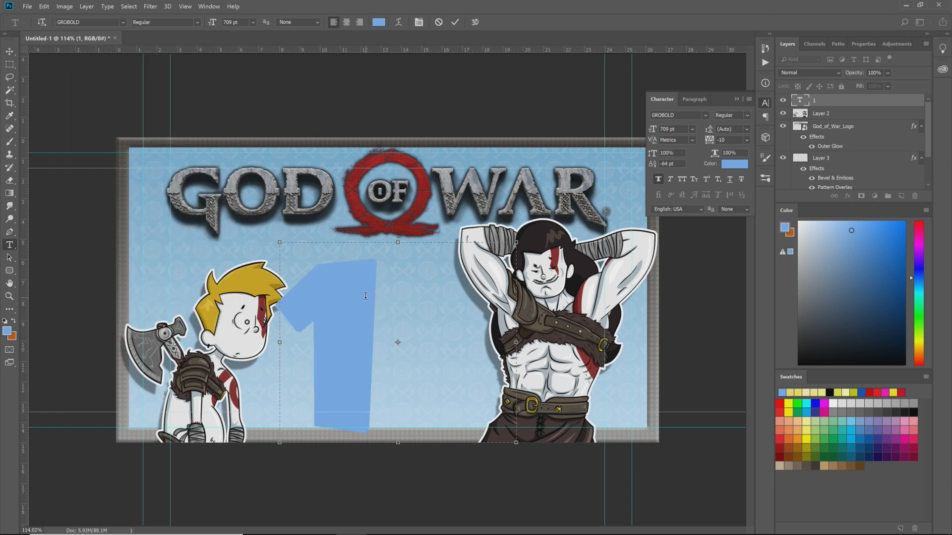
Reduce the "1" to 593 pt and move it midway between the two characters
left_click_drag(652, 130, 639, 133)
left_click_drag(386, 322, 299, 327)
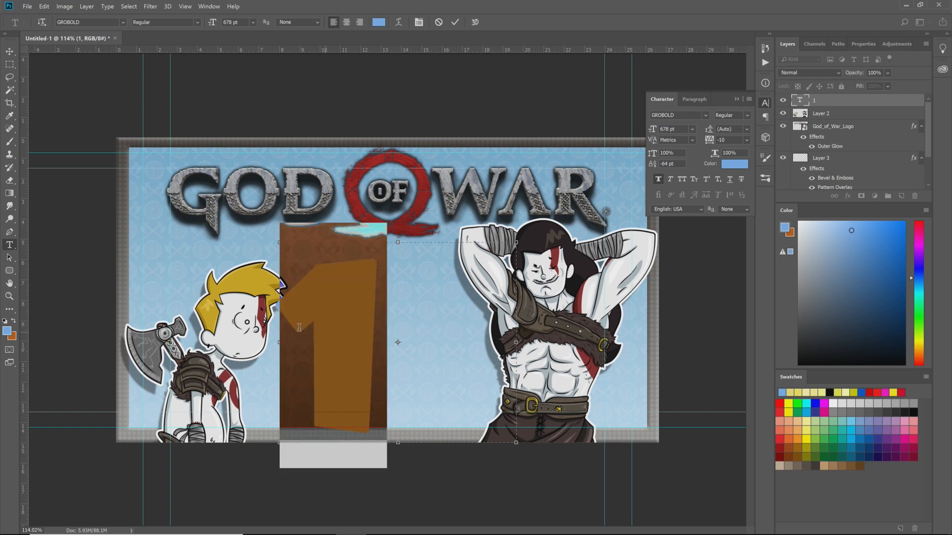
left_click_drag(656, 135, 626, 145)
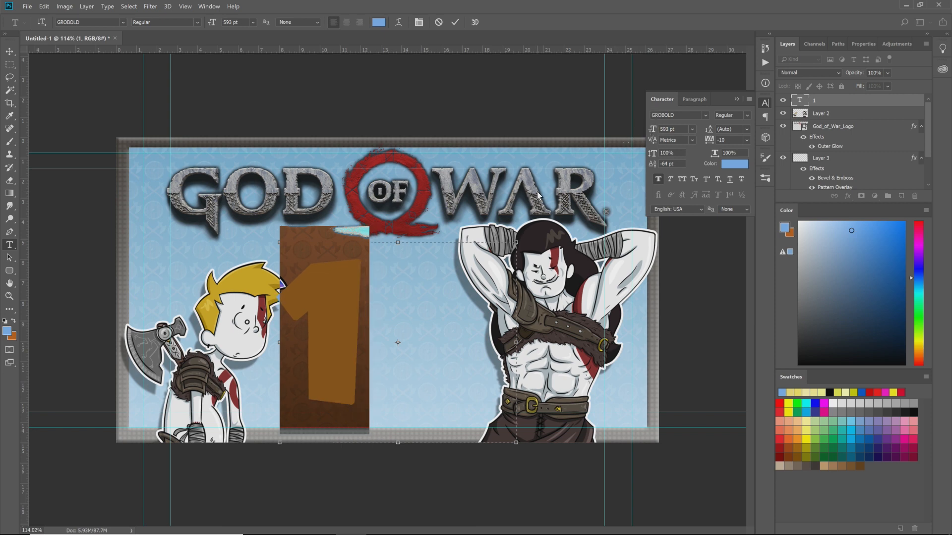
left_click(367, 92)
key("v")
left_click_drag(363, 272, 400, 298)
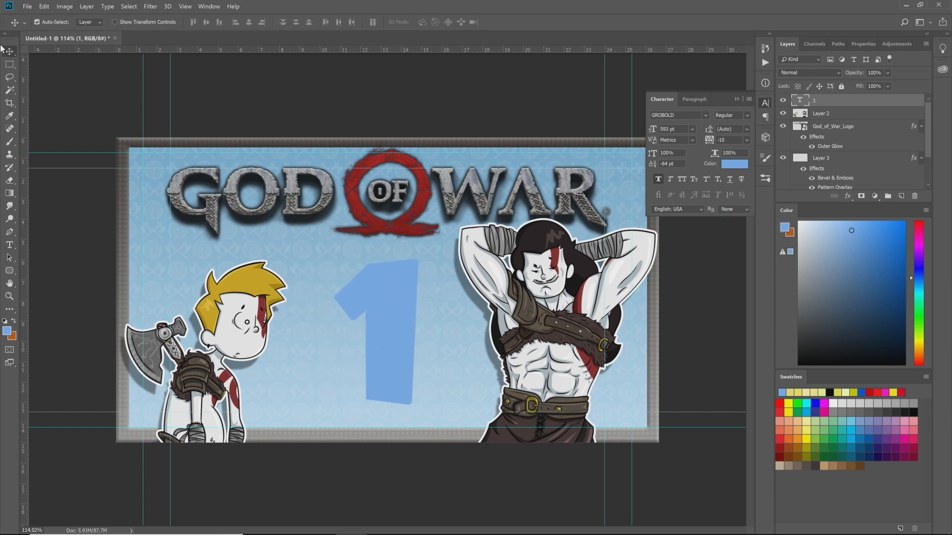
left_click_drag(416, 314, 386, 302)
Add a Pattern Overlay to the "1" layer with 28% opacity and 61% scale, leaving Gradient Overlay off
double_click(862, 105)
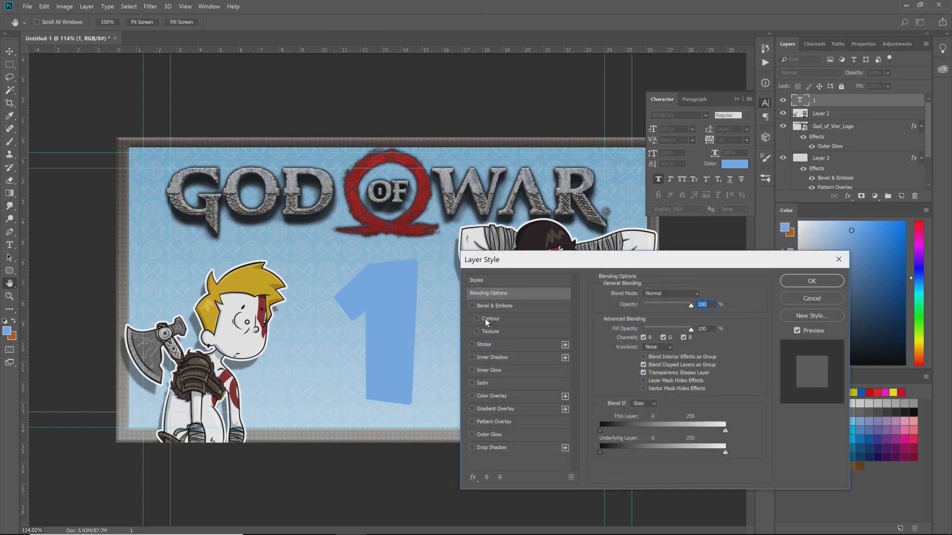
left_click(472, 423)
left_click(528, 421)
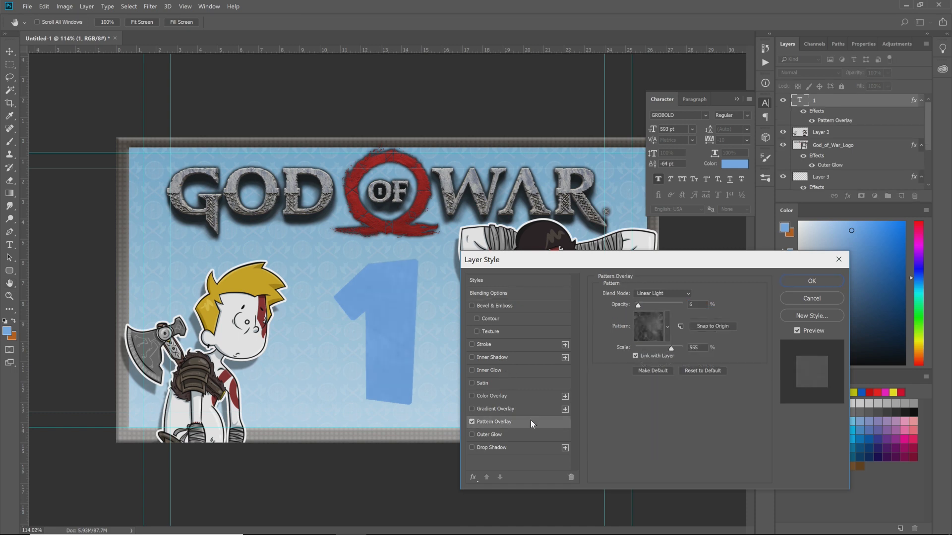
left_click_drag(645, 304, 647, 310)
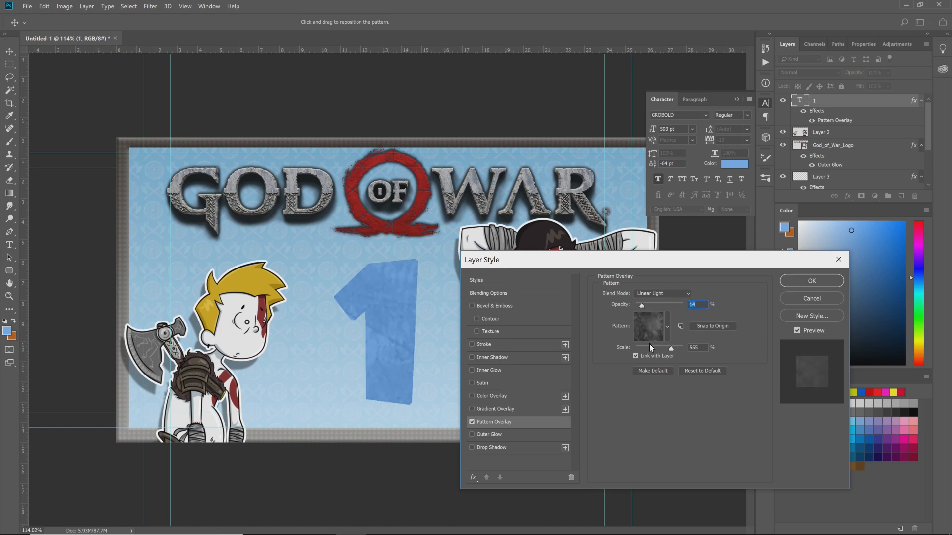
mouse_move(650, 347)
left_mouse_down()
mouse_move(628, 351)
mouse_move(650, 347)
left_mouse_up()
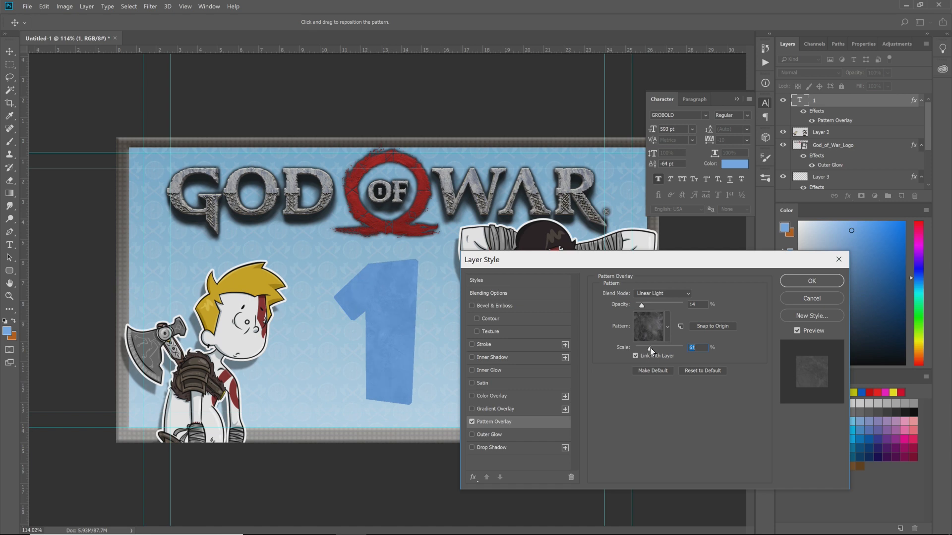
left_click_drag(636, 304, 650, 307)
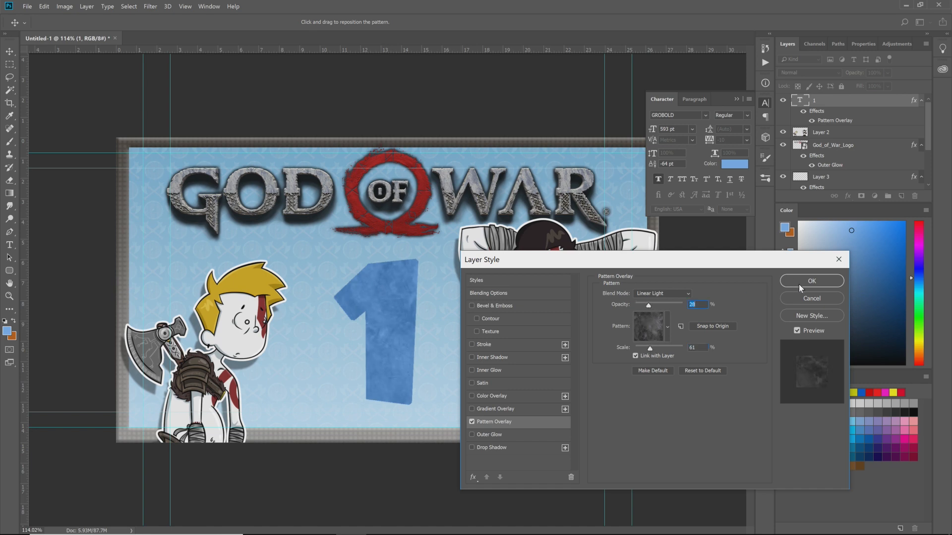
left_click(493, 409)
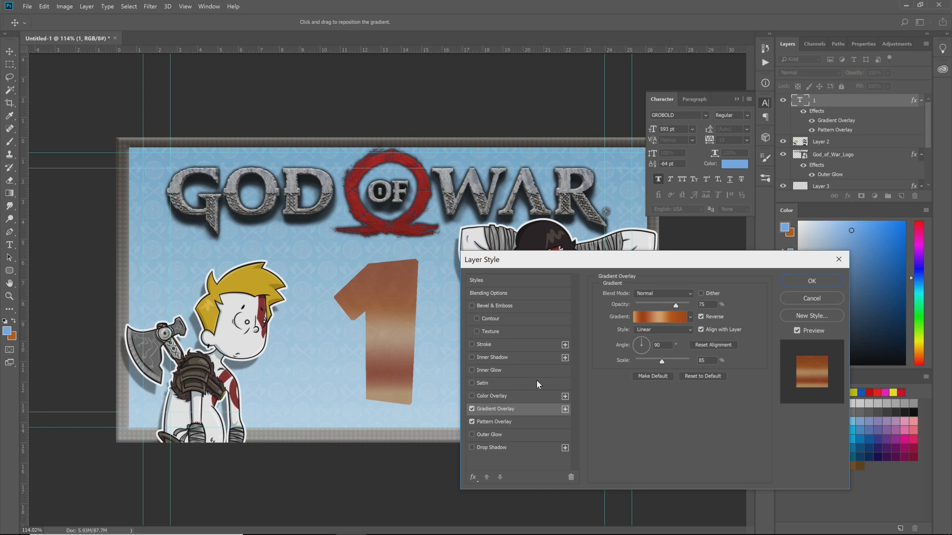
left_click(471, 409)
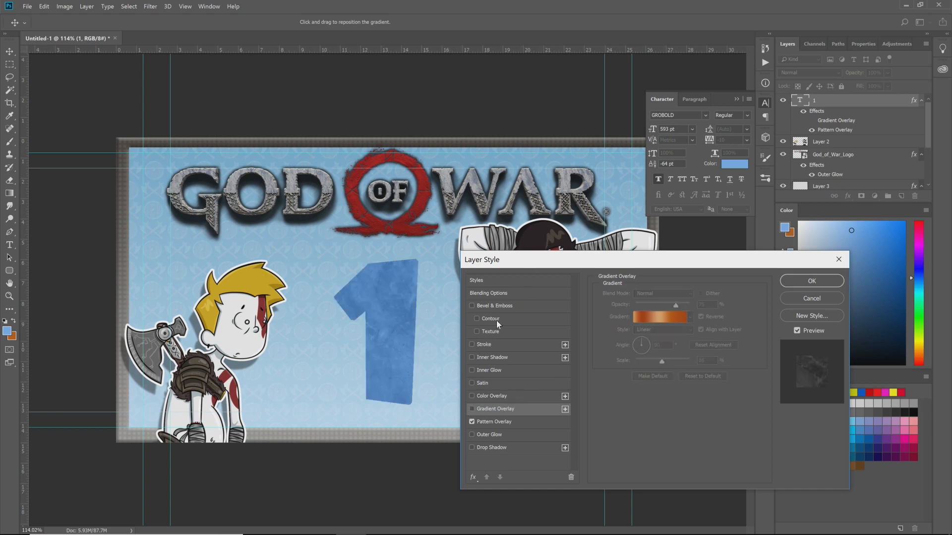
Add Bevel & Emboss to the "1" layer with a depth of 220% and a size of 11 px
left_click(473, 306)
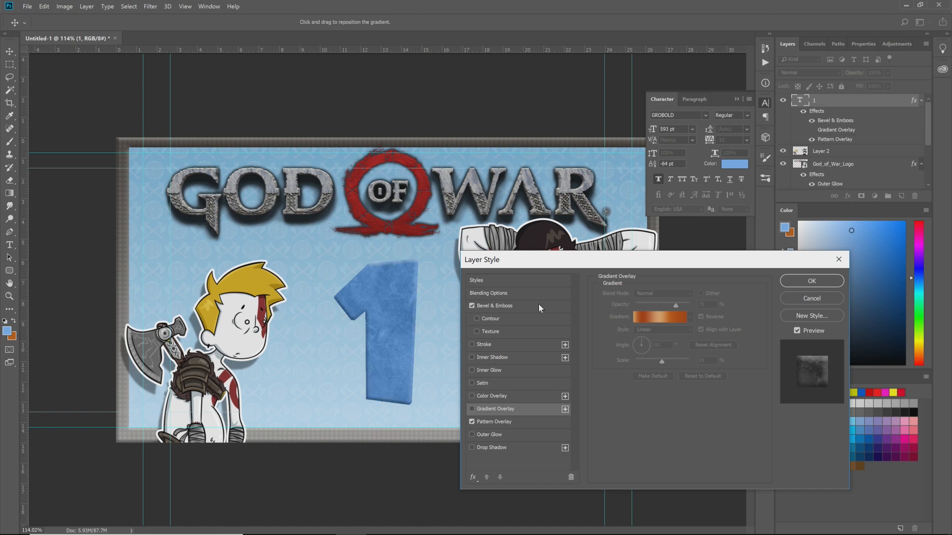
left_click(537, 306)
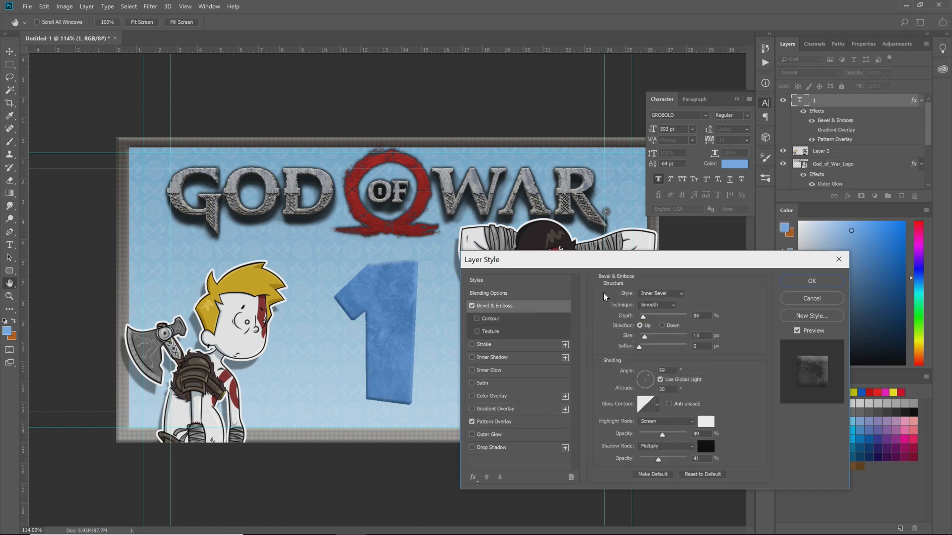
left_click_drag(644, 319, 644, 336)
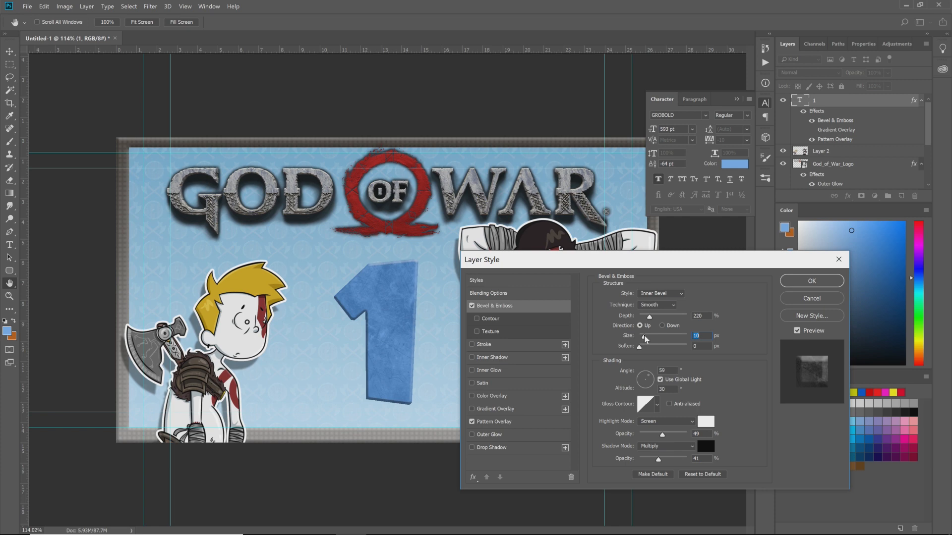
left_click(645, 339)
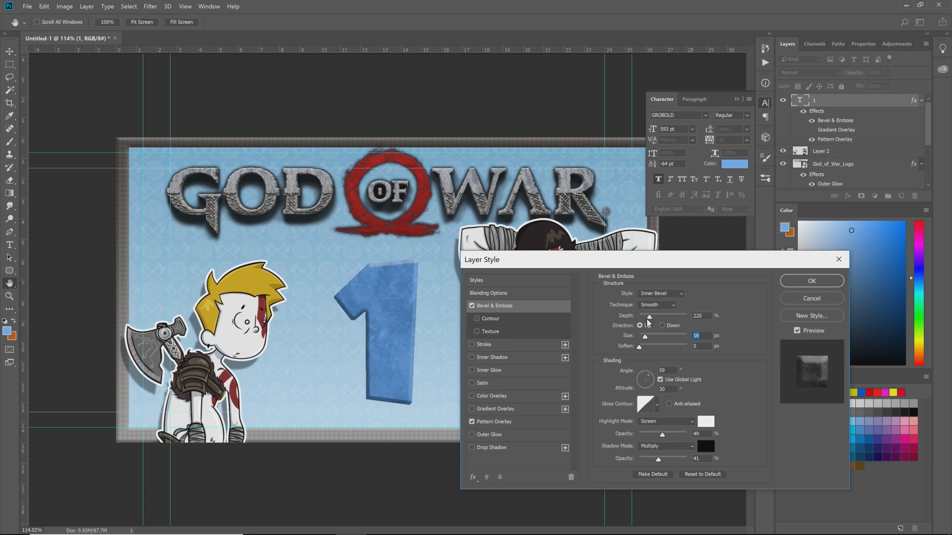
key("Down")
key("Down")
key("Down")
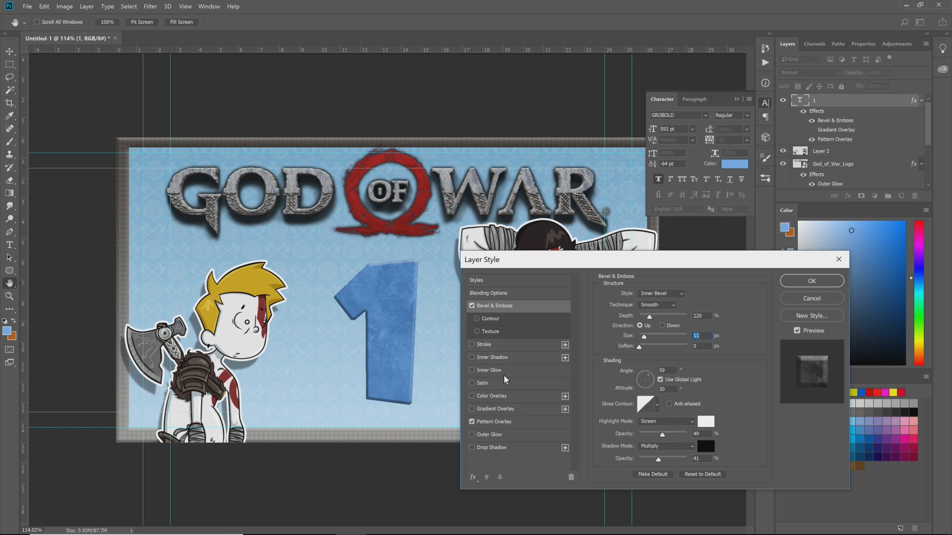
Add a Drop Shadow at 27% opacity and a white 13 px outside Stroke to the "1", and apply the layer style
left_click(473, 448)
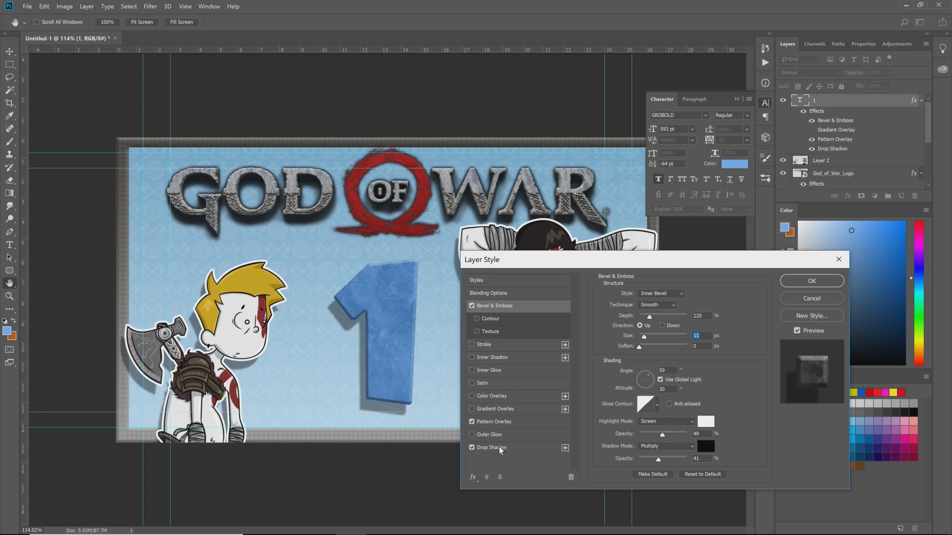
left_click(520, 450)
left_click_drag(655, 308, 651, 341)
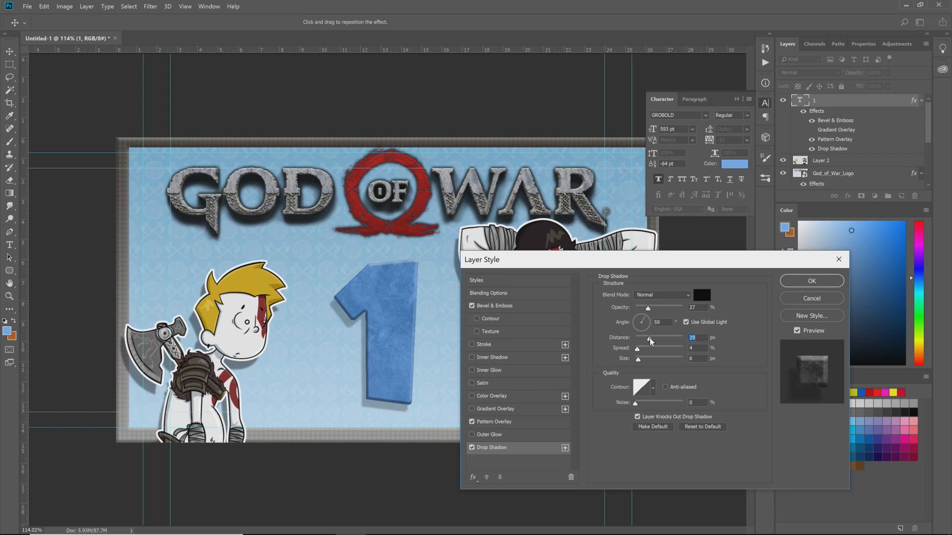
left_click(510, 344)
left_click_drag(640, 294, 640, 295)
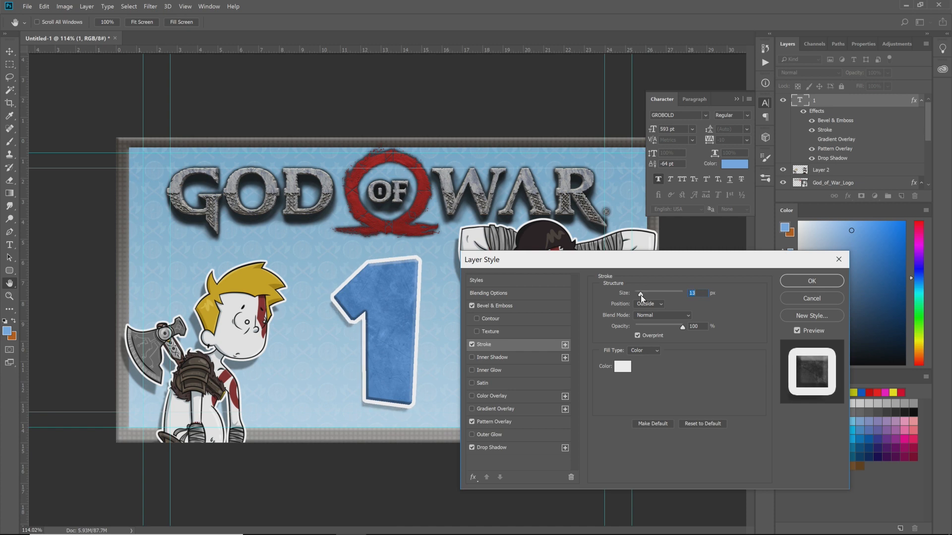
left_click(816, 281)
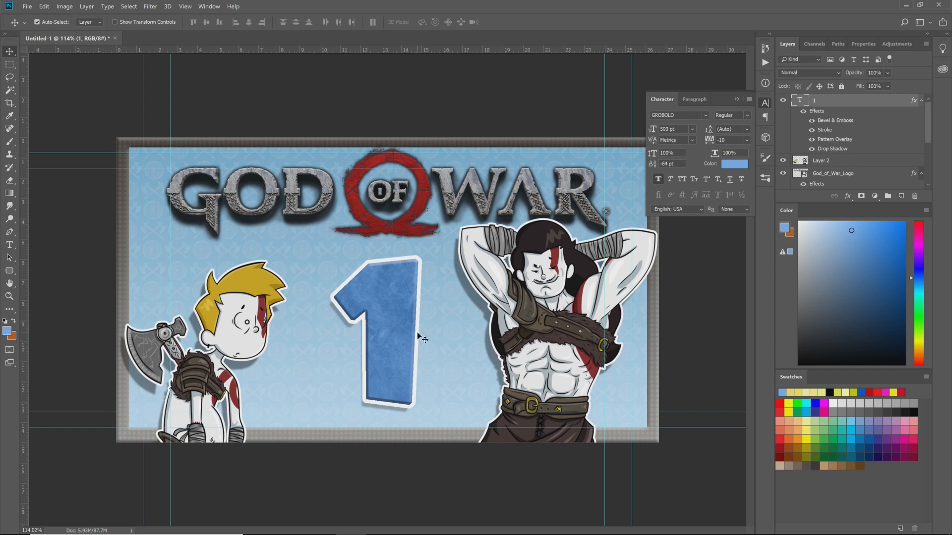
Select the "1" text, change its color to gray 868686, and commit the text
key("t")
double_click(371, 353)
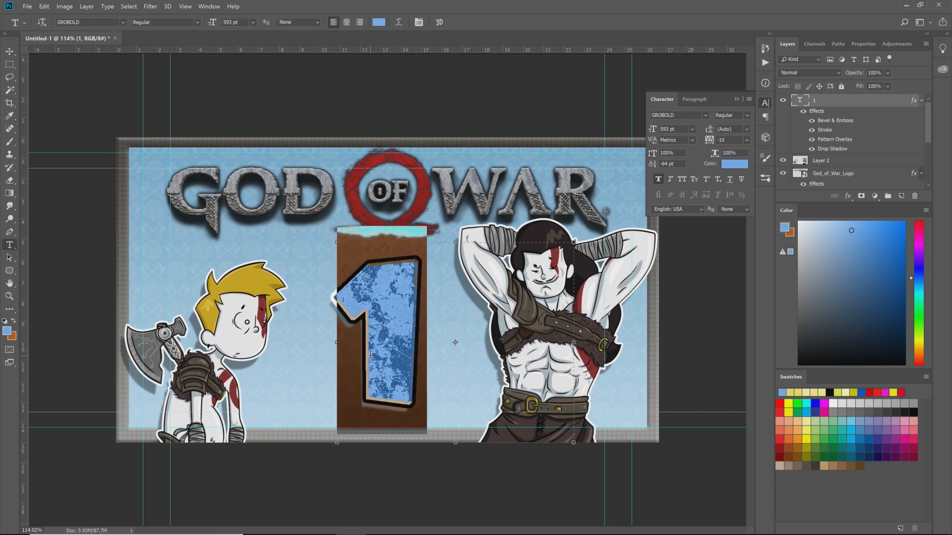
left_click(378, 22)
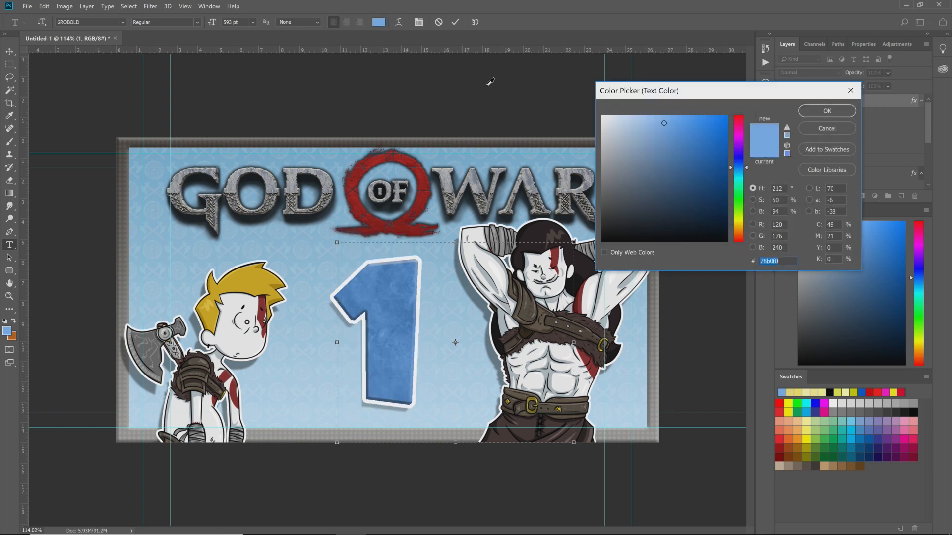
left_click(606, 174)
left_click_drag(605, 175, 601, 175)
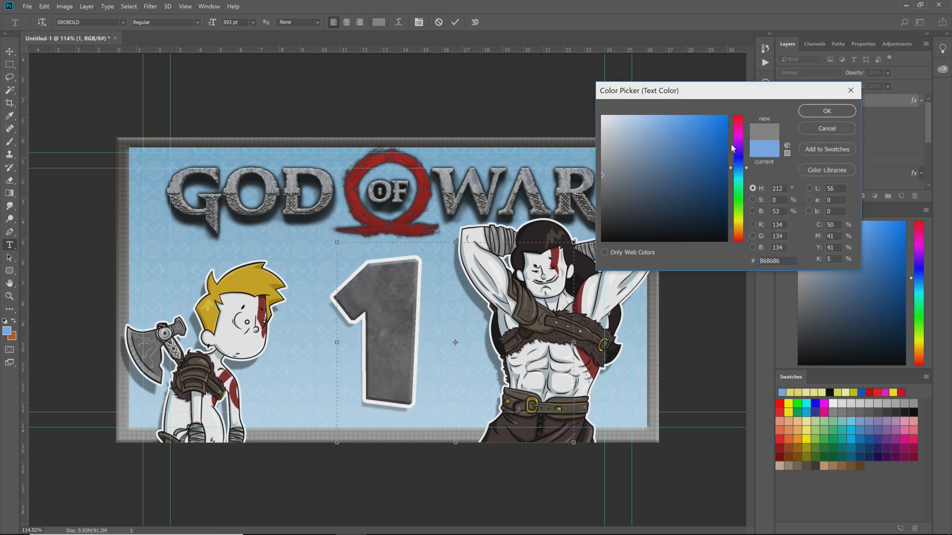
left_click(834, 111)
left_click(414, 108)
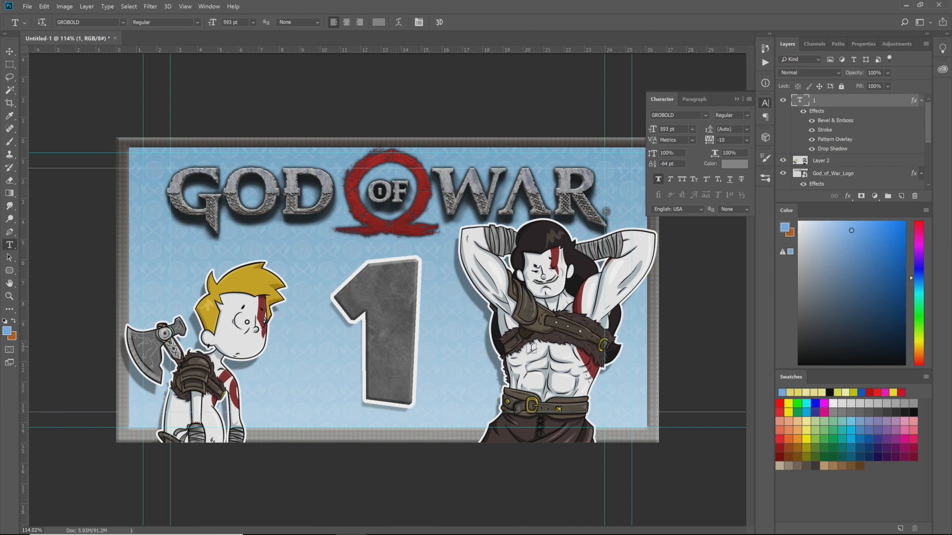
Recolor the "1" text to red b71b18, starting from a red sampled in the logo, and commit the text
key("v")
left_click_drag(399, 349, 384, 353)
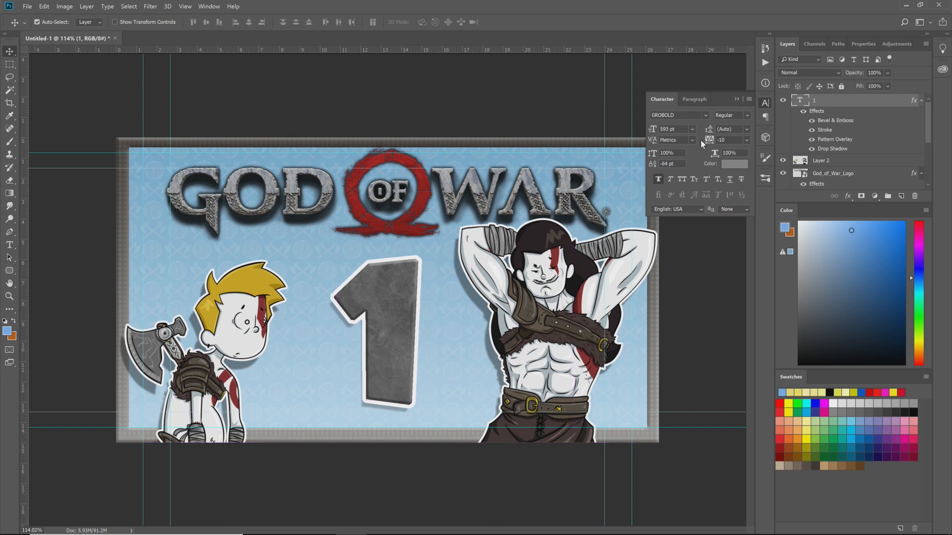
key("t")
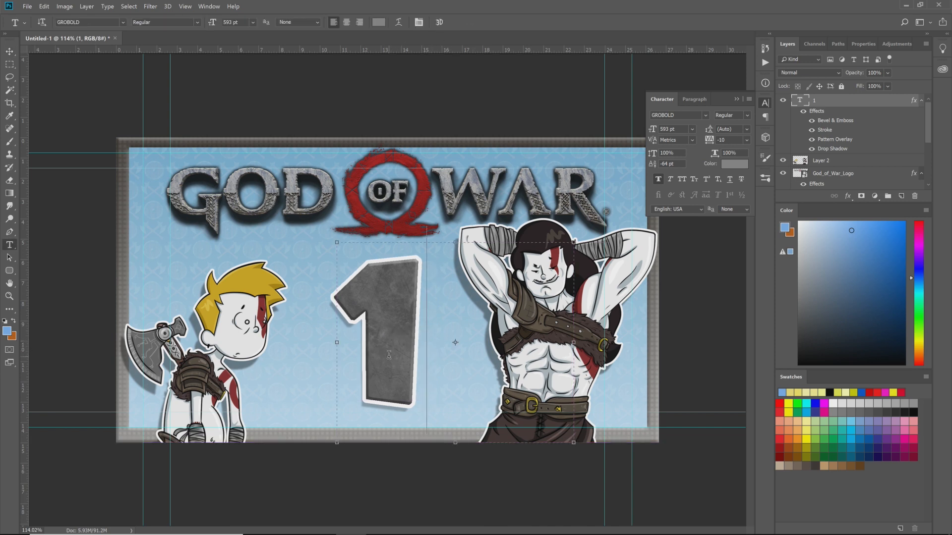
double_click(402, 351)
left_click(378, 22)
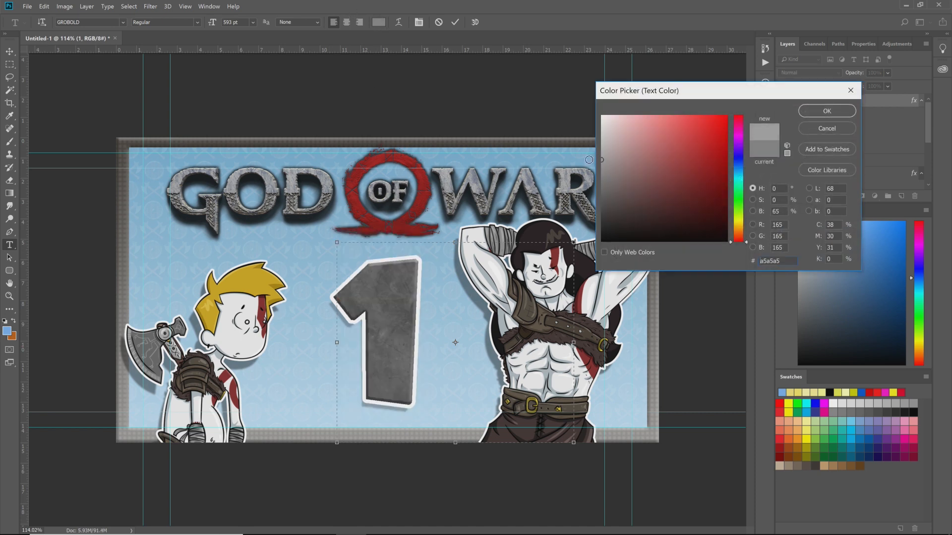
left_click_drag(743, 124, 742, 122)
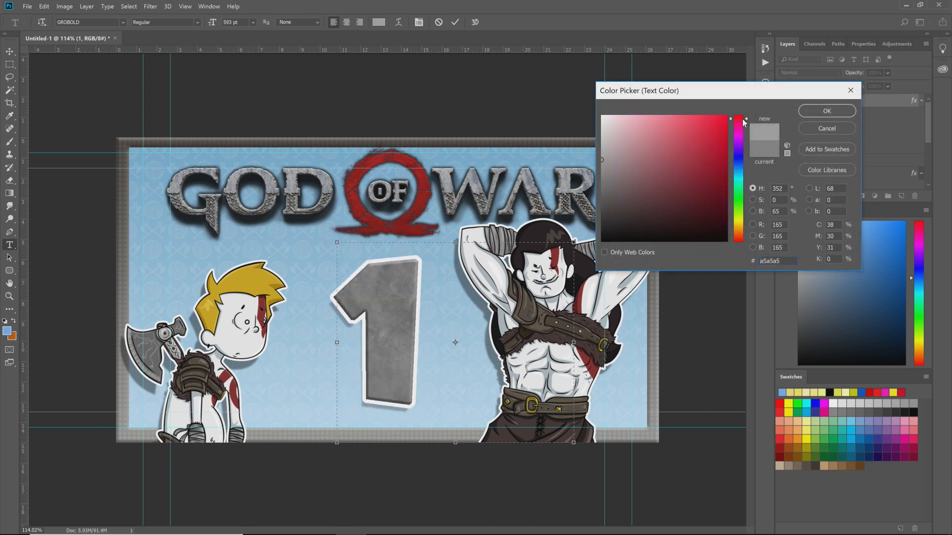
left_click(425, 202)
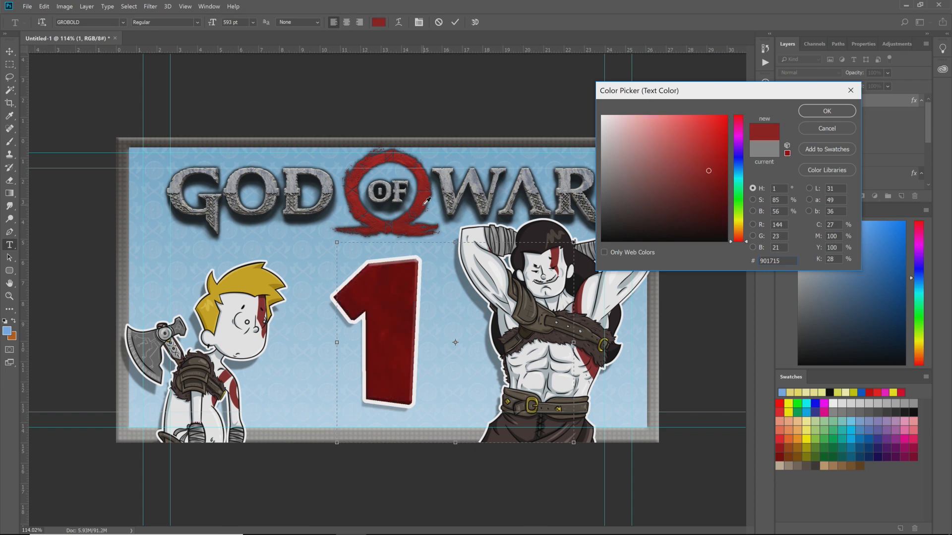
left_click(710, 151)
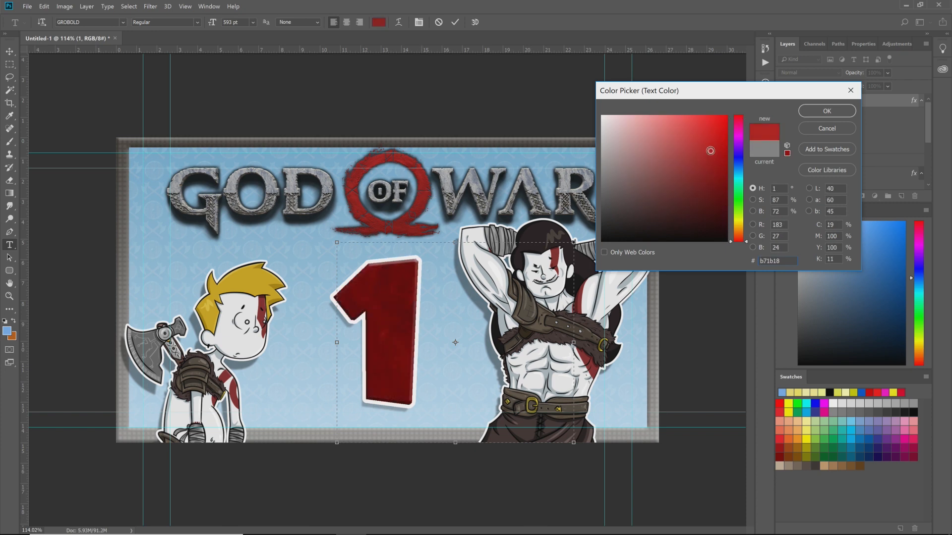
left_click(827, 111)
left_click(442, 134)
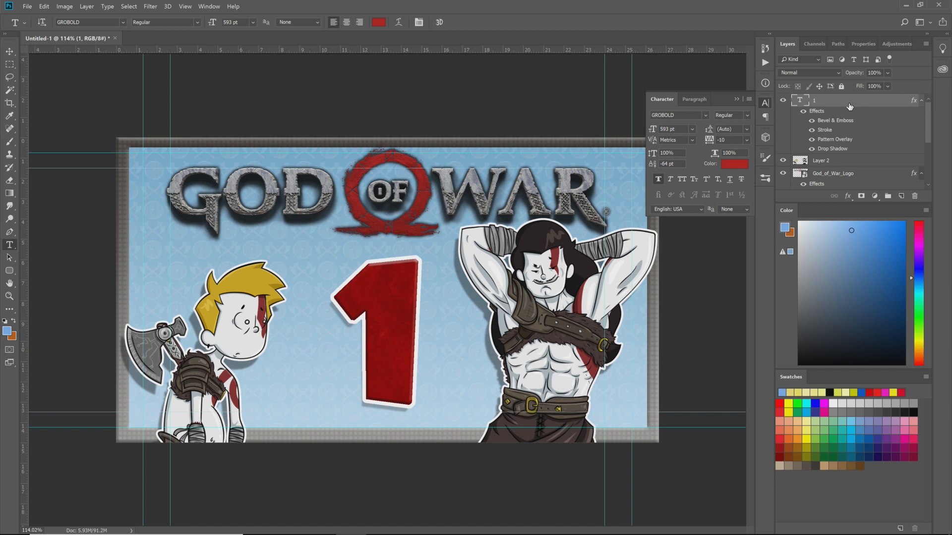
Hide the Drop Shadow on the "1" layer and reduce its white outside Stroke to 10 px
left_click(811, 149)
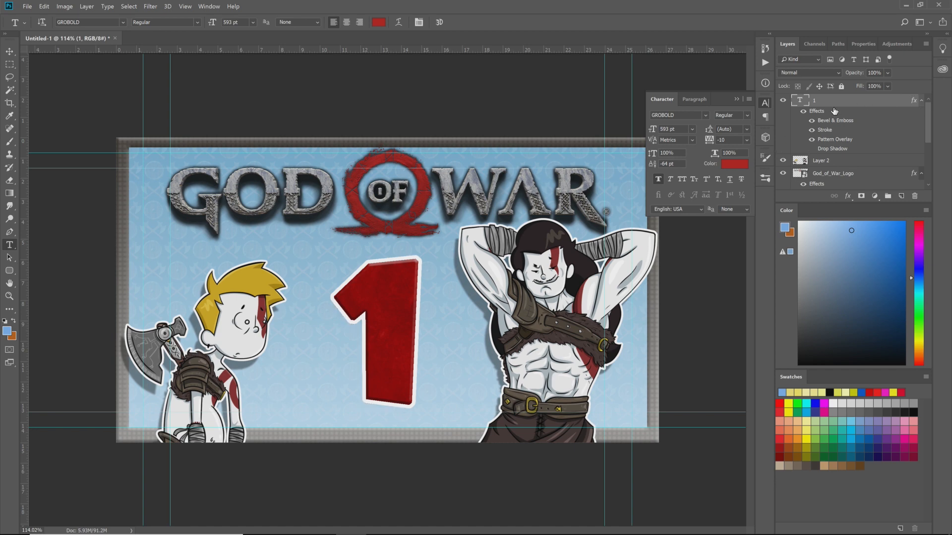
double_click(821, 132)
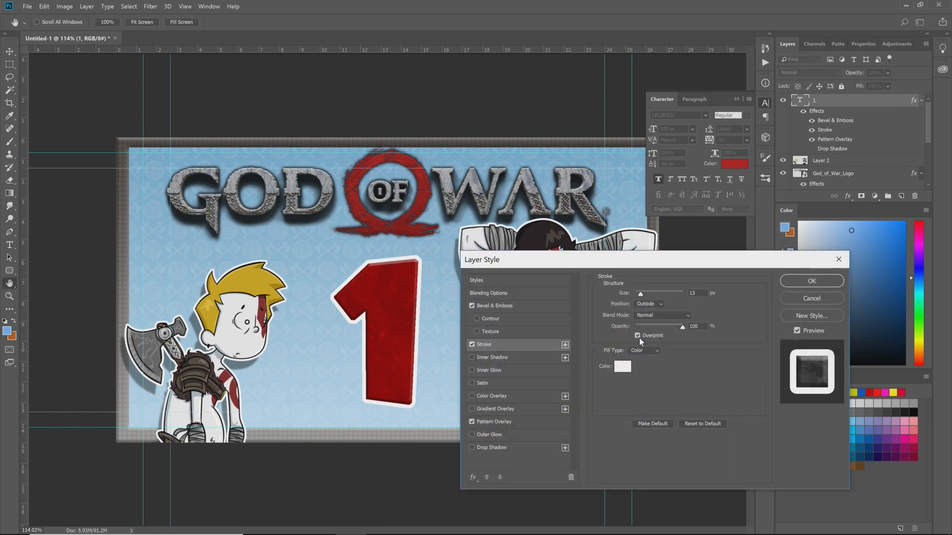
left_click(641, 293)
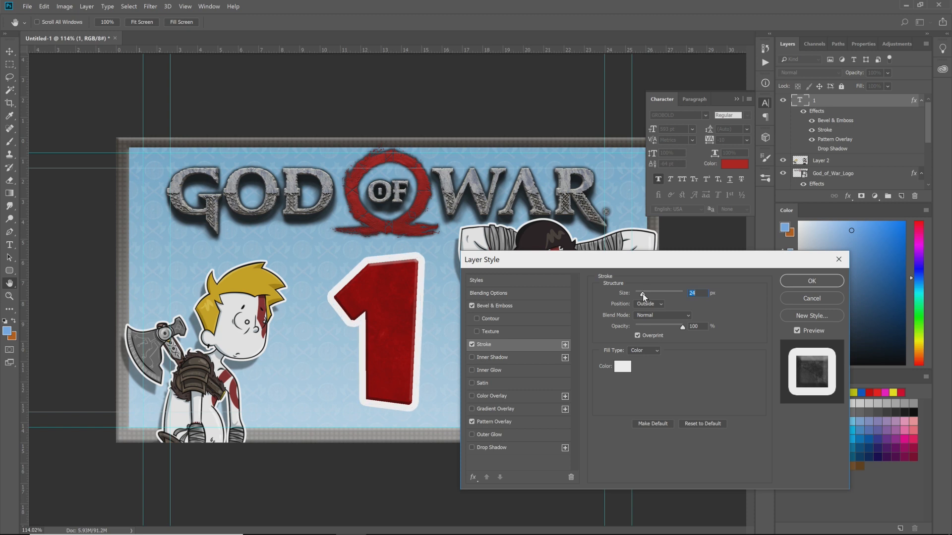
left_click_drag(641, 294, 640, 296)
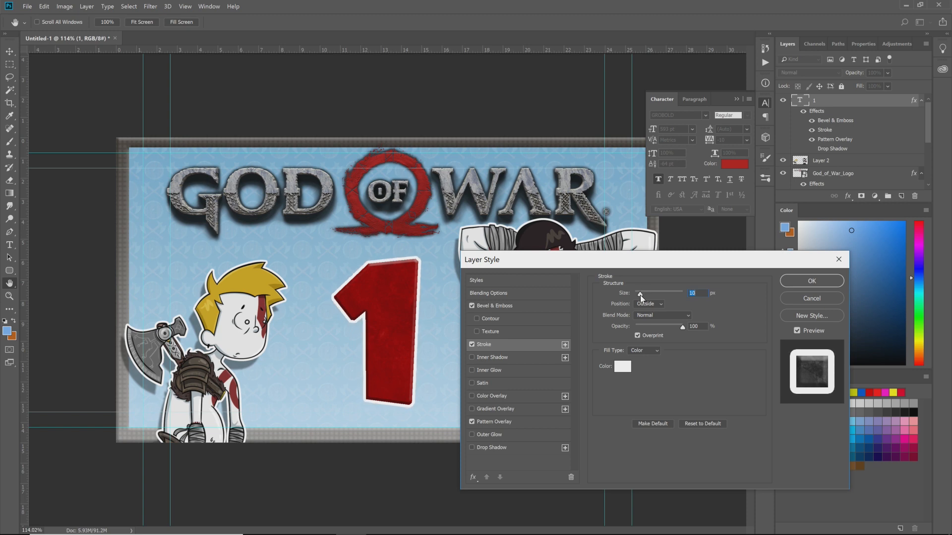
left_click(796, 284)
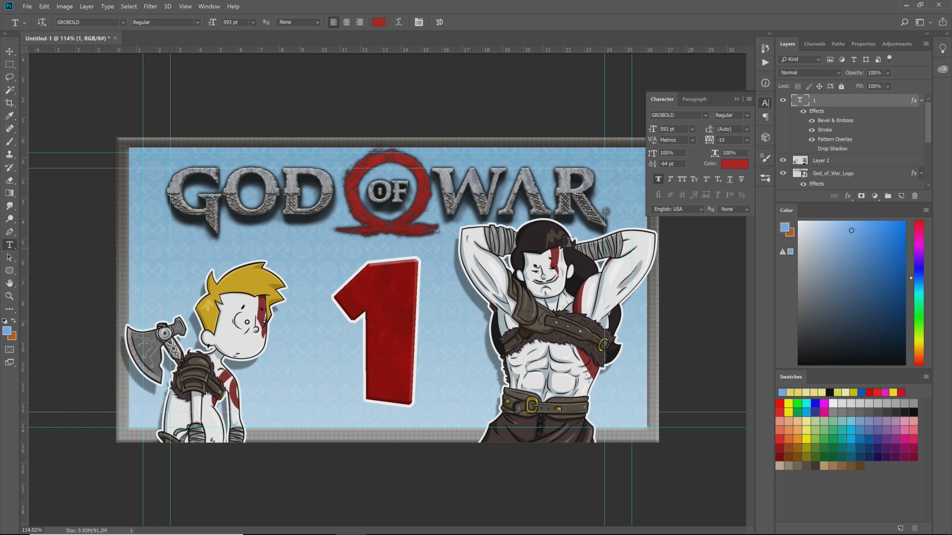
Rasterize the layer style of the "1" text layer, undoing and repeating the operation once
right_click(838, 105)
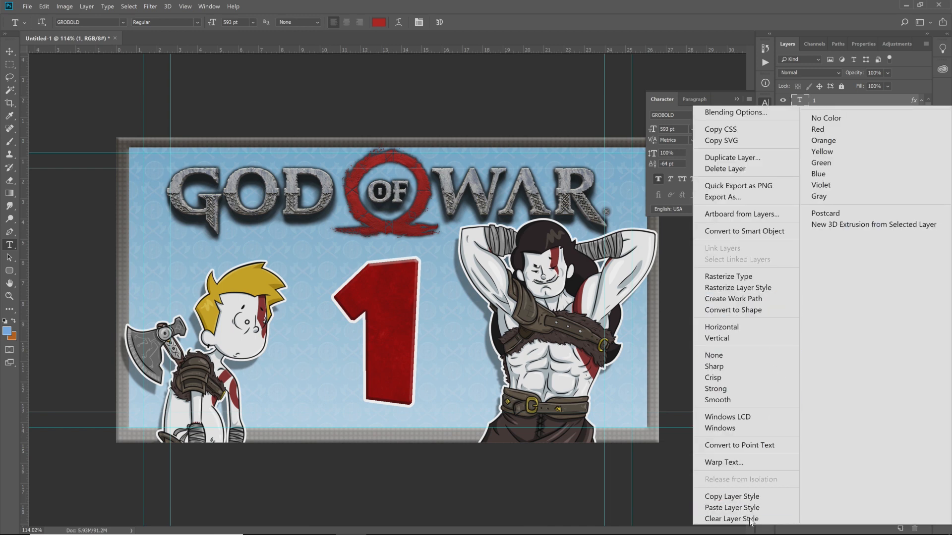
left_click(758, 289)
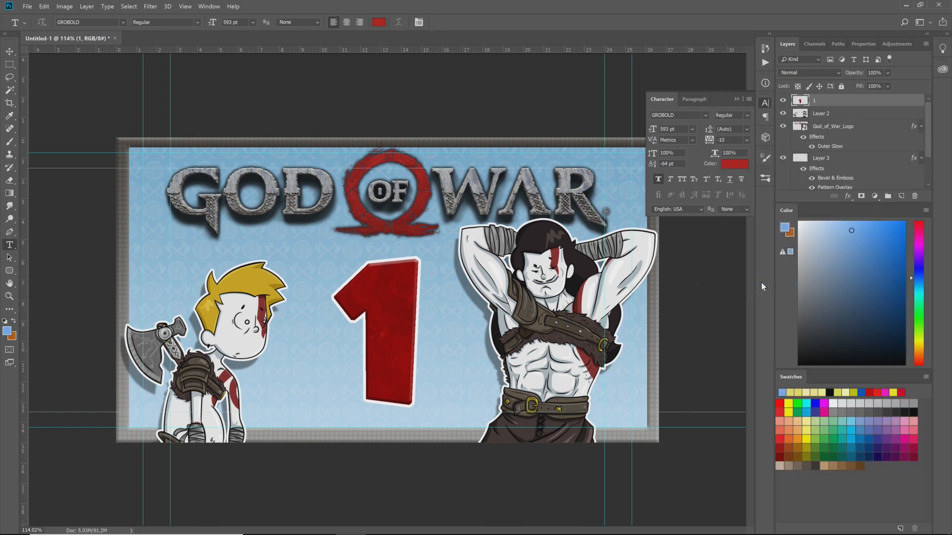
key("ctrl+z")
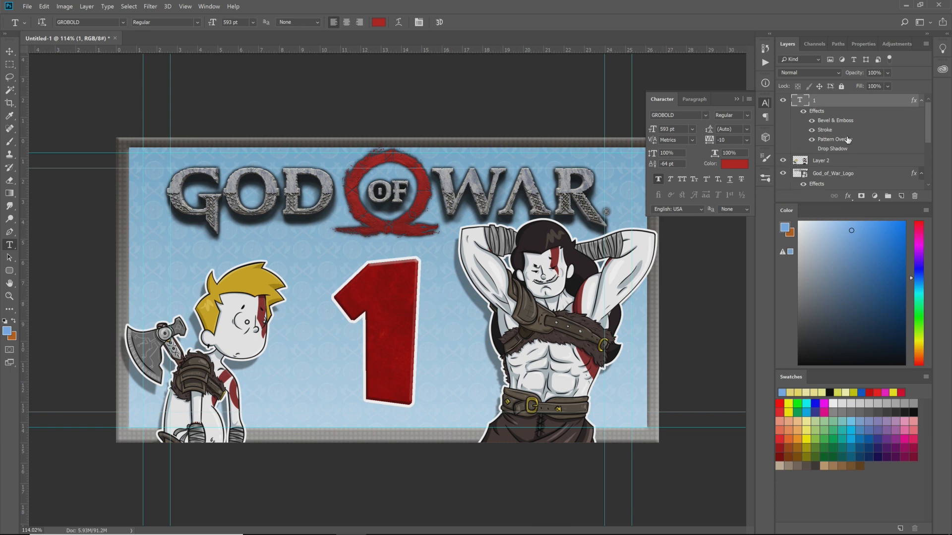
right_click(858, 103)
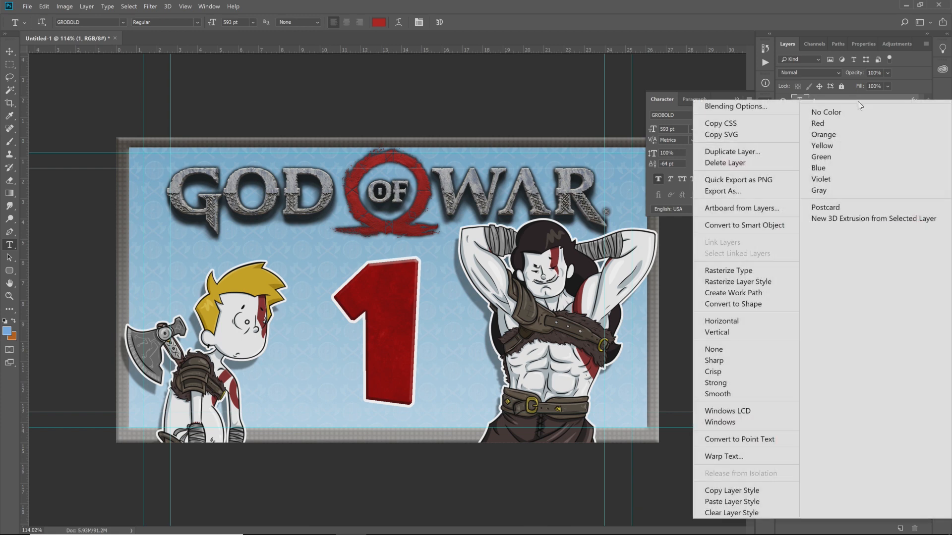
left_click(748, 283)
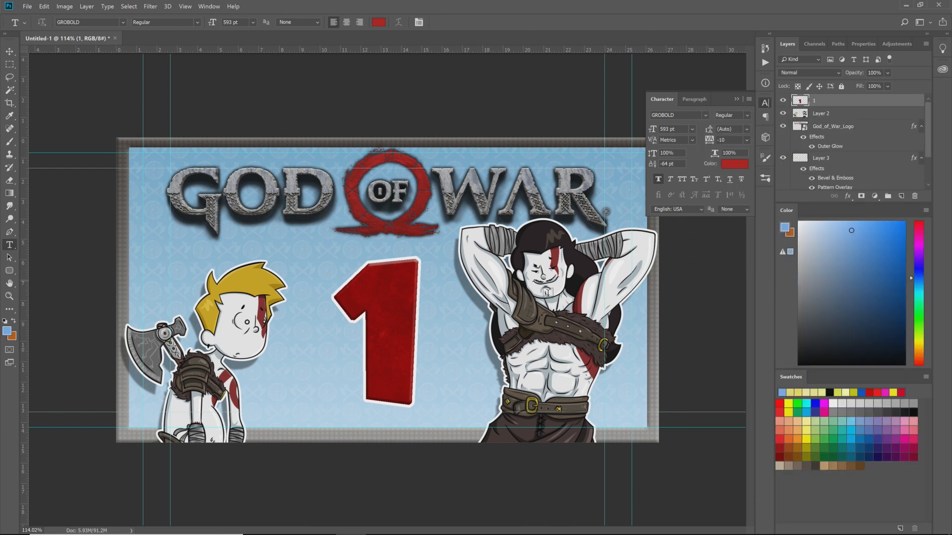
Try Bevel & Emboss and a 16 px outside Stroke in color 715757 on the rasterized "1", and cancel the layer style
double_click(848, 102)
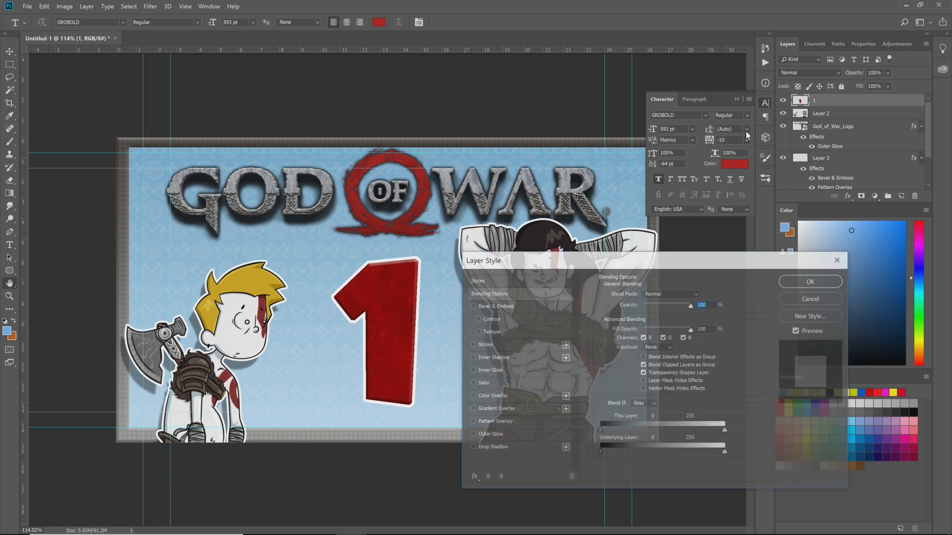
left_click(473, 306)
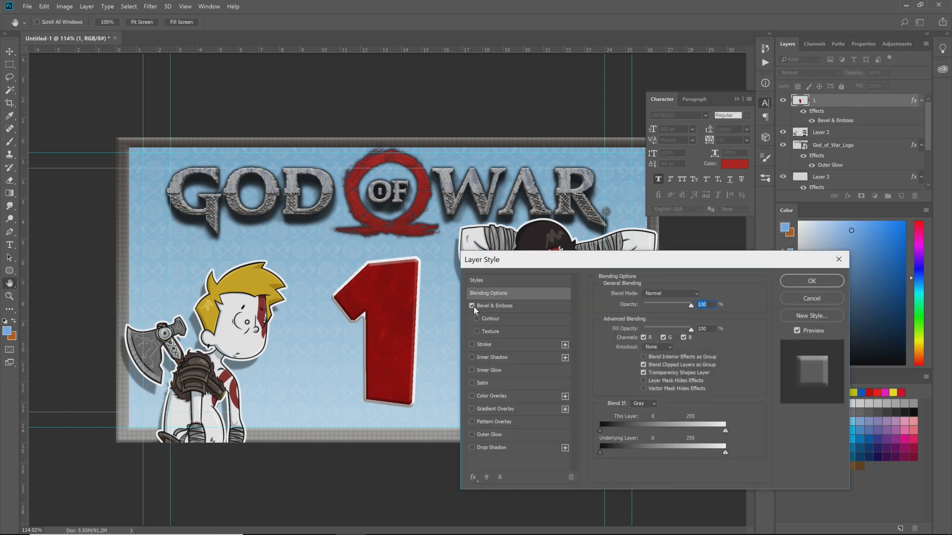
left_click(471, 345)
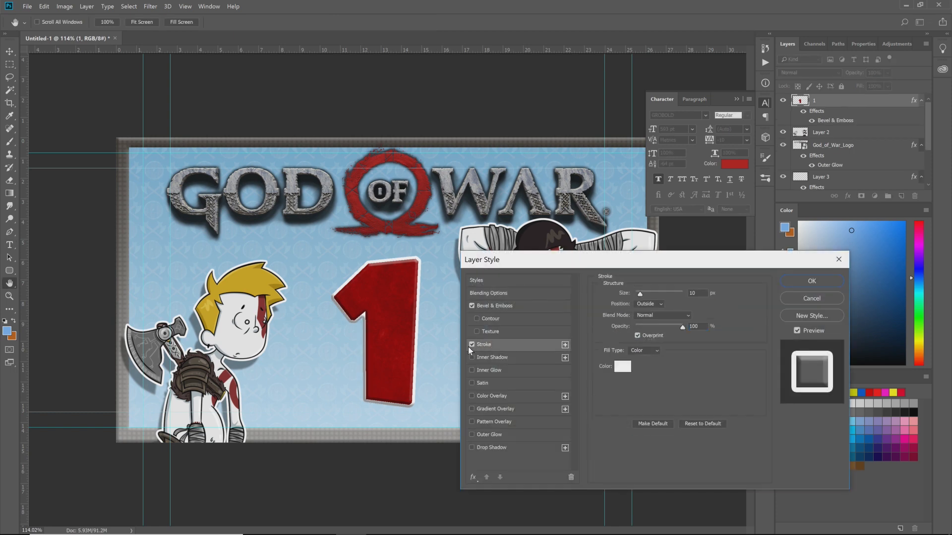
left_click(623, 367)
mouse_move(667, 180)
left_mouse_down()
mouse_move(656, 168)
mouse_move(630, 185)
left_mouse_up()
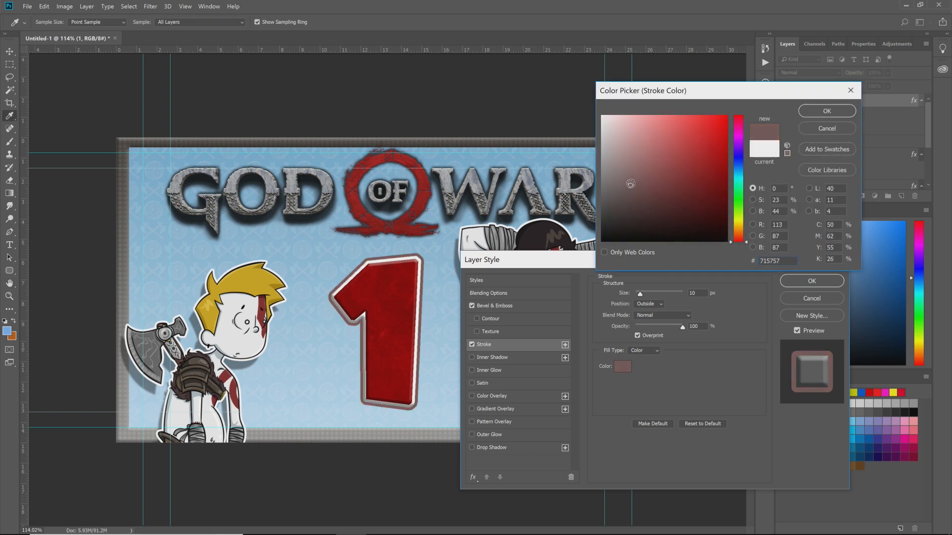
left_click(824, 111)
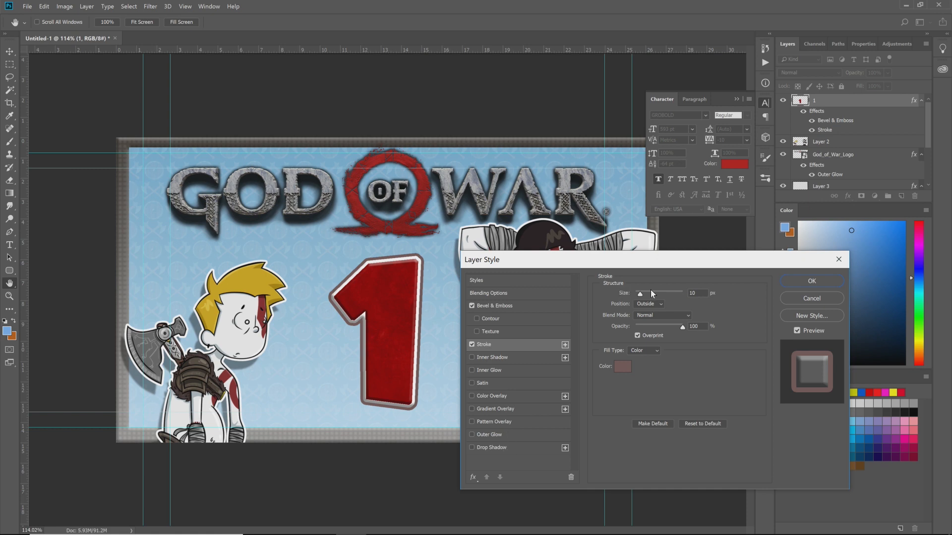
left_click_drag(658, 291, 640, 292)
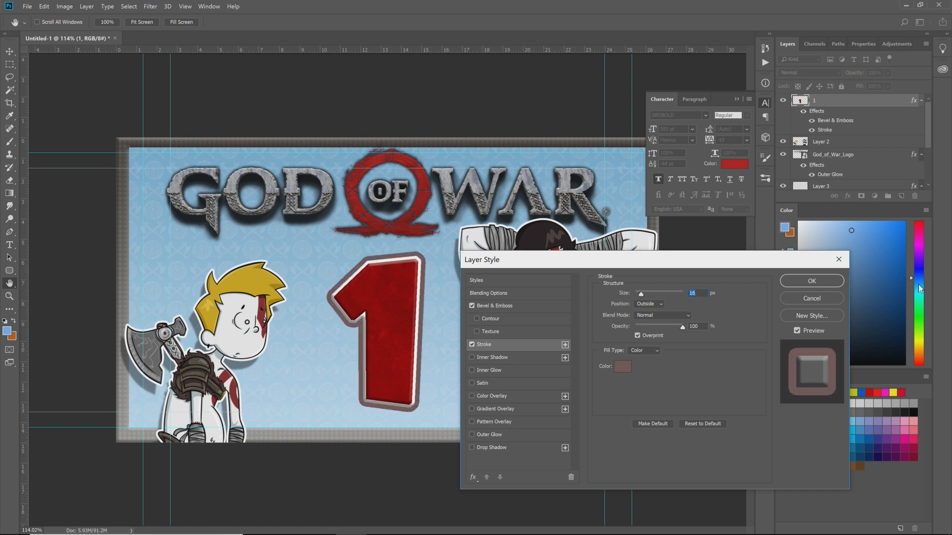
left_click(819, 297)
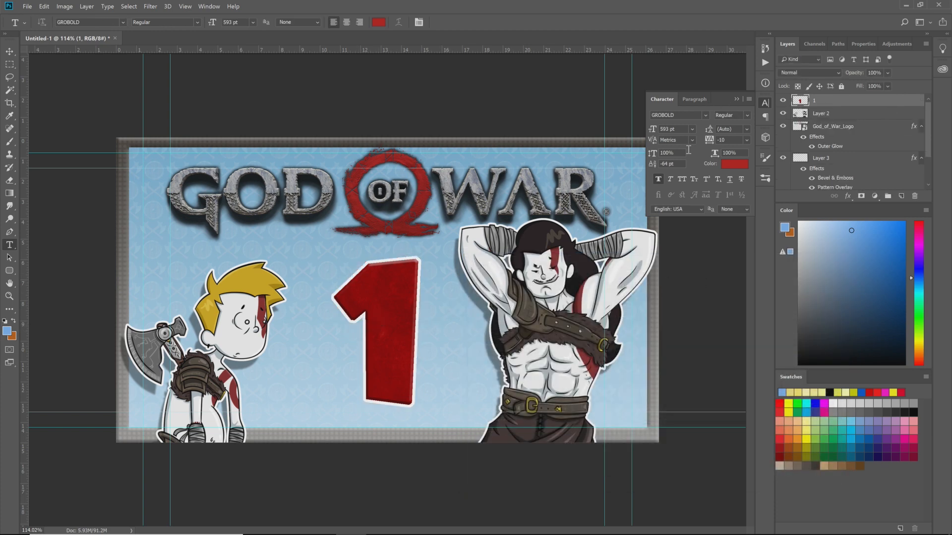
Undo the rasterizing of the "1" layer style and turn the layer's Drop Shadow back on
key("ctrl+z")
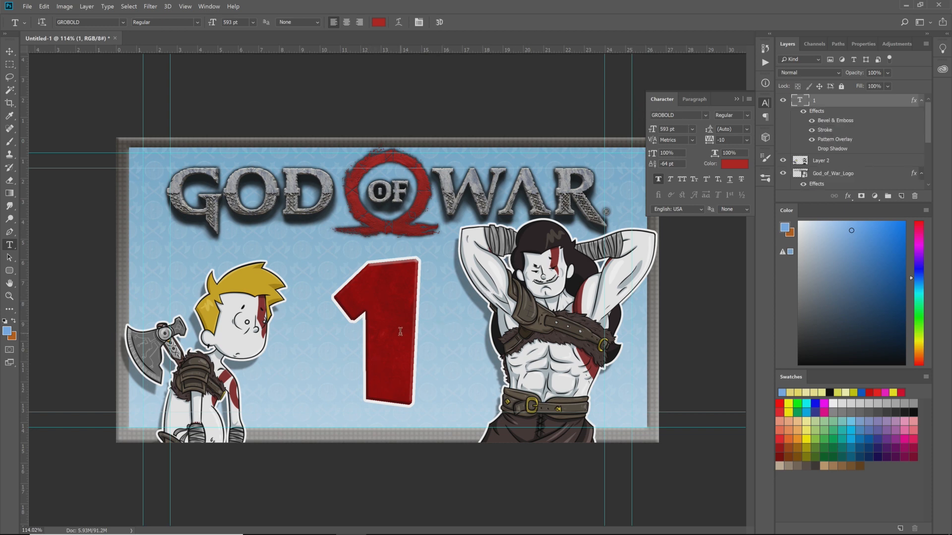
double_click(423, 333)
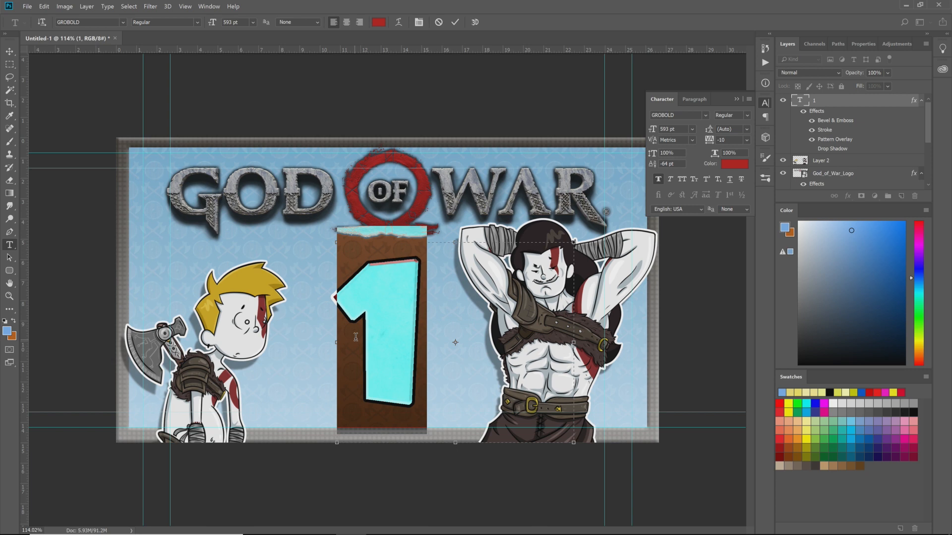
key("ctrl+Return")
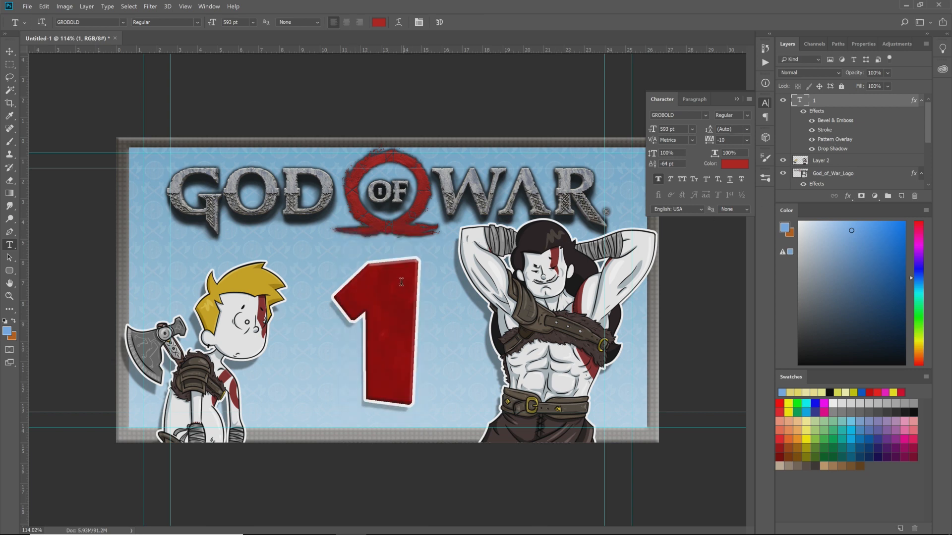
Replace the styled number with 2, 3, 4, 5, 6 and 7 in turn to preview each numeral
double_click(421, 311)
type("2")
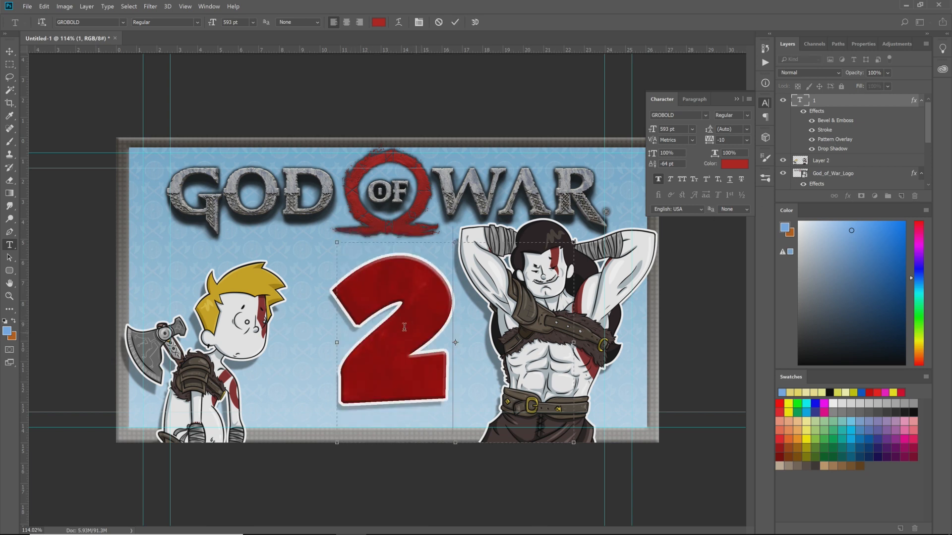
double_click(404, 327)
type("3")
double_click(386, 341)
type("4")
double_click(386, 340)
type("5")
double_click(479, 339)
type("6")
double_click(478, 339)
type("6")
double_click(372, 341)
type("7")
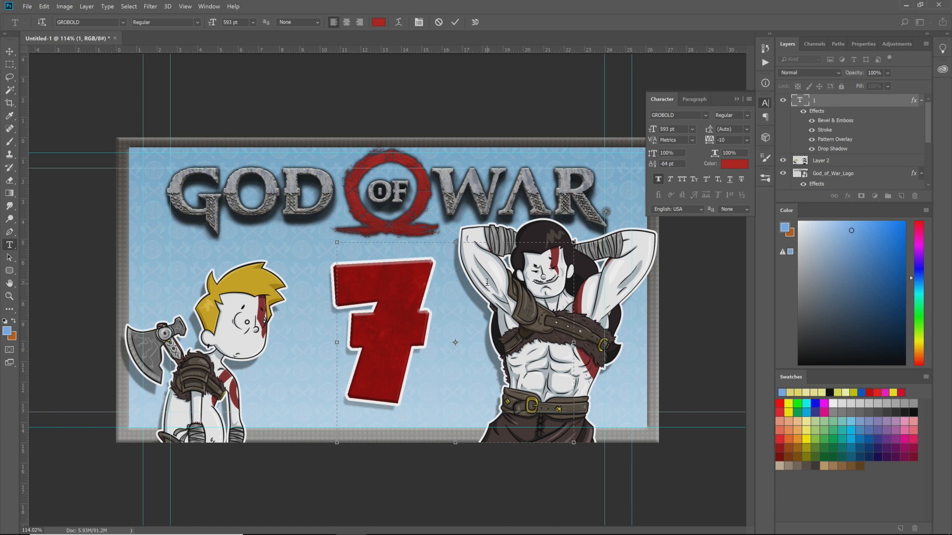
Replace the number text with 1 and commit the edit
left_click_drag(424, 344, 290, 346)
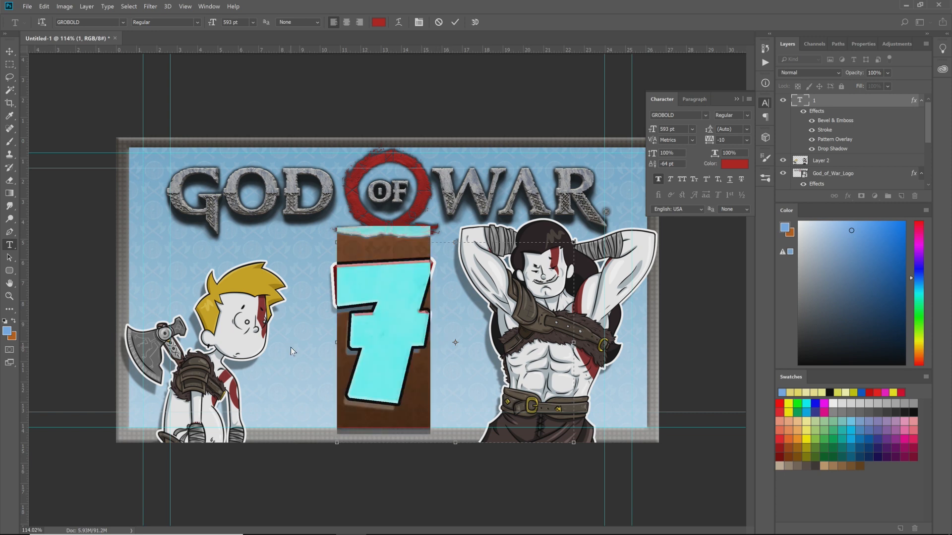
type("1")
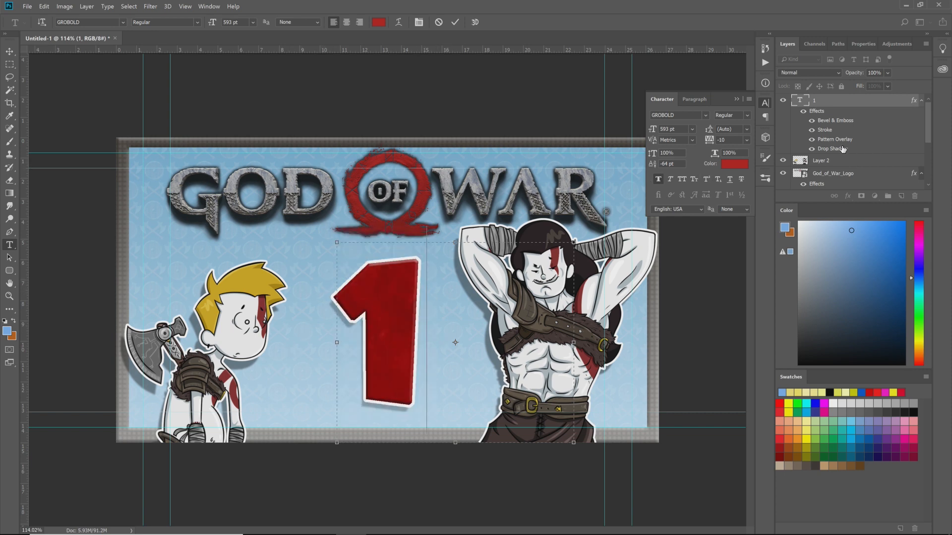
left_click(825, 106)
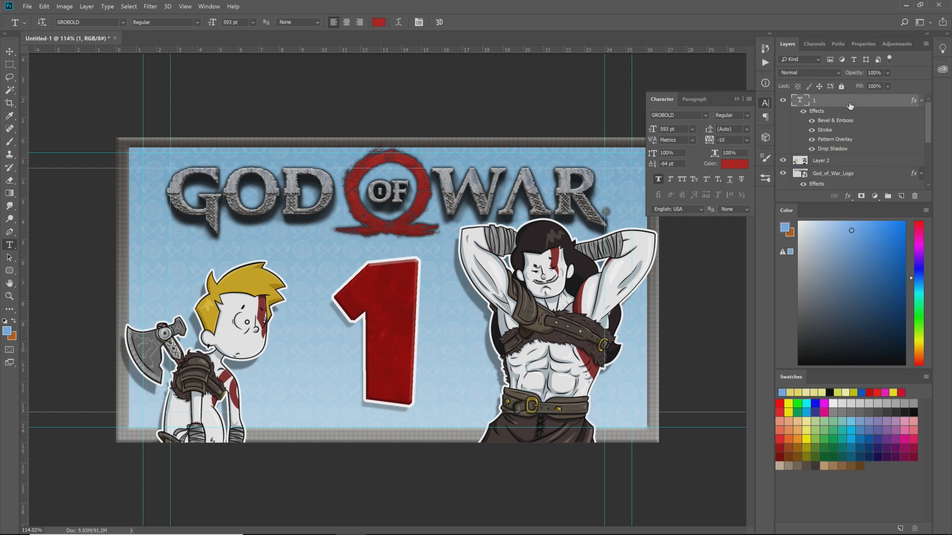
Copy the "1" layer's style, and try rasterizing its type before undoing the rasterization
right_click(826, 104)
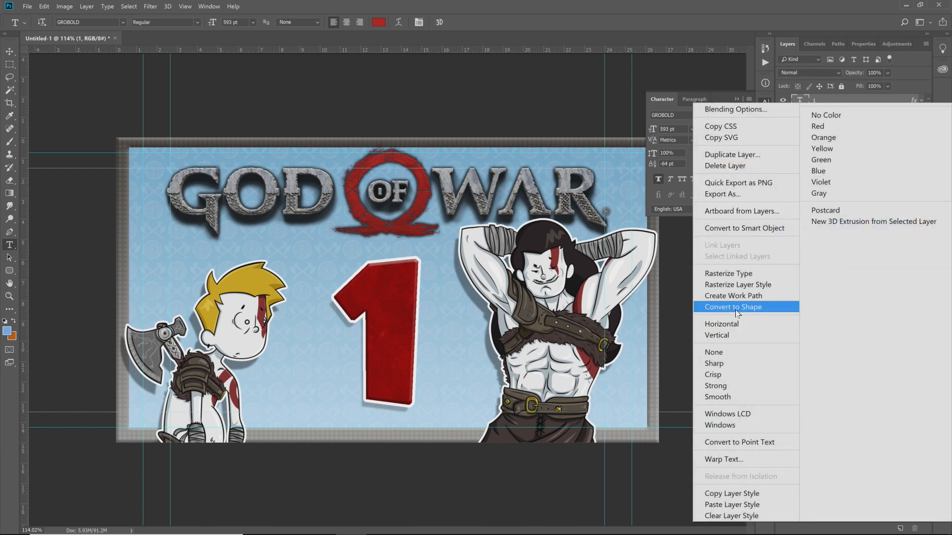
left_click(731, 496)
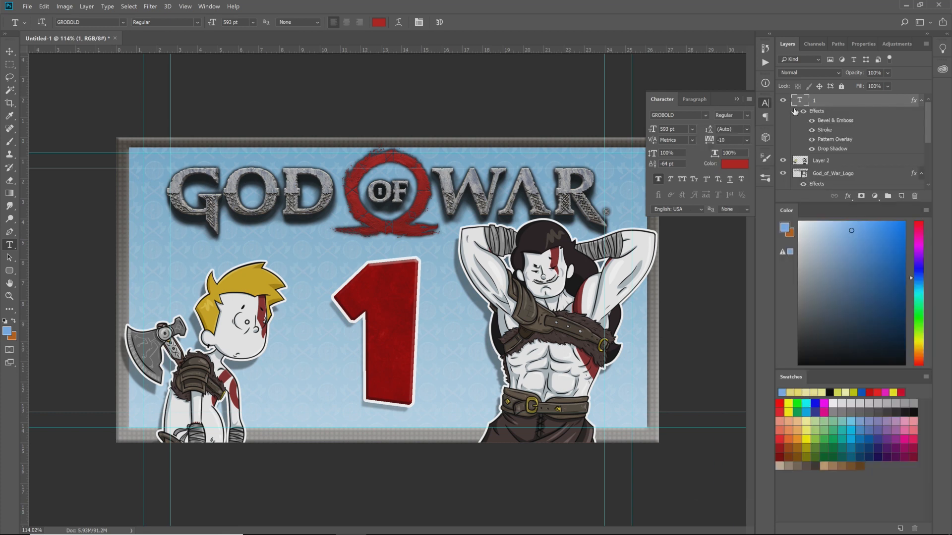
right_click(840, 101)
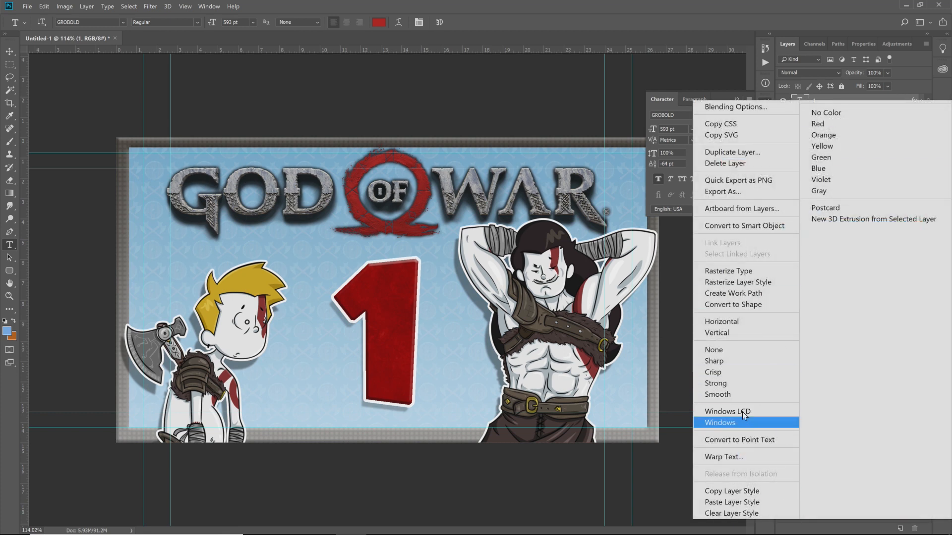
left_click(728, 270)
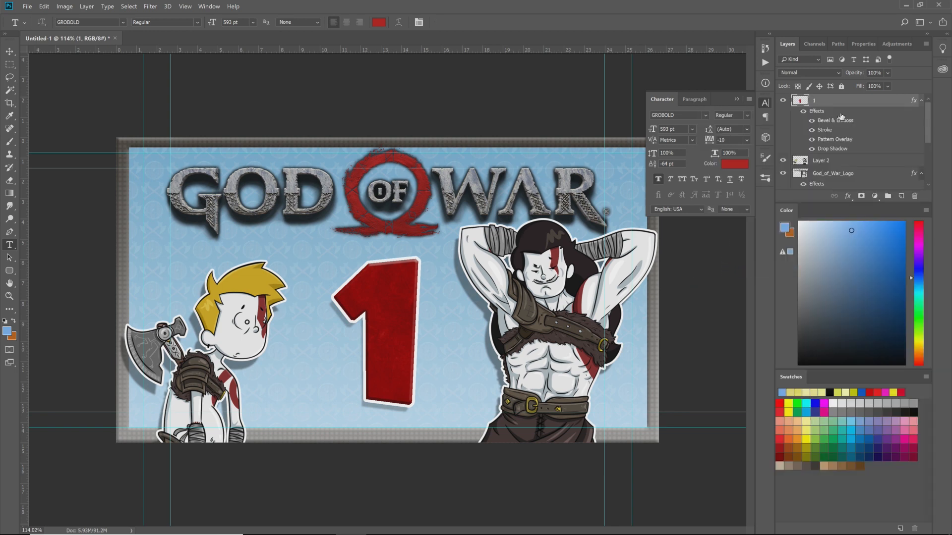
key("ctrl+z")
Set the Stroke size of the "1" text layer to 18 px
scroll(342, 306, "down", 5)
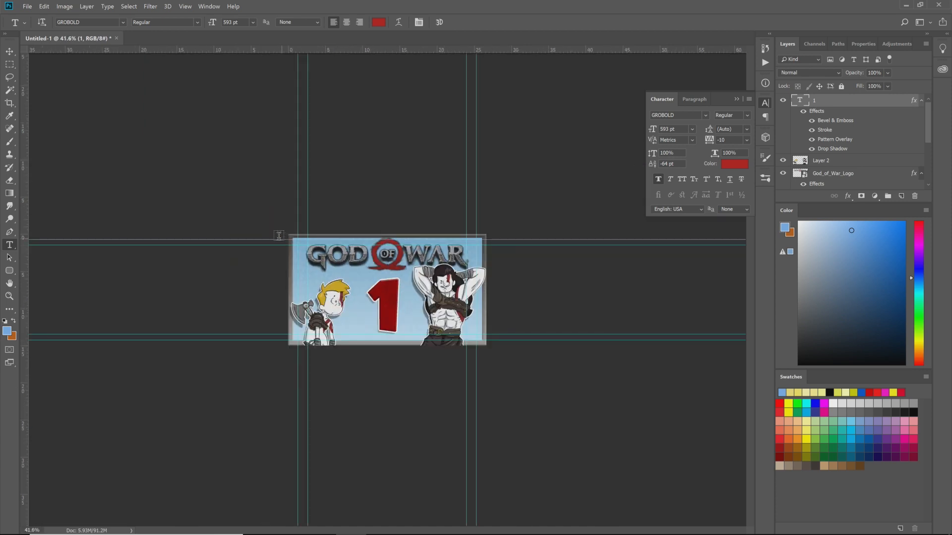
scroll(276, 235, "up", 3)
scroll(276, 236, "up", 2)
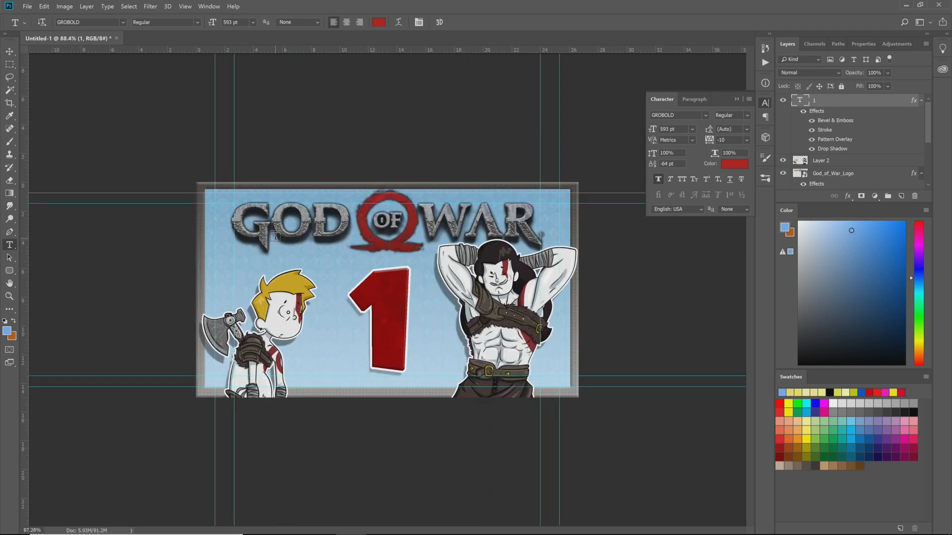
scroll(276, 236, "up", 1)
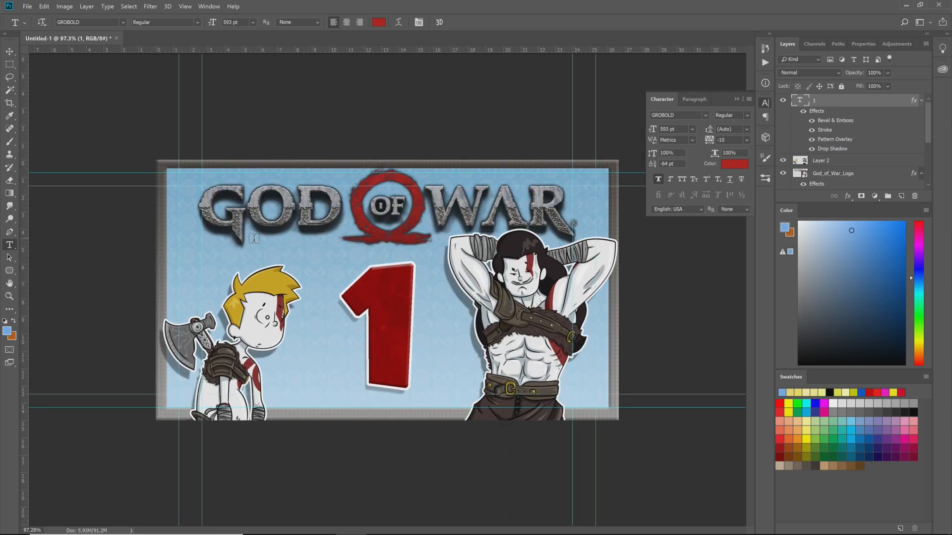
double_click(824, 130)
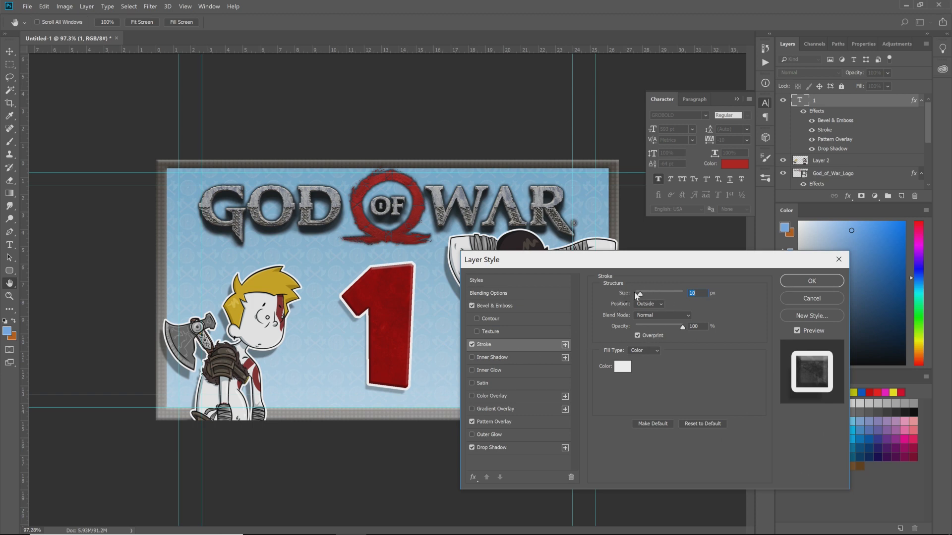
left_click_drag(641, 293, 641, 293)
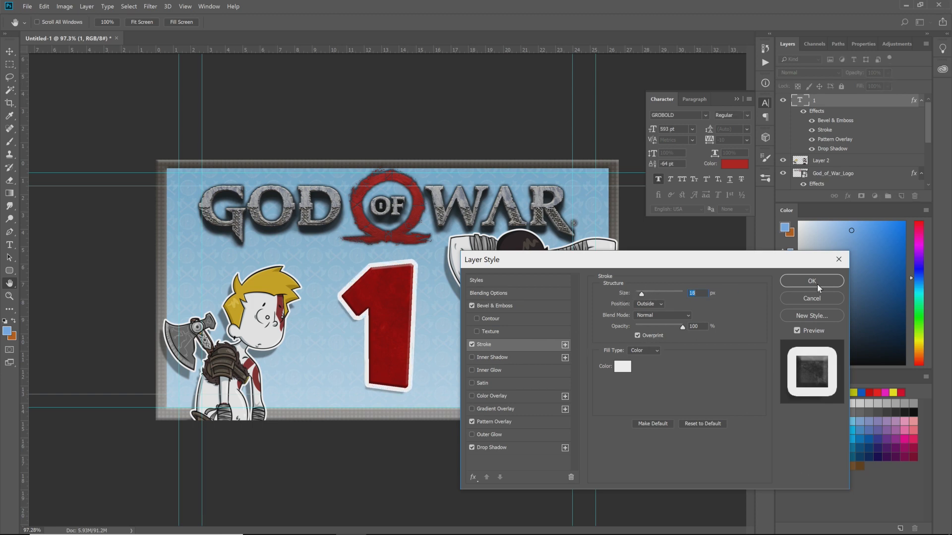
left_click(804, 285)
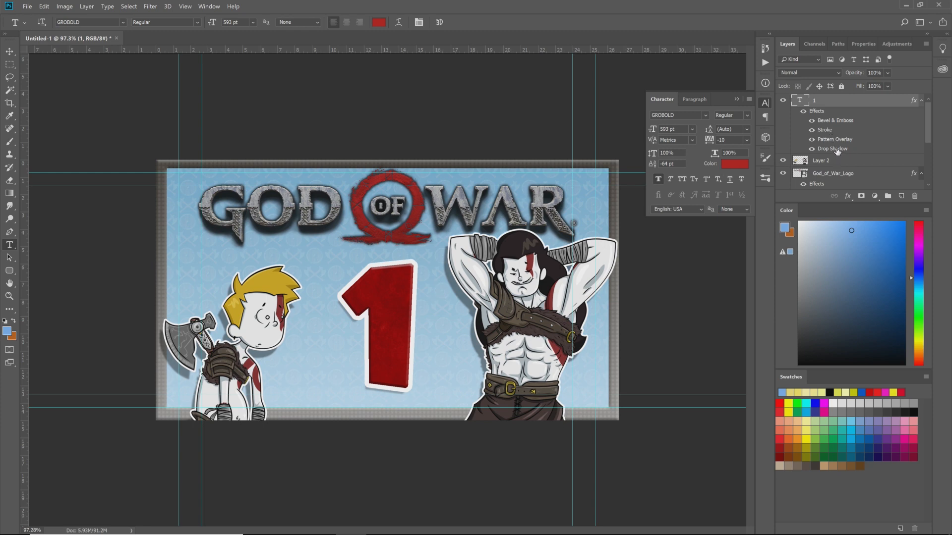
Set the Drop Shadow distance of the "1" text layer to 43 px
double_click(837, 150)
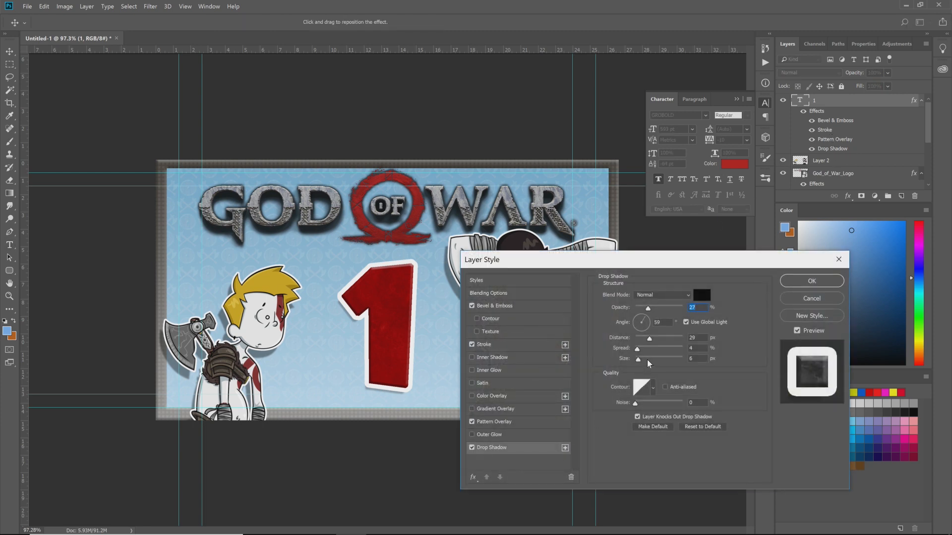
left_click_drag(651, 338, 657, 339)
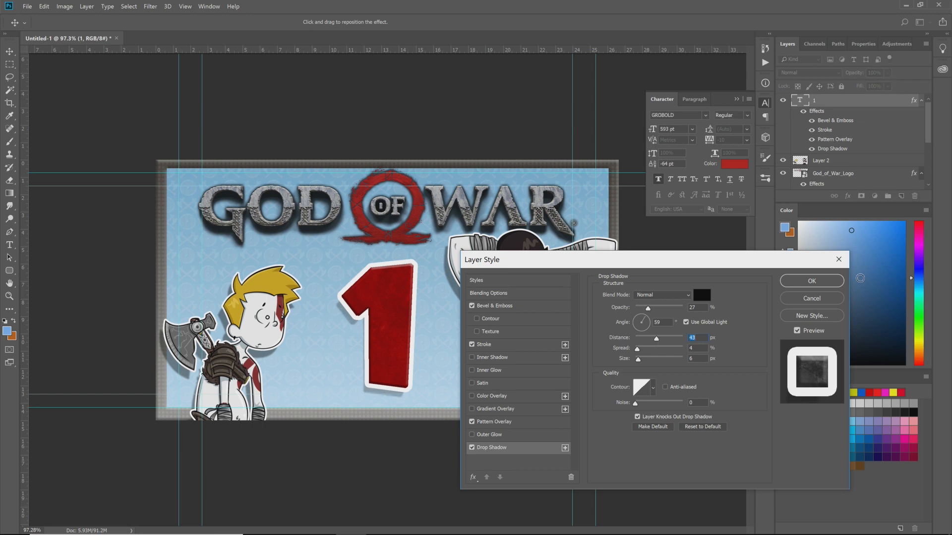
left_click(811, 281)
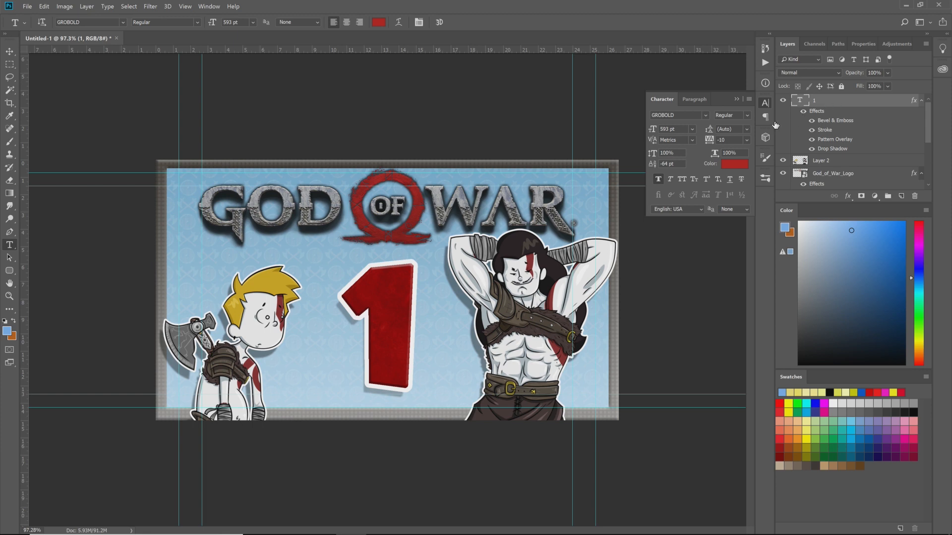
Replace the number with 3 and 6 in turn to preview them, and restore it to 1
left_click_drag(396, 362, 292, 336)
type("3")
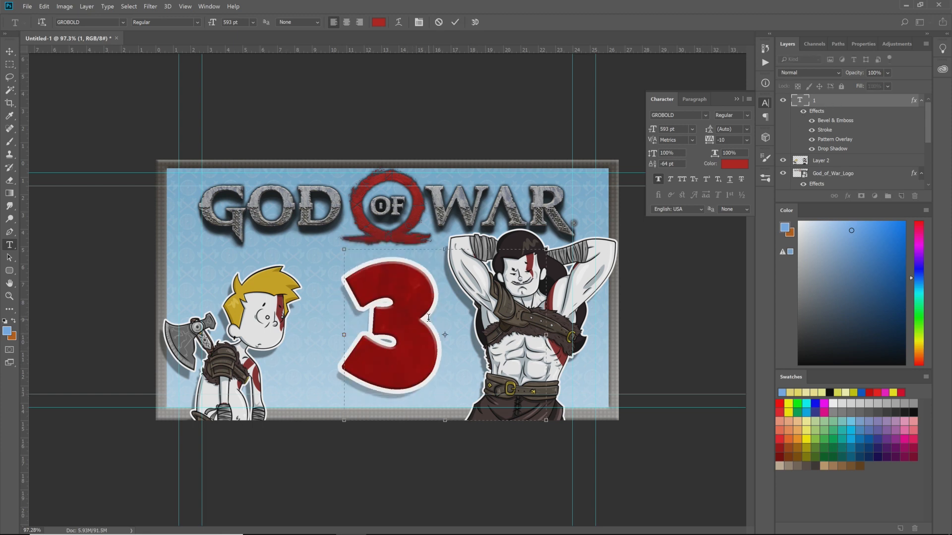
double_click(425, 313)
type("6")
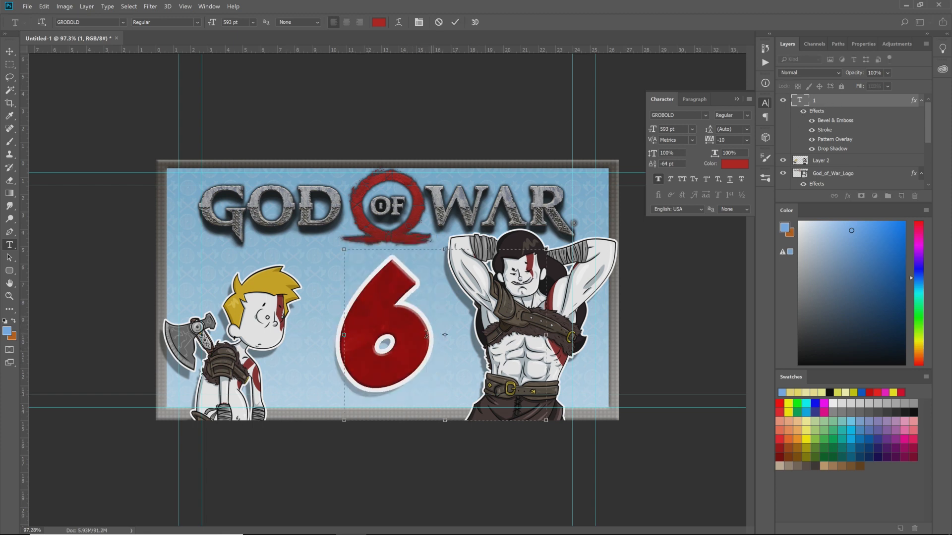
key("BackSpace")
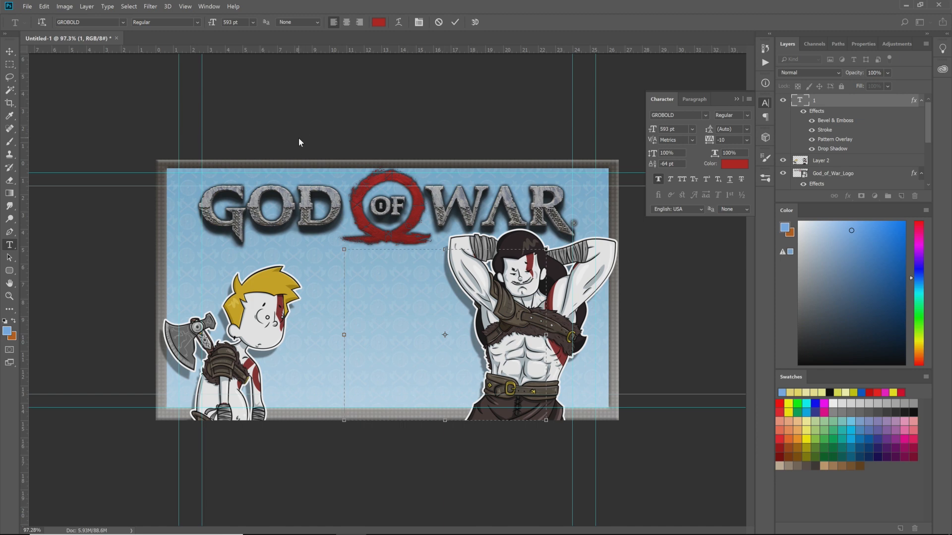
type("1")
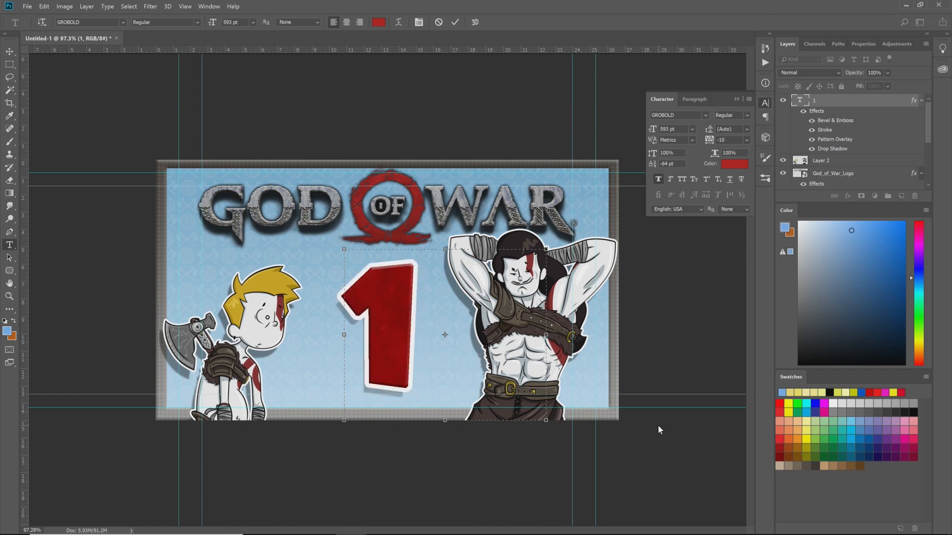
left_click(672, 407)
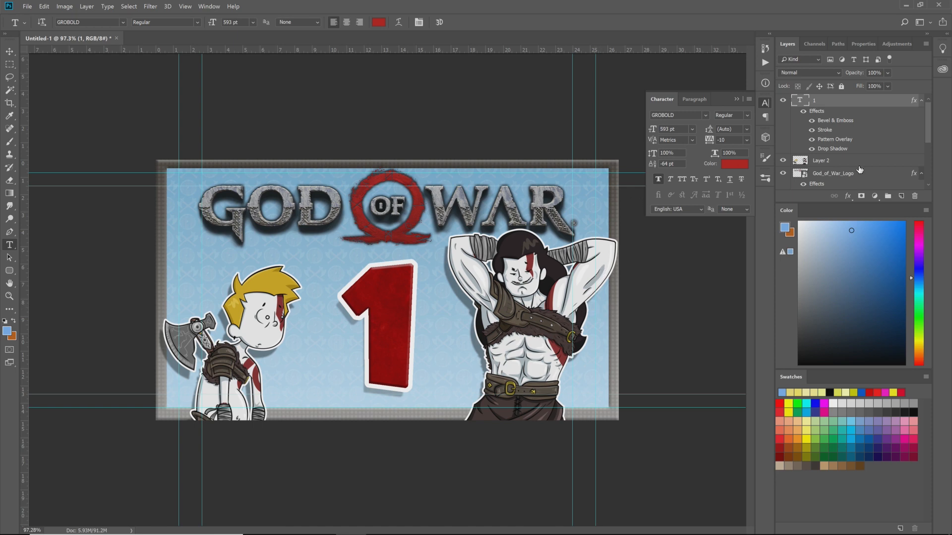
Open the God_of_War_Logo layer's style settings, and try a Stroke before turning it off again
scroll(859, 169, "down", 3)
left_click(855, 115)
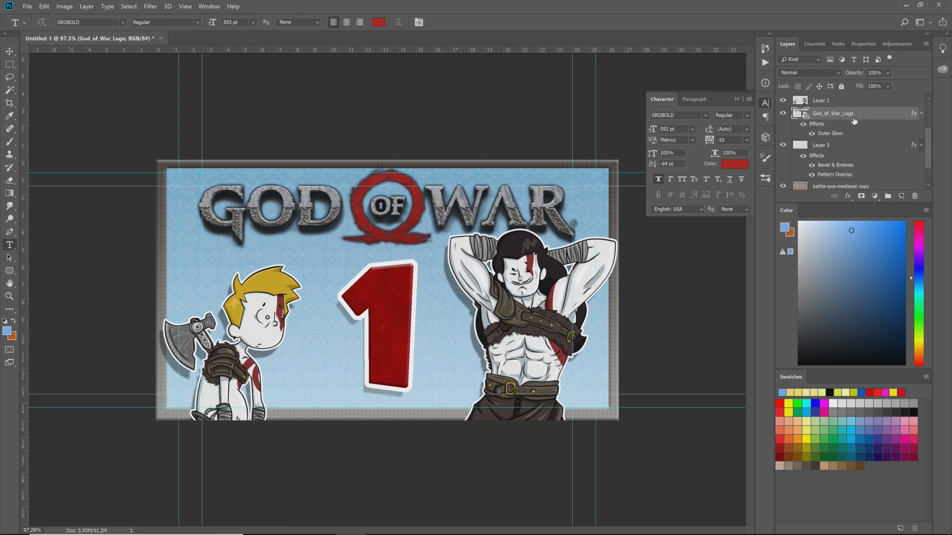
double_click(875, 118)
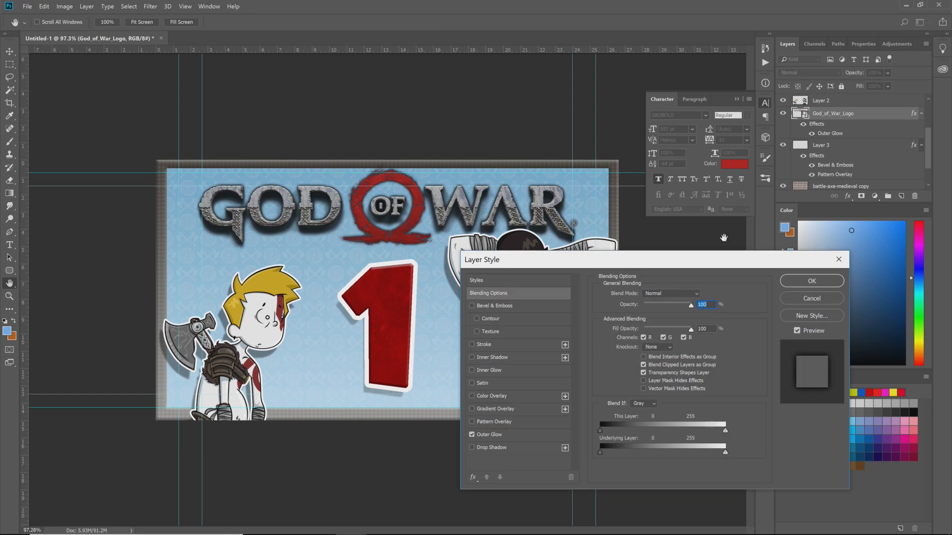
left_click(471, 344)
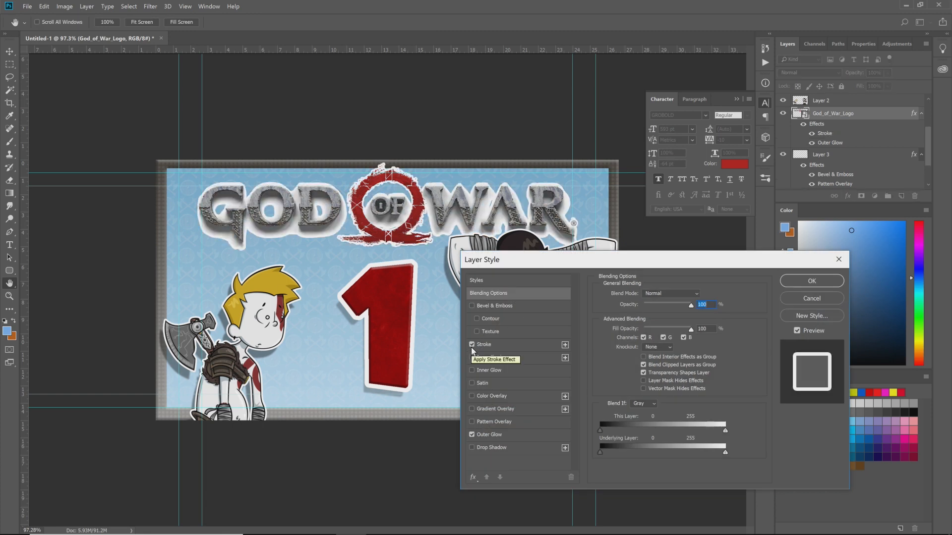
left_click(472, 346)
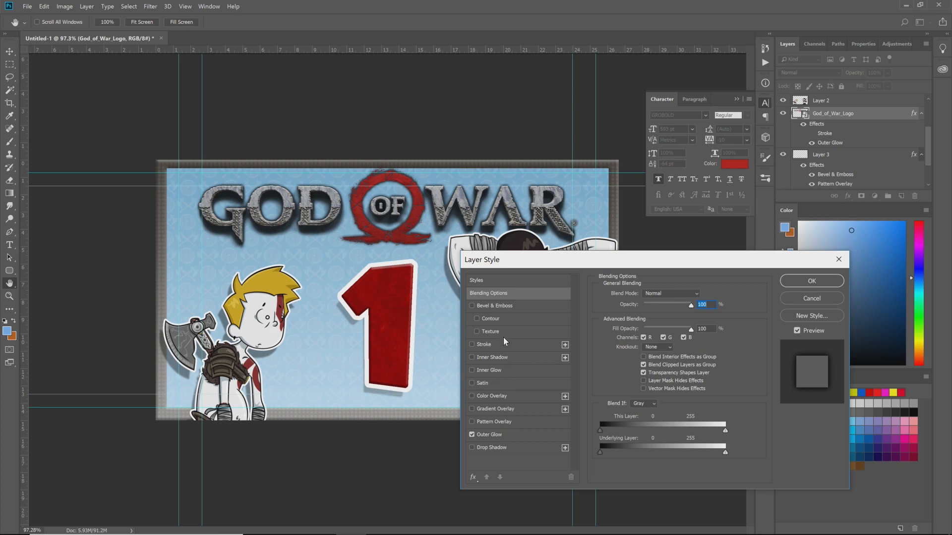
Set the logo's Outer Glow size to 8 px and its glow color to 494949, and apply the style
left_click(513, 435)
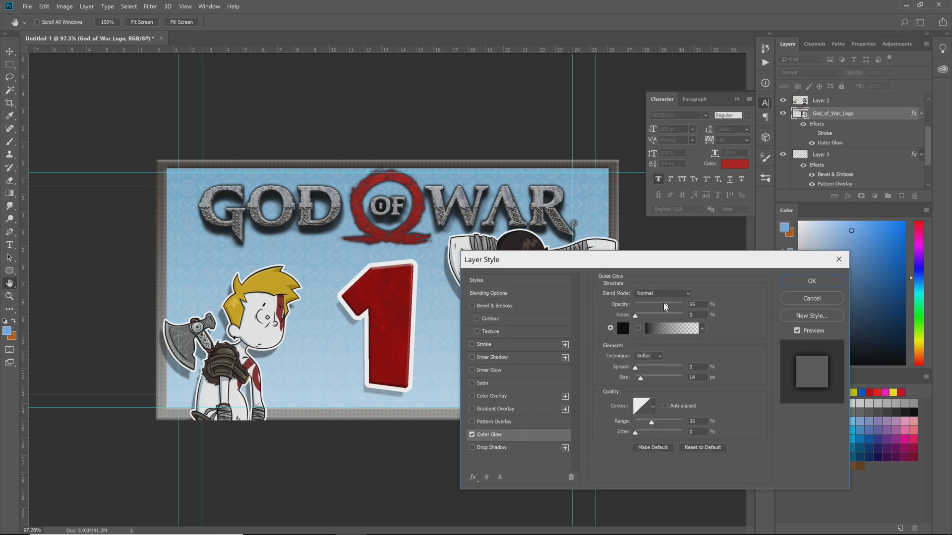
left_click(639, 367)
mouse_move(635, 377)
left_mouse_down()
mouse_move(646, 377)
mouse_move(620, 381)
left_mouse_up()
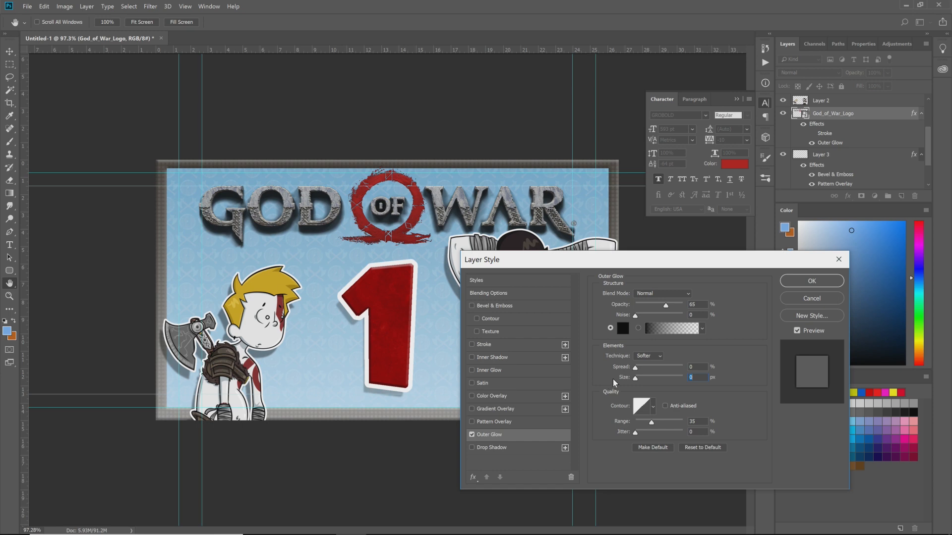
left_click_drag(631, 376, 639, 372)
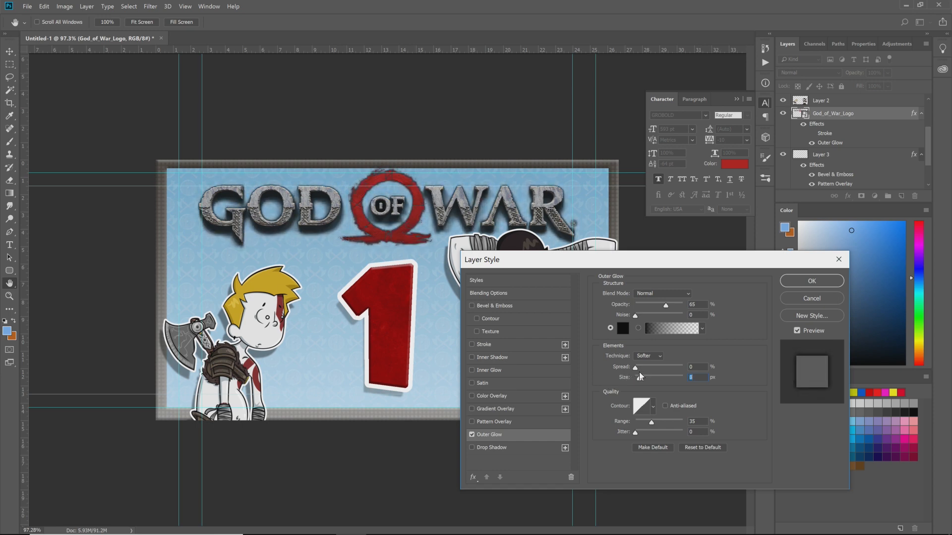
left_click(623, 328)
mouse_move(635, 165)
left_mouse_down()
mouse_move(611, 205)
mouse_move(593, 205)
left_mouse_up()
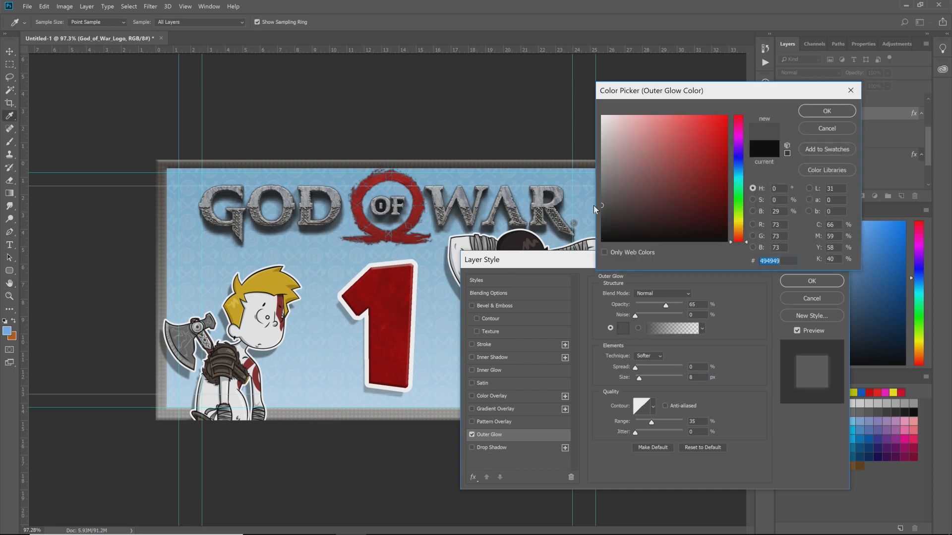
left_click(817, 112)
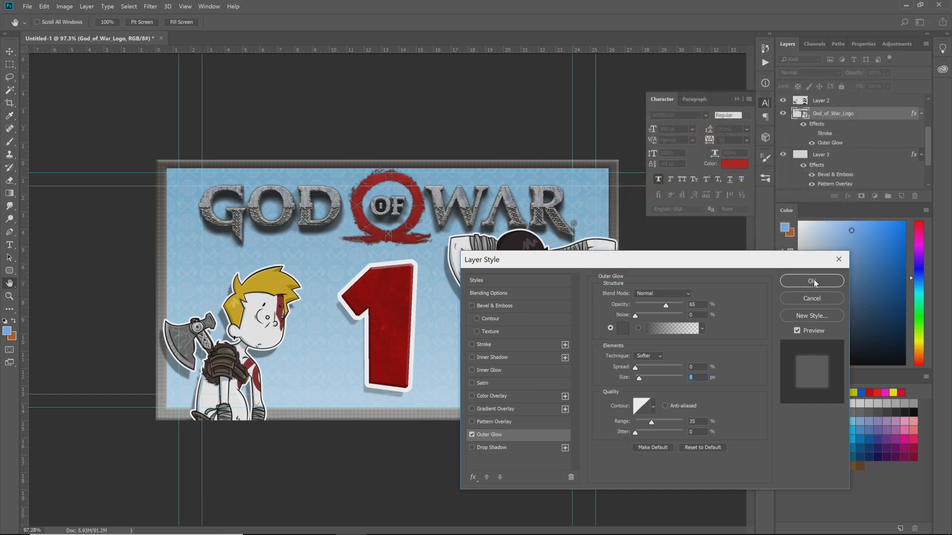
left_click(814, 282)
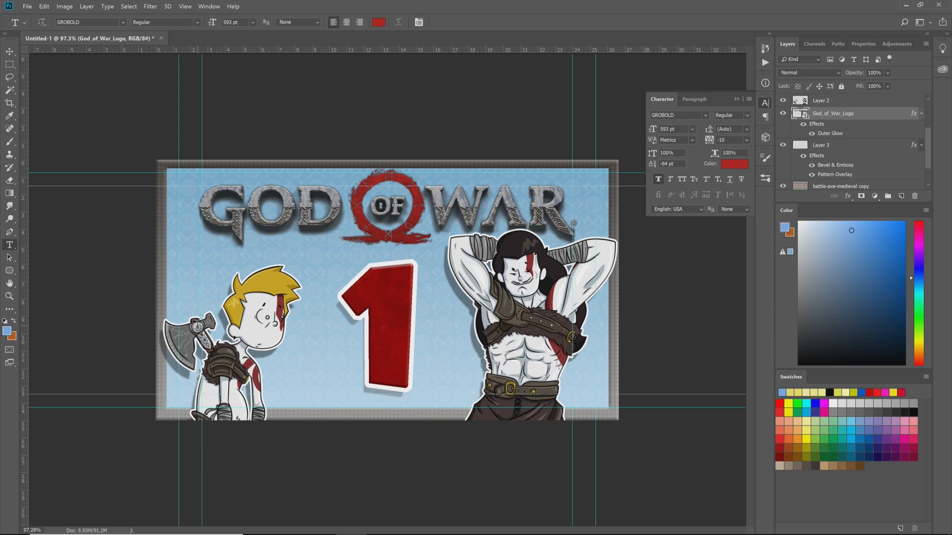
Inspect the outlines and shadows of the number, the logo and both characters up close, and return to the whole thumbnail
scroll(377, 292, "up", 3)
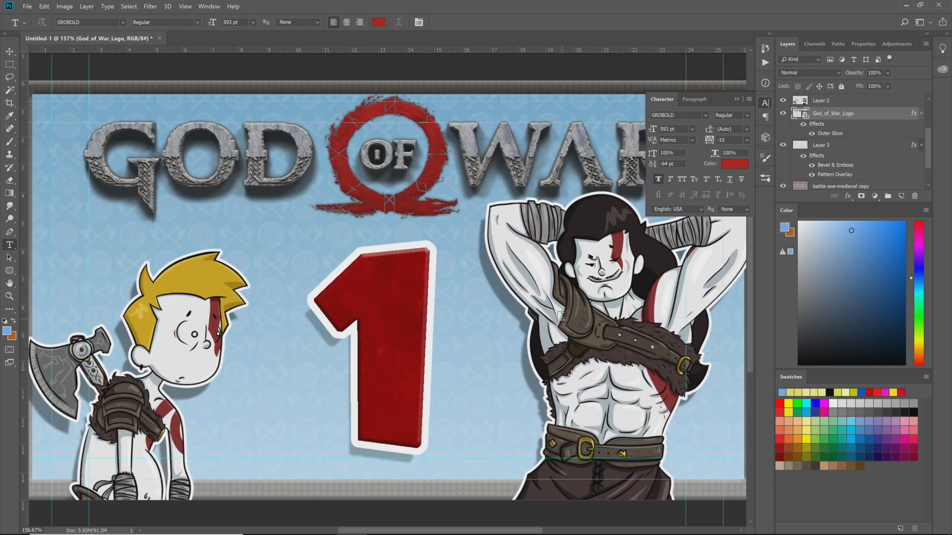
scroll(634, 298, "up", 2)
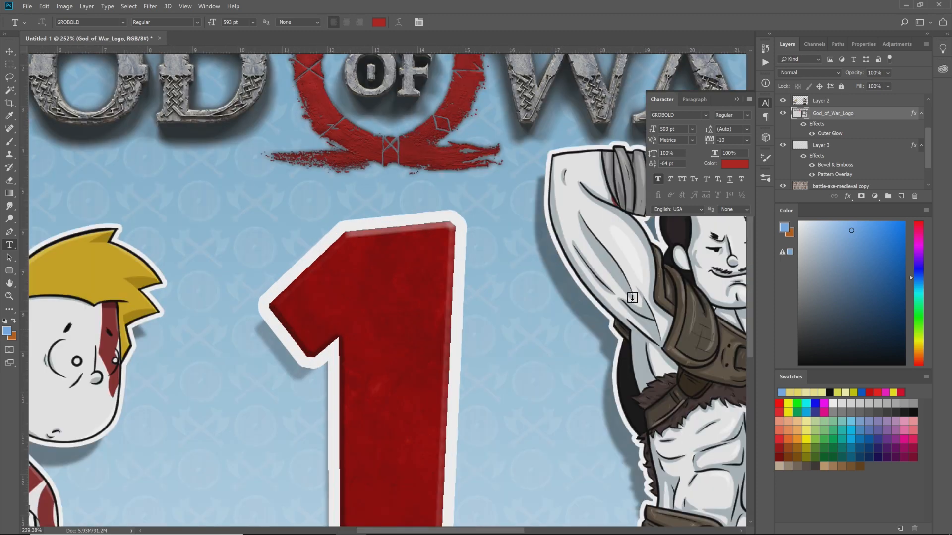
scroll(633, 298, "down", 3)
left_click_drag(673, 374, 379, 329)
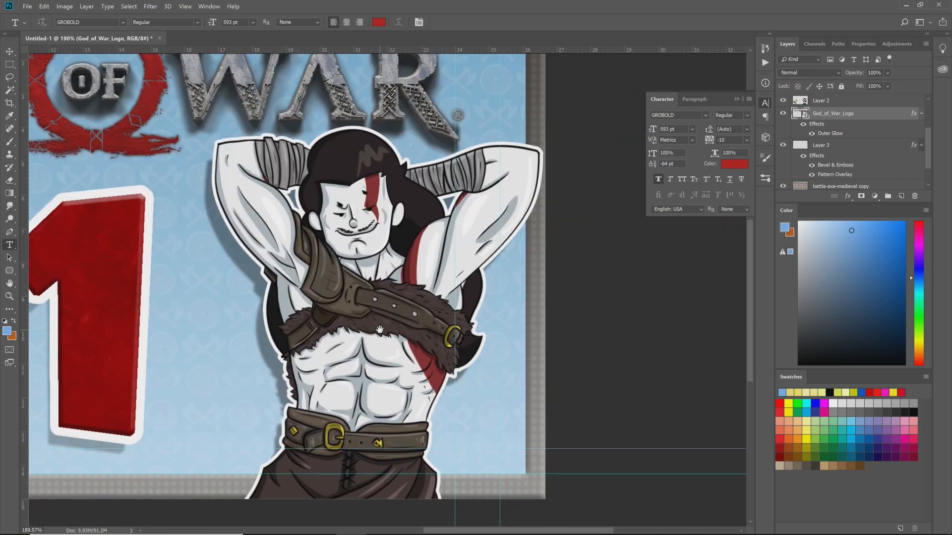
left_click_drag(118, 268, 144, 255)
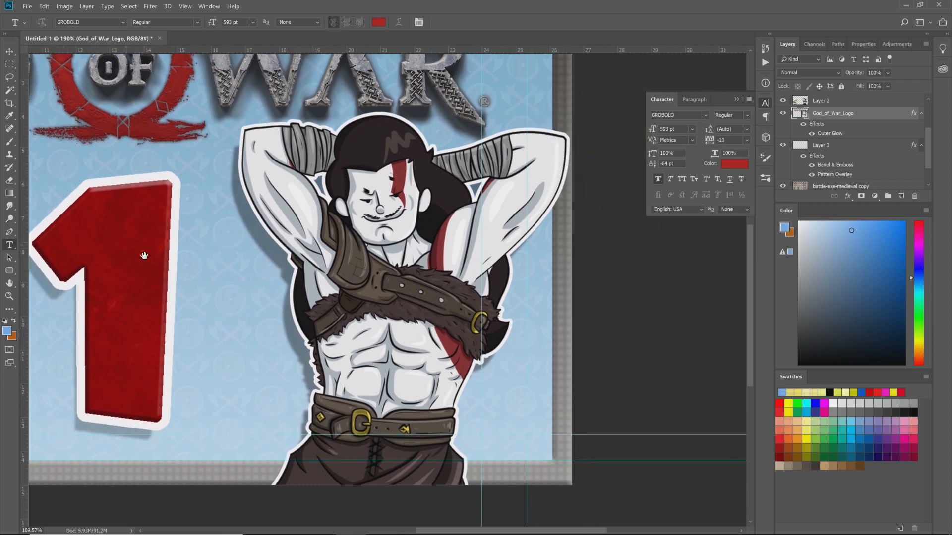
left_click_drag(199, 241, 556, 301)
scroll(437, 268, "down", 1)
scroll(437, 267, "down", 5)
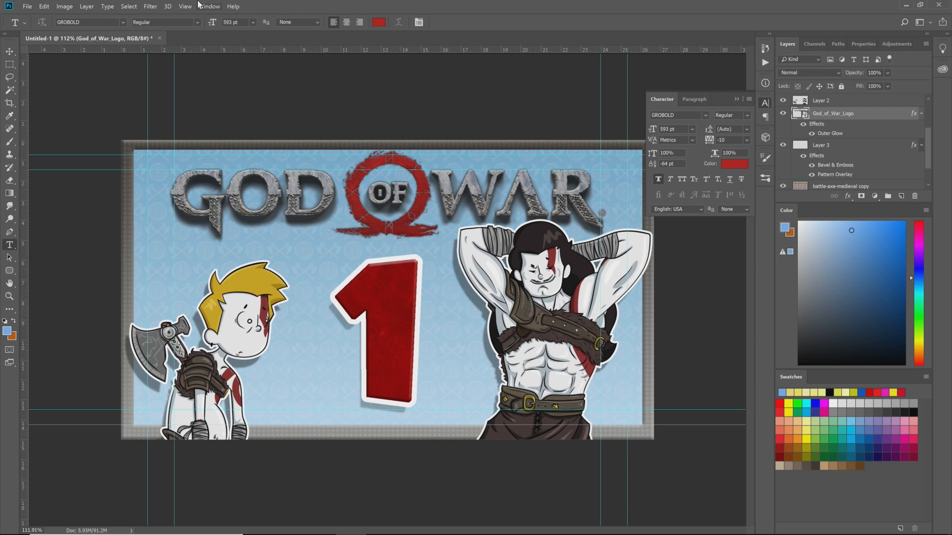
Quick-export the thumbnail as a PNG file named "GOW Thumb - Part 1"
left_click(27, 6)
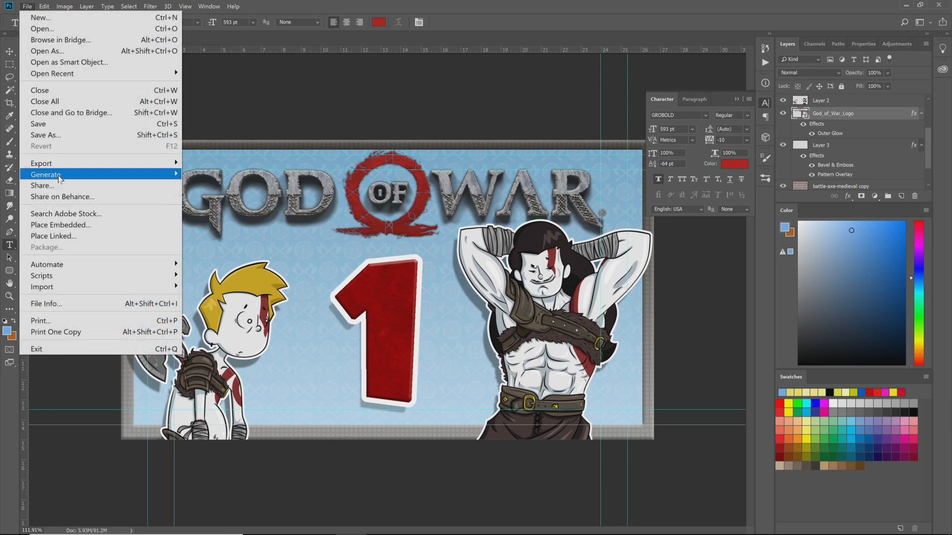
mouse_move(81, 167)
left_click(231, 165)
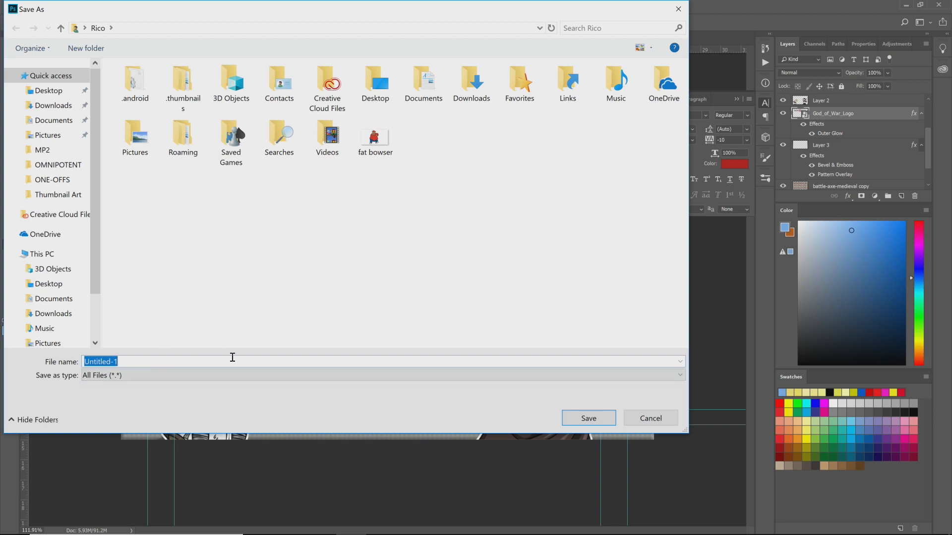
type("GOD")
key("BackSpace")
type("W -")
key("BackSpace")
key("BackSpace")
type("Thumb - Part 1")
key("Return")
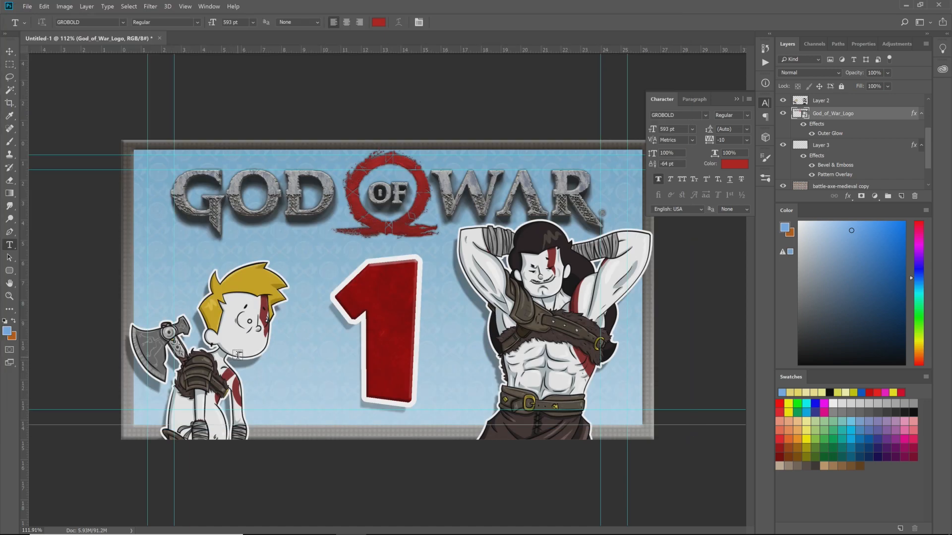